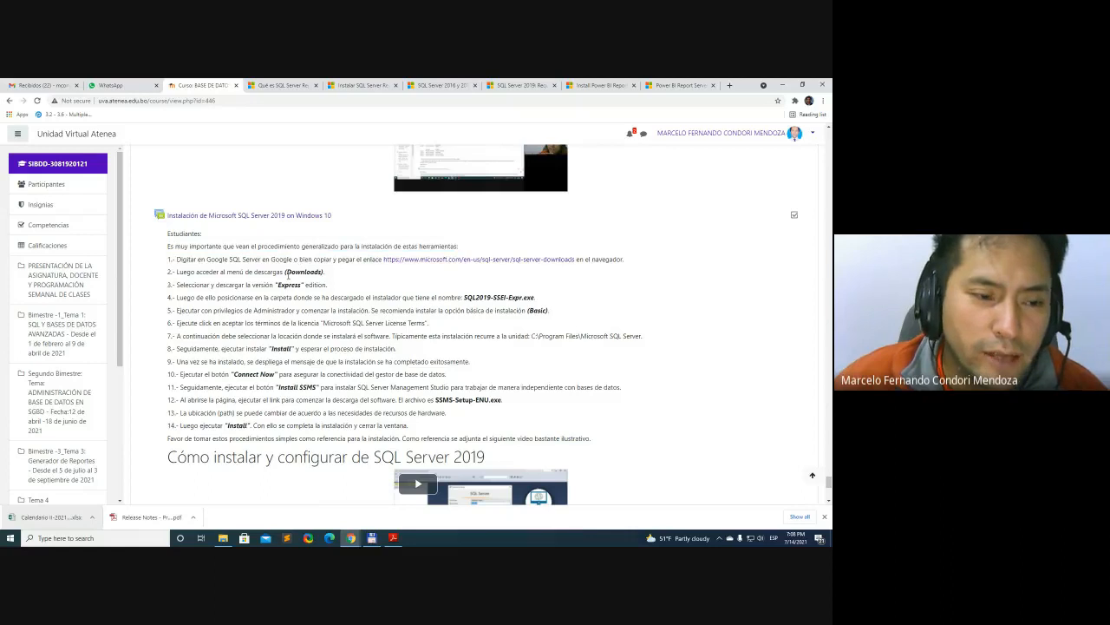
Read through the 14 instructions for installing Microsoft SQL Server 2019 on Windows 10 on the course page
scroll(369, 334, "down", 1)
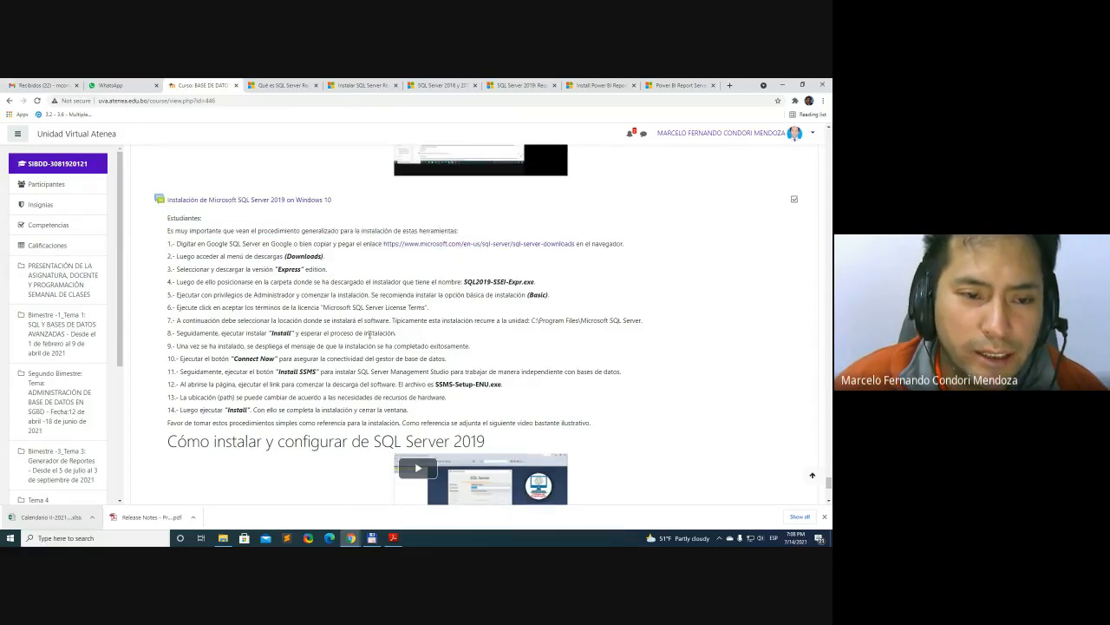
scroll(369, 334, "up", 1)
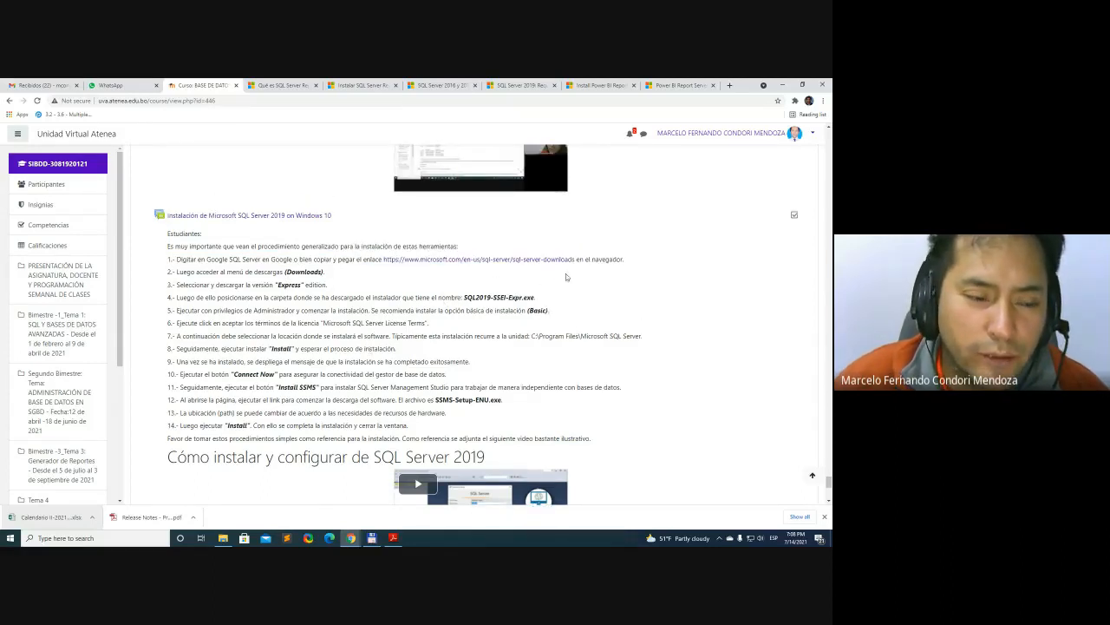
scroll(560, 291, "down", 3)
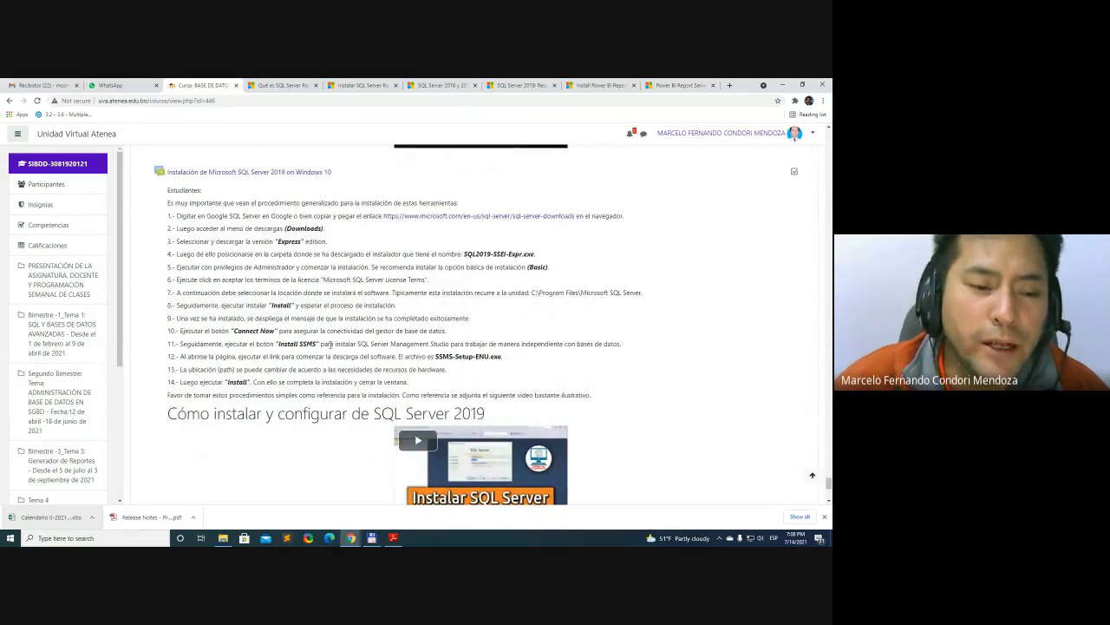
scroll(365, 347, "down", 3)
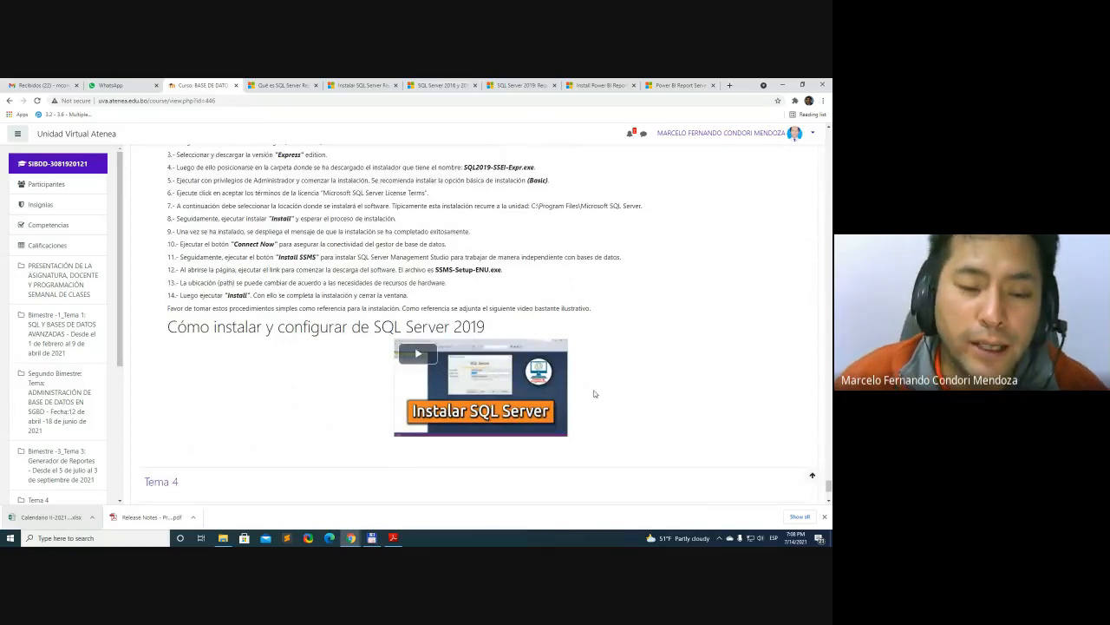
scroll(580, 327, "up", 1)
scroll(580, 327, "up", 1)
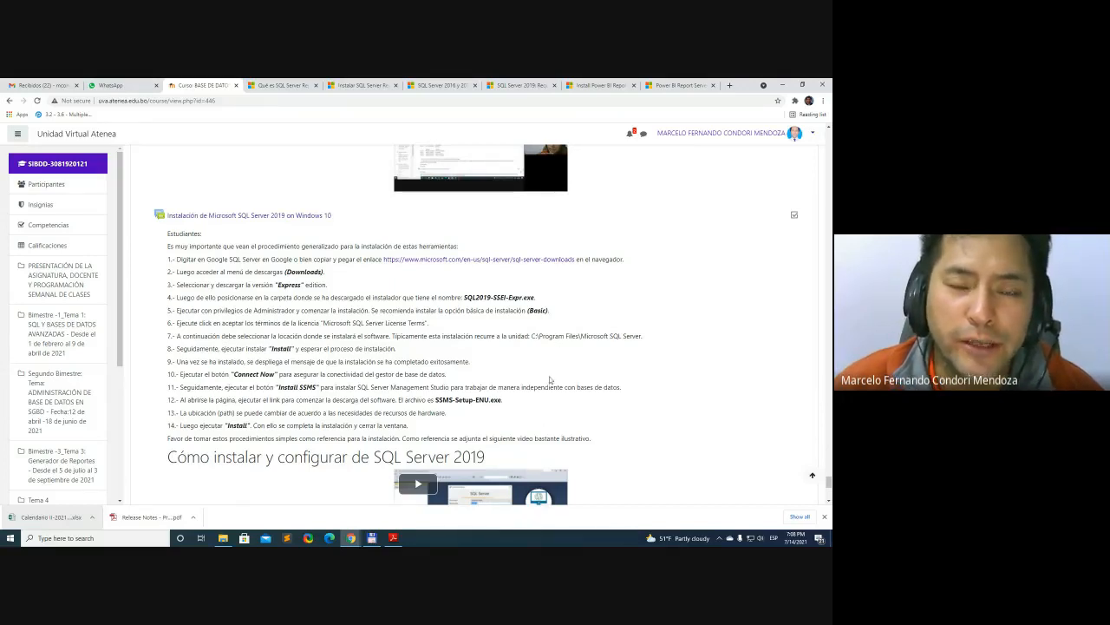
scroll(550, 380, "down", 1)
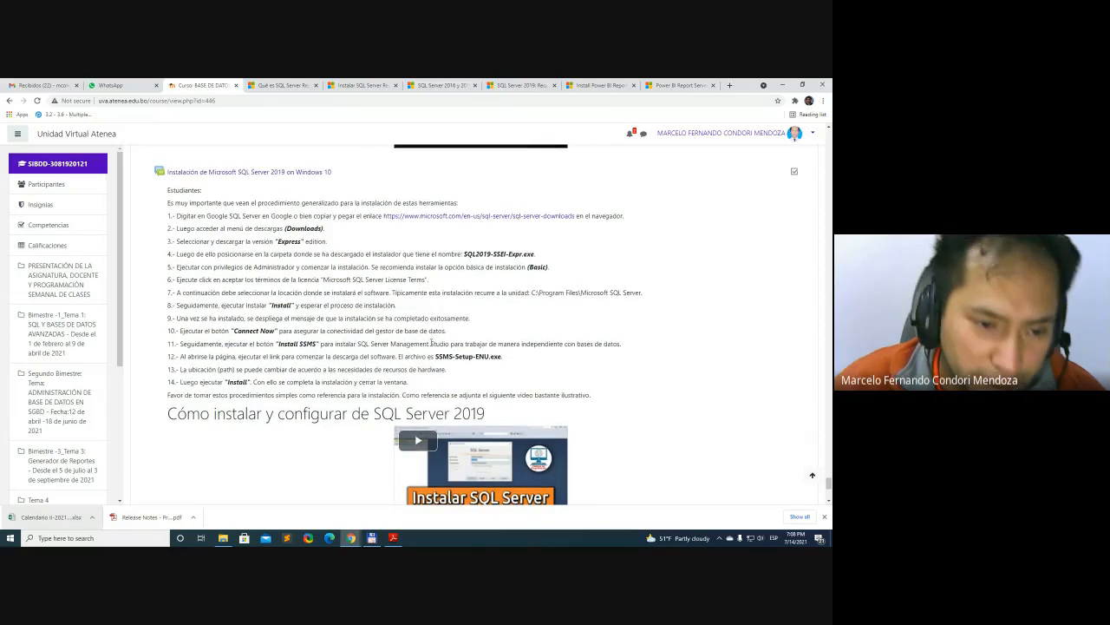
scroll(520, 356, "up", 1)
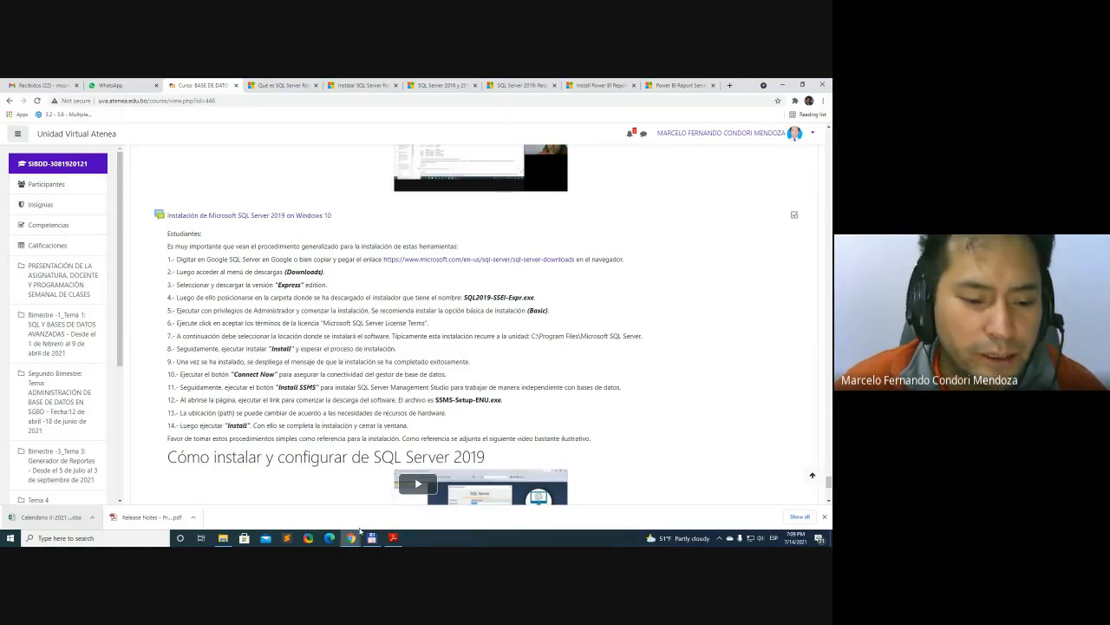
mouse_move(354, 539)
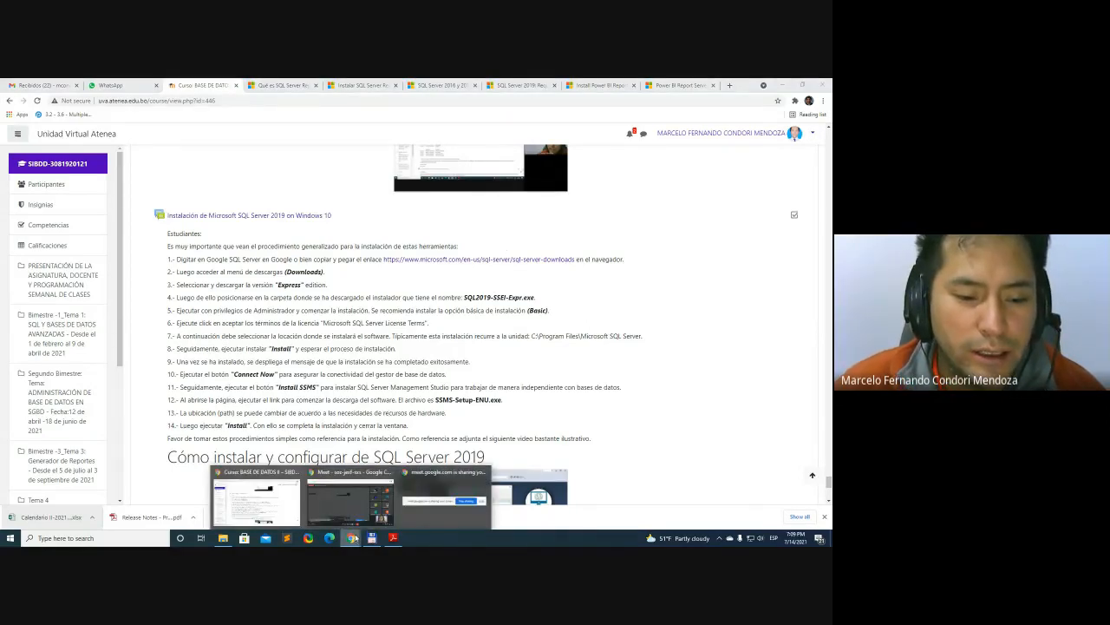
mouse_move(462, 487)
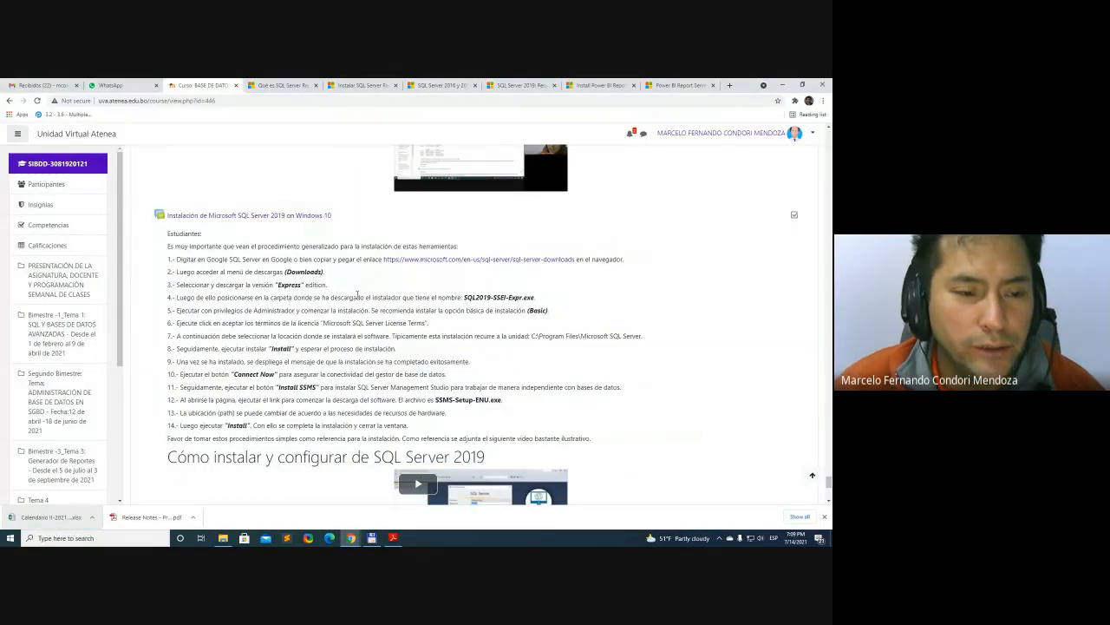
Enlarge the course page to 125% and read the opening sentence of the SQL Server 2019 installation instructions
scroll(462, 320, "up", 2, "ctrl")
scroll(469, 348, "up", 5)
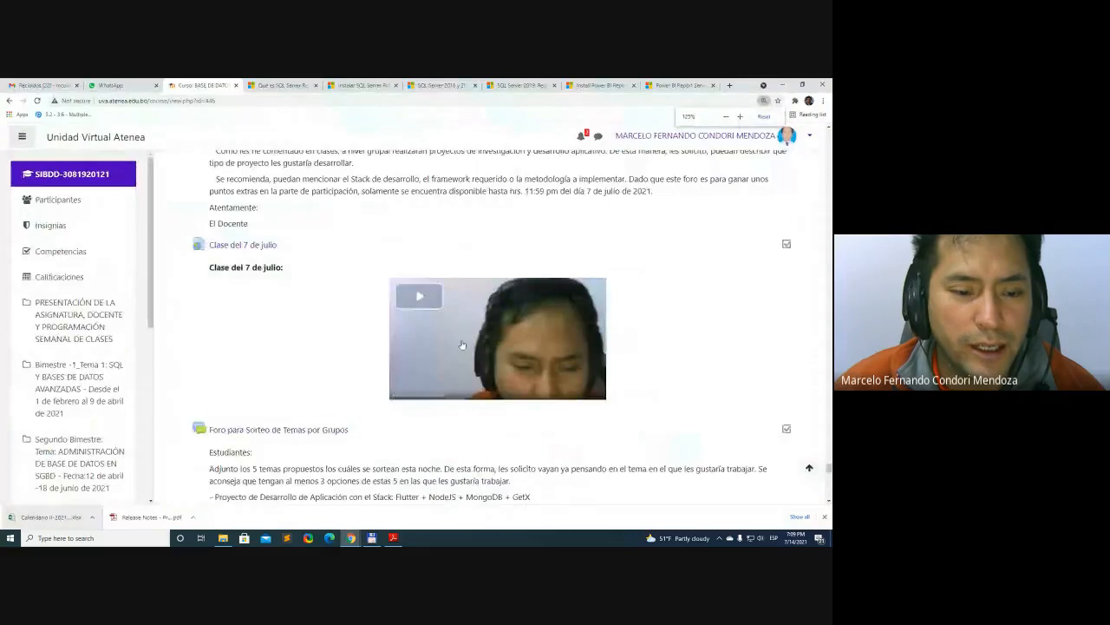
scroll(468, 349, "down", 10)
scroll(501, 347, "down", 2)
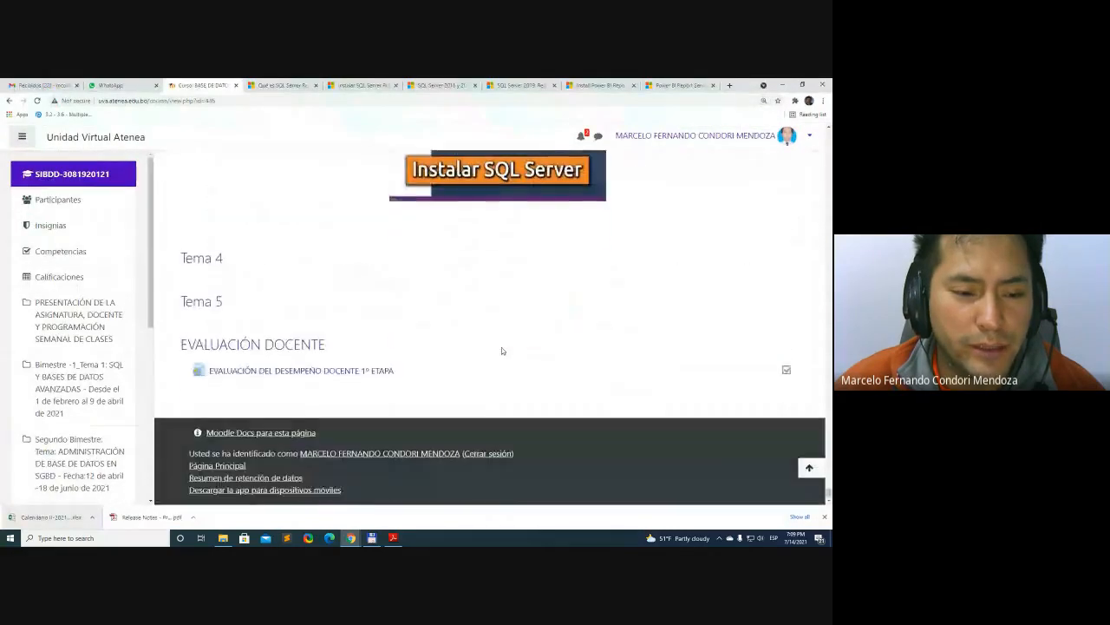
scroll(502, 347, "up", 5)
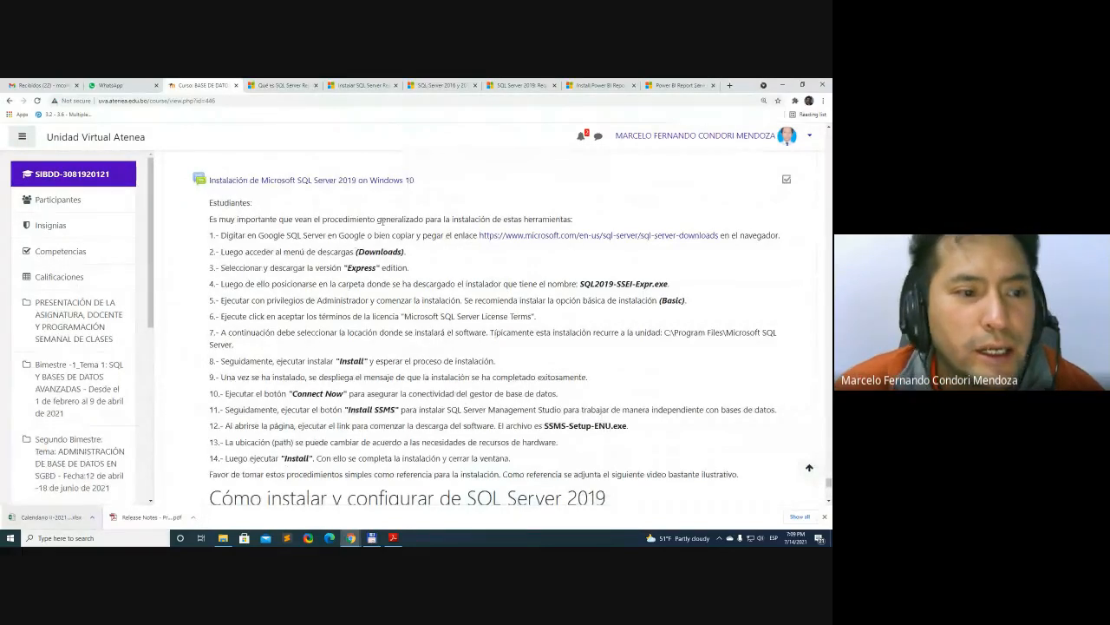
triple_click(386, 220)
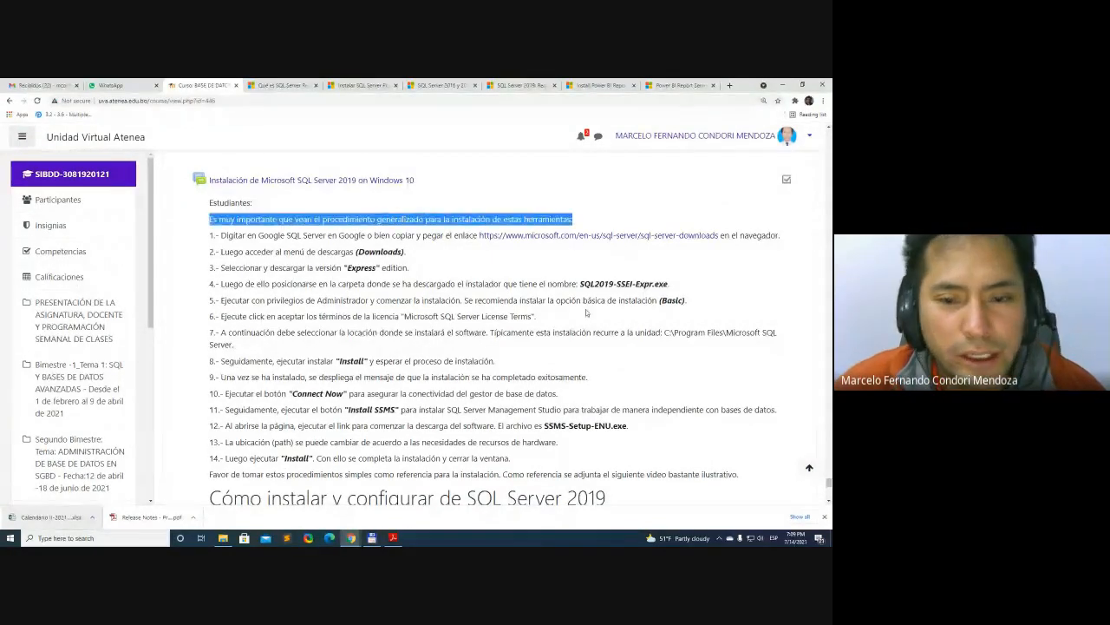
left_click(287, 243)
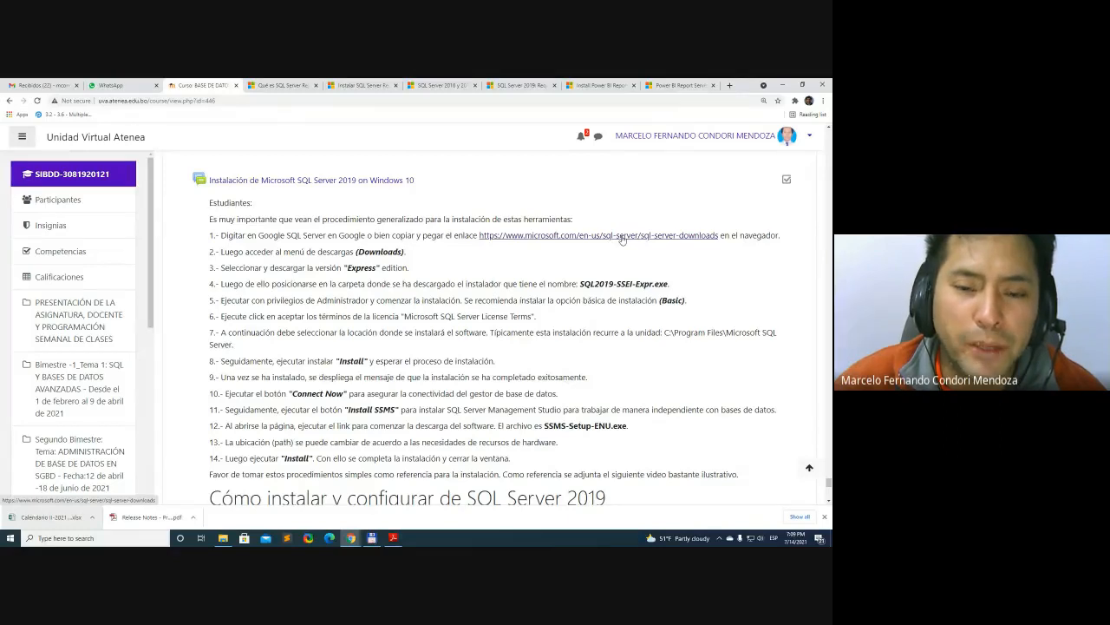
Copy the SQL Server downloads link address from instruction 1 and open it in a new browser tab
right_click(622, 240)
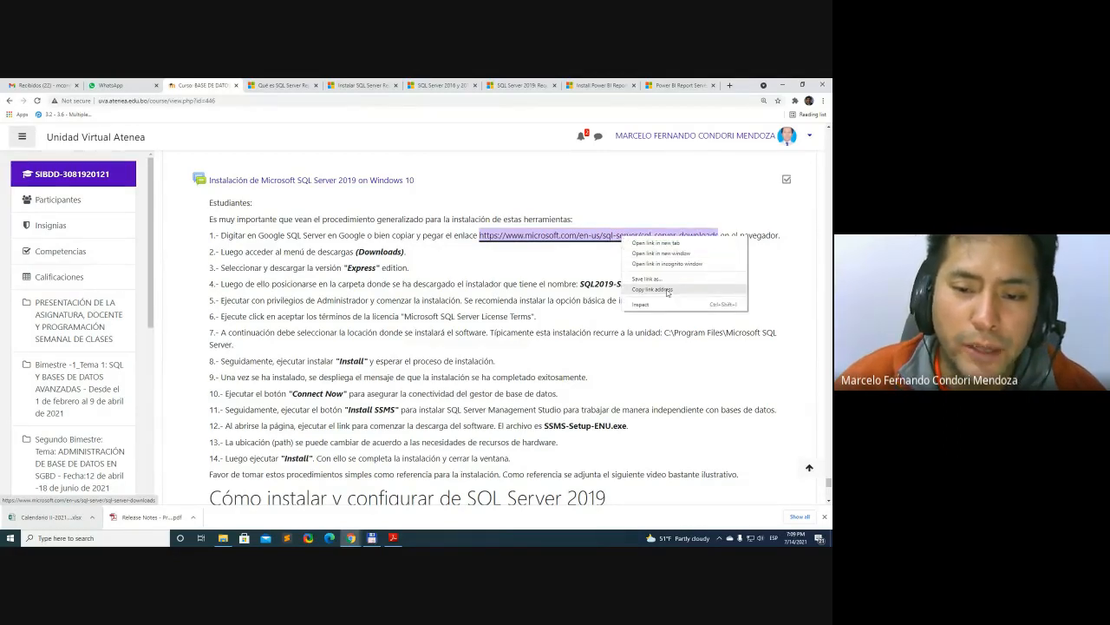
left_click(666, 294)
left_click(731, 86)
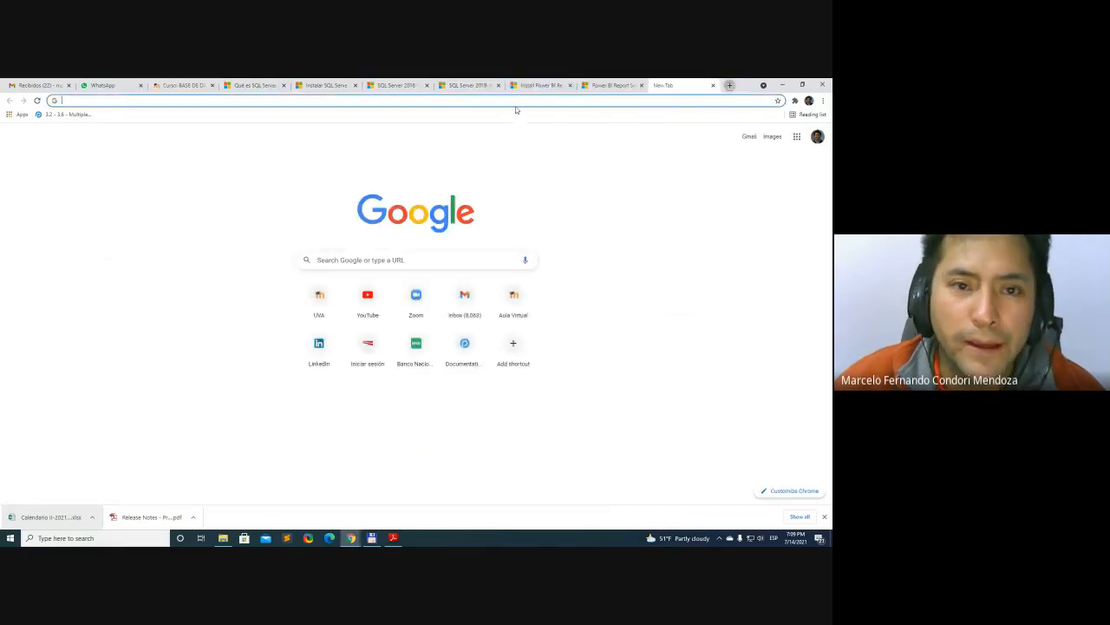
left_click(517, 102)
key("ctrl+v")
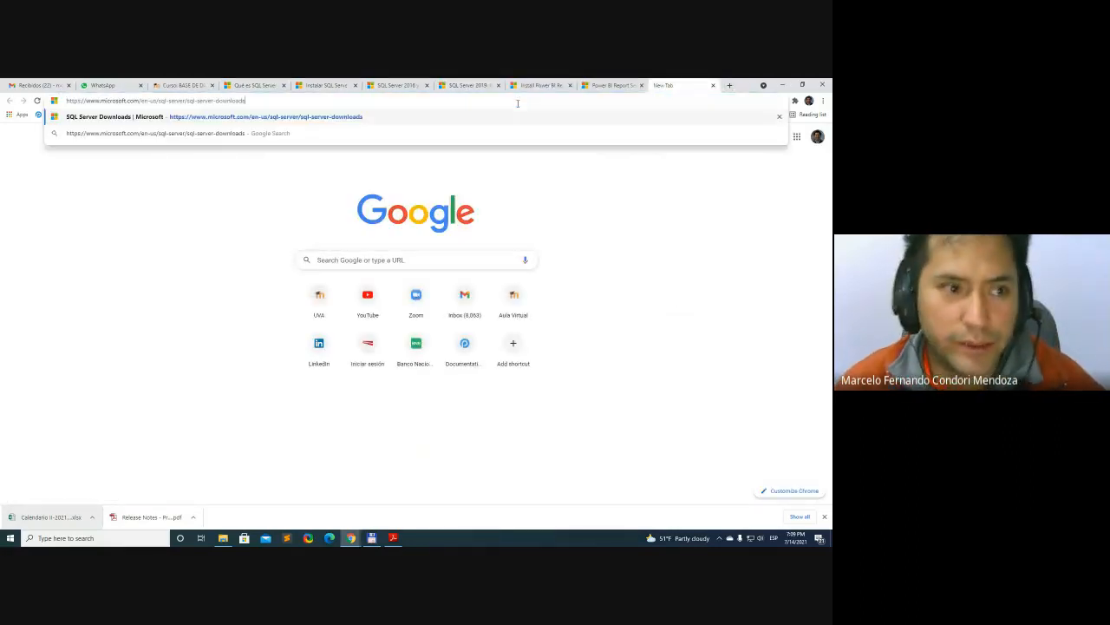
key("Return")
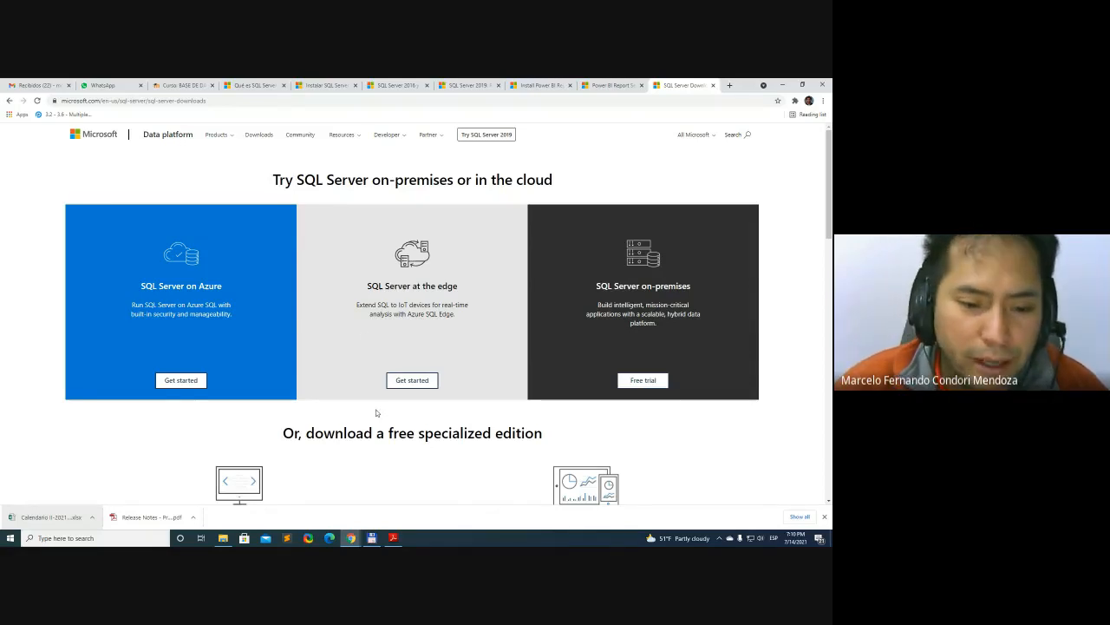
Look over the SQL Server download options: Azure, edge, on-premises, the free specialized editions, and the Windows, Linux and Docker setups
scroll(377, 413, "down", 1)
scroll(456, 332, "up", 1)
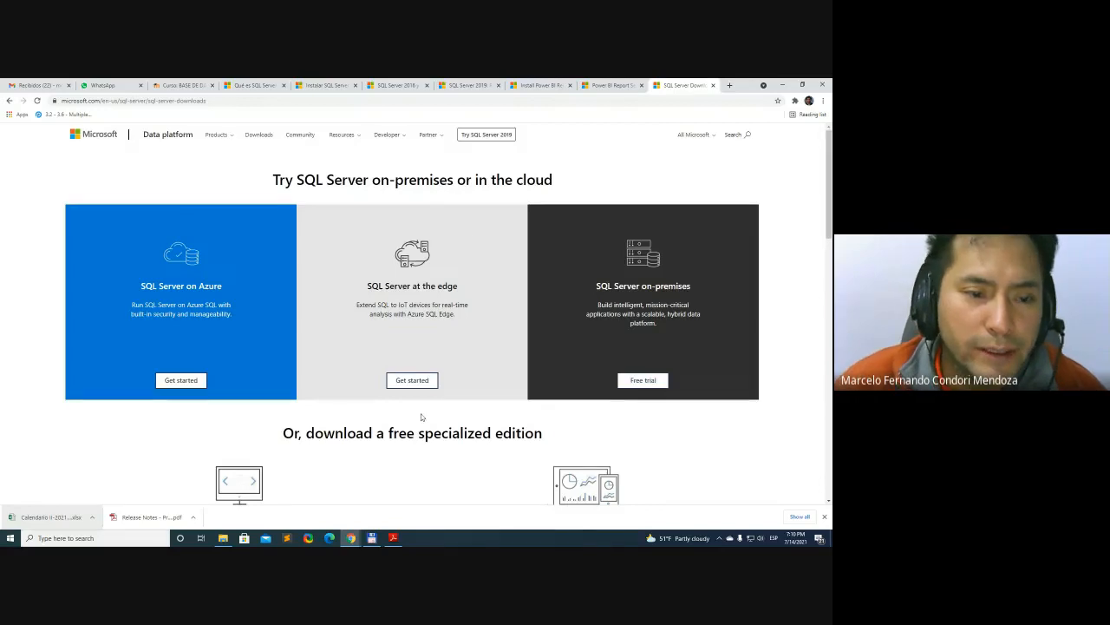
scroll(422, 417, "down", 4)
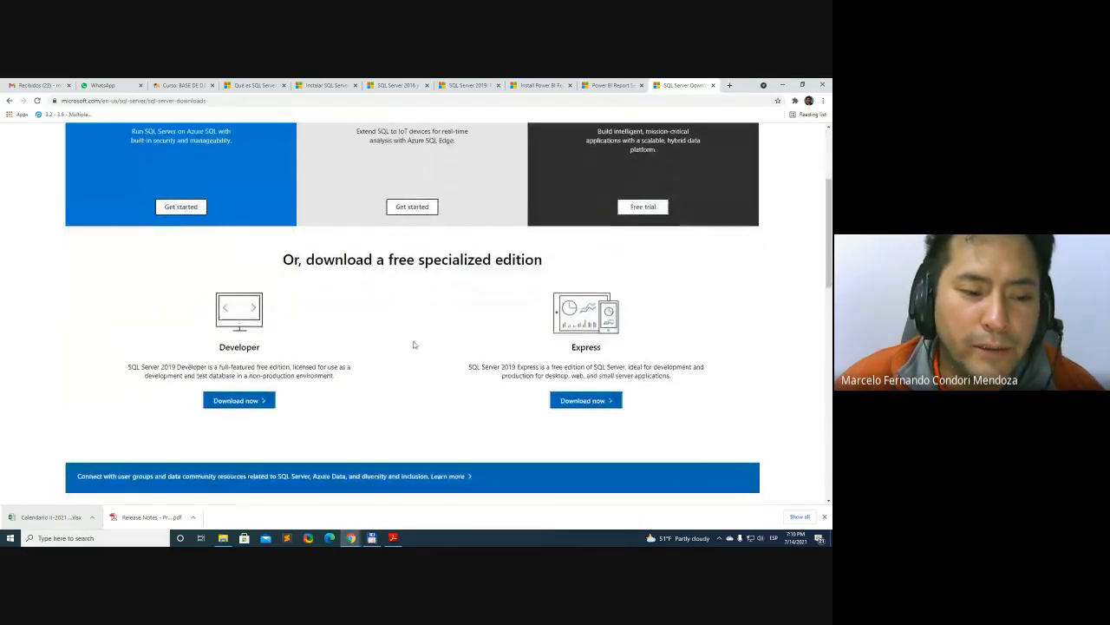
scroll(413, 344, "down", 4)
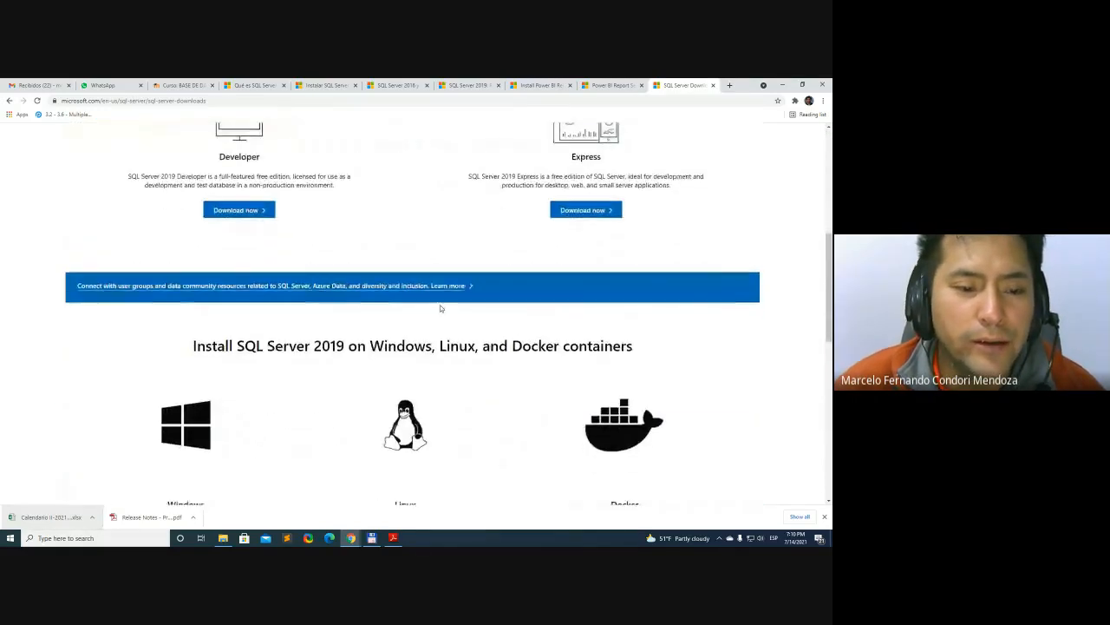
scroll(440, 308, "down", 7)
scroll(390, 329, "up", 5)
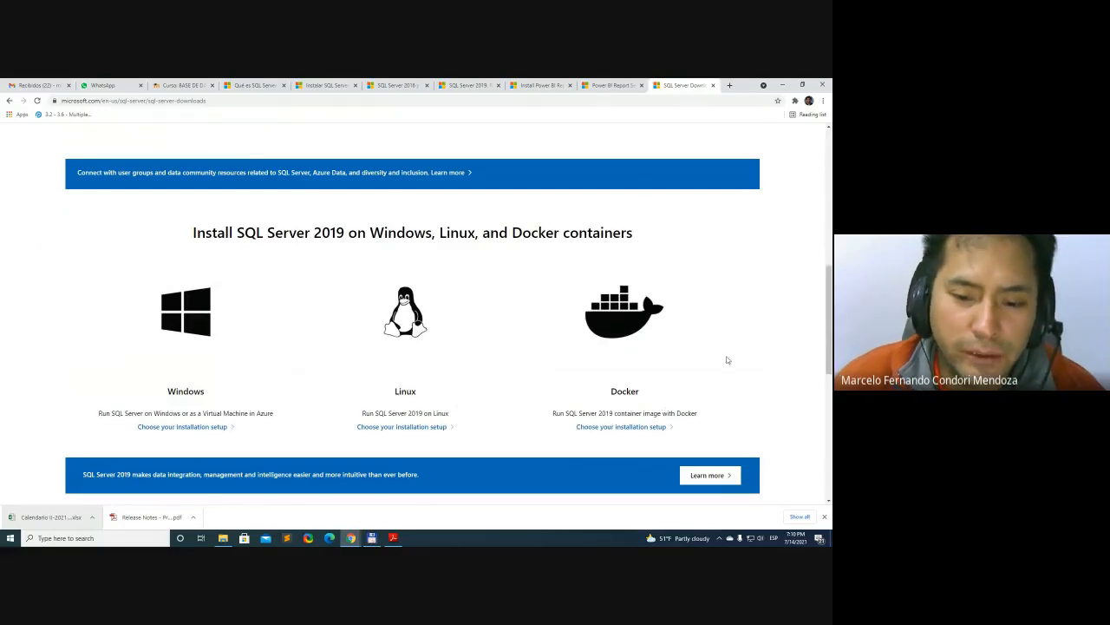
scroll(607, 398, "up", 3)
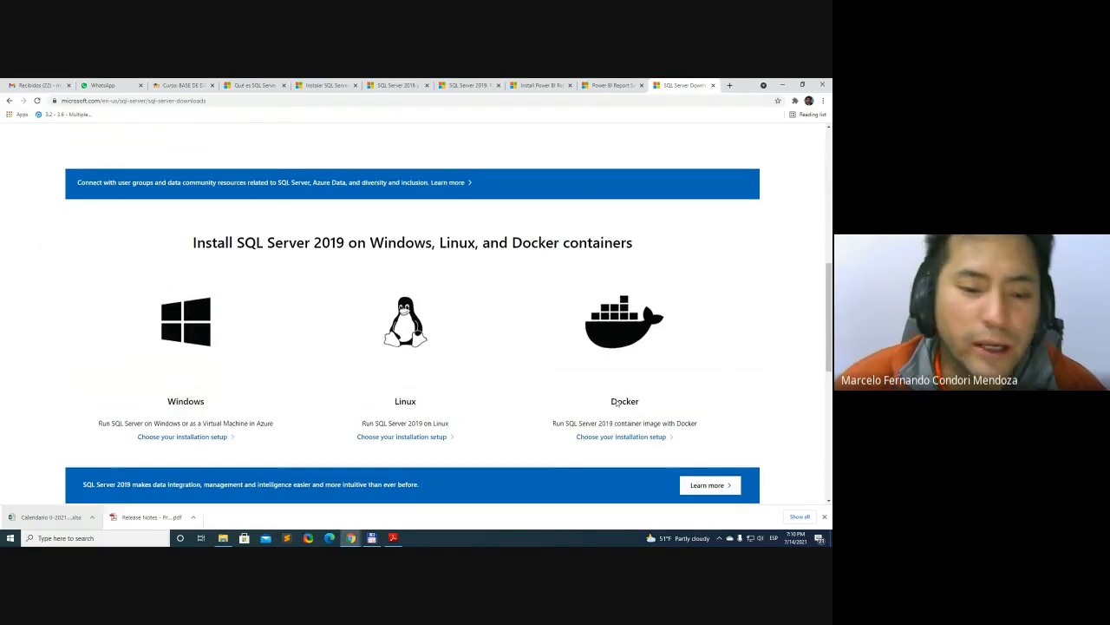
scroll(653, 273, "up", 2)
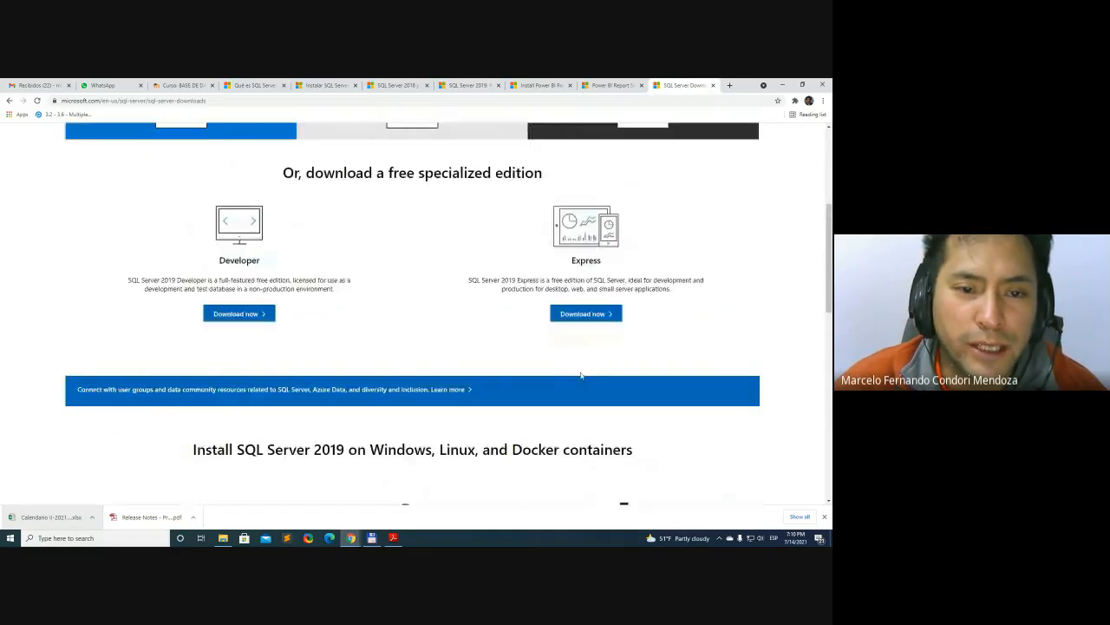
scroll(434, 351, "up", 1)
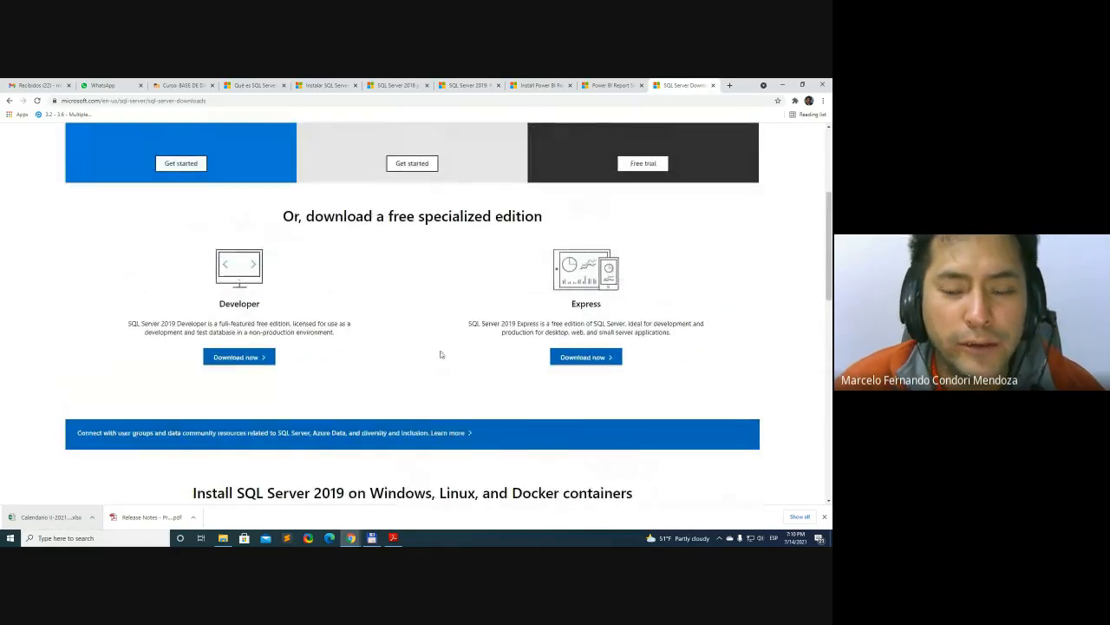
scroll(441, 355, "up", 1)
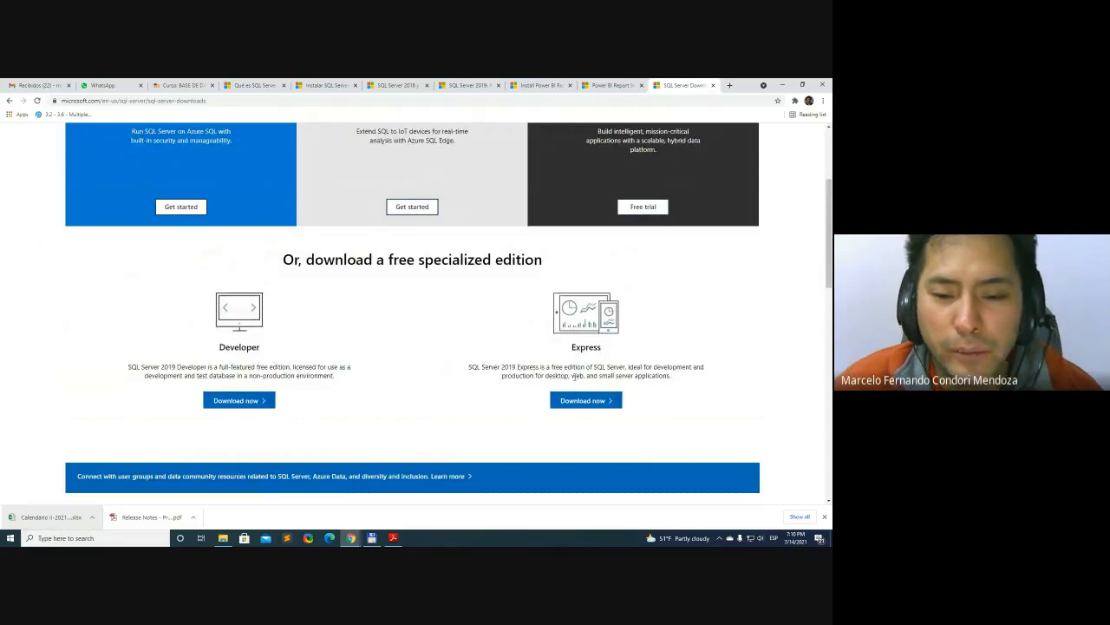
Read the descriptions of the free SQL Server 2019 Developer and Express editions
triple_click(276, 370)
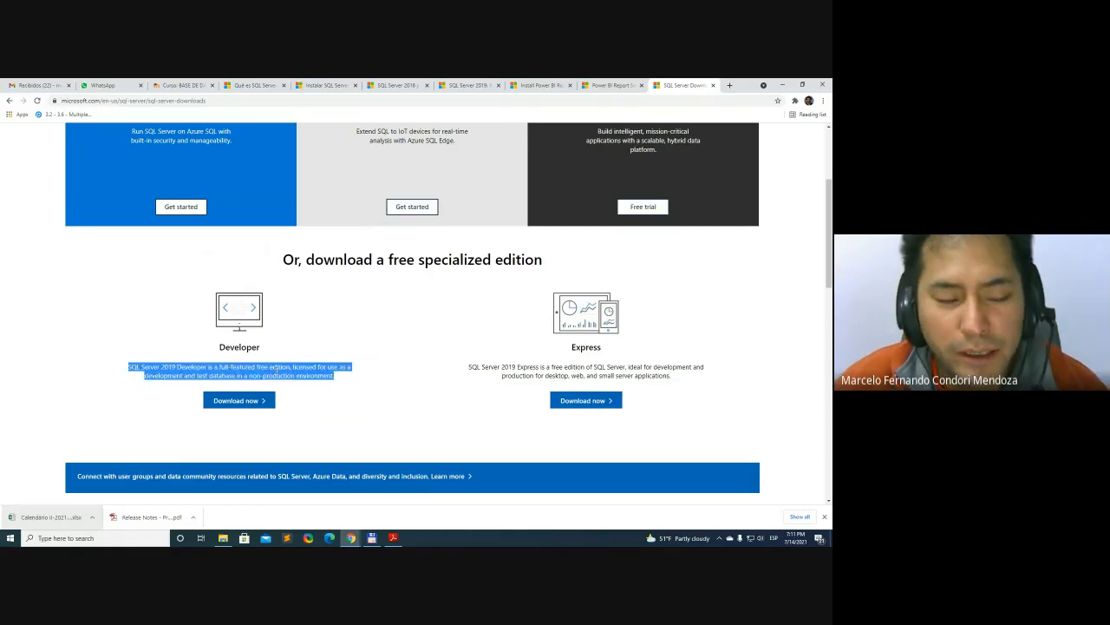
triple_click(276, 370)
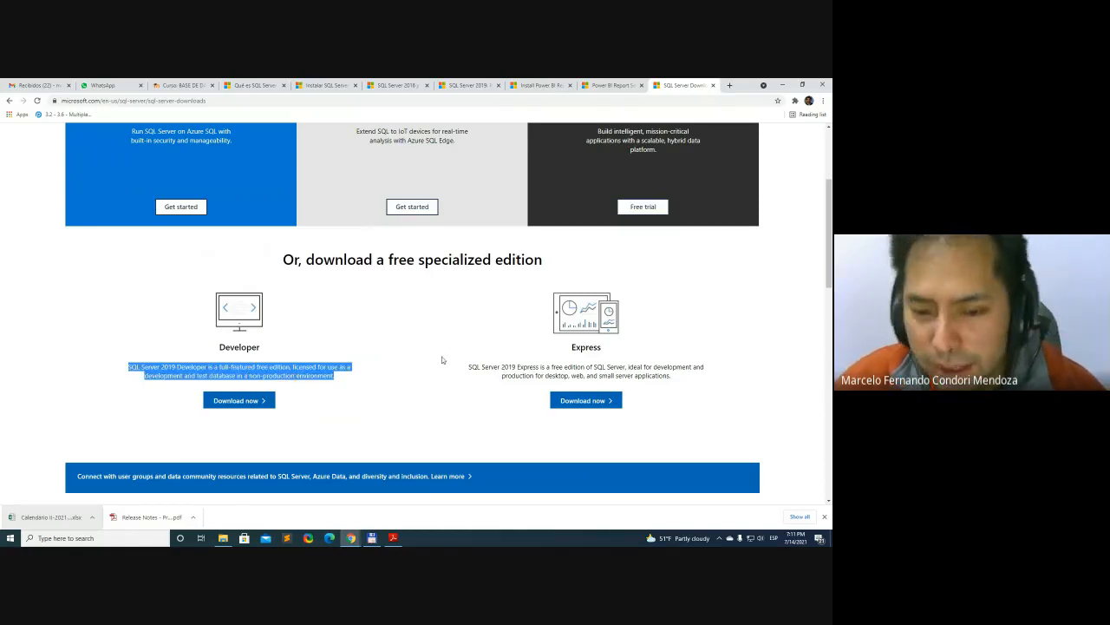
left_click(421, 372)
scroll(425, 368, "down", 1)
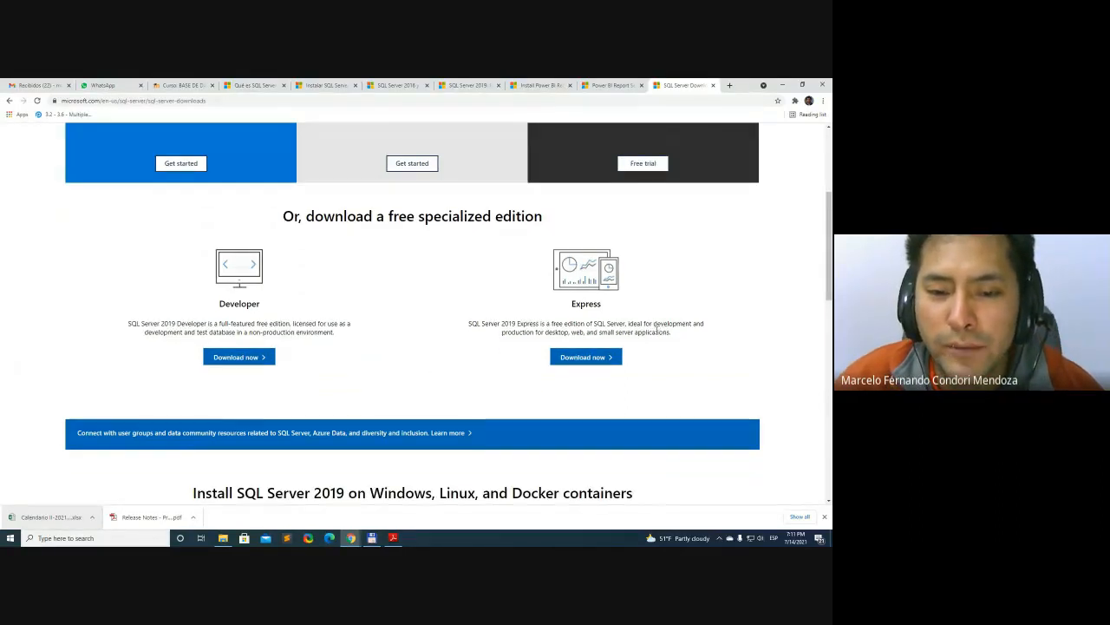
triple_click(656, 328)
left_click(704, 345)
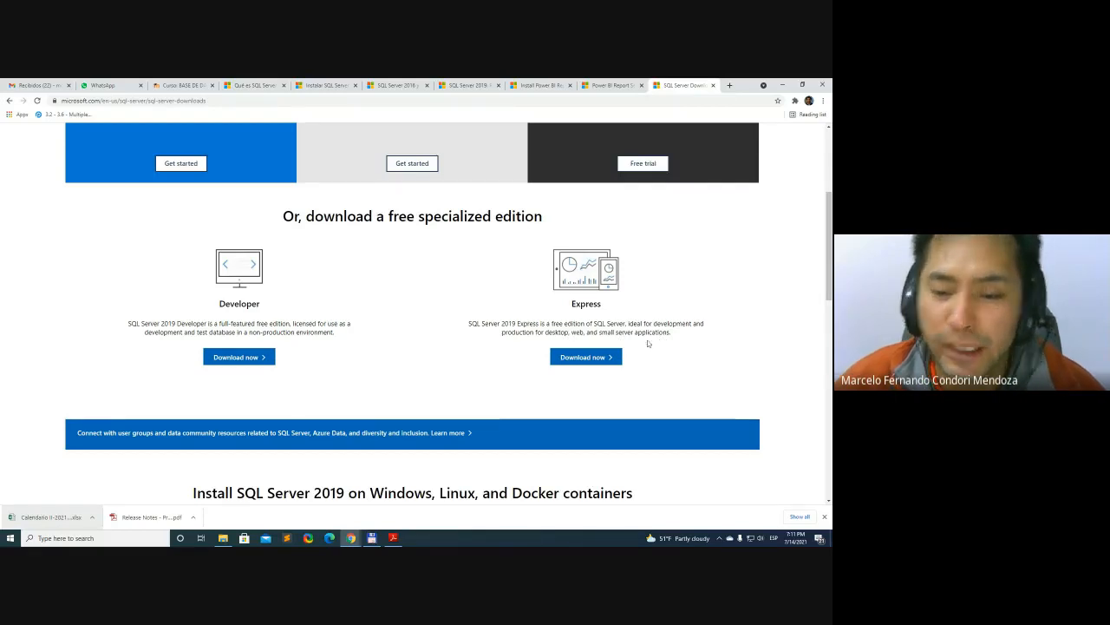
scroll(661, 336, "up", 1)
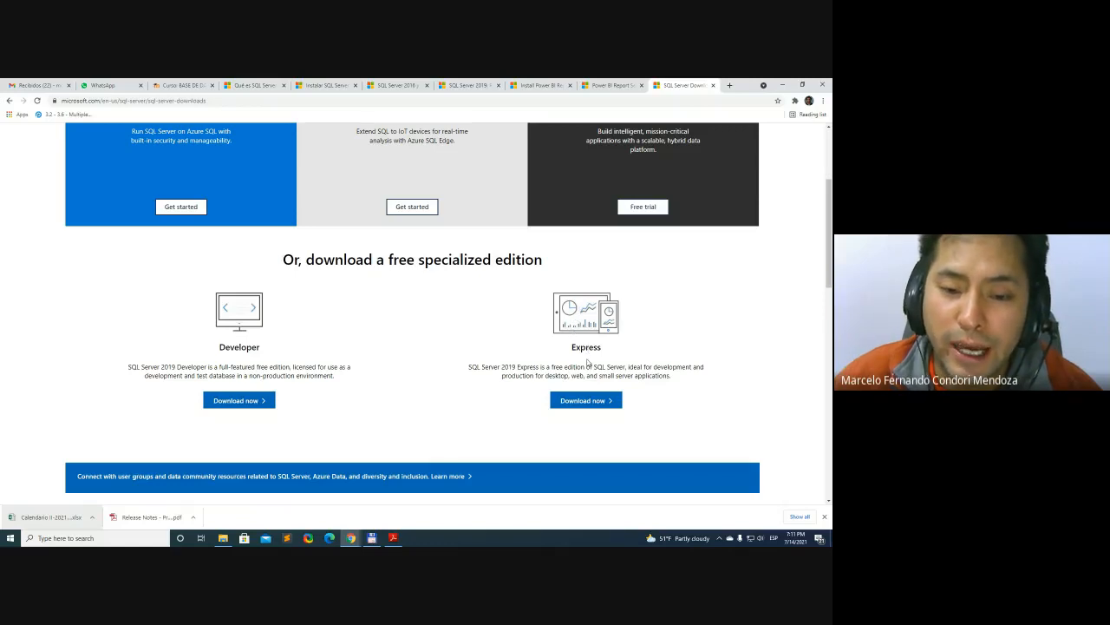
scroll(629, 376, "down", 1)
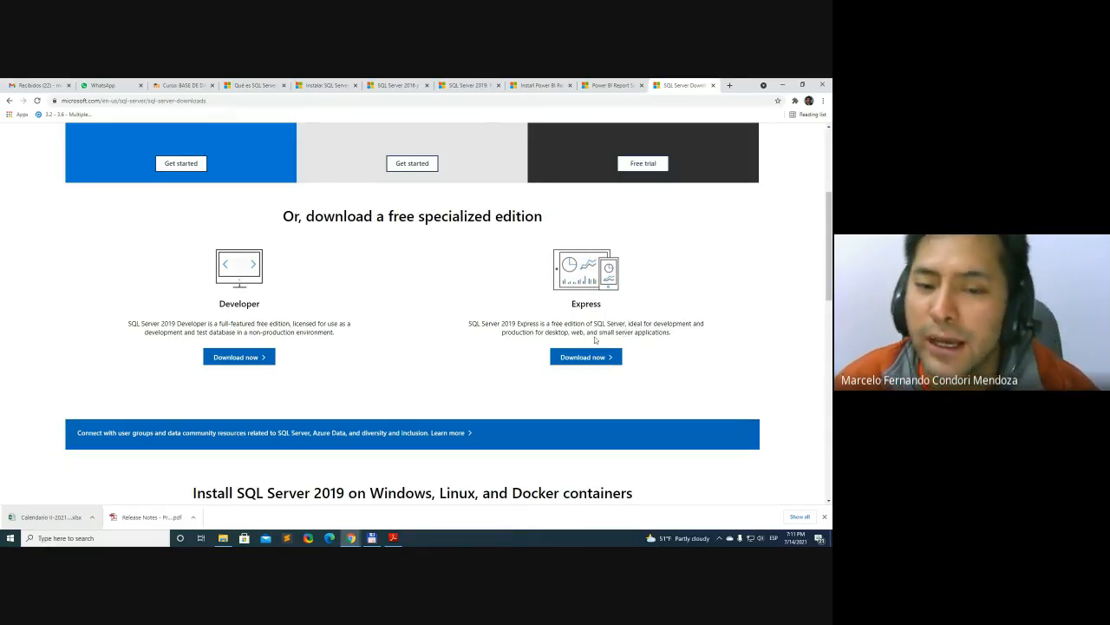
scroll(595, 340, "down", 1)
scroll(631, 338, "up", 1)
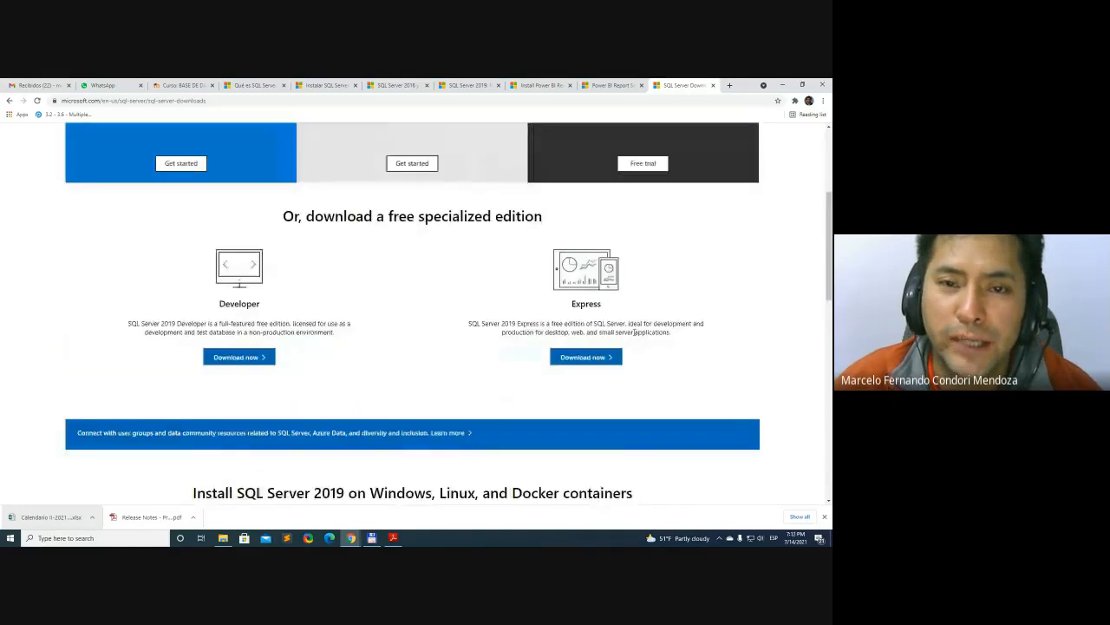
Move the SQL Server downloads tab directly after the course tab and return to the start of its page
left_click_drag(694, 85, 265, 86)
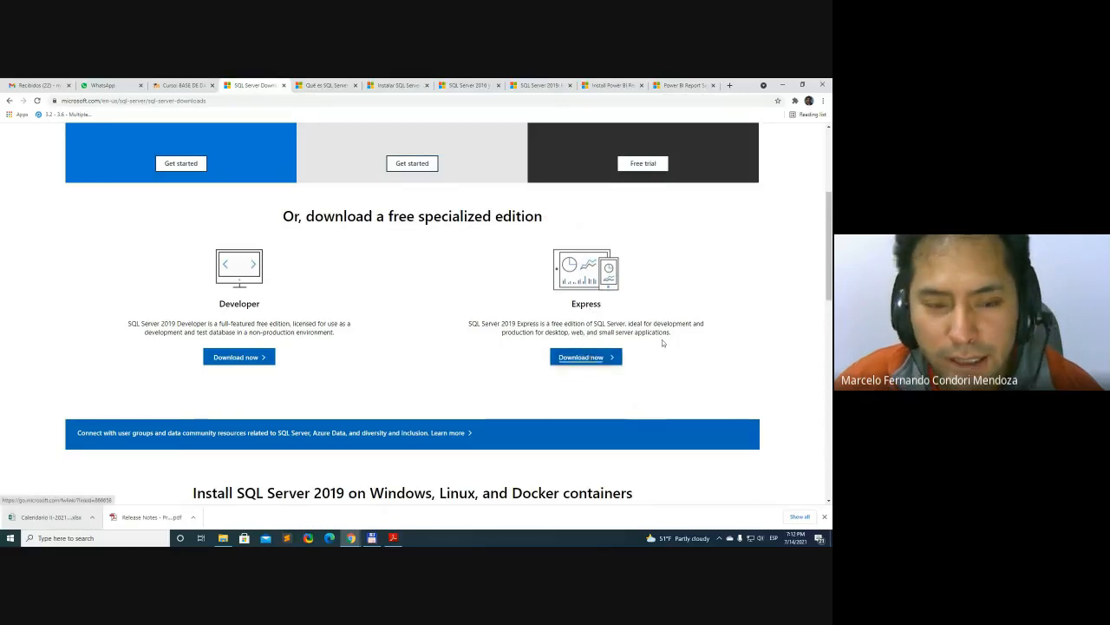
scroll(697, 339, "up", 1)
scroll(697, 339, "up", 3)
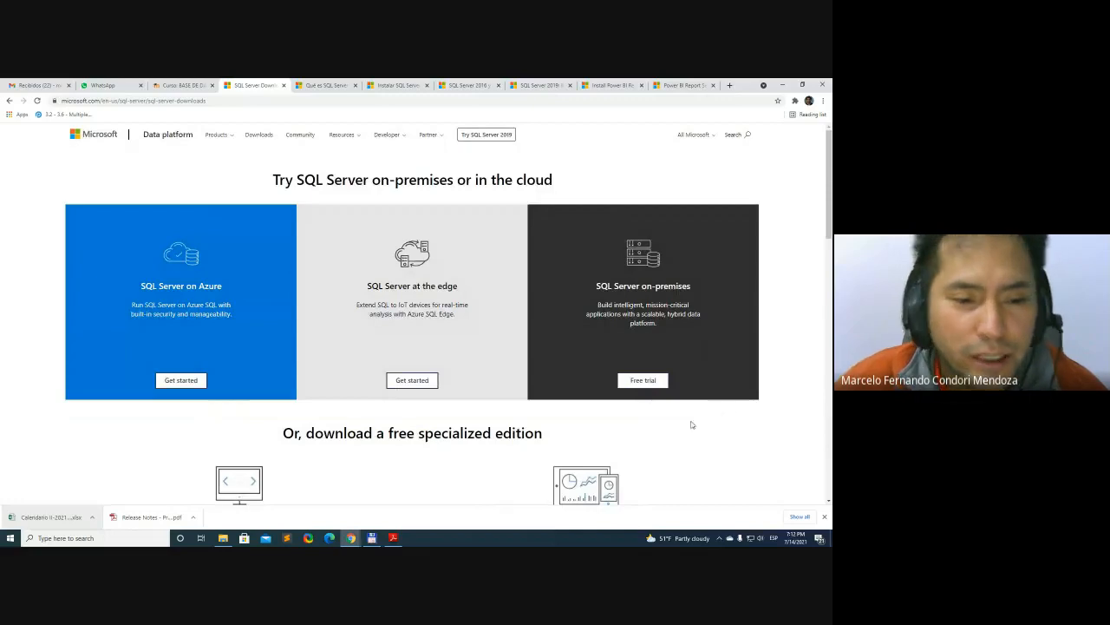
Look over the SQL Server downloads page, covering the free editions, the Windows, Linux and Docker setups, and the tools and connectors
scroll(692, 425, "down", 5)
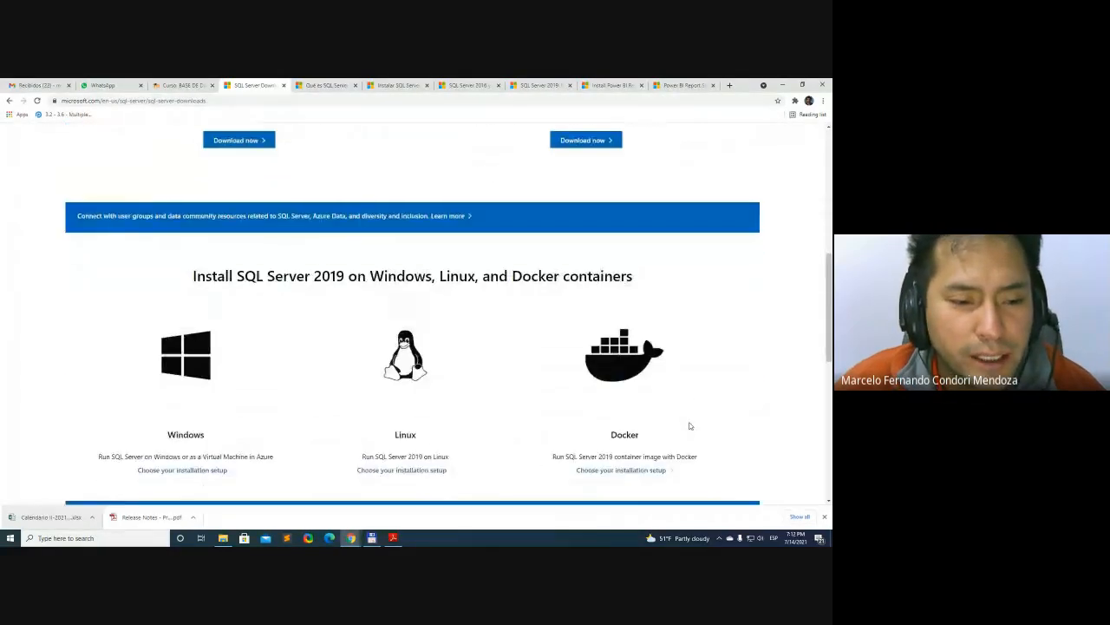
scroll(690, 425, "up", 1)
scroll(691, 425, "down", 5)
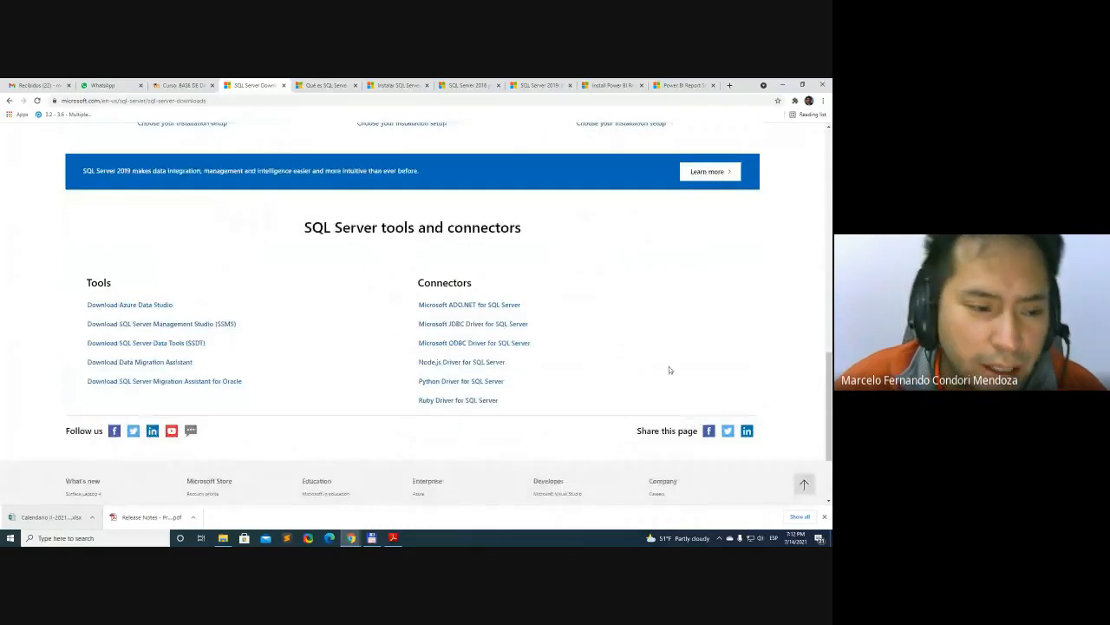
scroll(683, 376, "up", 5)
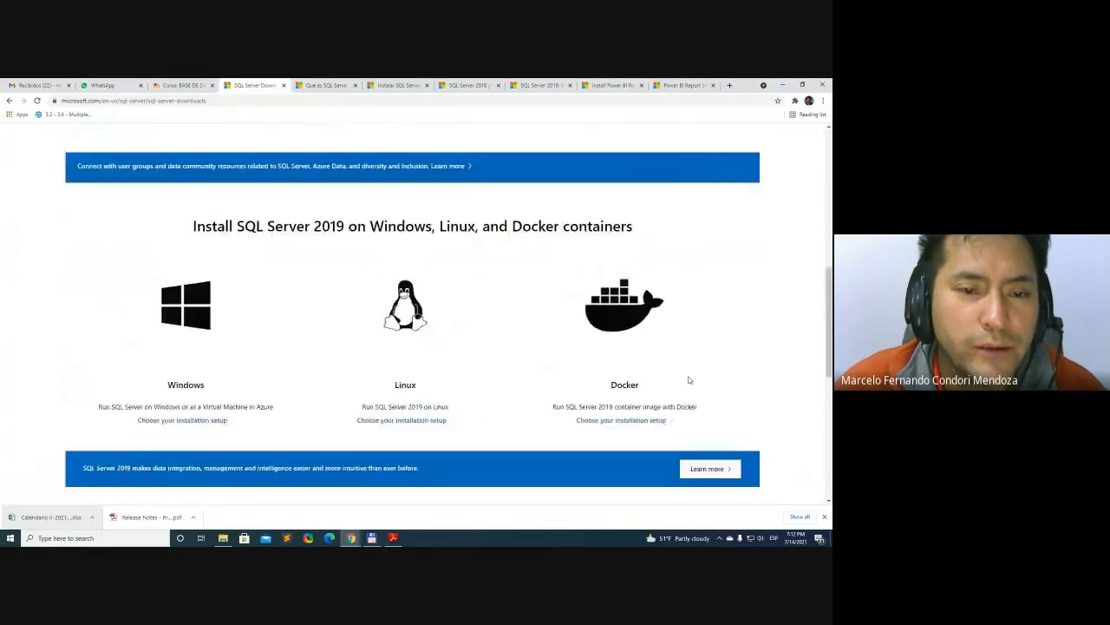
scroll(690, 380, "up", 4)
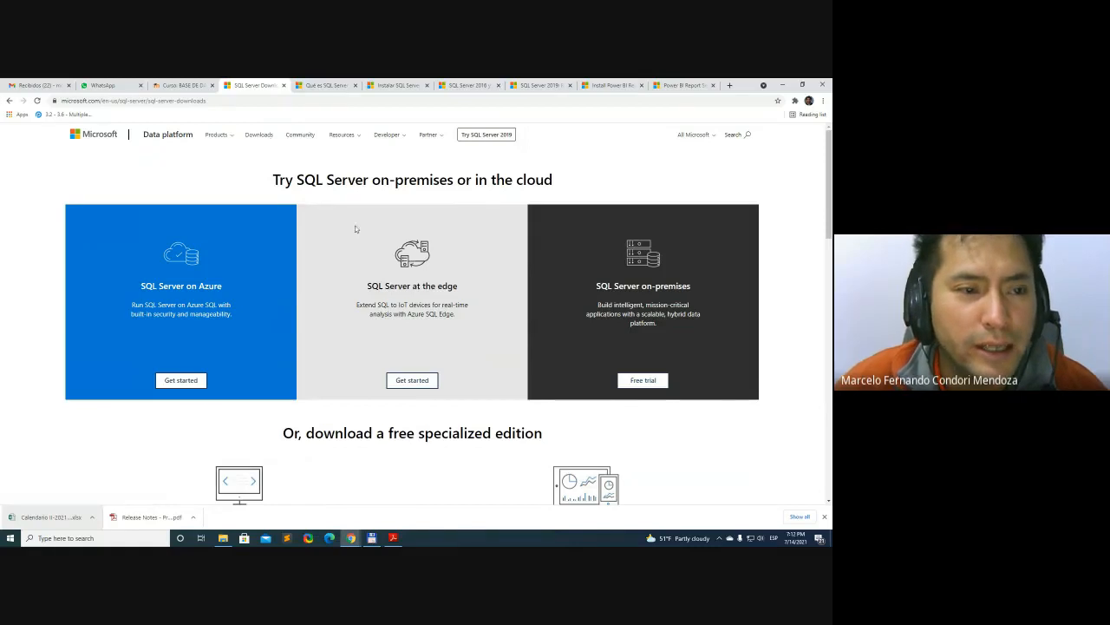
scroll(359, 286, "down", 10)
scroll(360, 286, "up", 1)
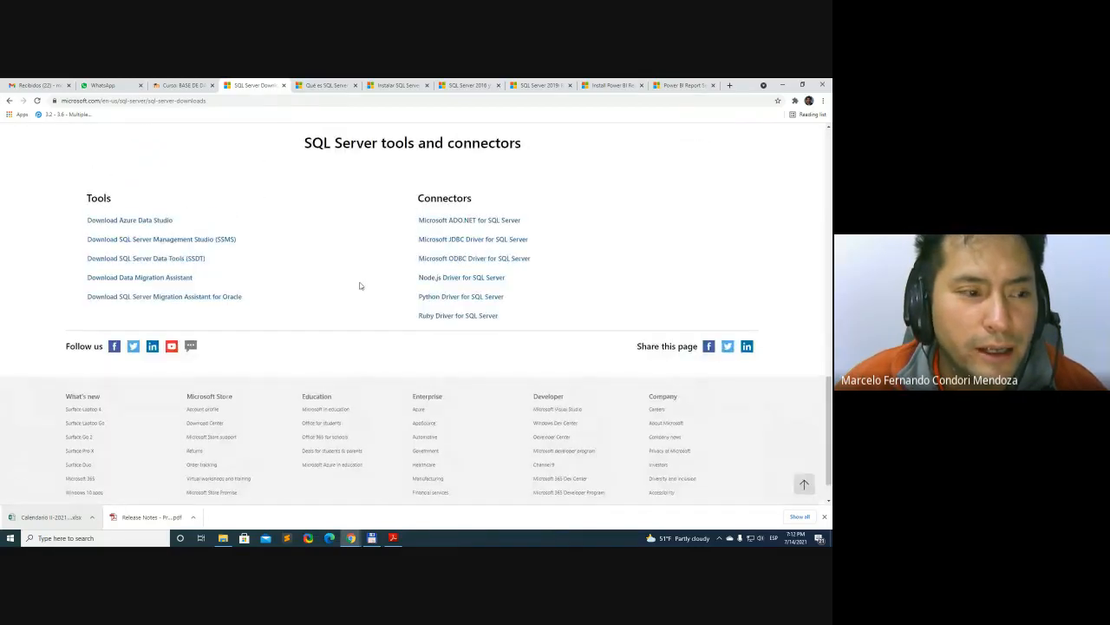
scroll(355, 293, "down", 1)
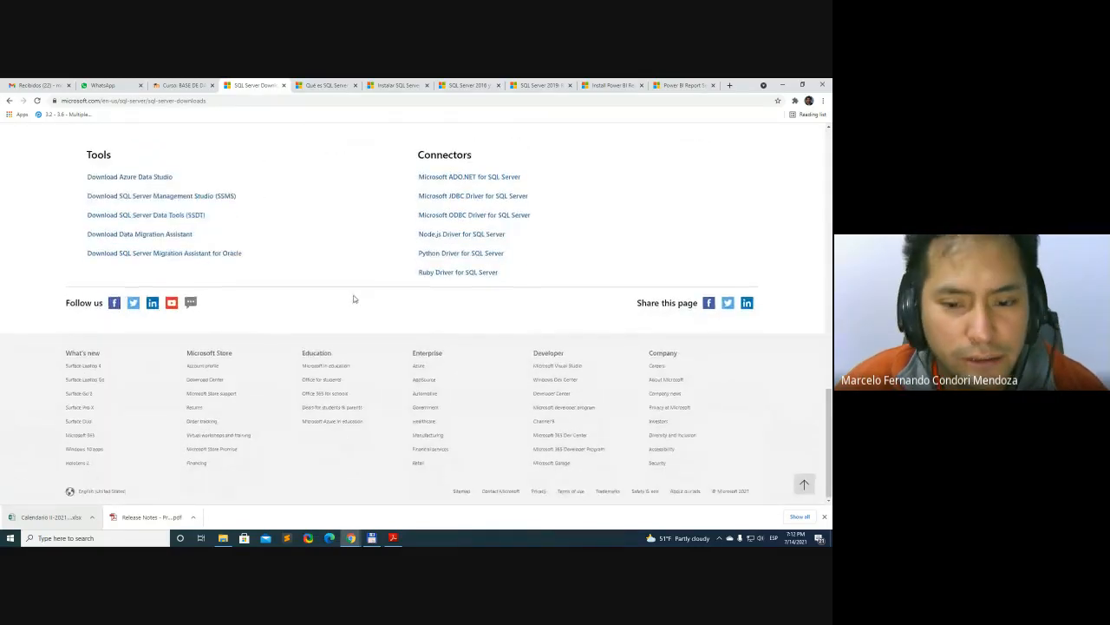
scroll(353, 298, "up", 6)
scroll(353, 299, "up", 5)
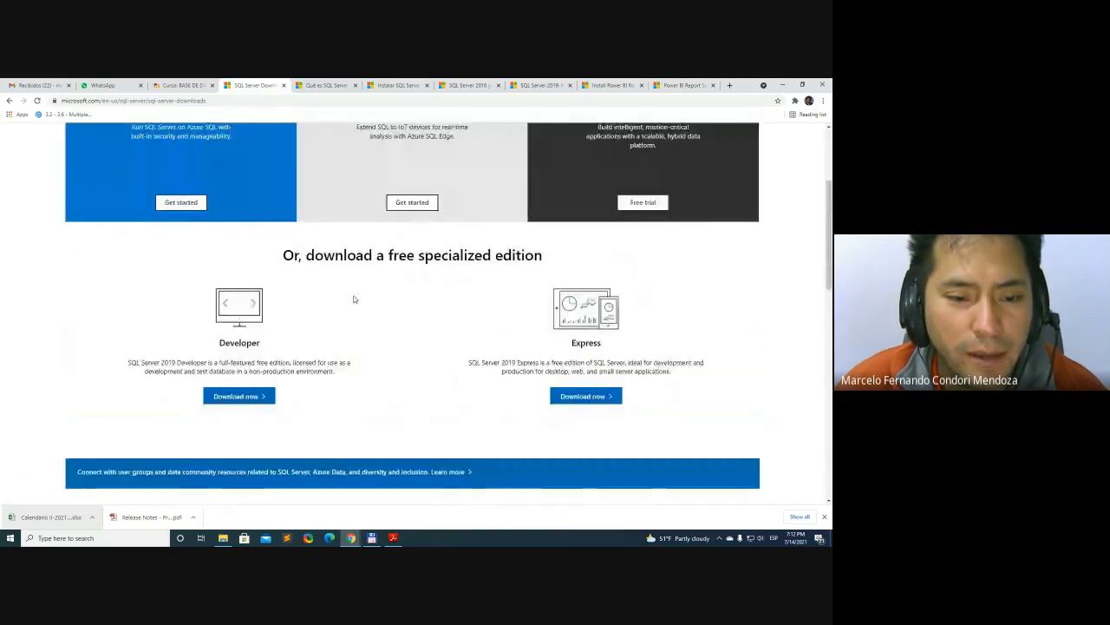
scroll(353, 298, "up", 2)
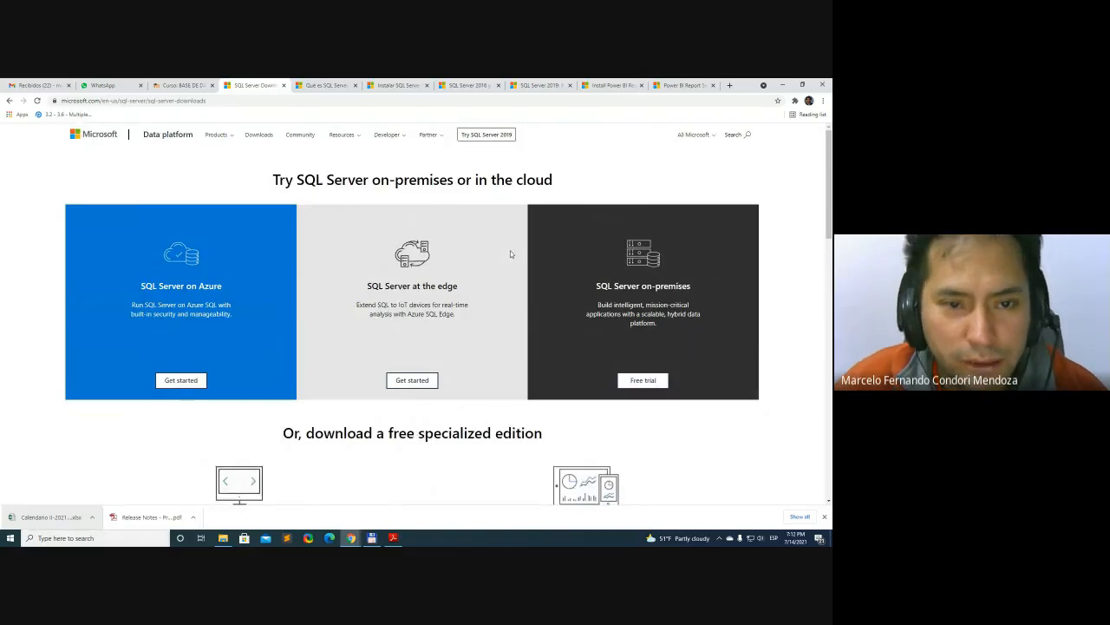
scroll(512, 266, "down", 3)
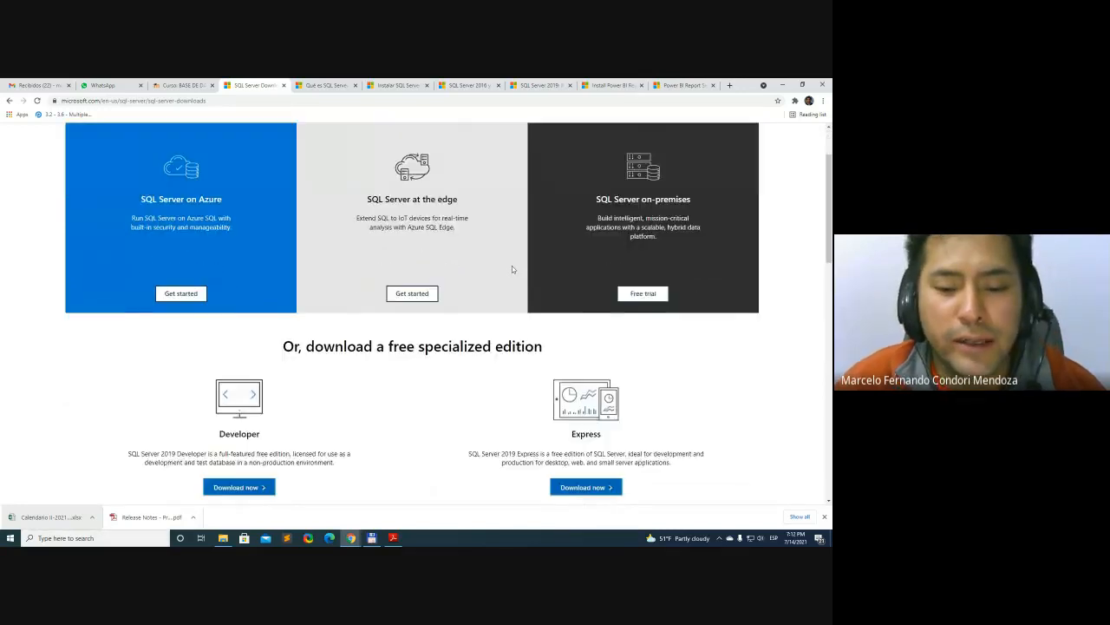
scroll(713, 304, "up", 3)
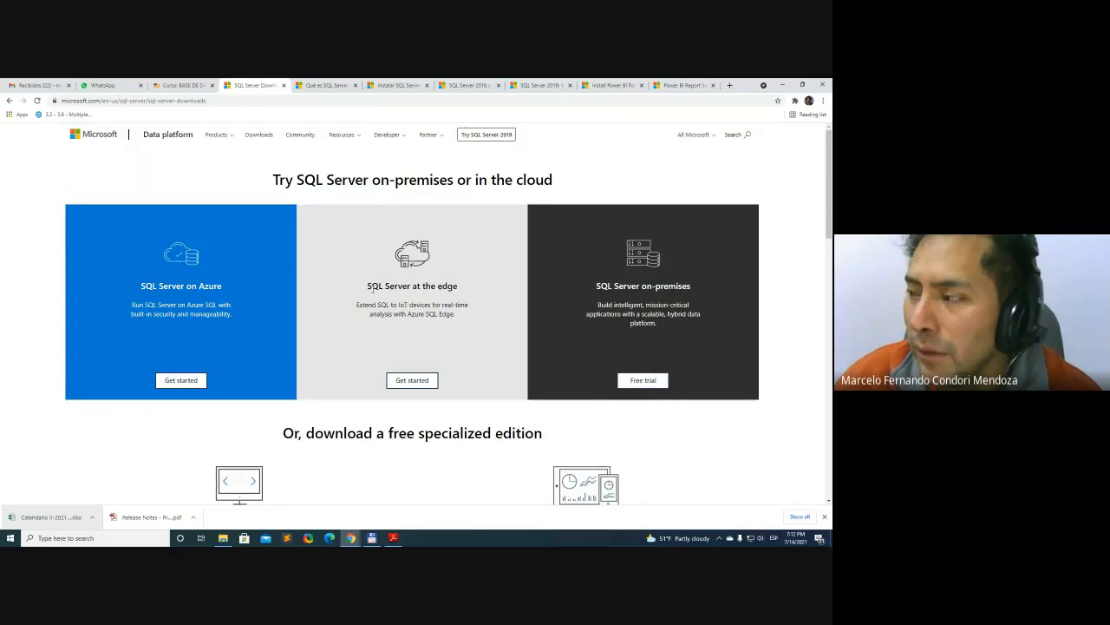
scroll(375, 290, "down", 4)
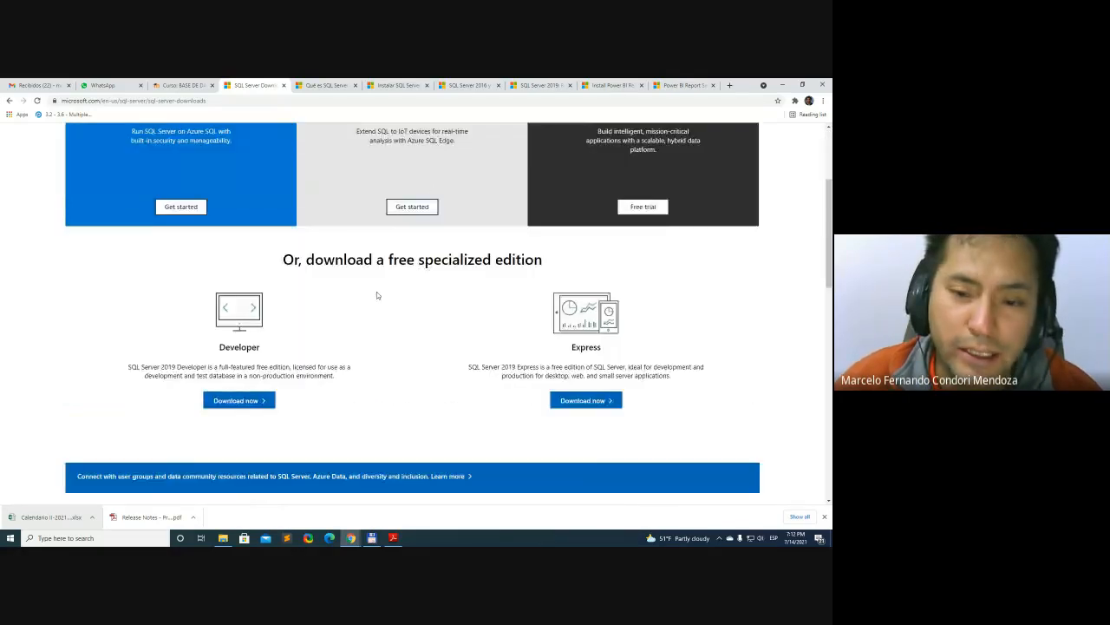
scroll(589, 300, "up", 1)
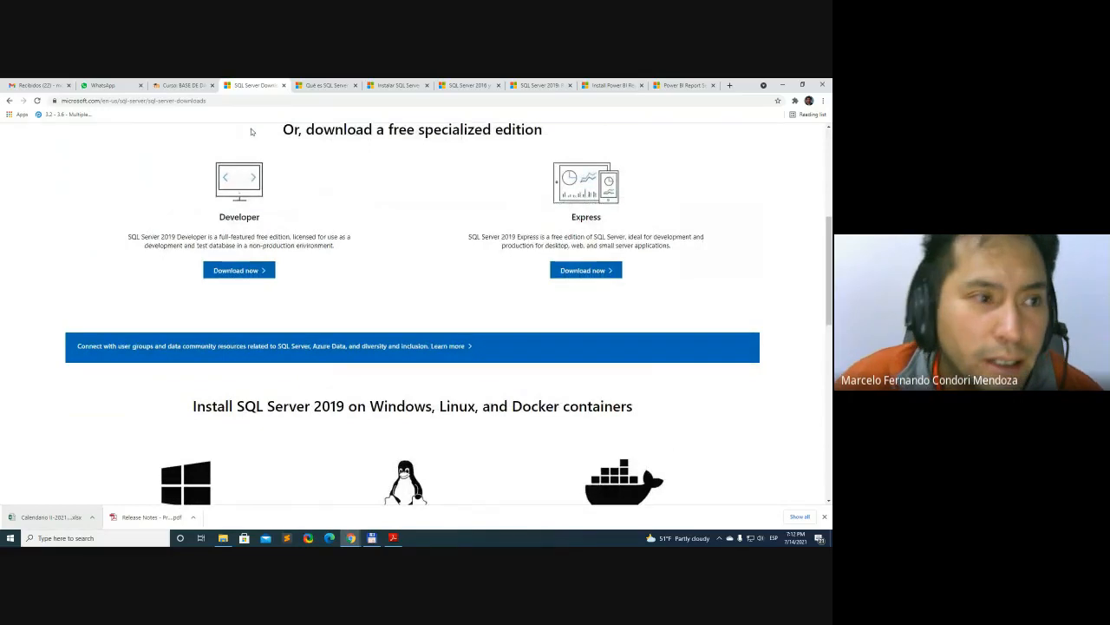
Check instructions 2 and 3 on the course page and download the SQL Server 2019 Express edition from the downloads page
left_click(182, 85)
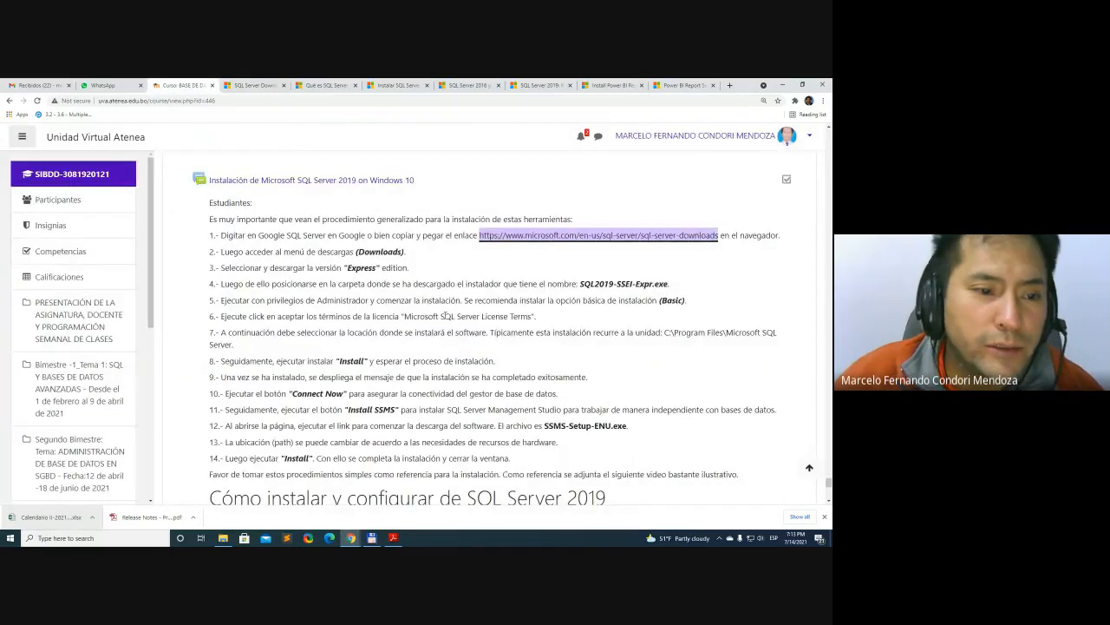
triple_click(405, 253)
triple_click(344, 268)
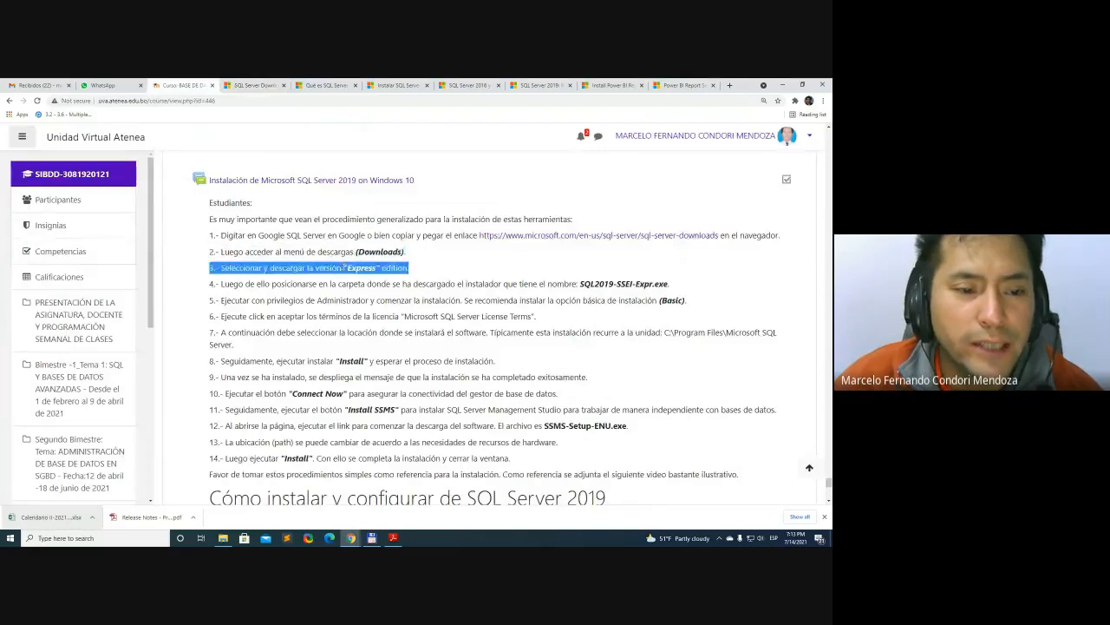
left_click(345, 268)
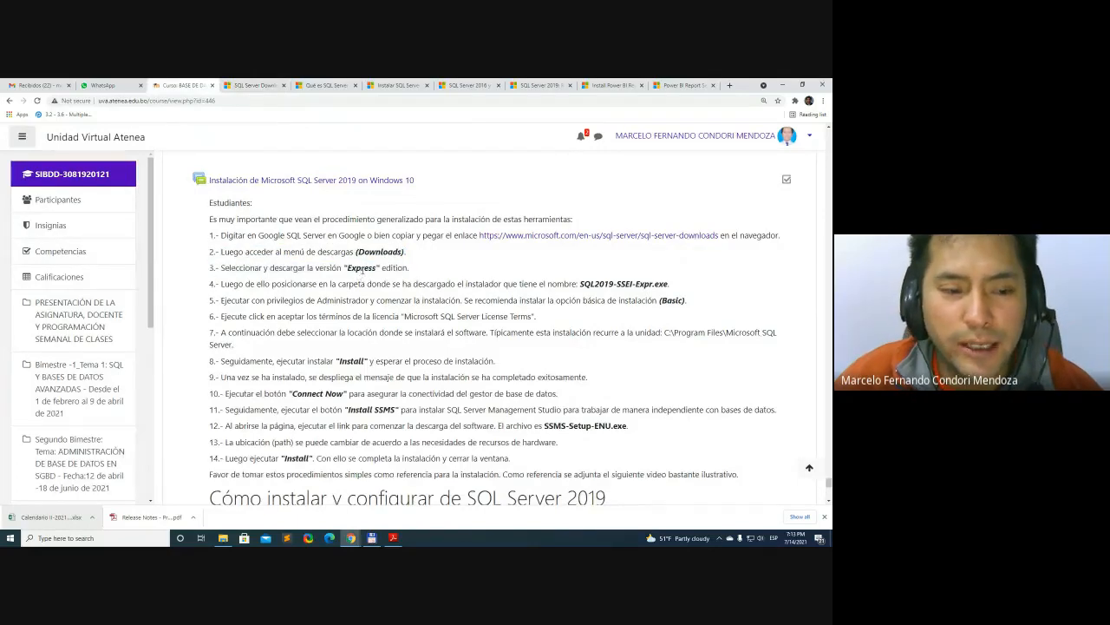
triple_click(363, 269)
left_click(362, 269)
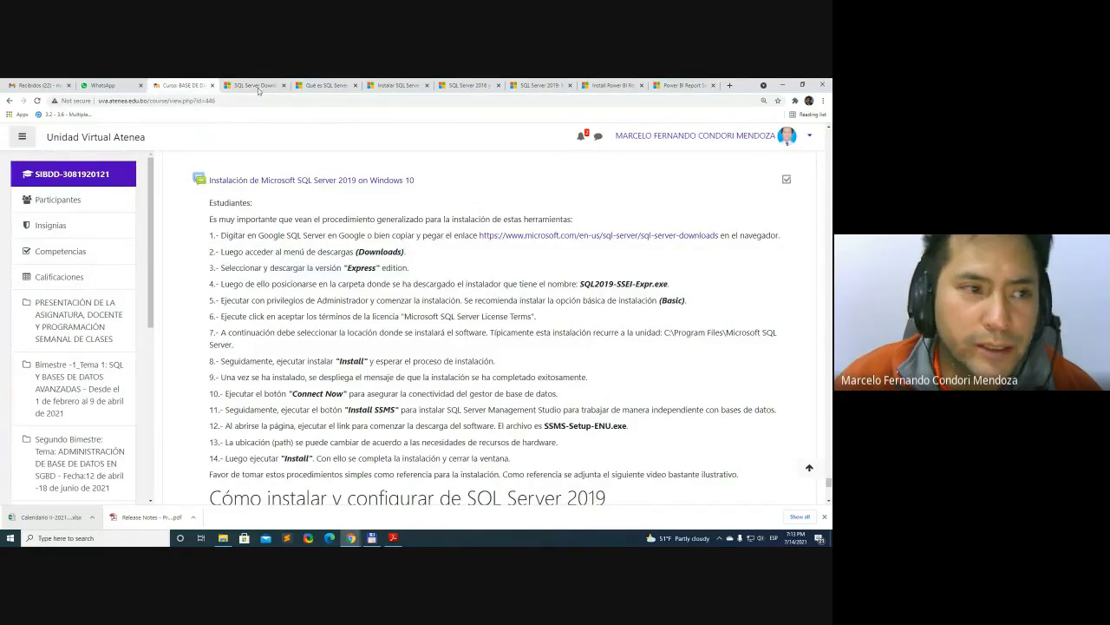
left_click(253, 85)
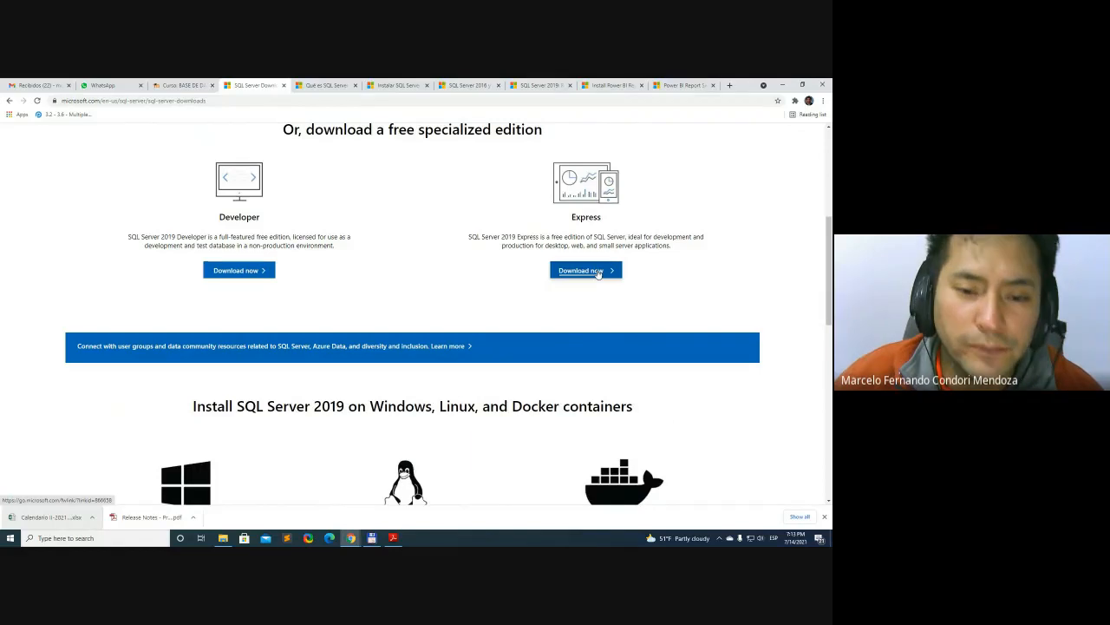
left_click(598, 273)
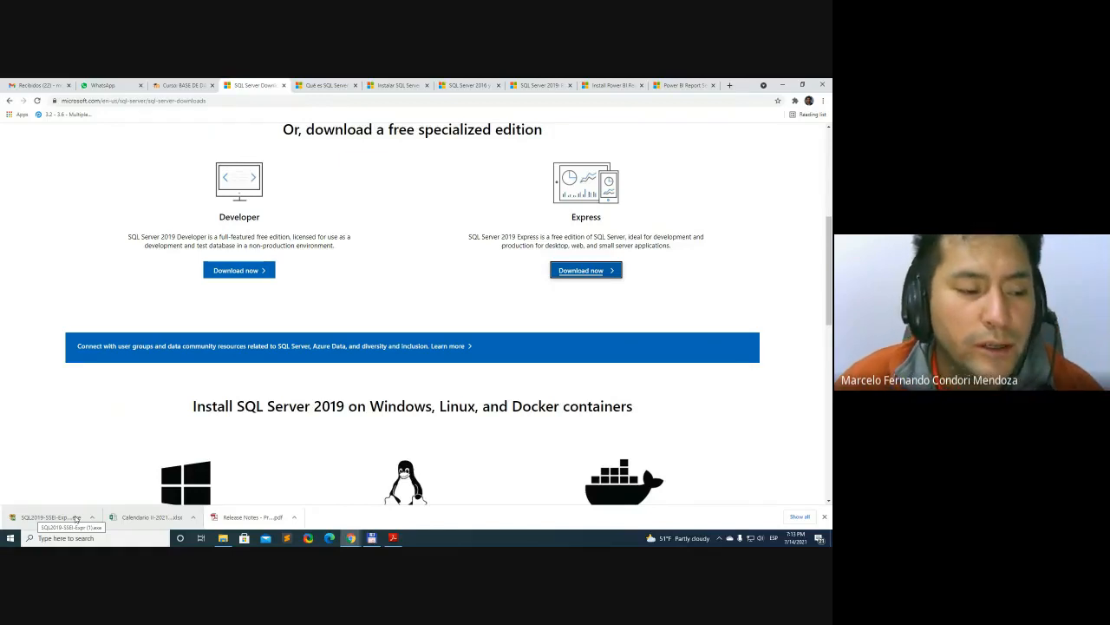
Read course instructions 4 and 5 about locating SQL2019-SSEI-Expr.exe and running it as Administrator with the Basic option
left_click(183, 82)
triple_click(560, 284)
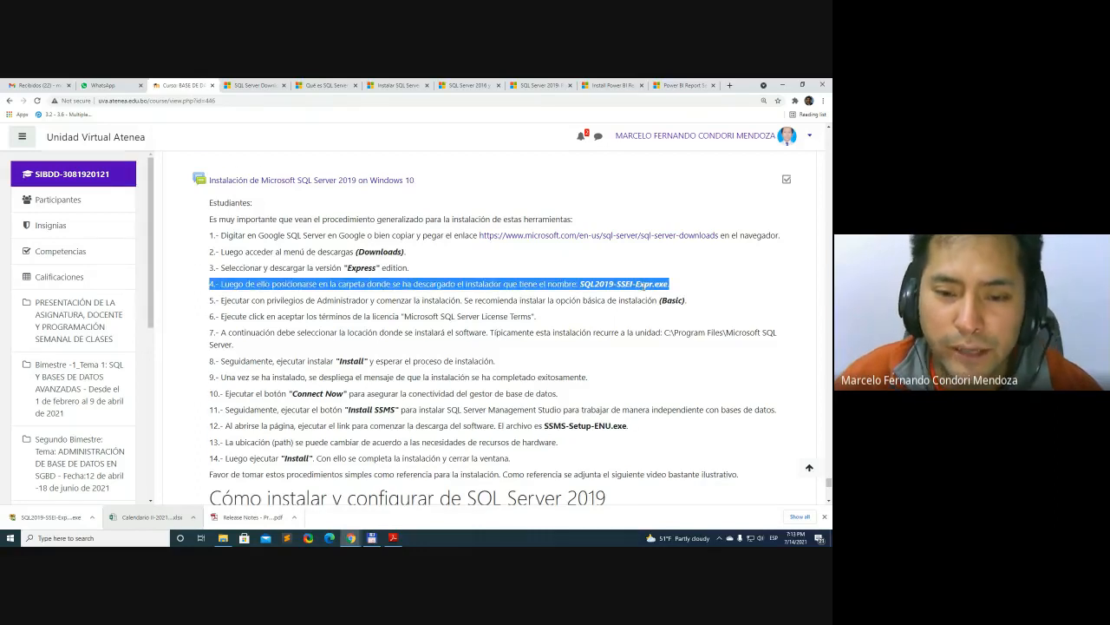
scroll(641, 300, "down", 1)
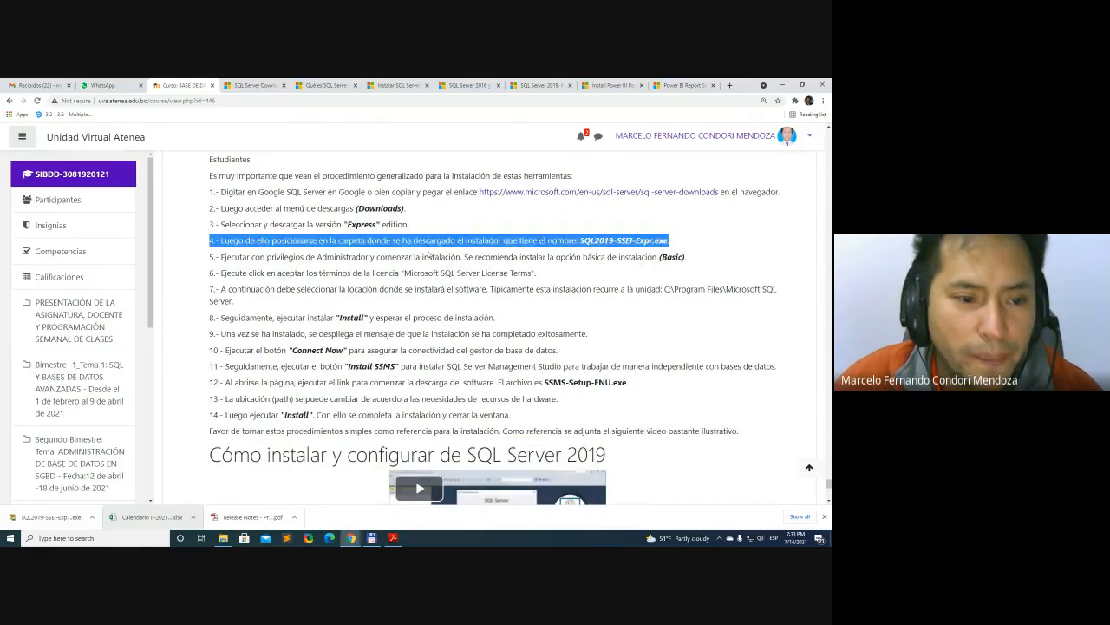
triple_click(444, 257)
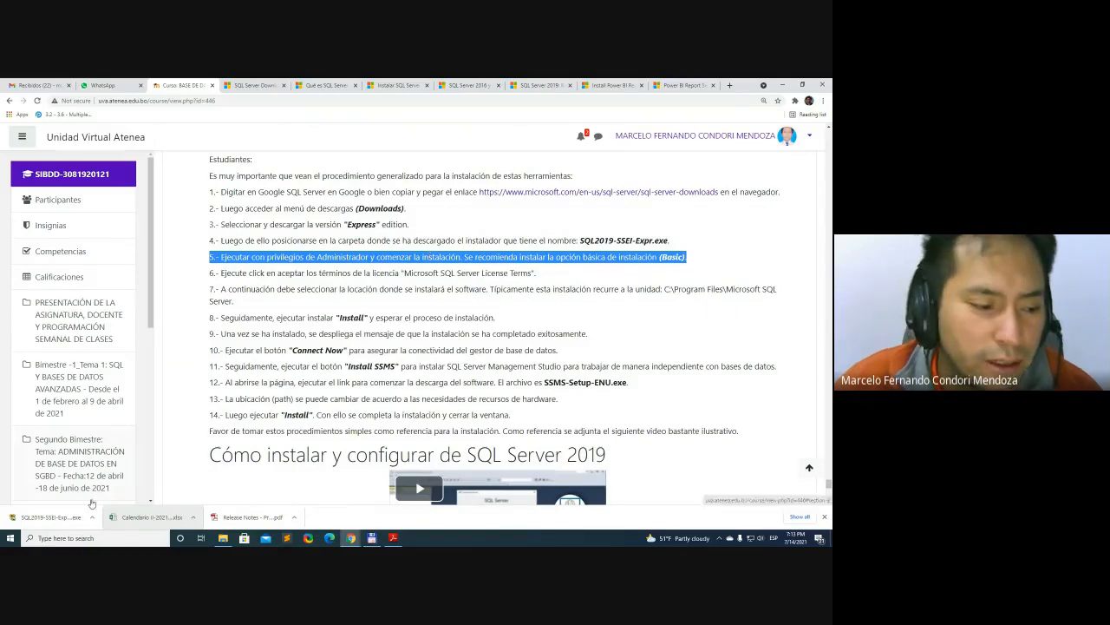
Open the Downloads folder in File Explorer and delete the duplicate installer SQL2019-SSEI-Expr (1)
left_click(224, 539)
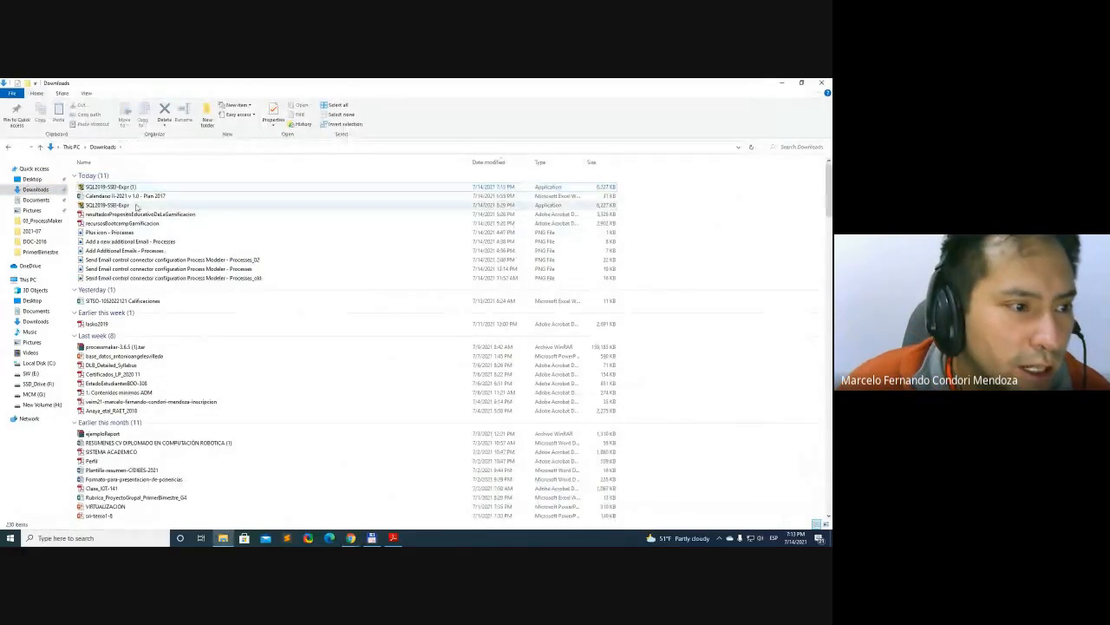
left_click(156, 187)
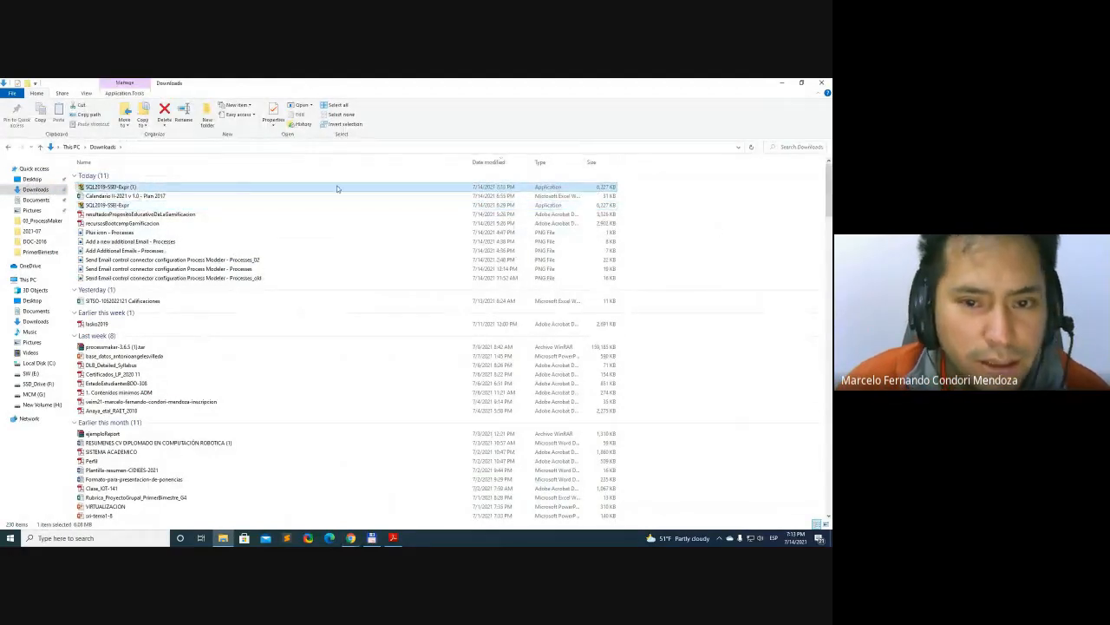
left_click(147, 196)
left_click(137, 188)
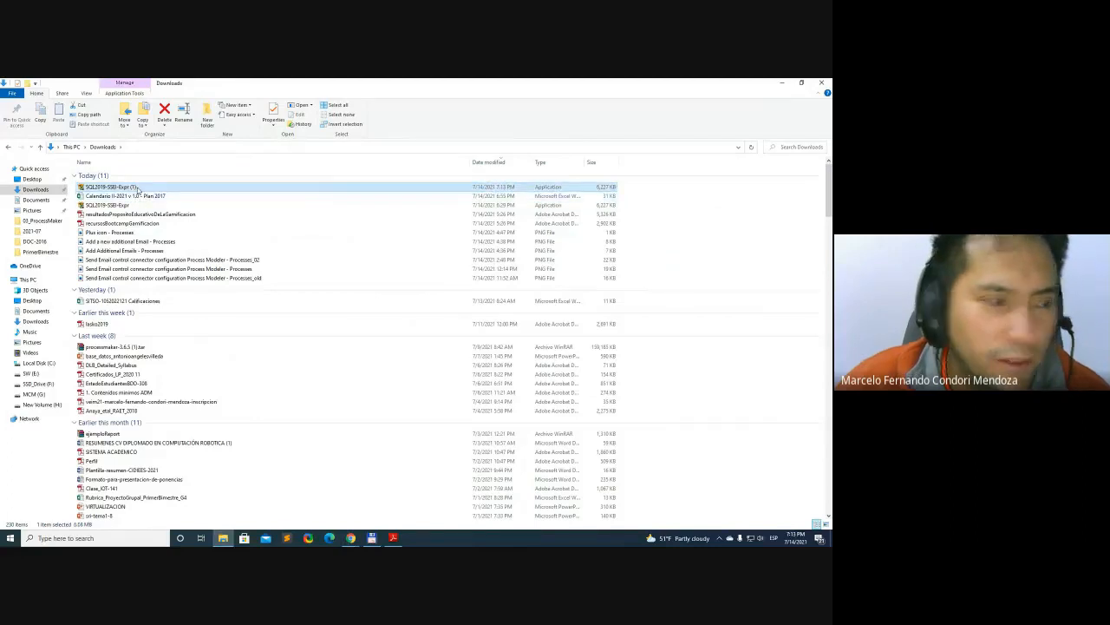
key("Down")
key("Down")
key("Down")
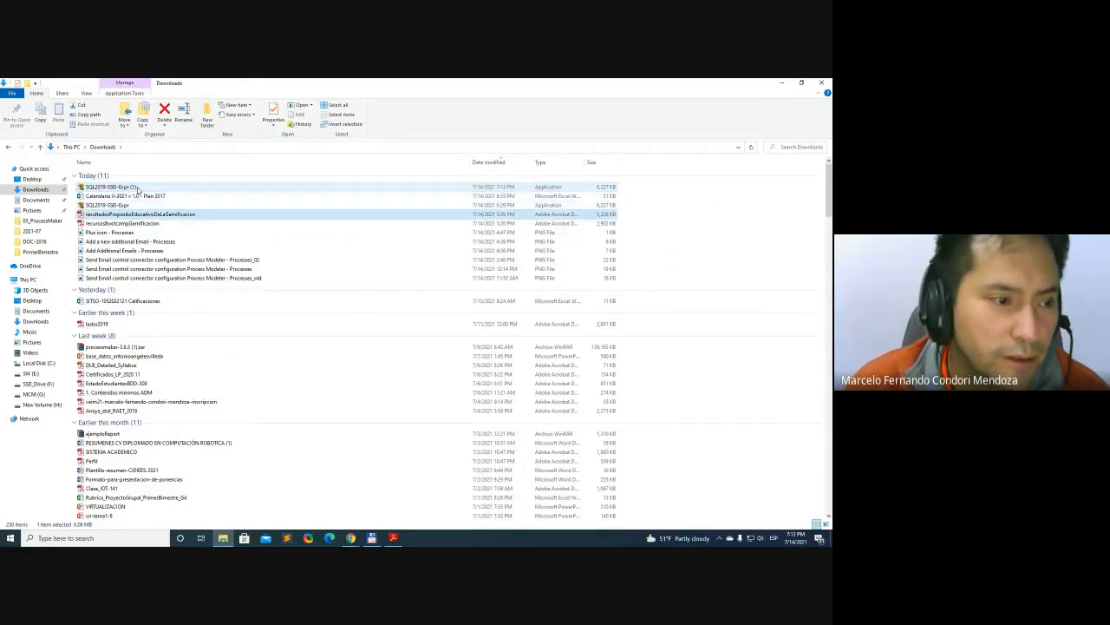
key("Up")
key("Up")
key("Up")
key("Delete")
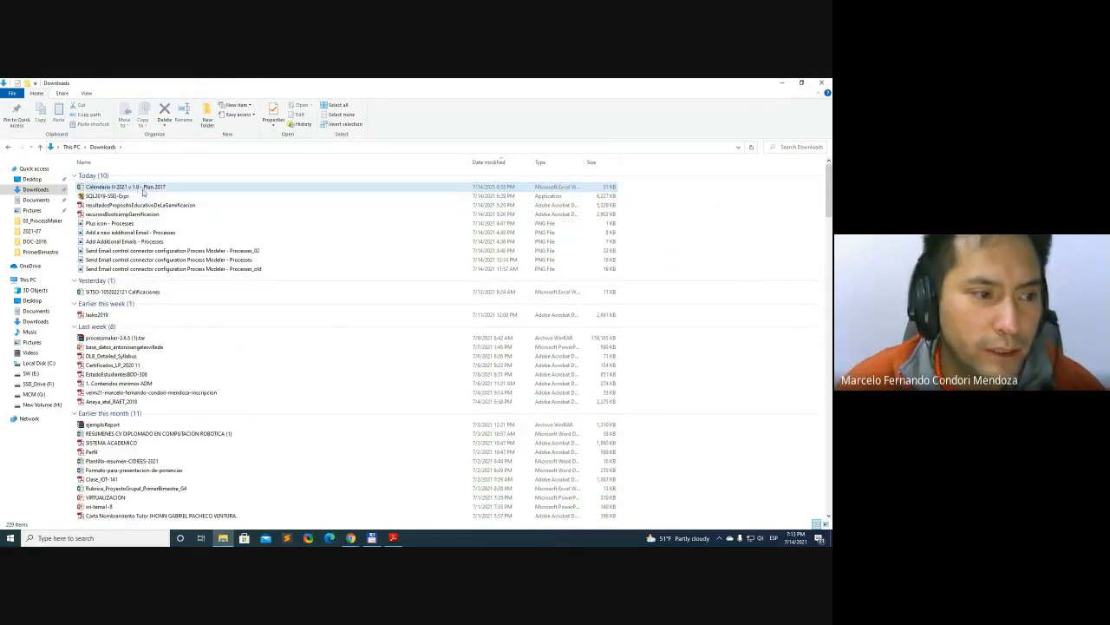
Put the SQL2019-SSEI-Expr installer from Downloads into the 02_ToInstallSW folder on drive SW (E:)
left_click(132, 198)
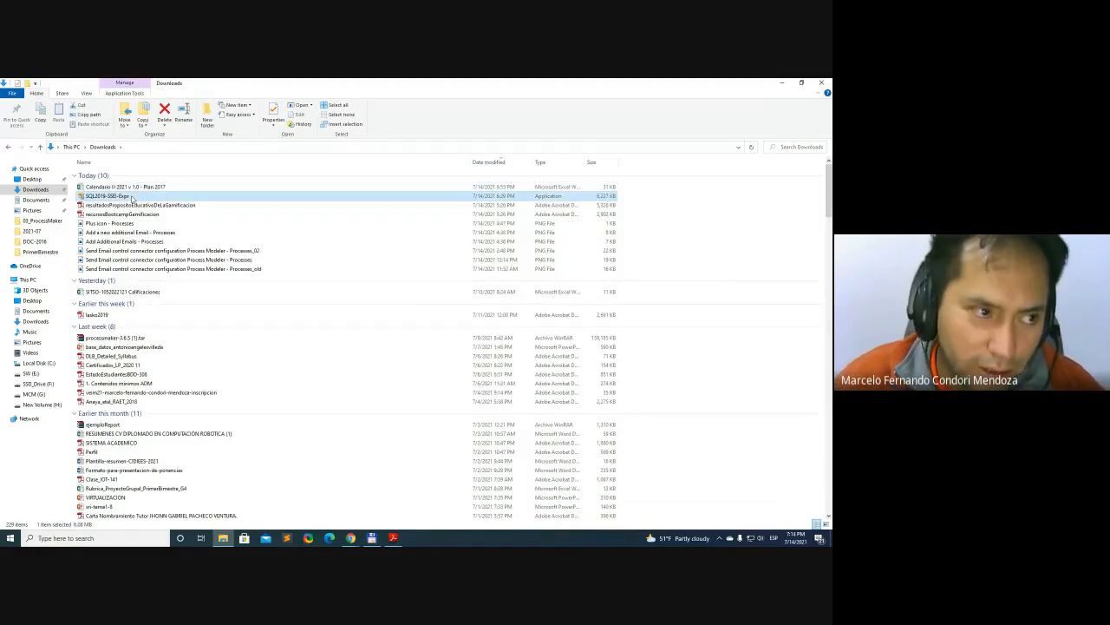
left_click(32, 373)
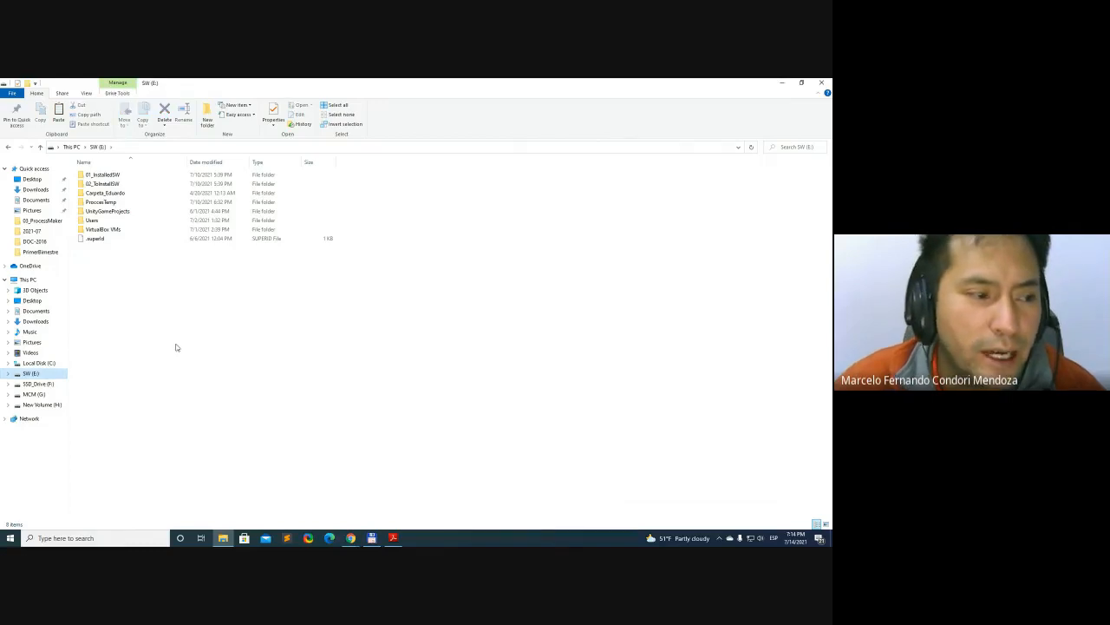
double_click(114, 185)
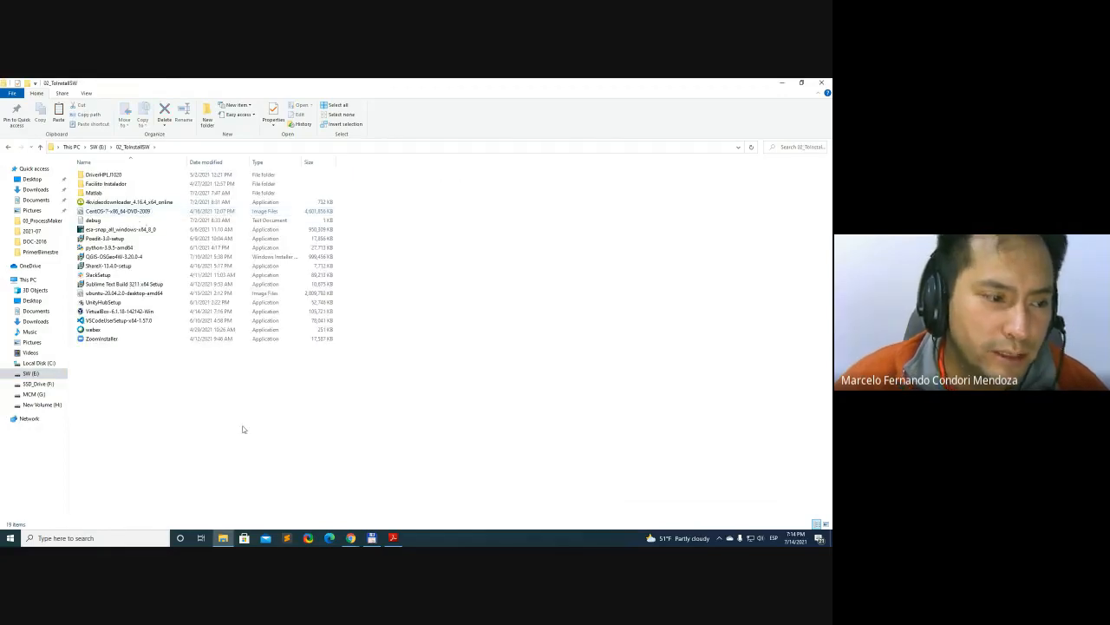
key("ctrl+v")
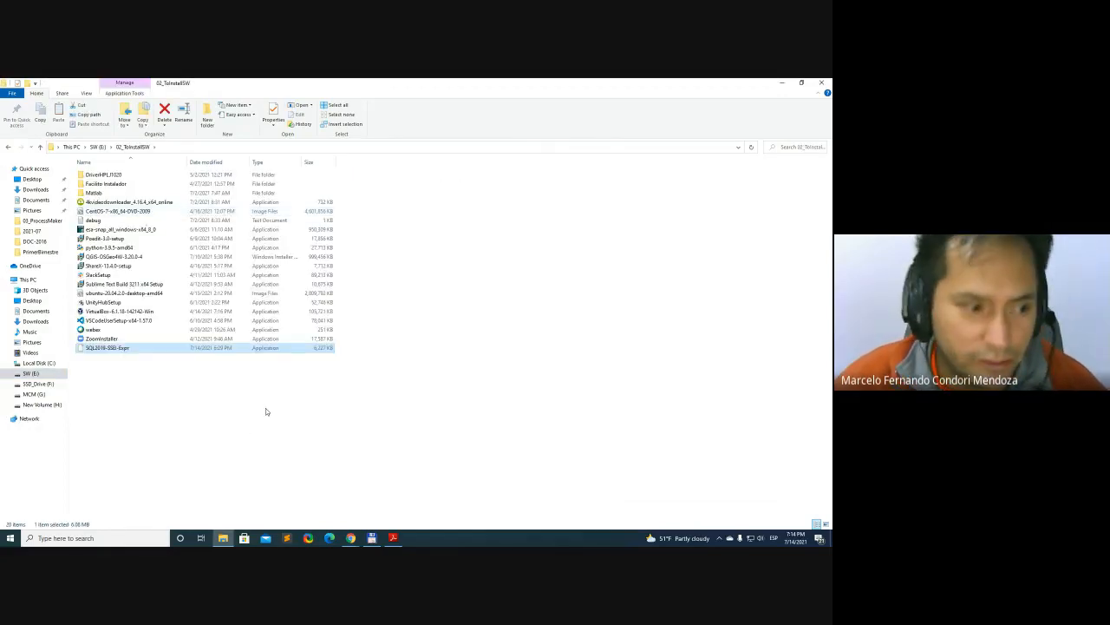
left_click(175, 440)
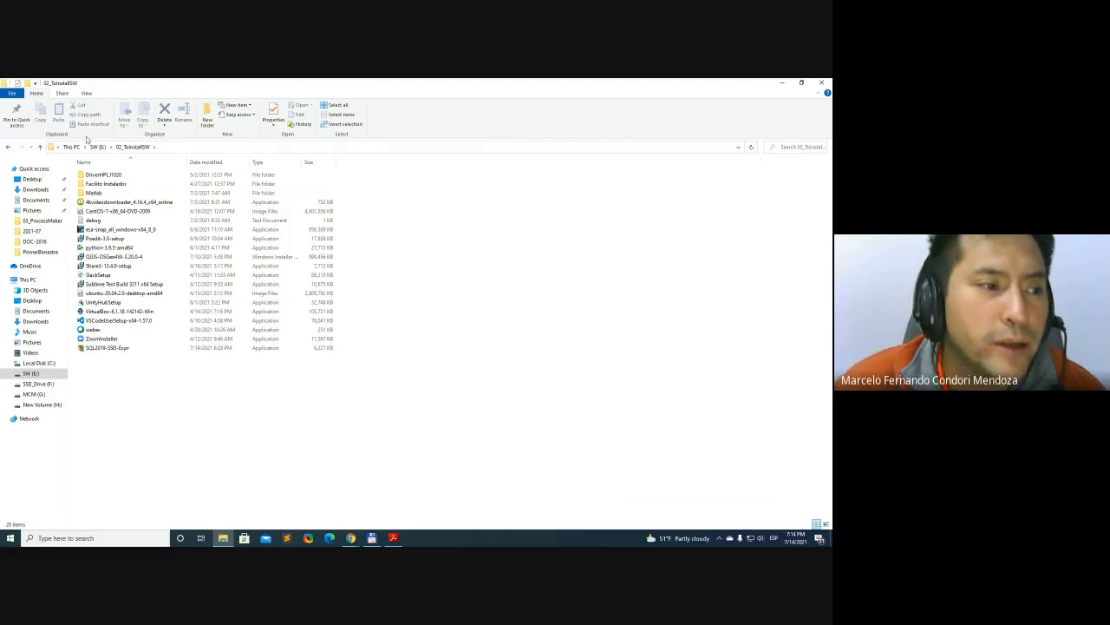
Go back to the root of drive SW (E:) and reopen the 02_ToInstallSW folder to review its contents
left_click(98, 146)
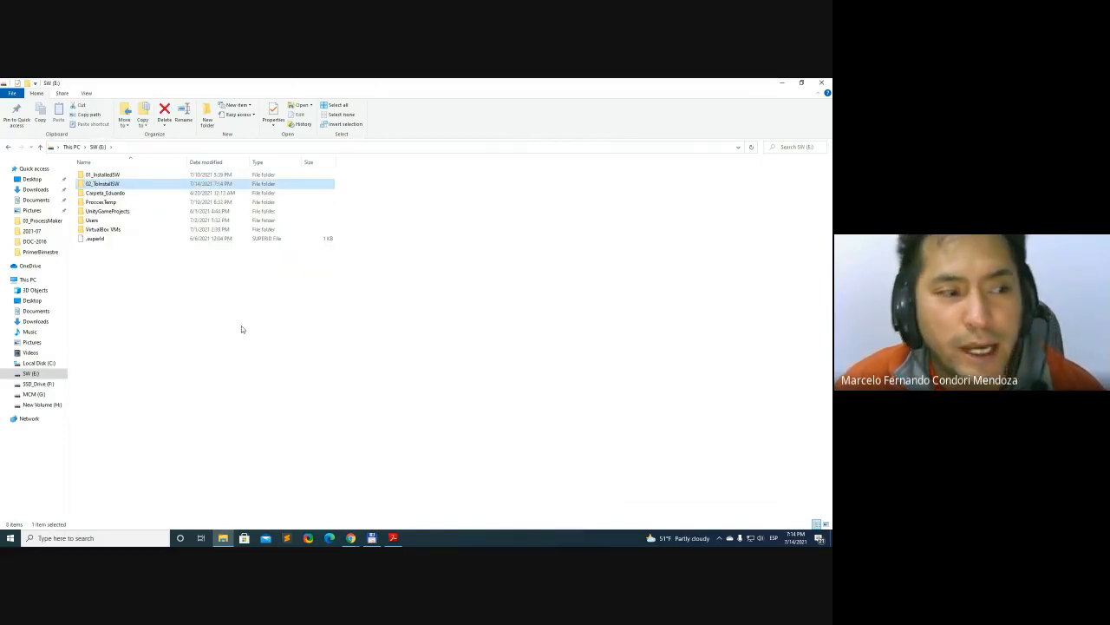
left_click(450, 328)
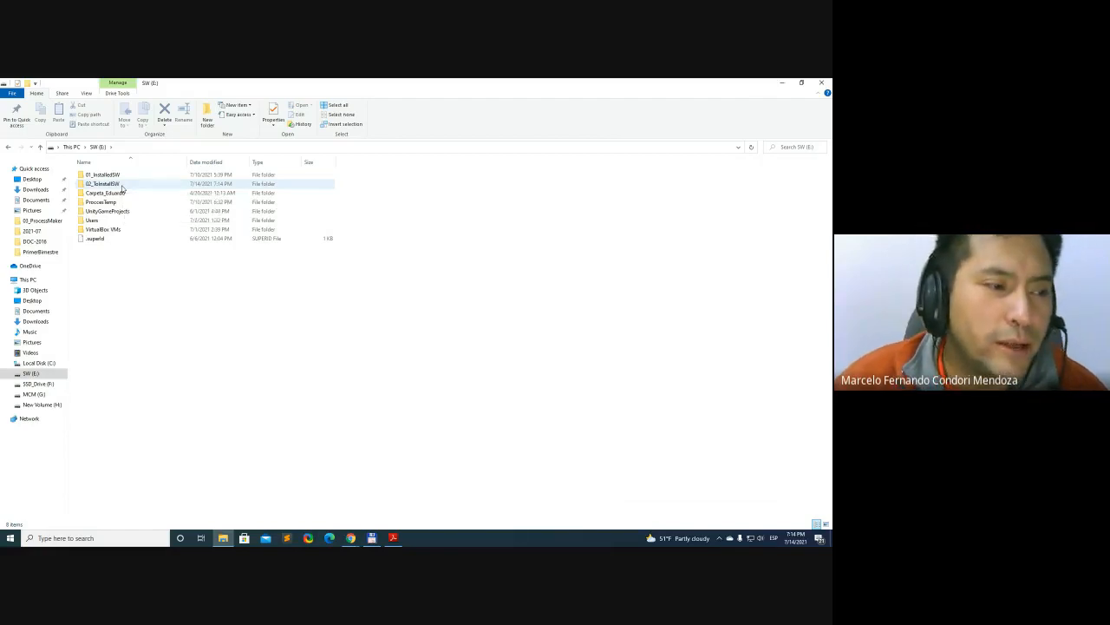
left_click(122, 185)
double_click(123, 186)
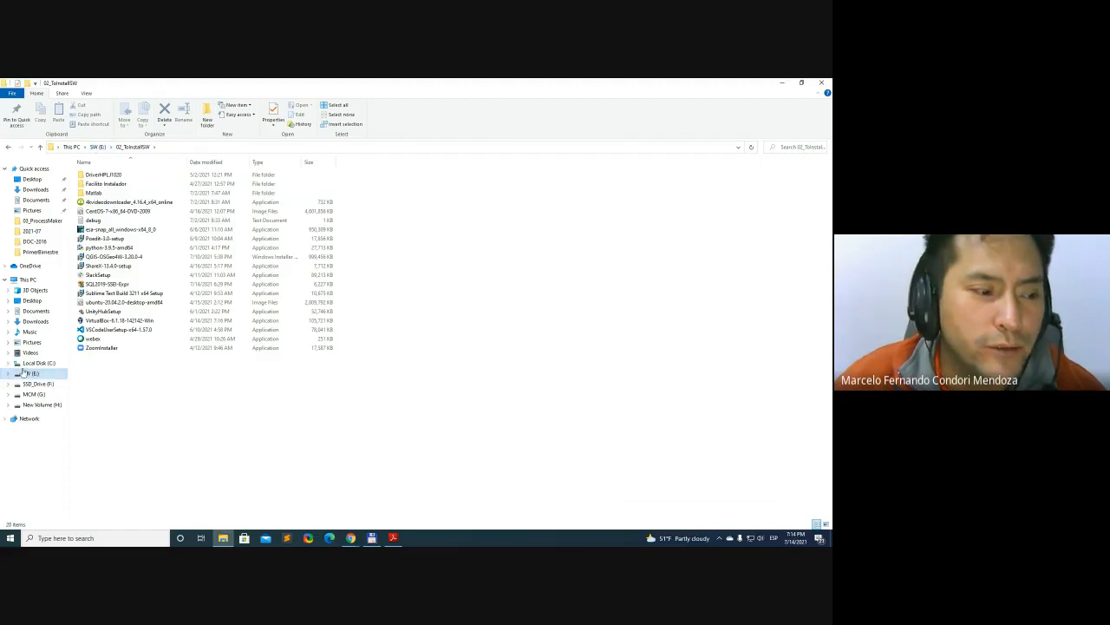
Examine the used and free space of Local Disk (C:) in its properties, and close them
left_click(38, 364)
right_click(38, 364)
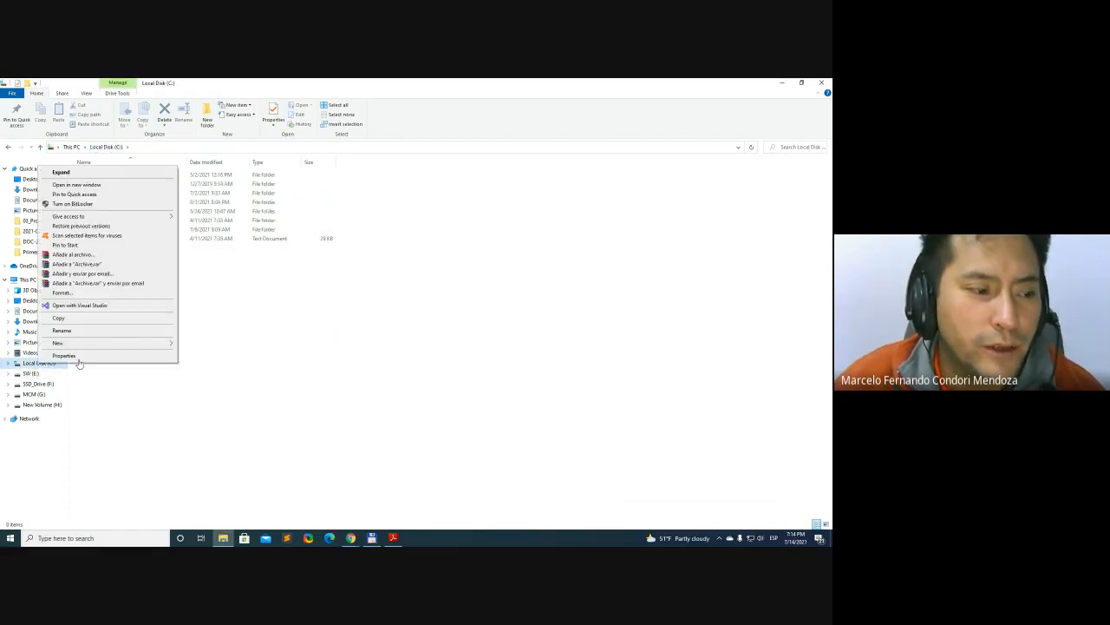
left_click(78, 364)
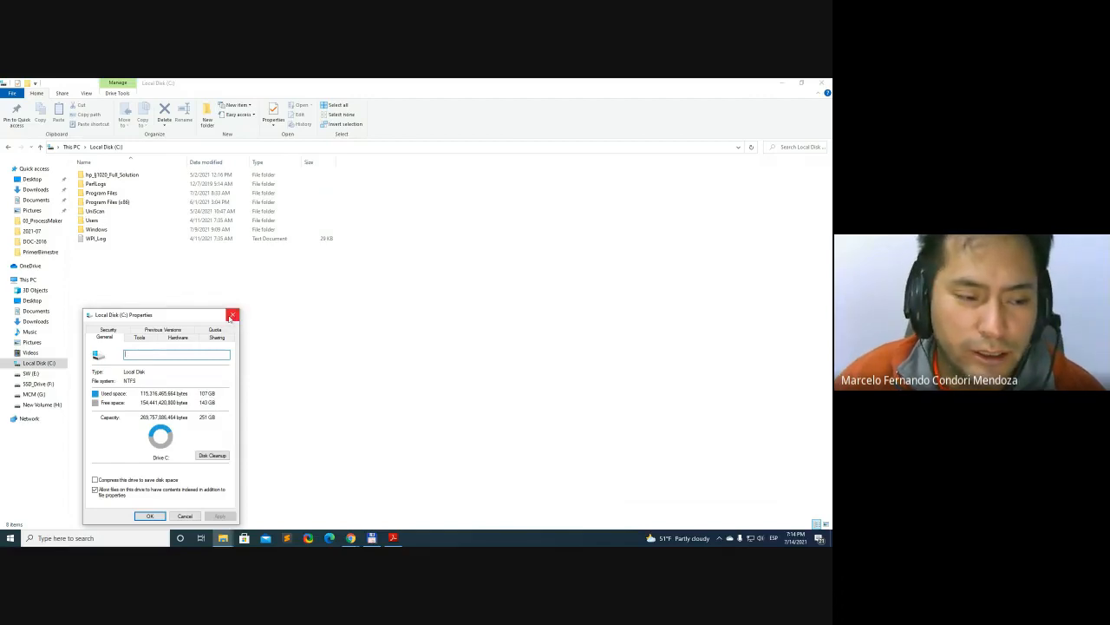
left_click(232, 317)
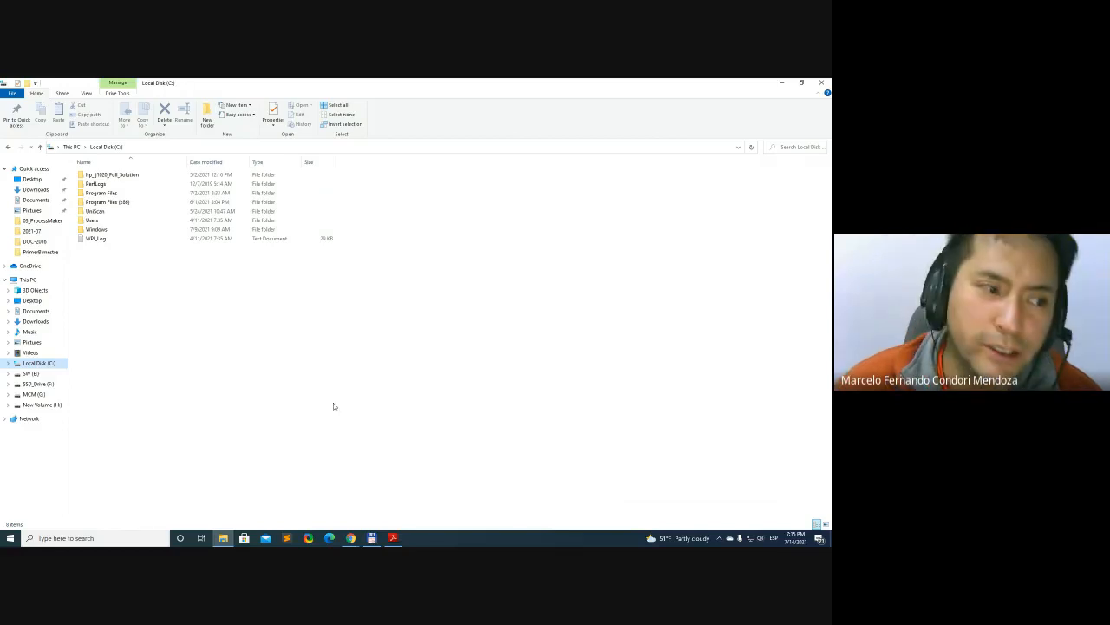
Switch back to the course page in Chrome and review instruction 4 with the installer name SQL2019-SSEI-Expr.exe
left_click(783, 82)
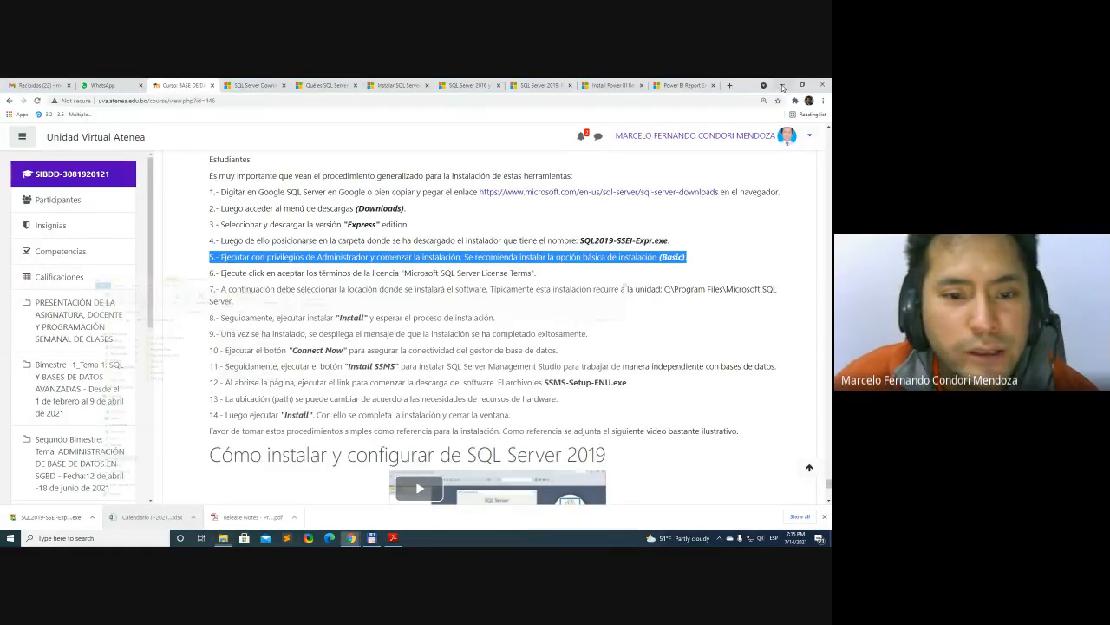
left_click(548, 240)
triple_click(548, 241)
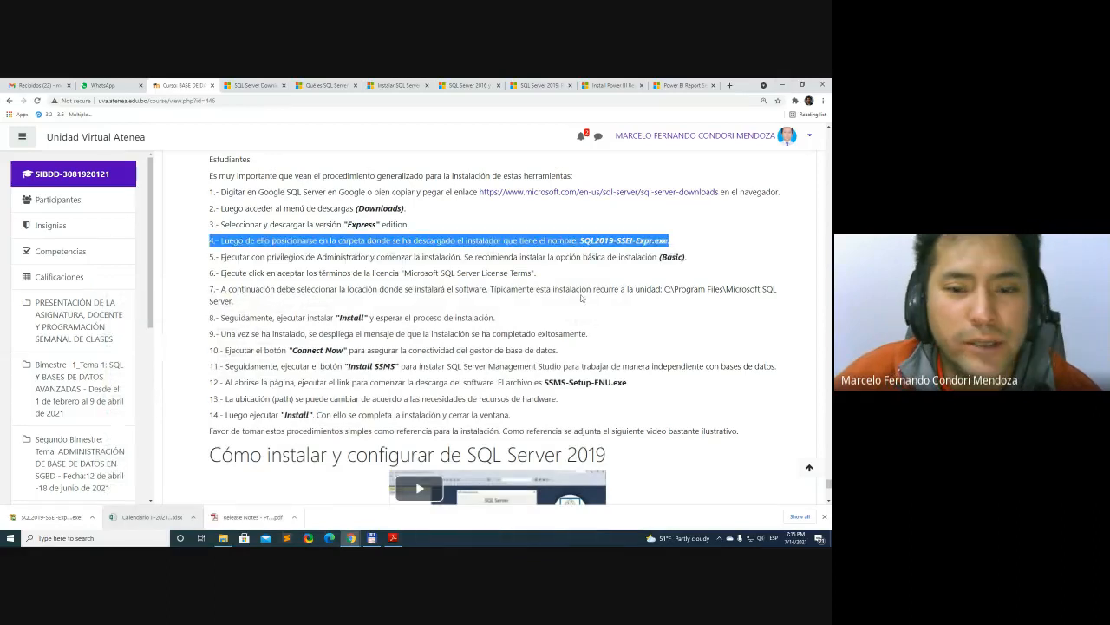
left_click(605, 241)
left_click_drag(580, 241, 667, 241)
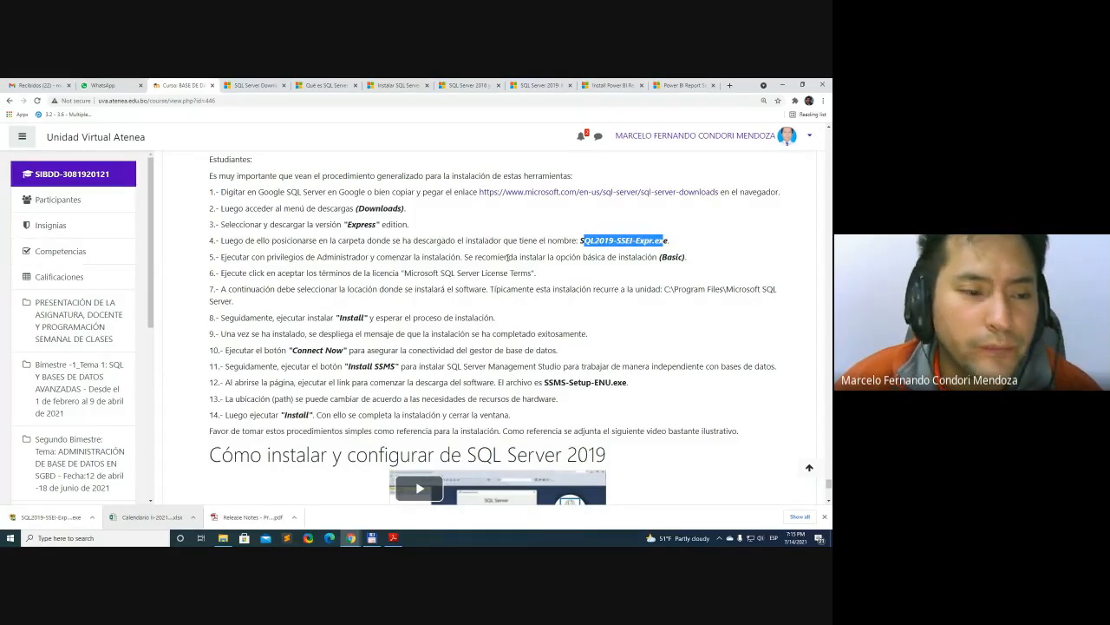
Switch to File Explorer, open 02_ToInstallSW on drive SW (E:) and run SQL2019-SSEI-Expr as administrator
key("alt+Tab")
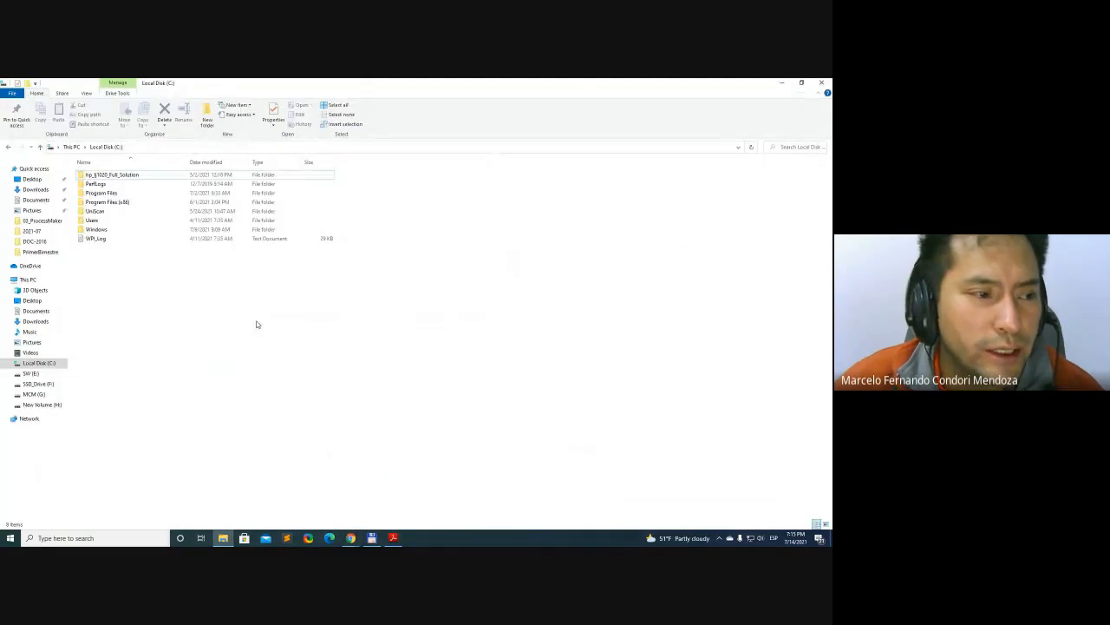
key("alt+Tab")
key("alt+Tab")
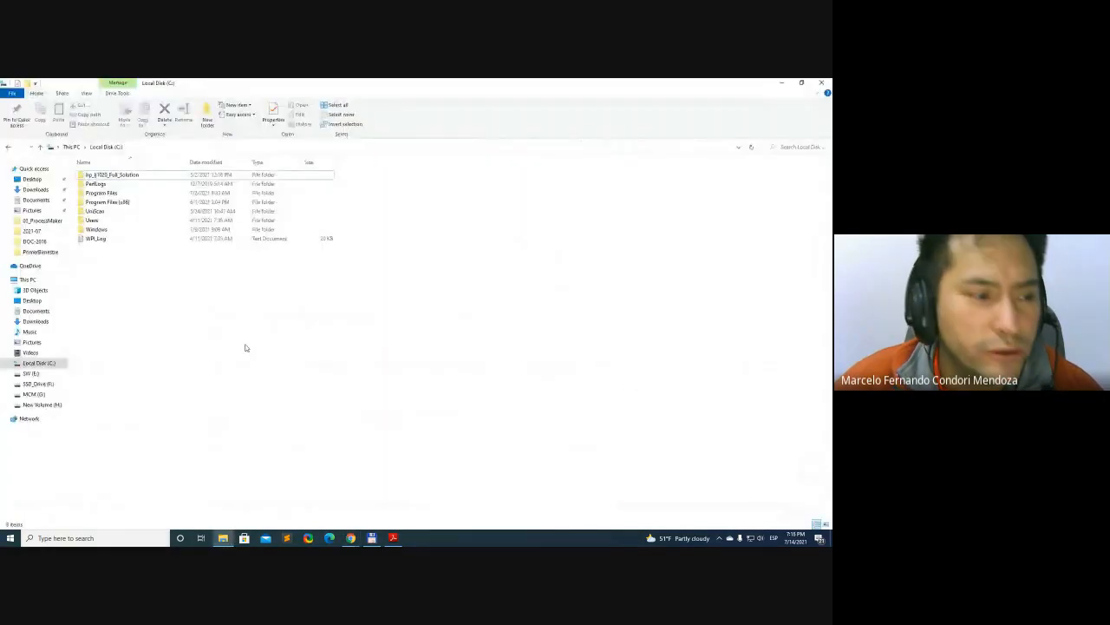
left_click(48, 374)
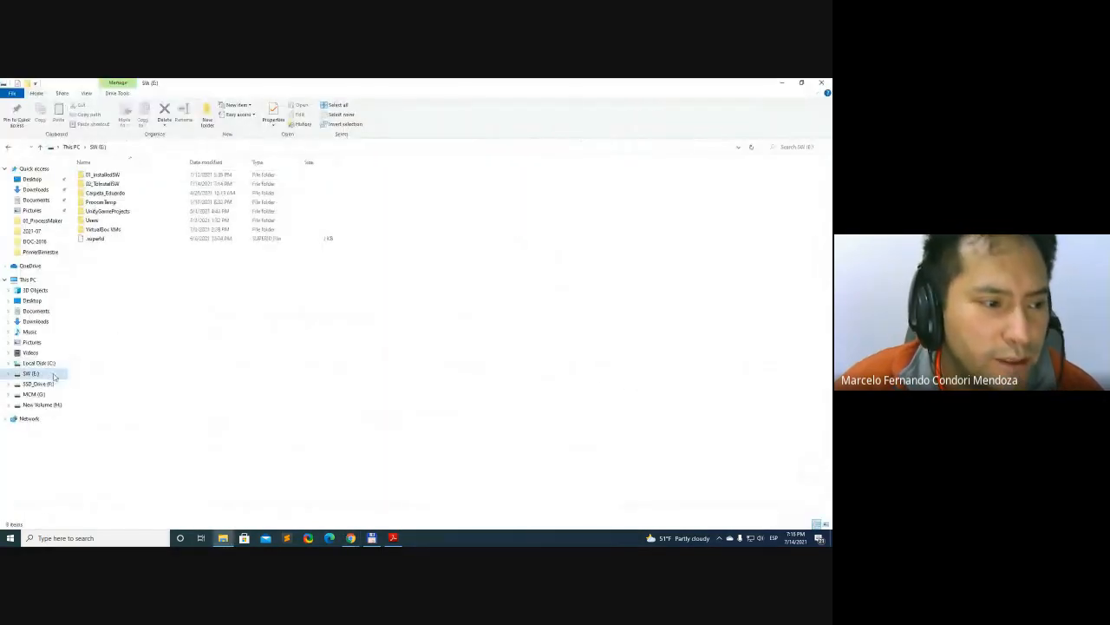
double_click(117, 184)
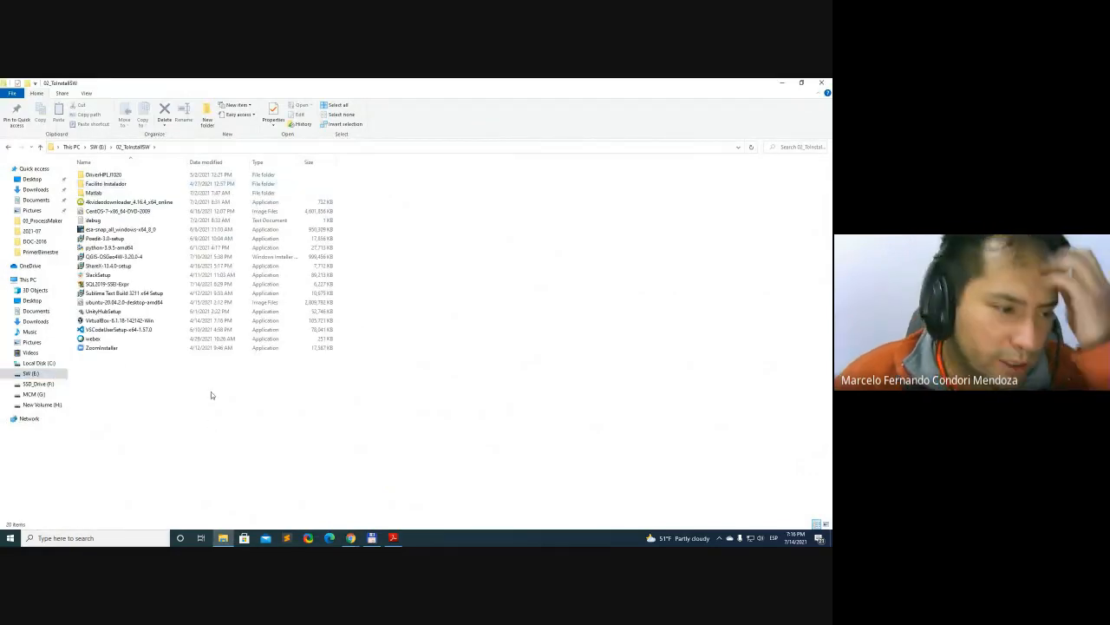
left_click(121, 284)
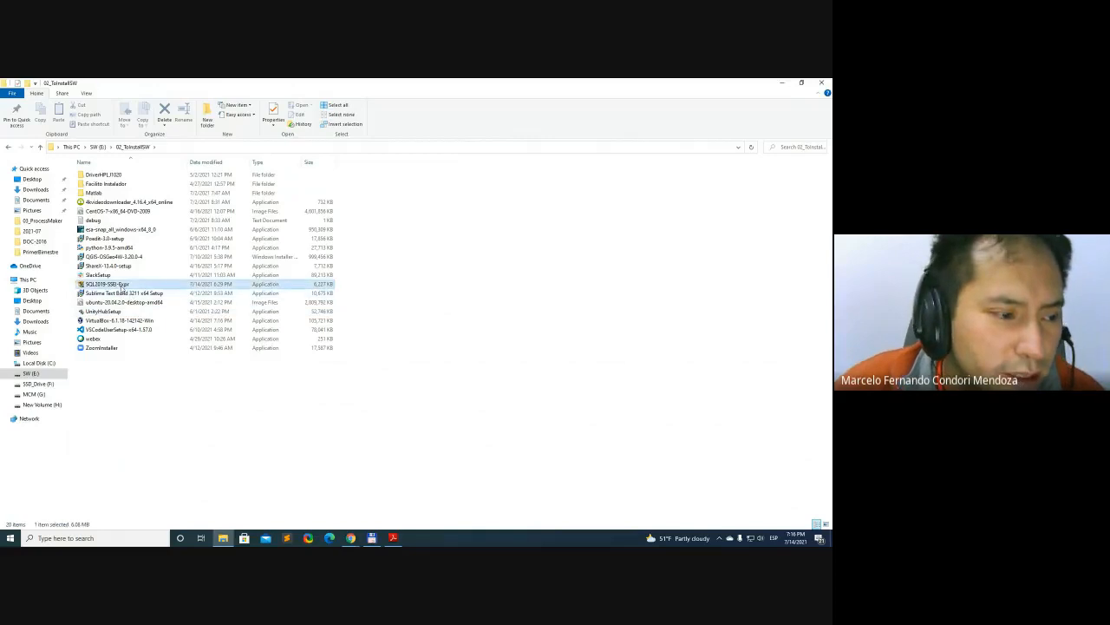
right_click(122, 288)
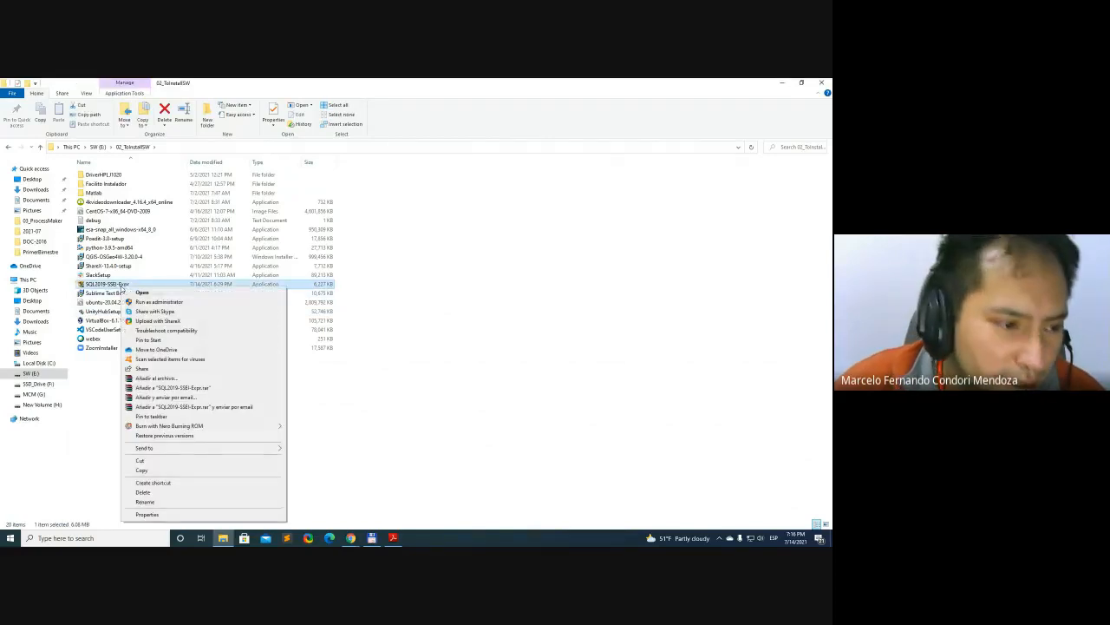
left_click(183, 303)
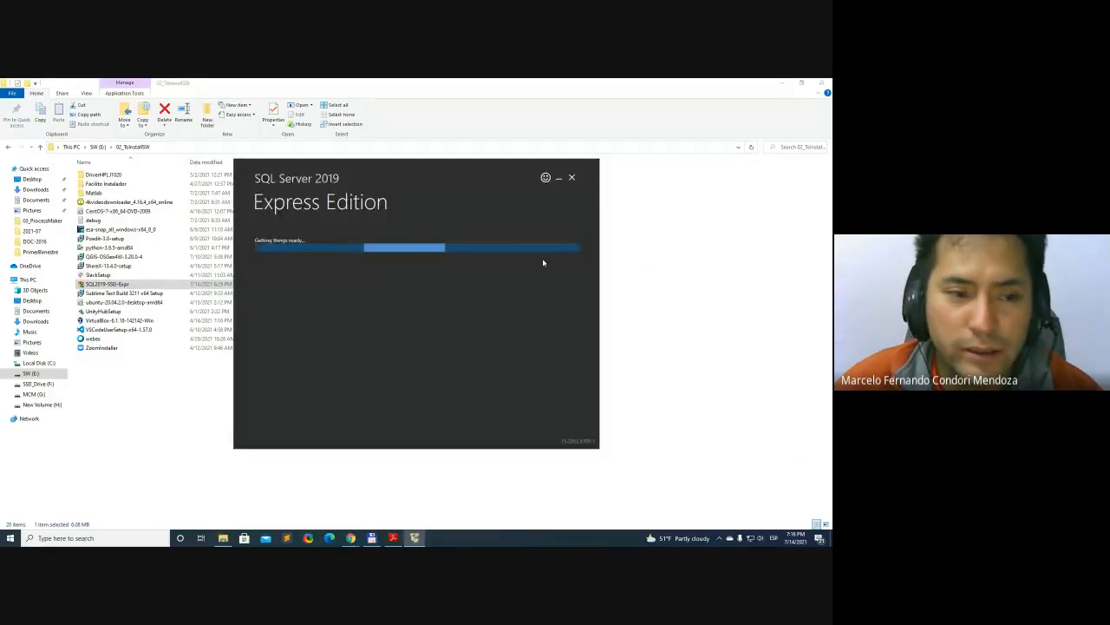
left_click_drag(404, 166, 457, 159)
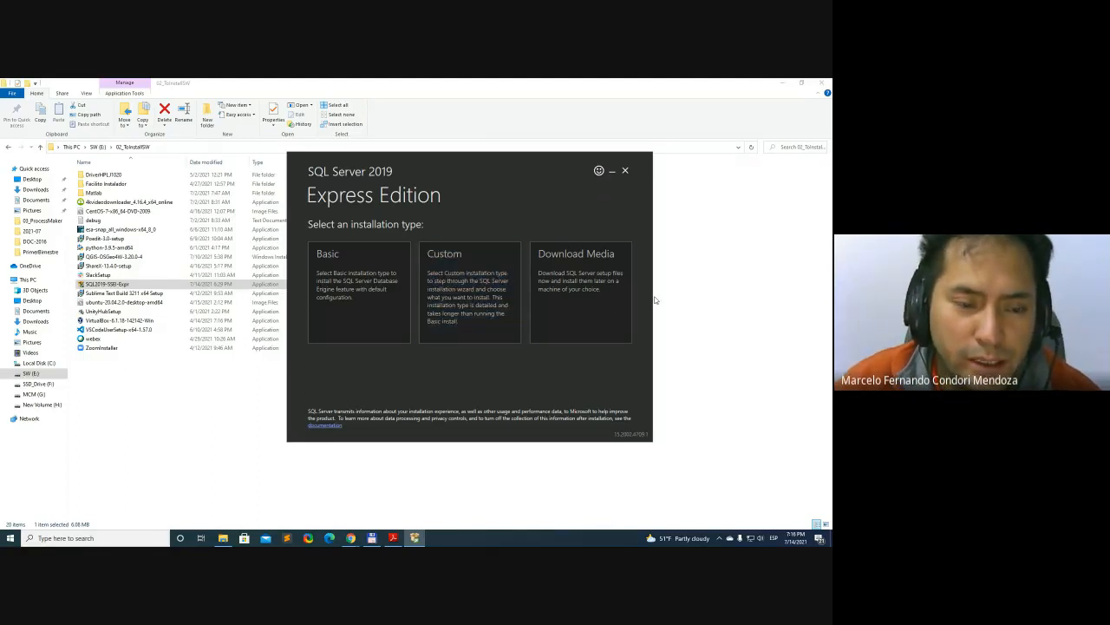
Compare the installer's Basic, Custom and Download Media types with course instruction 5 about the recommended installation option
key("alt+Tab")
key("alt+Tab")
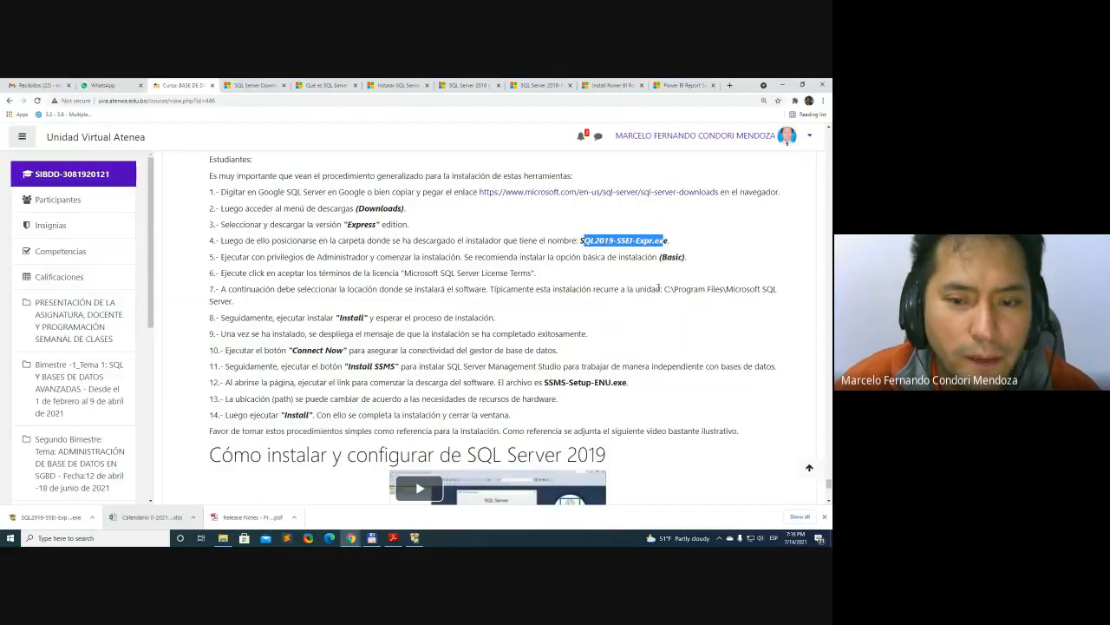
triple_click(549, 257)
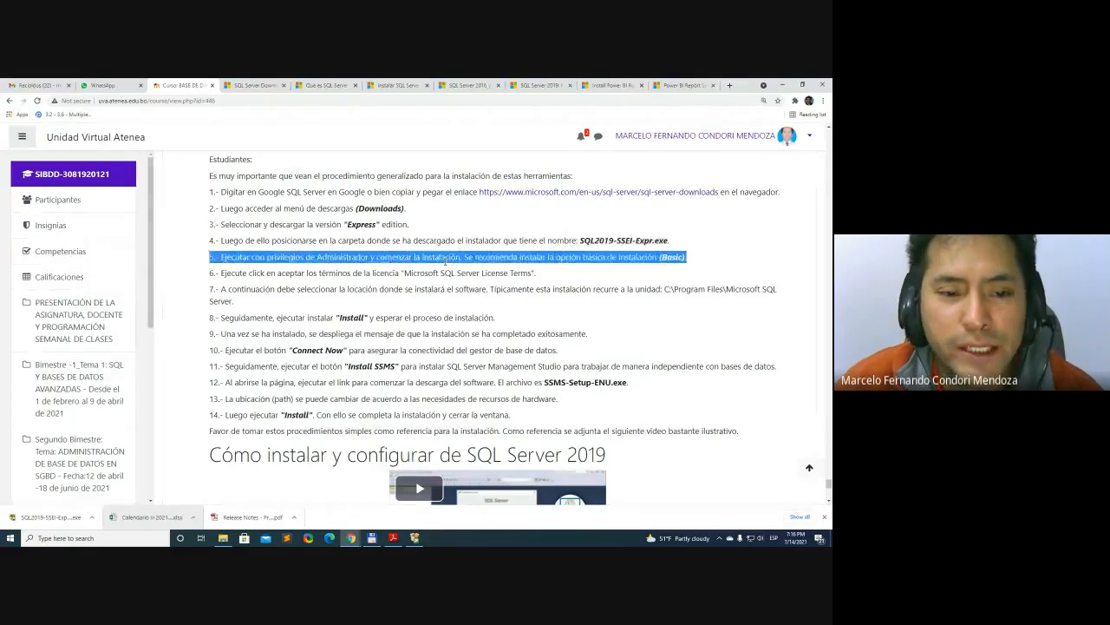
left_click(529, 265)
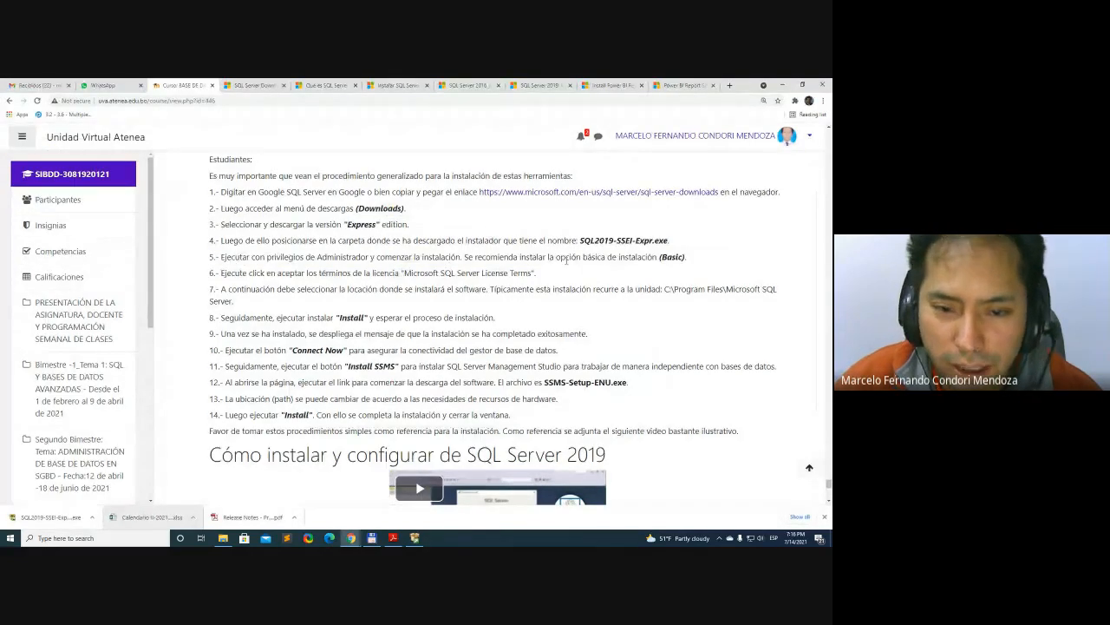
left_click_drag(560, 258, 685, 257)
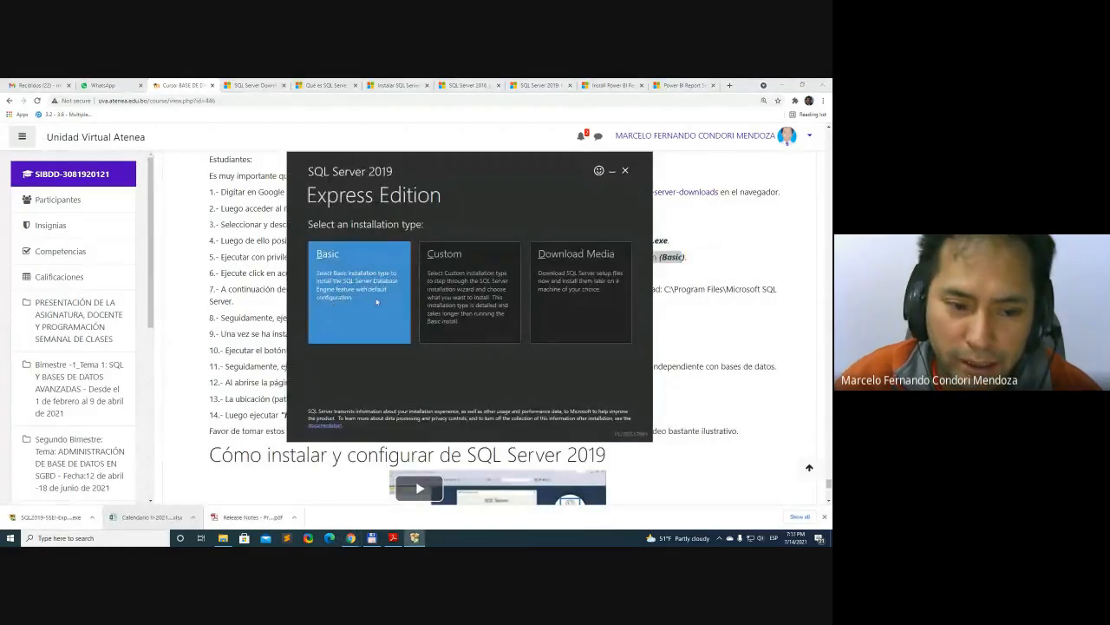
key("alt+Tab")
triple_click(528, 258)
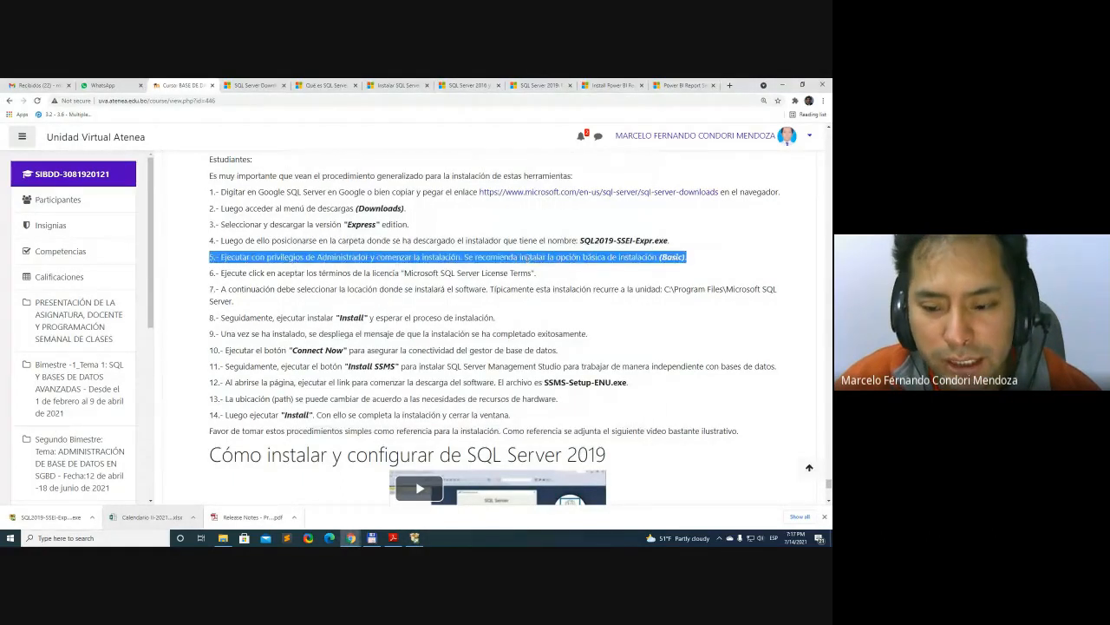
key("alt+Tab")
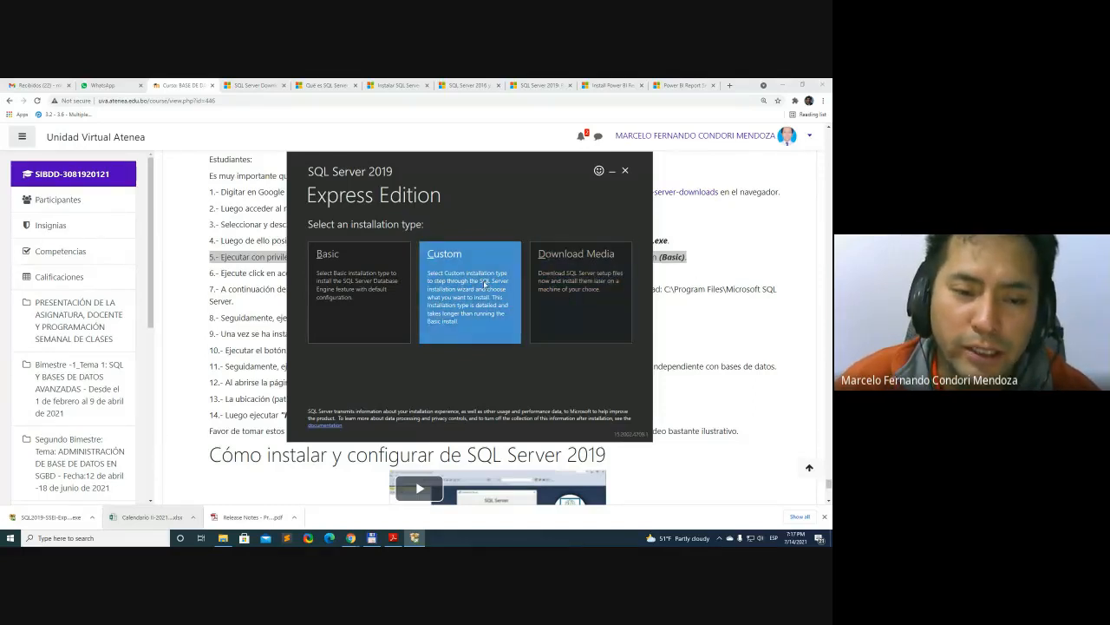
key("alt+Tab")
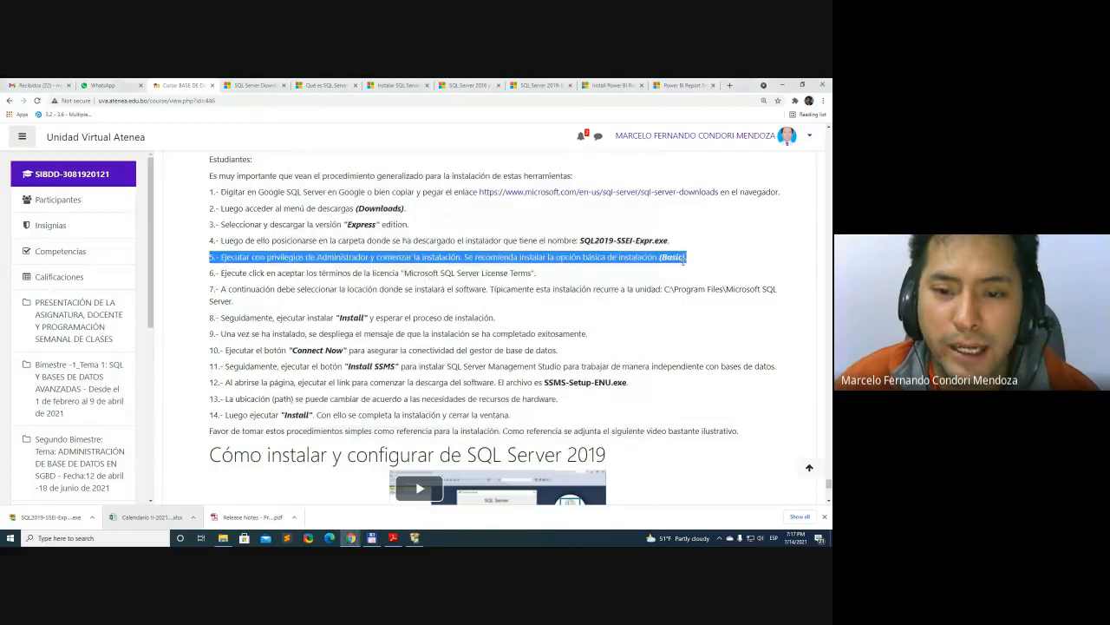
double_click(633, 259)
left_click(558, 257)
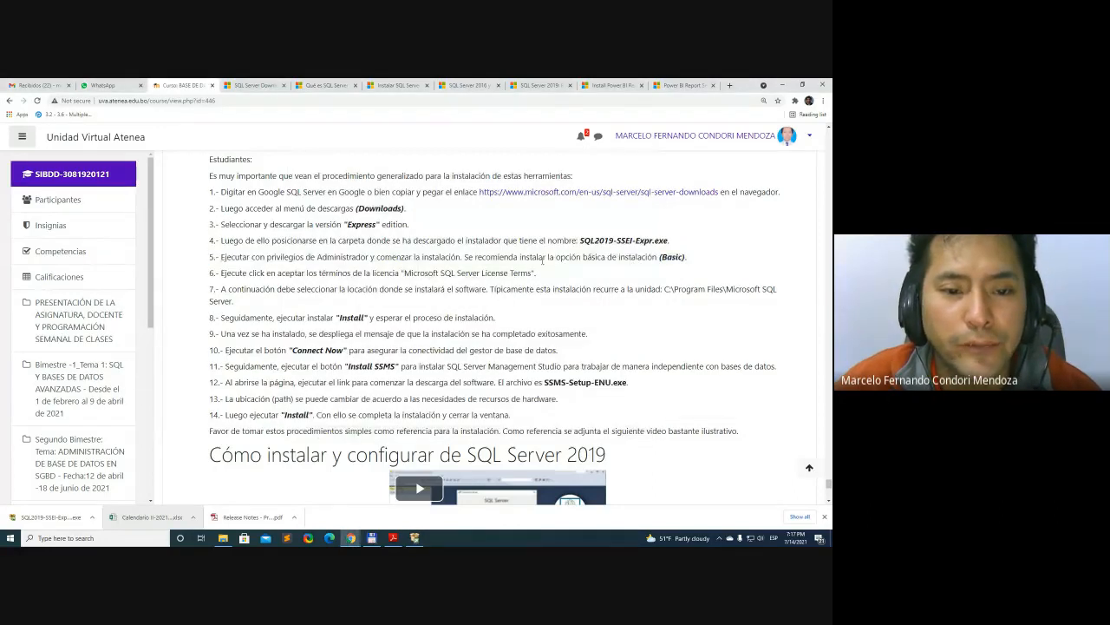
triple_click(558, 257)
key("alt+Tab")
key("alt+Tab")
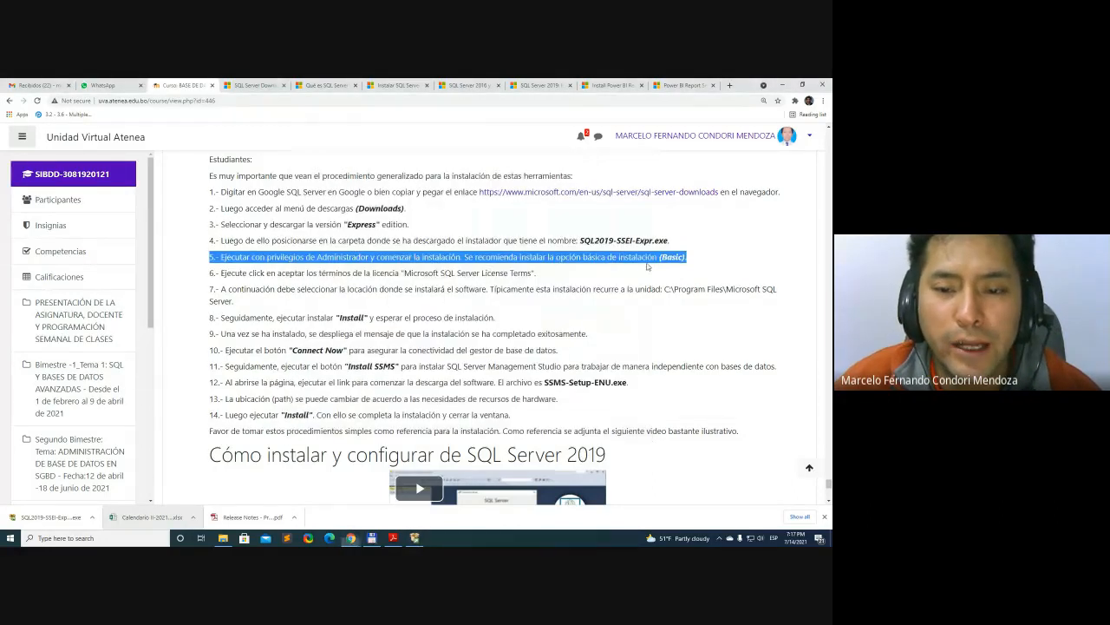
double_click(672, 257)
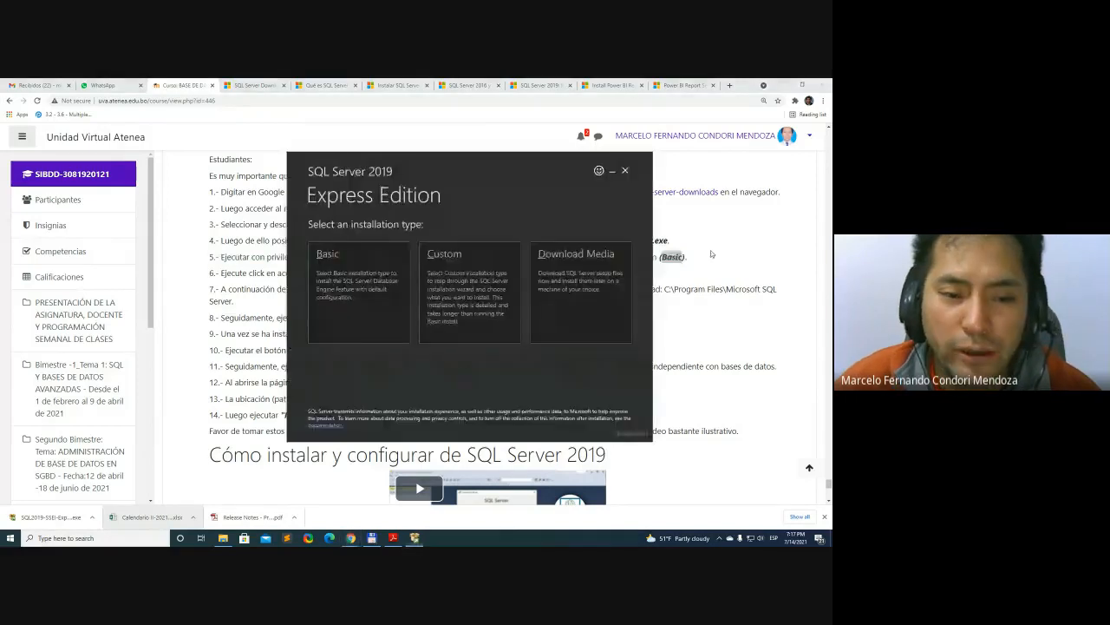
Switch to the SQL Server 2019 installer, choose the Custom installation type and check its media location
key("alt+Tab")
left_click_drag(448, 157, 426, 165)
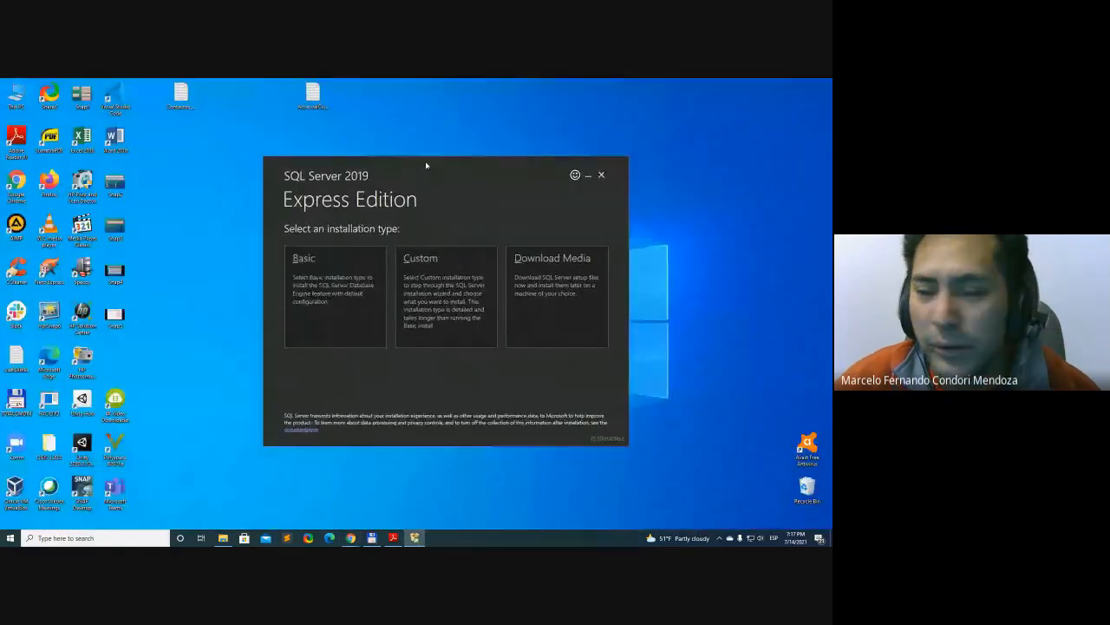
key("alt+Tab")
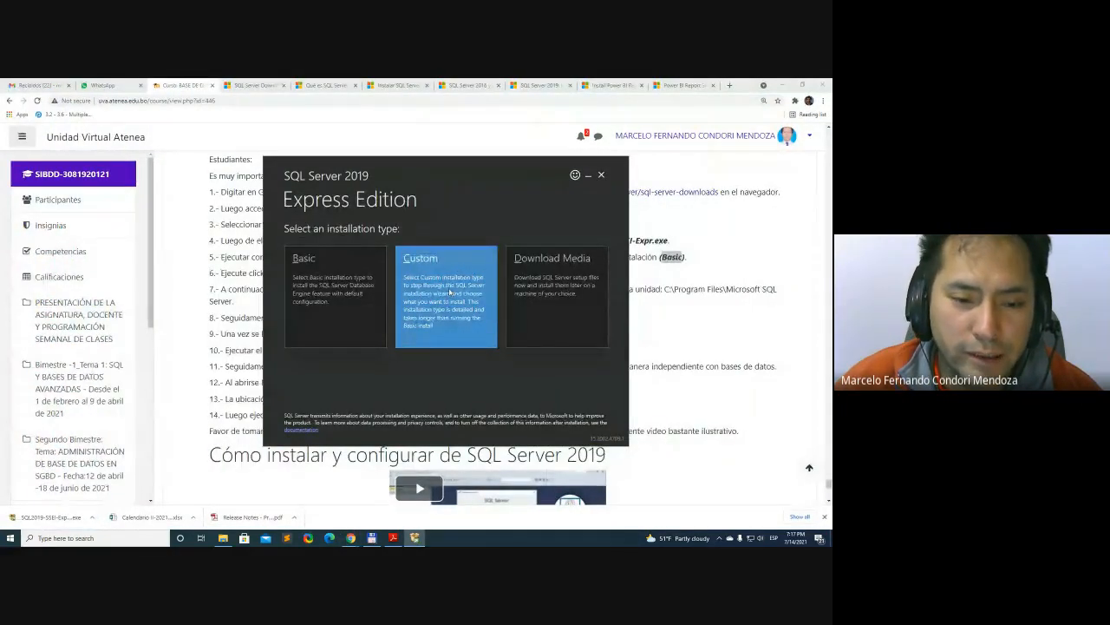
left_click(449, 292)
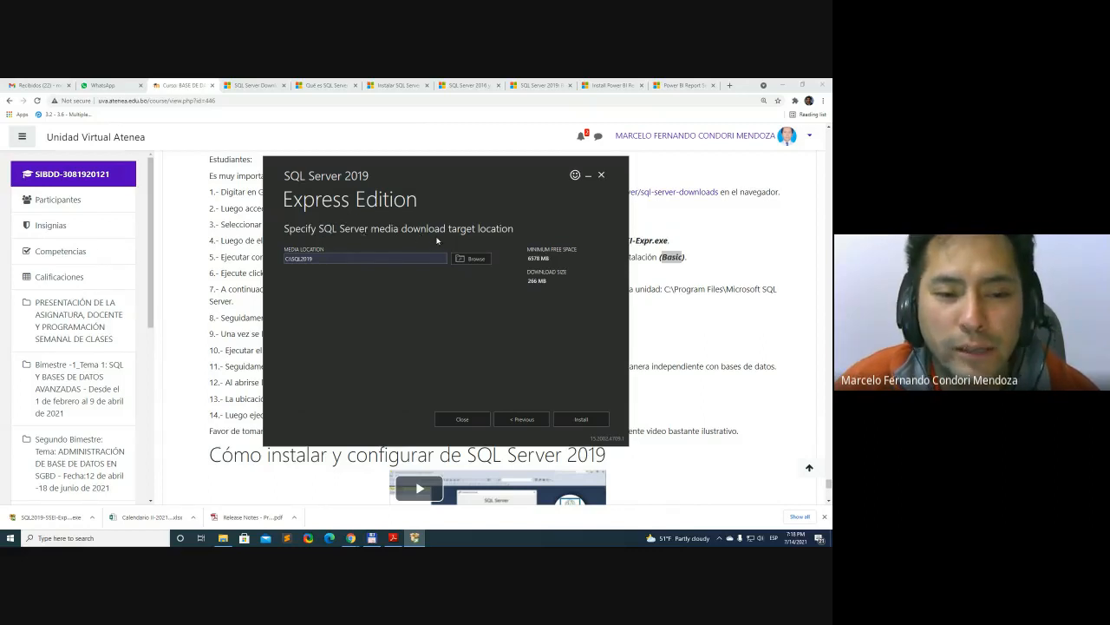
left_click(373, 260)
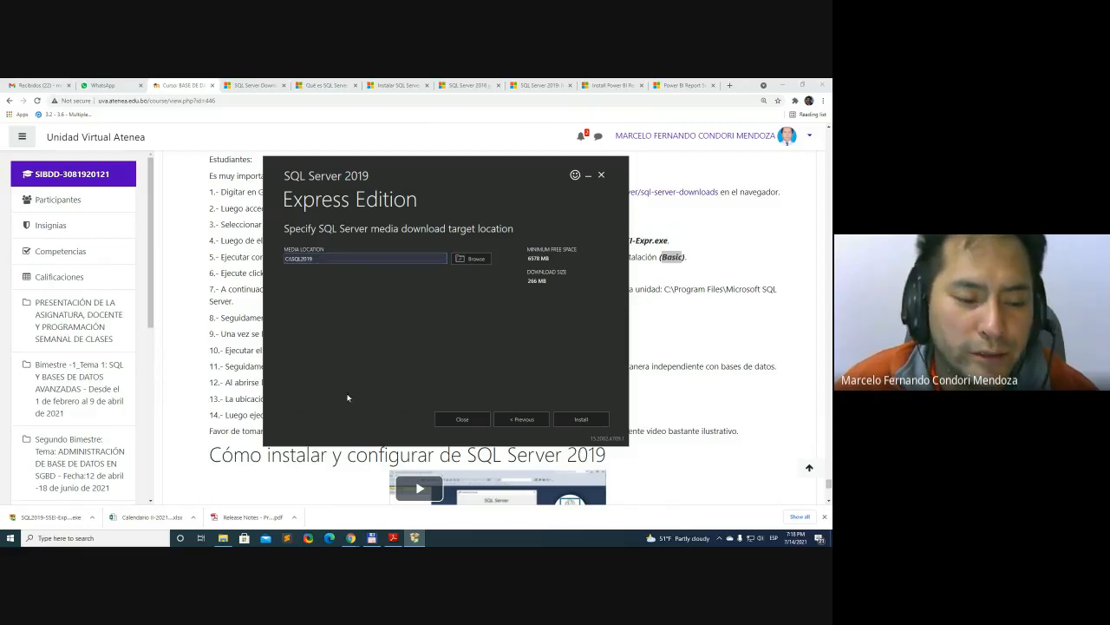
Create a folder named SQL2019 inside 02_ToInstallSW on drive SW (E:) and return to the SQL Server installer
left_click(223, 538)
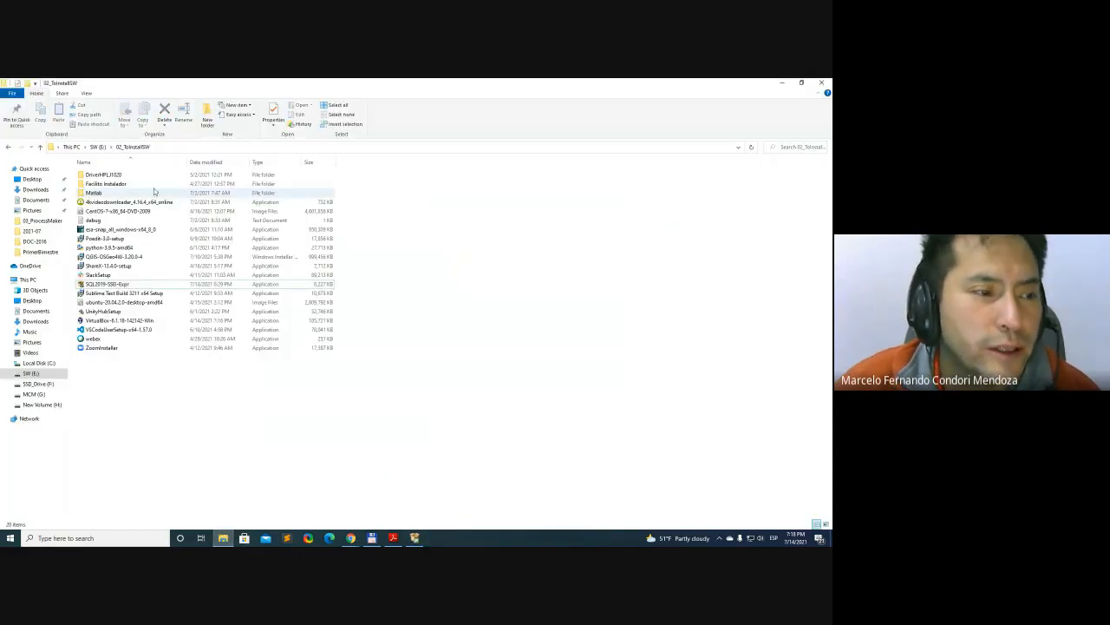
right_click(167, 409)
mouse_move(217, 386)
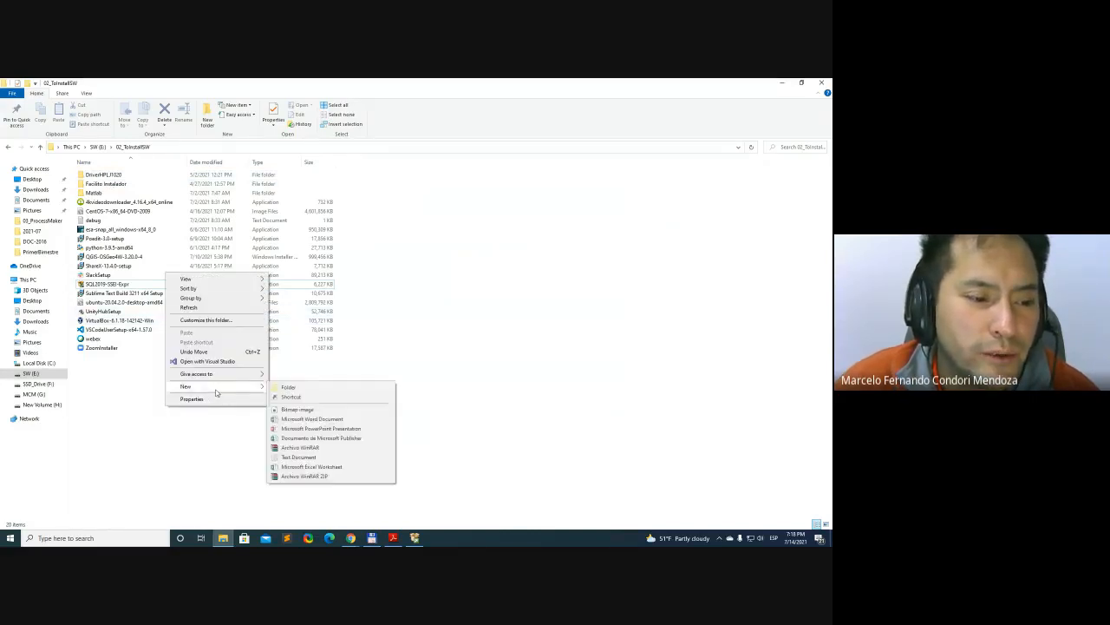
left_click(313, 389)
type("S")
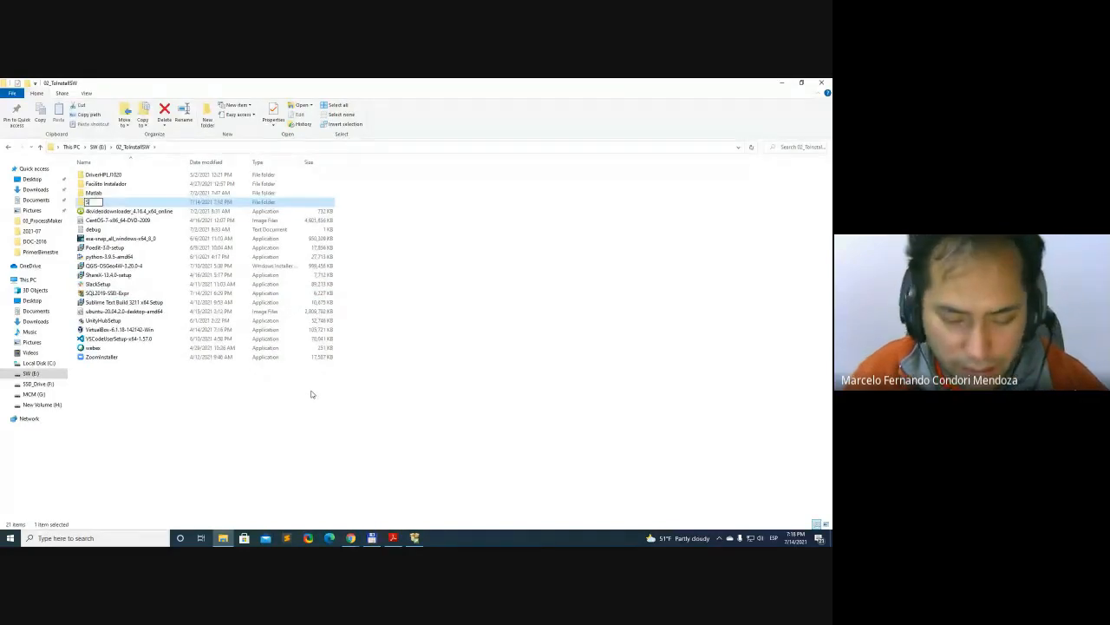
type("QL2019")
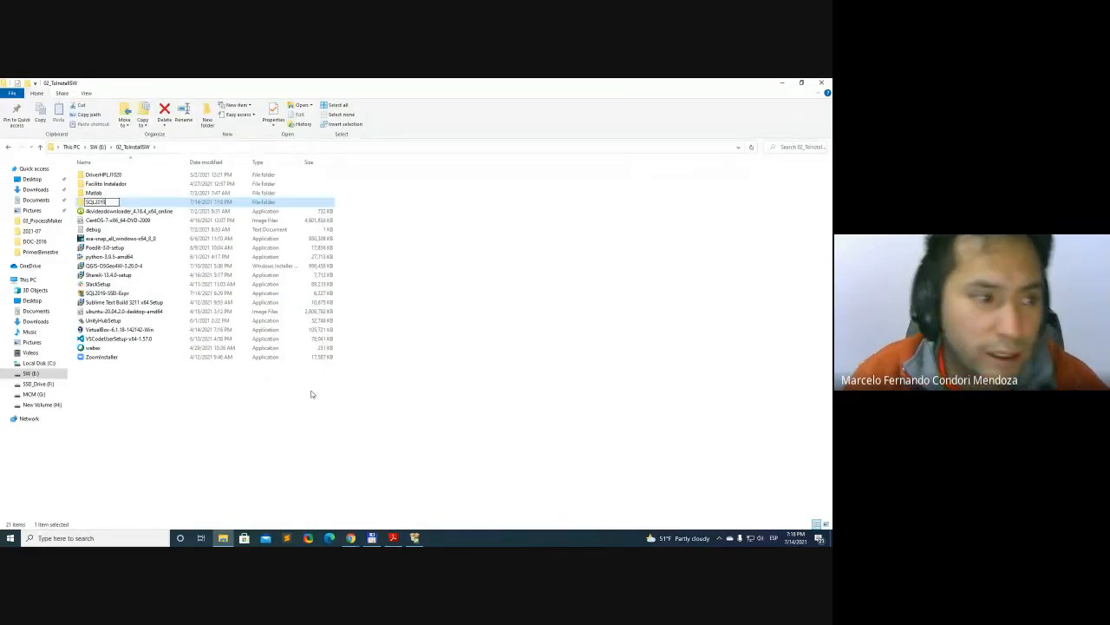
key("Return")
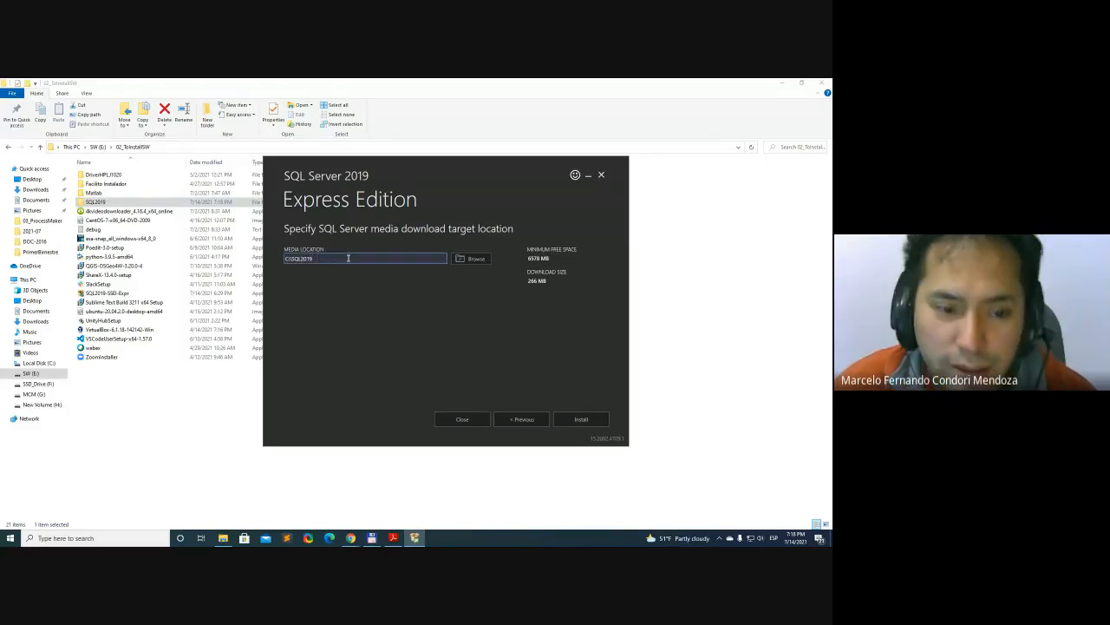
left_click(651, 368)
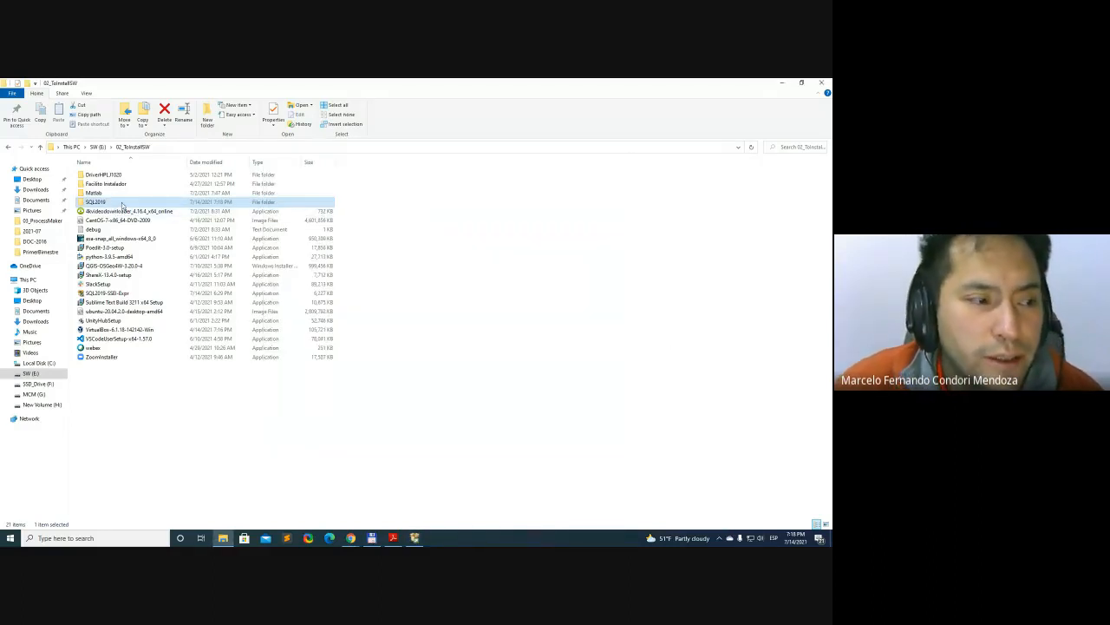
key("alt+Tab")
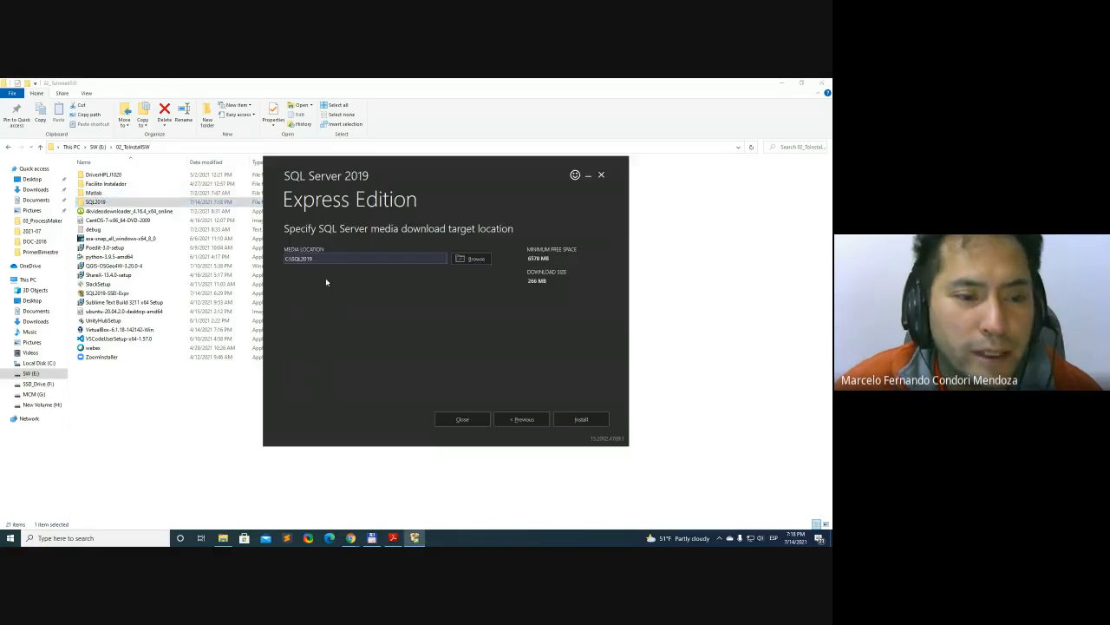
Set the SQL Server media download location to the folder E:\02_ToInstallSW\SQL2019
left_click(486, 264)
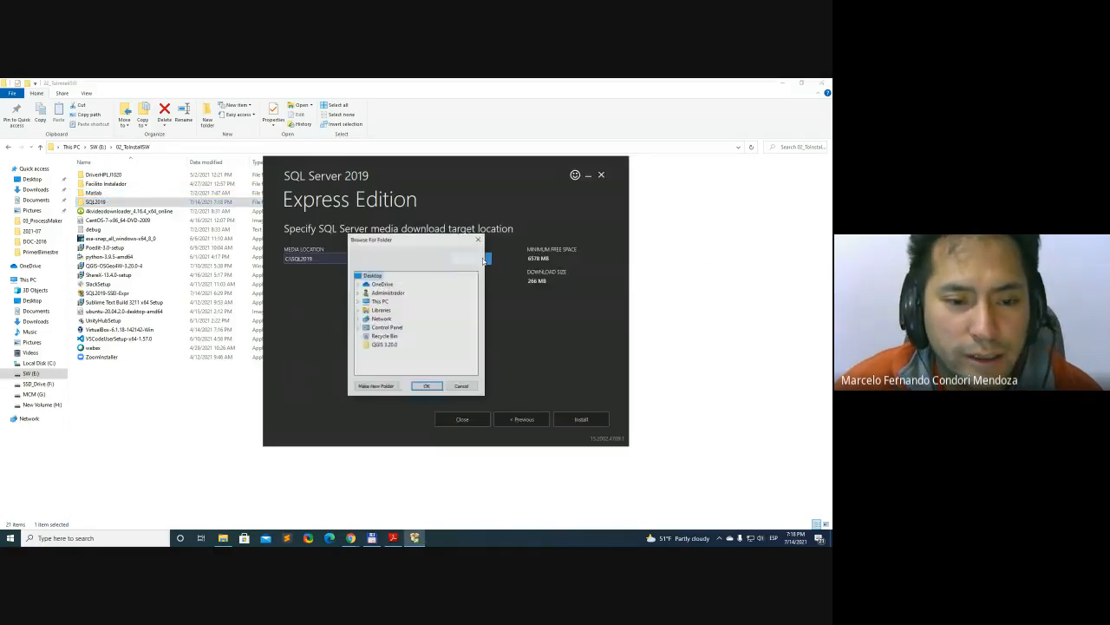
left_click(356, 301)
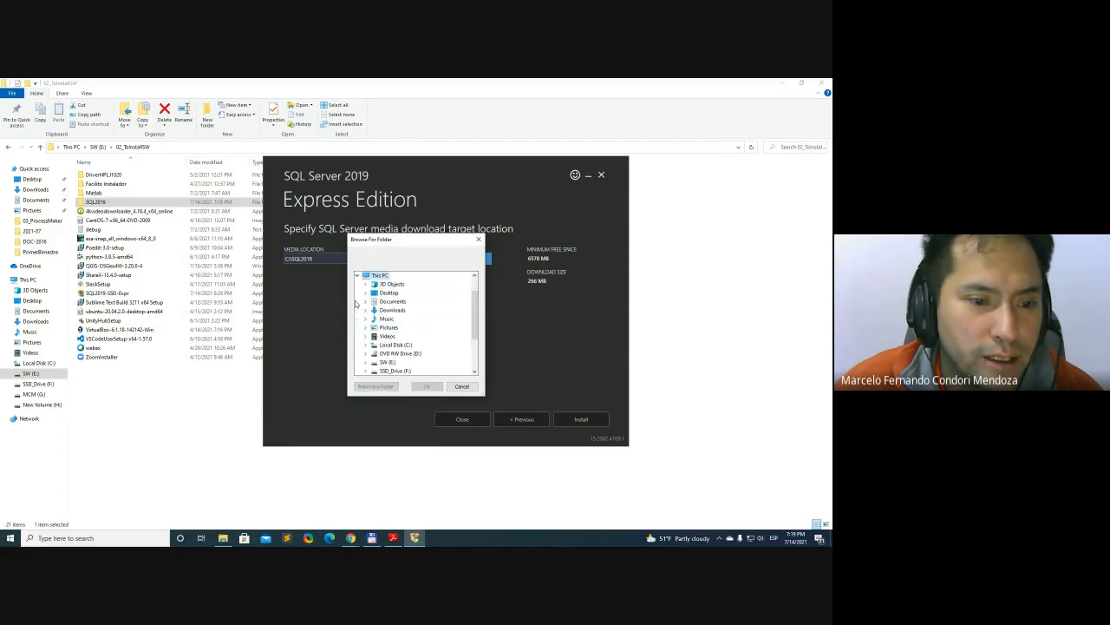
double_click(393, 365)
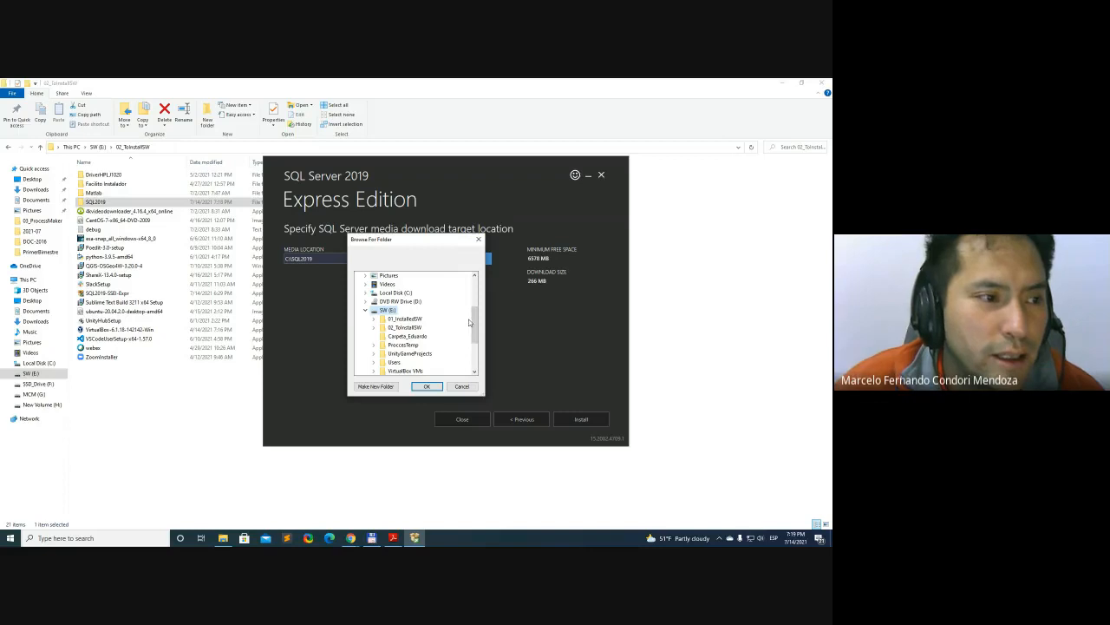
double_click(408, 327)
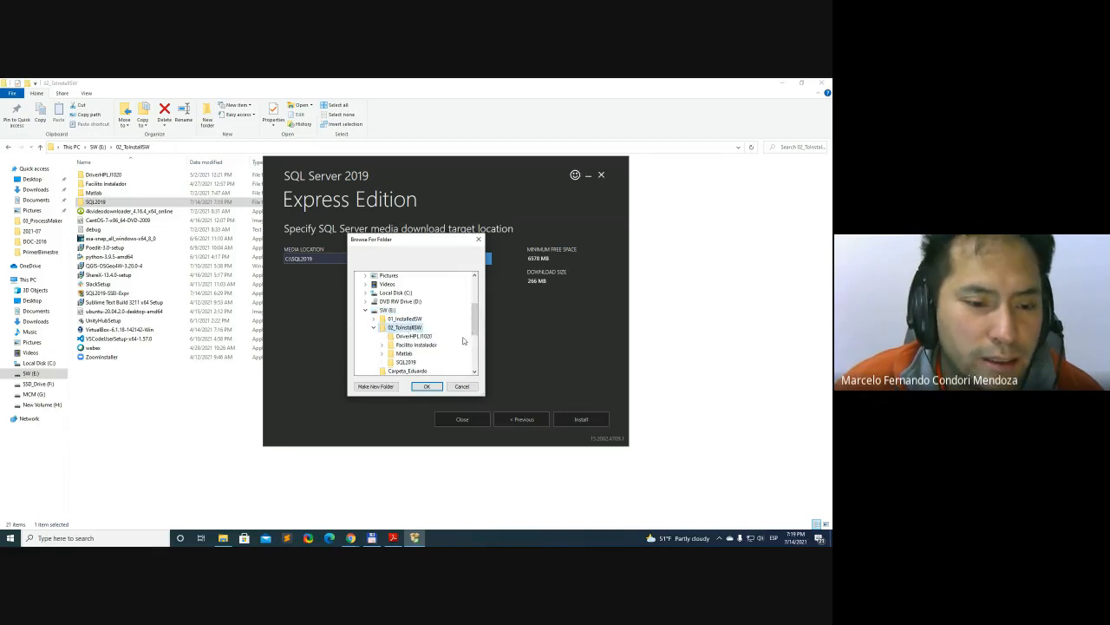
left_click(414, 363)
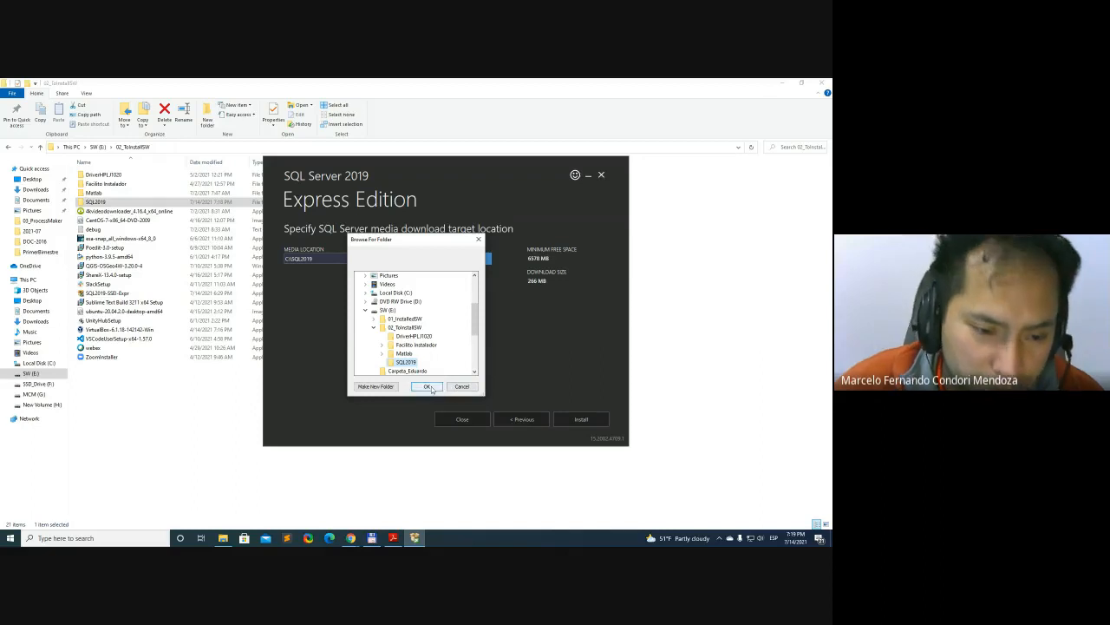
left_click(427, 386)
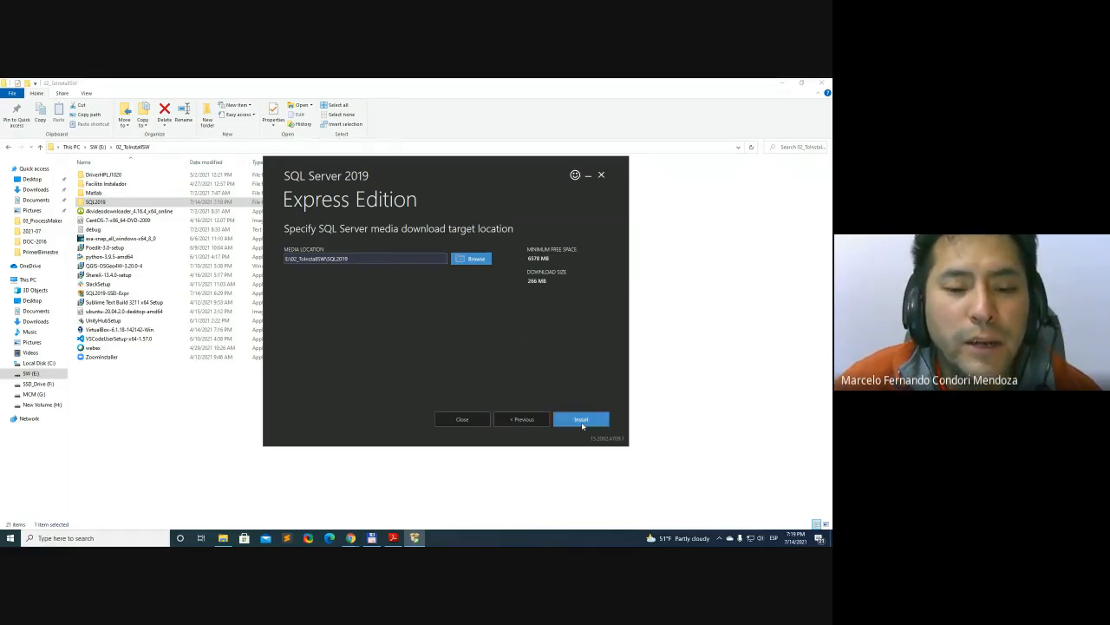
Recheck course instruction 5 on the recommended installation option, return to the SQL Server 2019 installer and start the installation
key("alt+Tab")
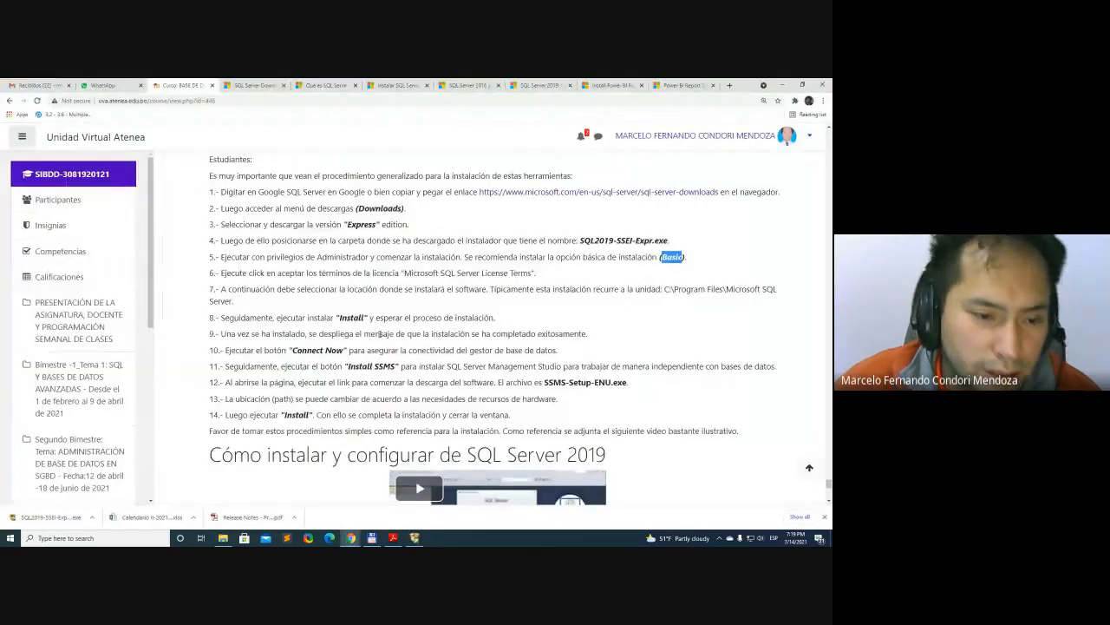
triple_click(538, 256)
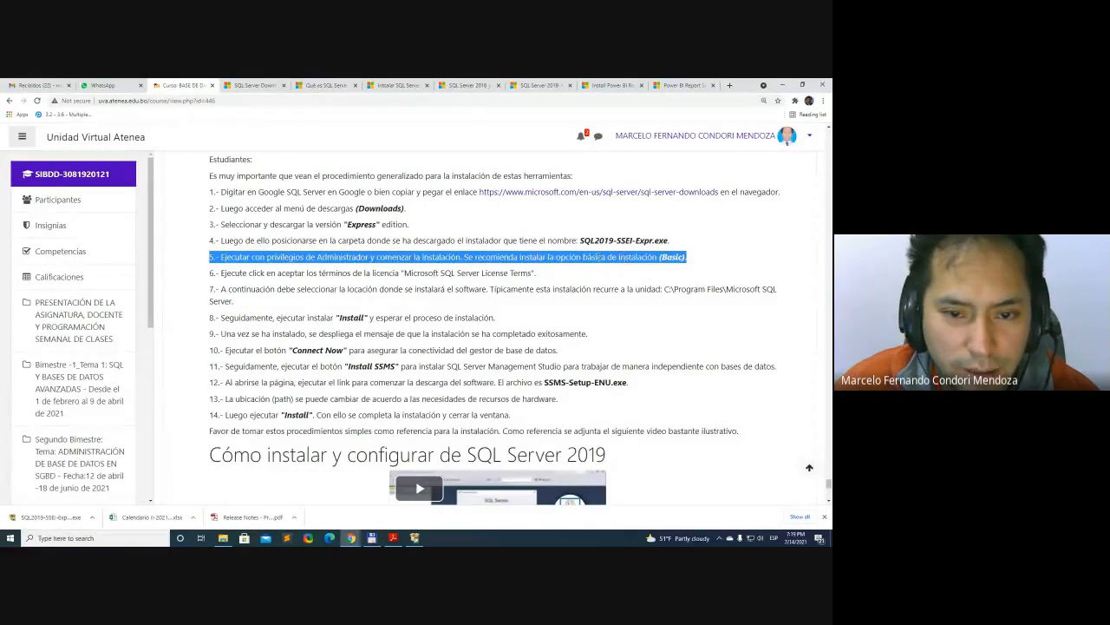
triple_click(600, 257)
key("alt+Tab")
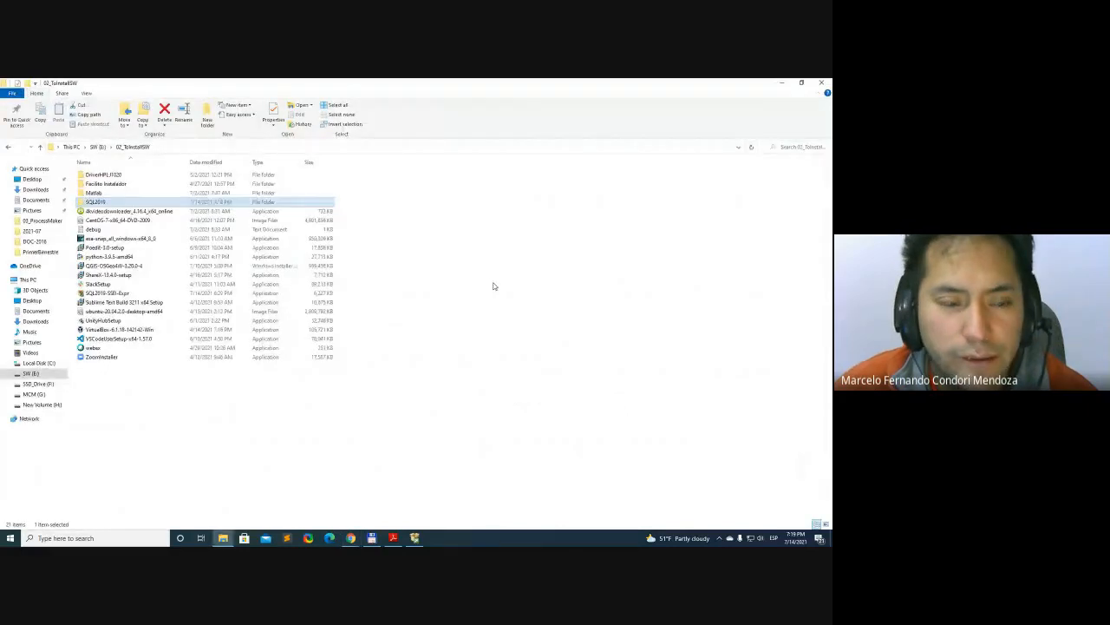
key("alt+Tab")
left_click(493, 286)
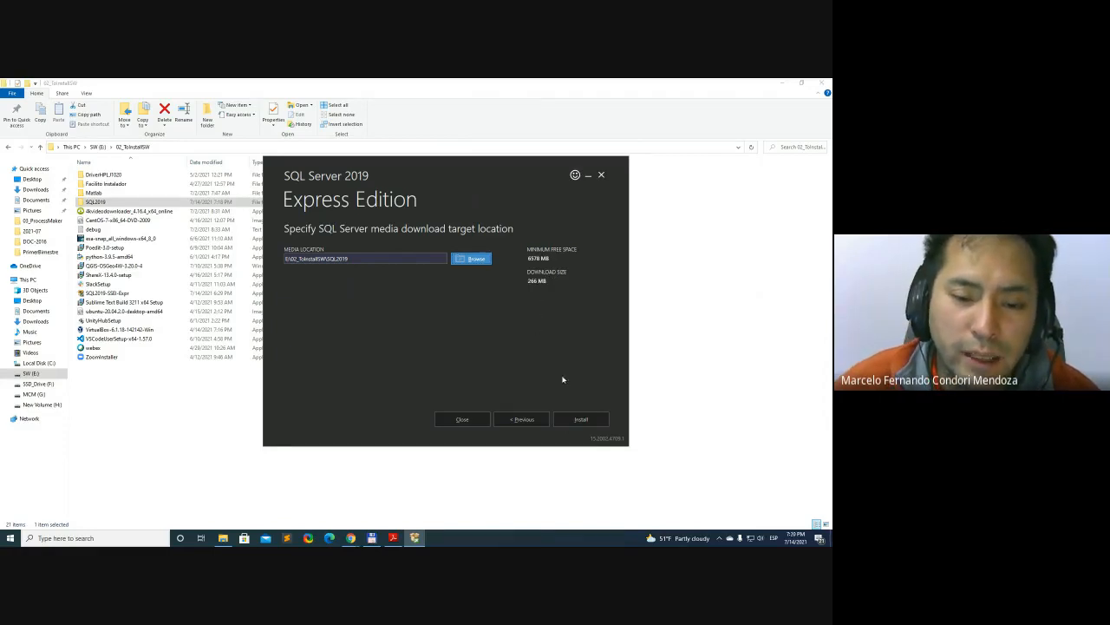
left_click(581, 420)
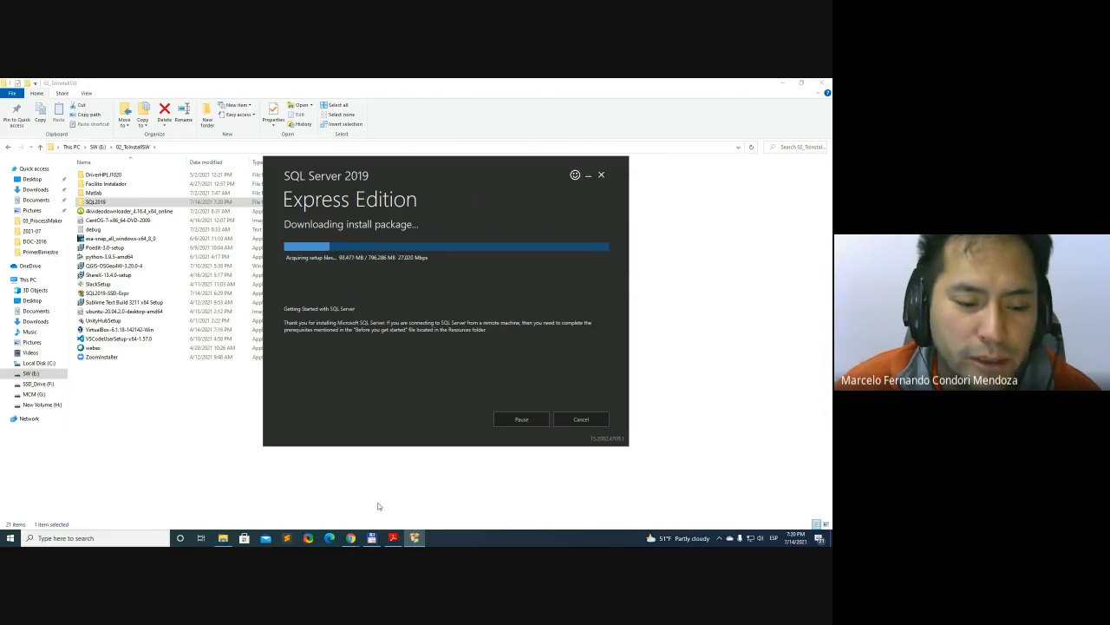
Switch to Chrome, detach the BASE DE DATOS II course page into its own window and minimize the window with the Microsoft pages
mouse_move(350, 536)
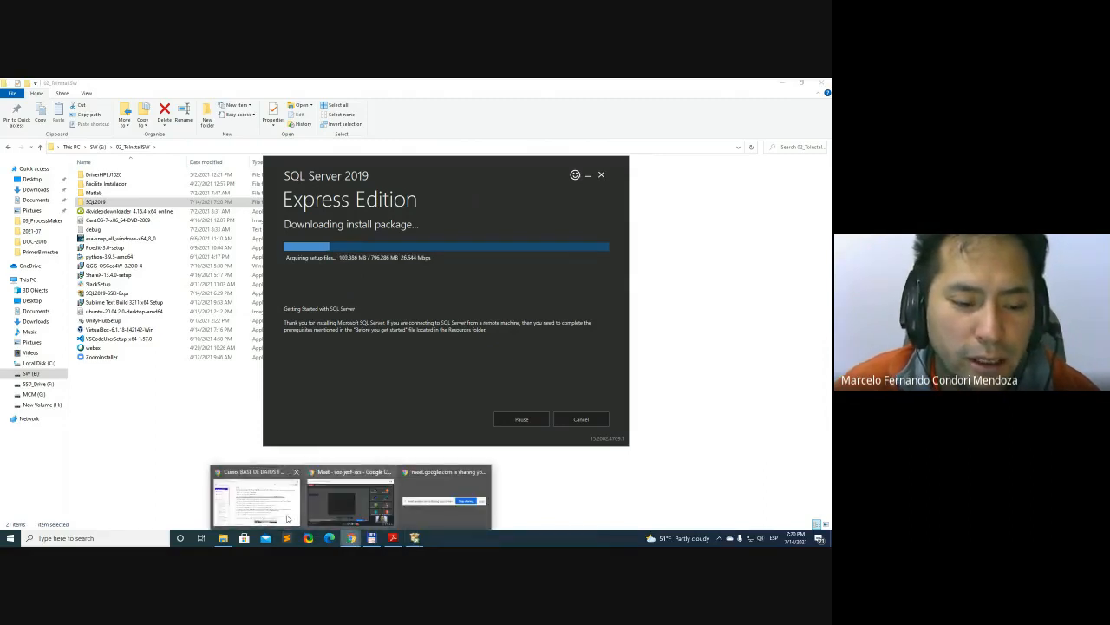
left_click(269, 510)
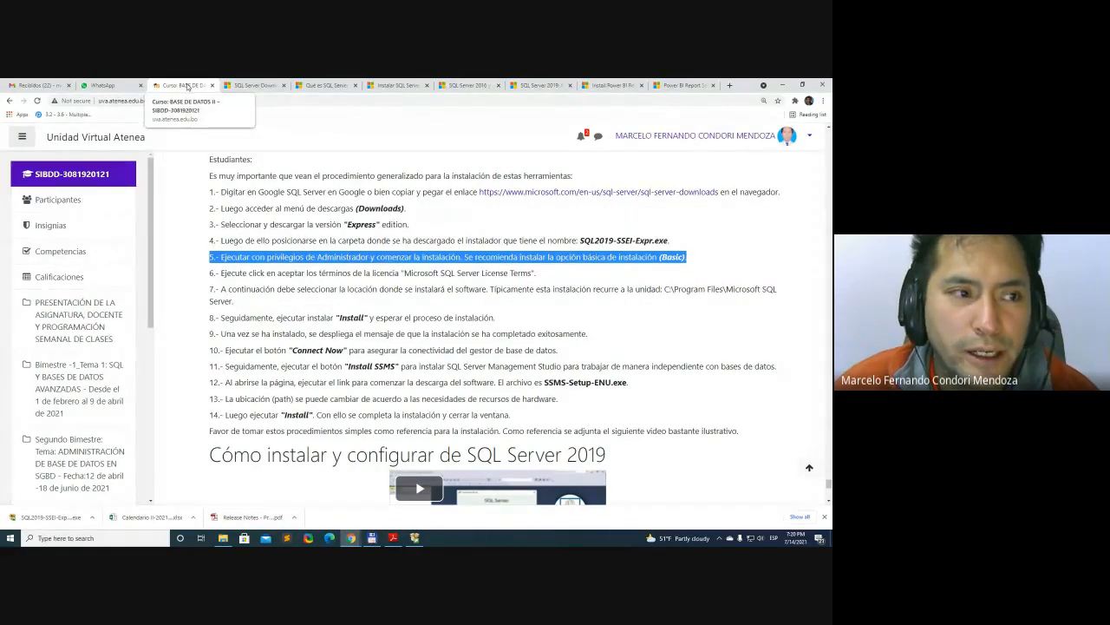
left_click_drag(189, 87, 831, 119)
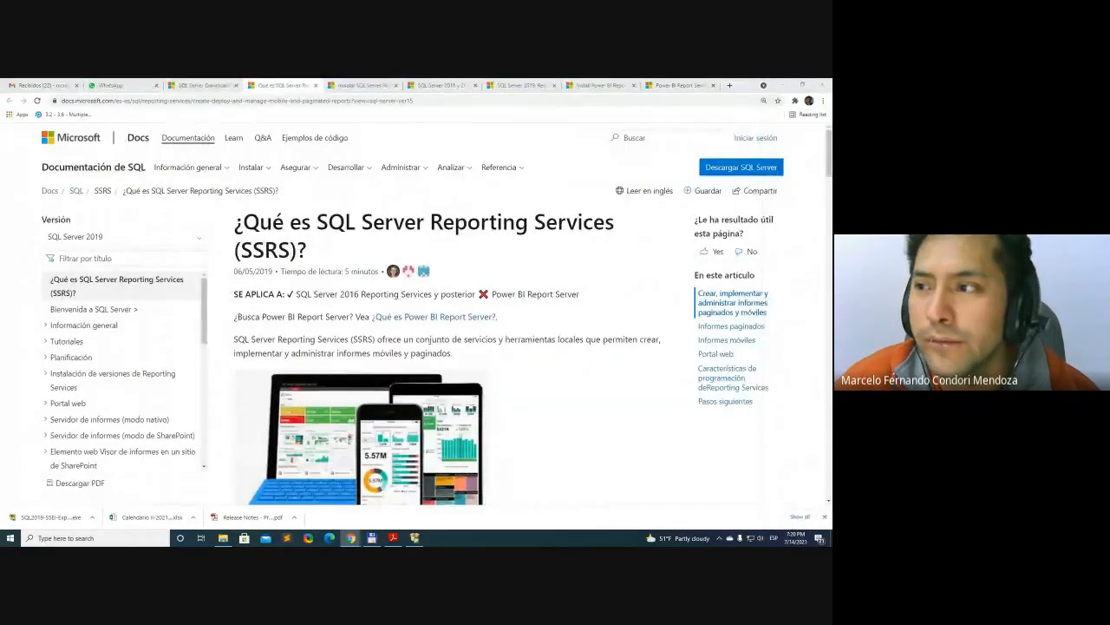
left_click(781, 83)
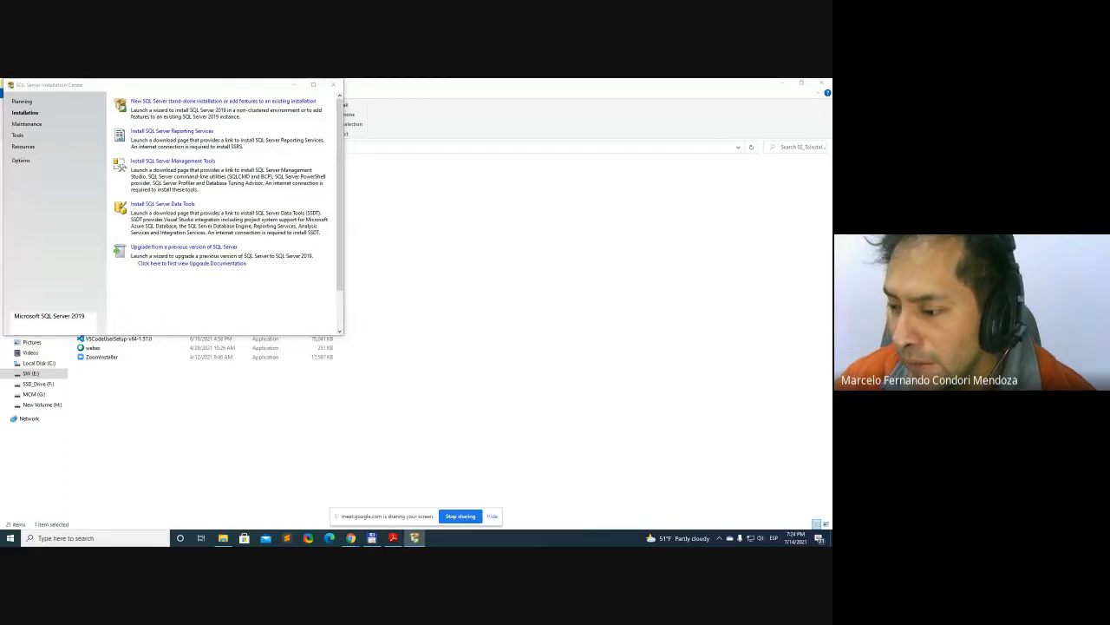
Switch to SQL Server Installation Center and move its window toward the middle of the screen
key("alt+Tab")
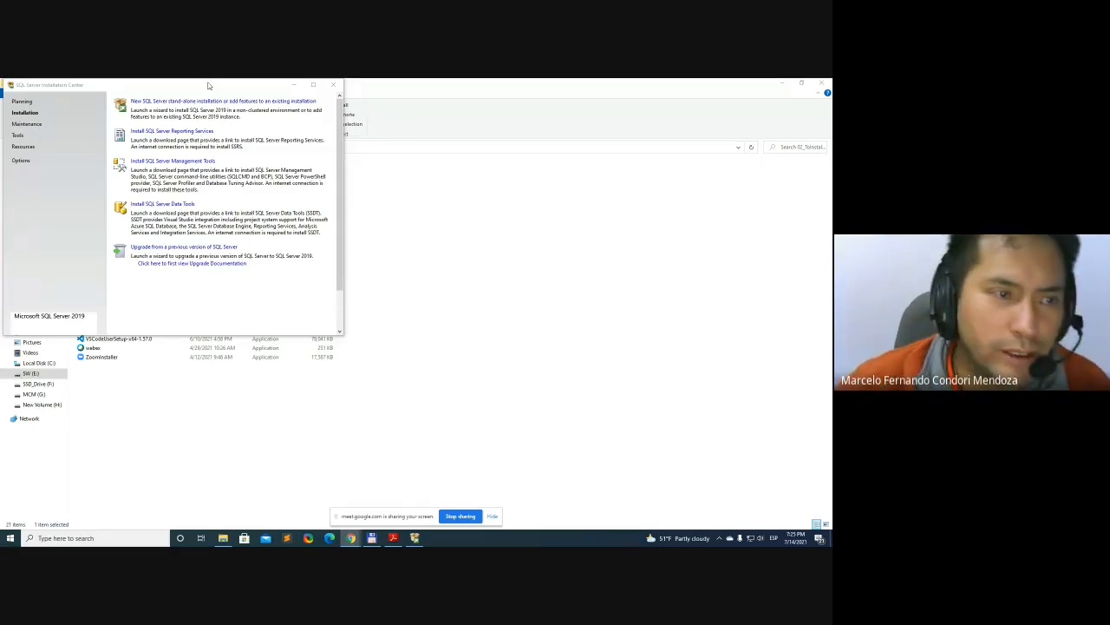
left_click_drag(208, 87, 476, 162)
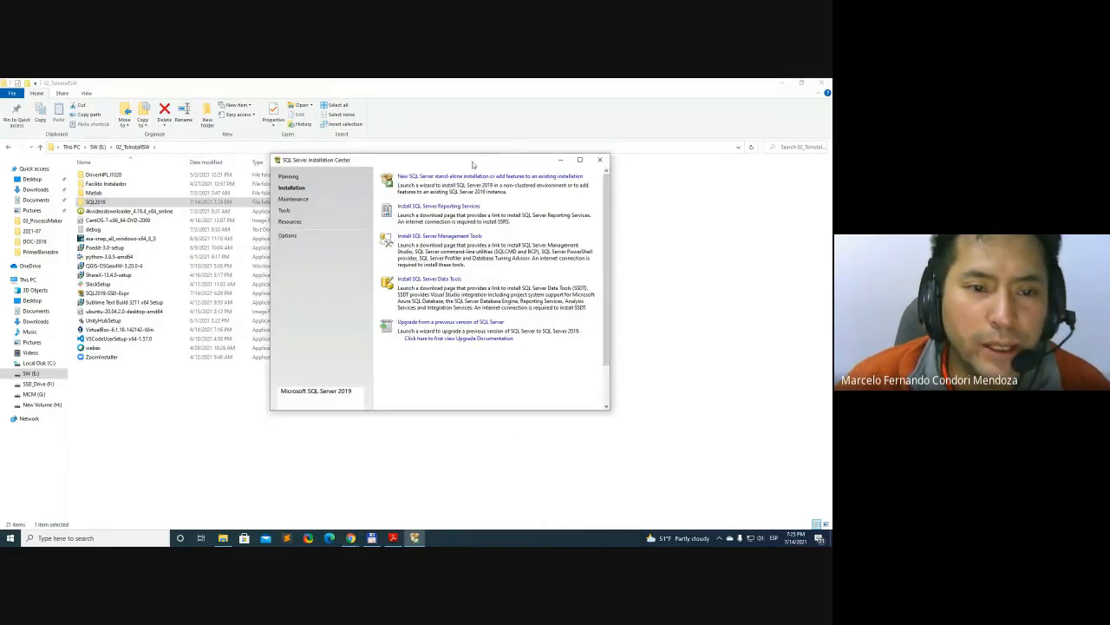
left_click_drag(476, 165, 507, 176)
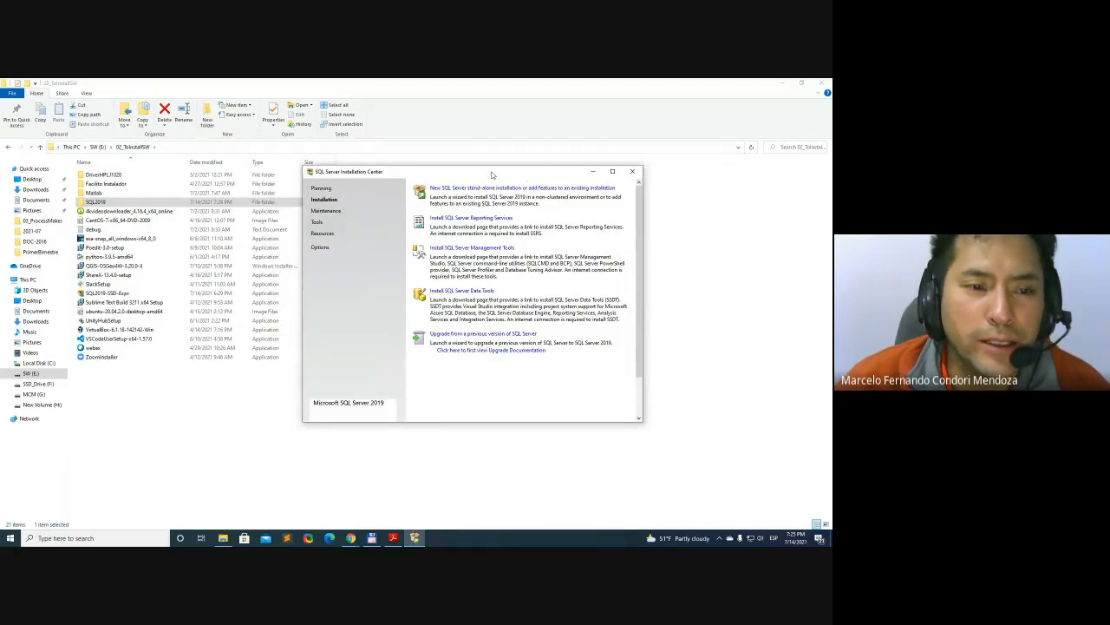
left_click_drag(492, 175, 370, 171)
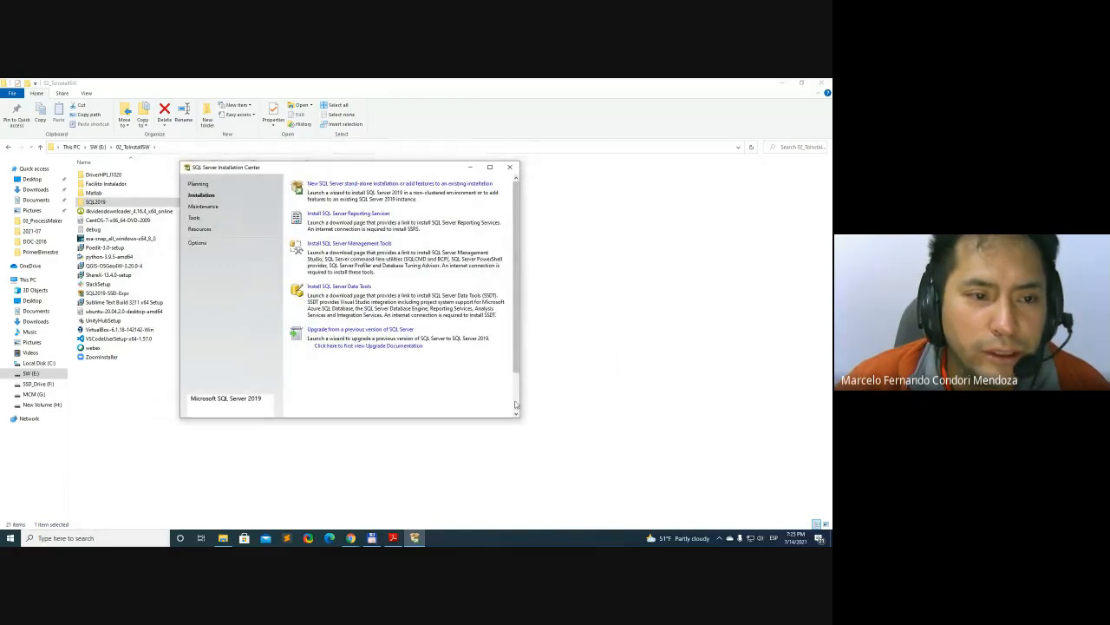
Examine the full list of Installation options in SQL Server Installation Center, down to upgrading from a previous version
mouse_move(518, 288)
left_mouse_down()
mouse_move(522, 356)
mouse_move(522, 268)
left_mouse_up()
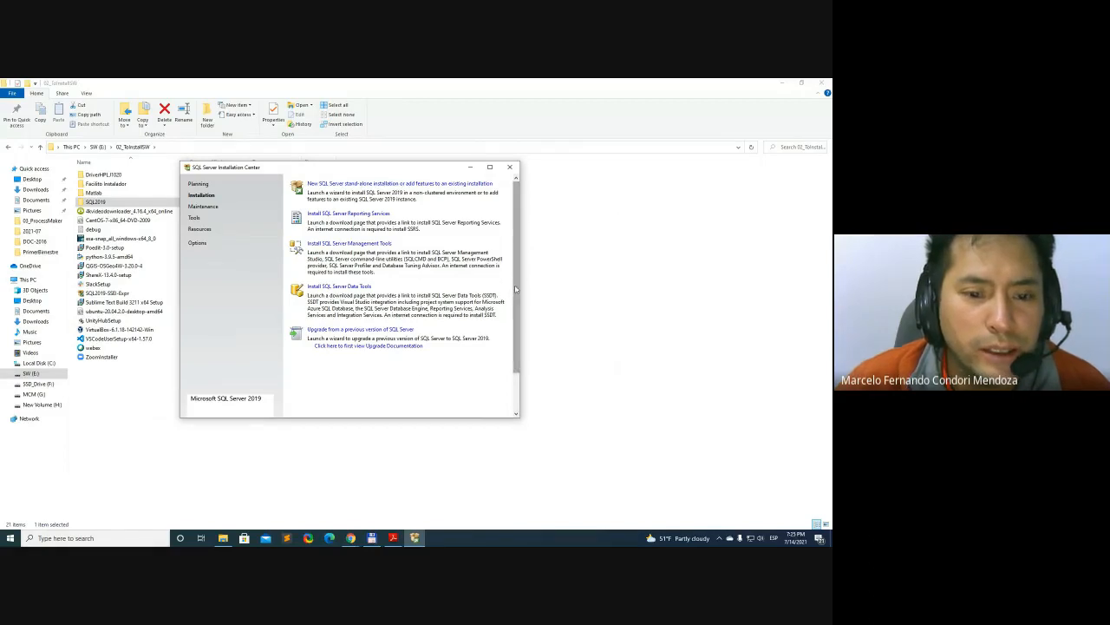
left_click_drag(514, 284, 522, 366)
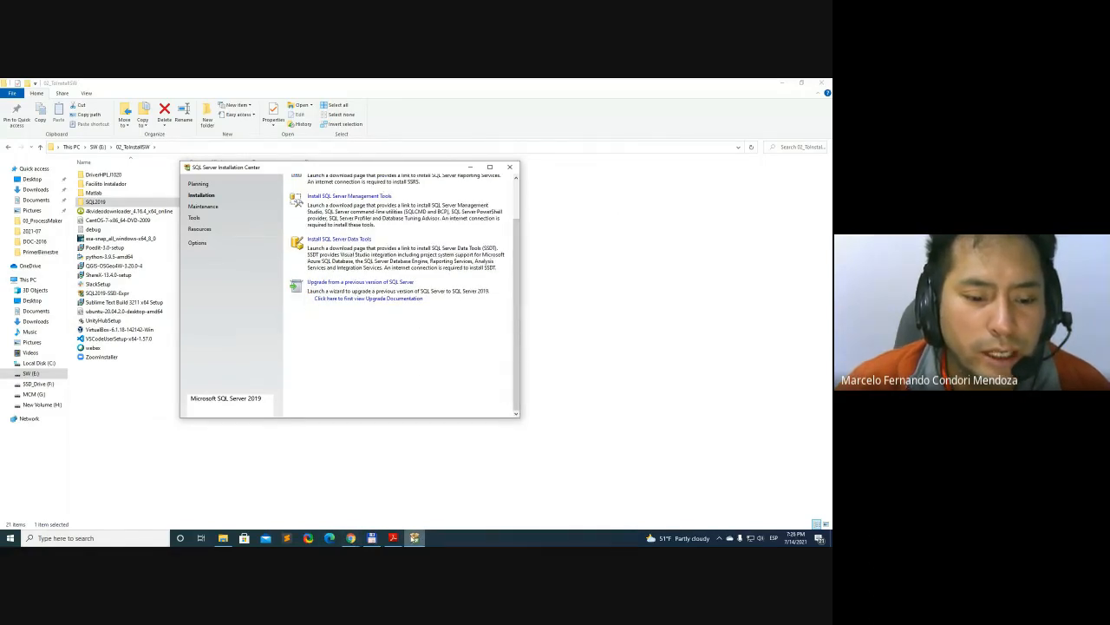
left_click(353, 540)
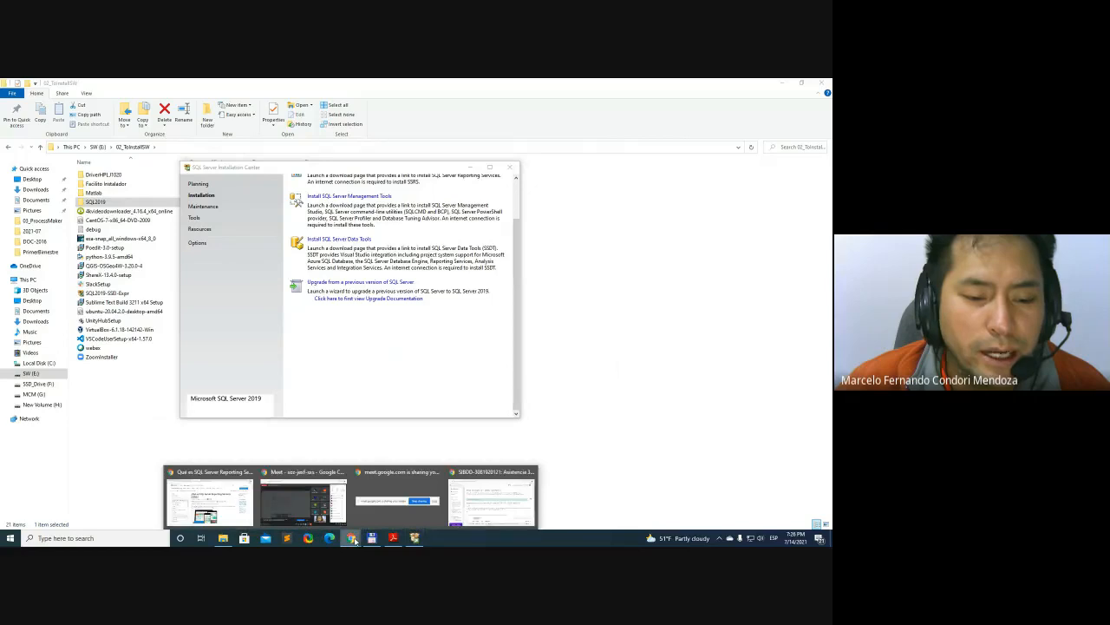
left_click(585, 317)
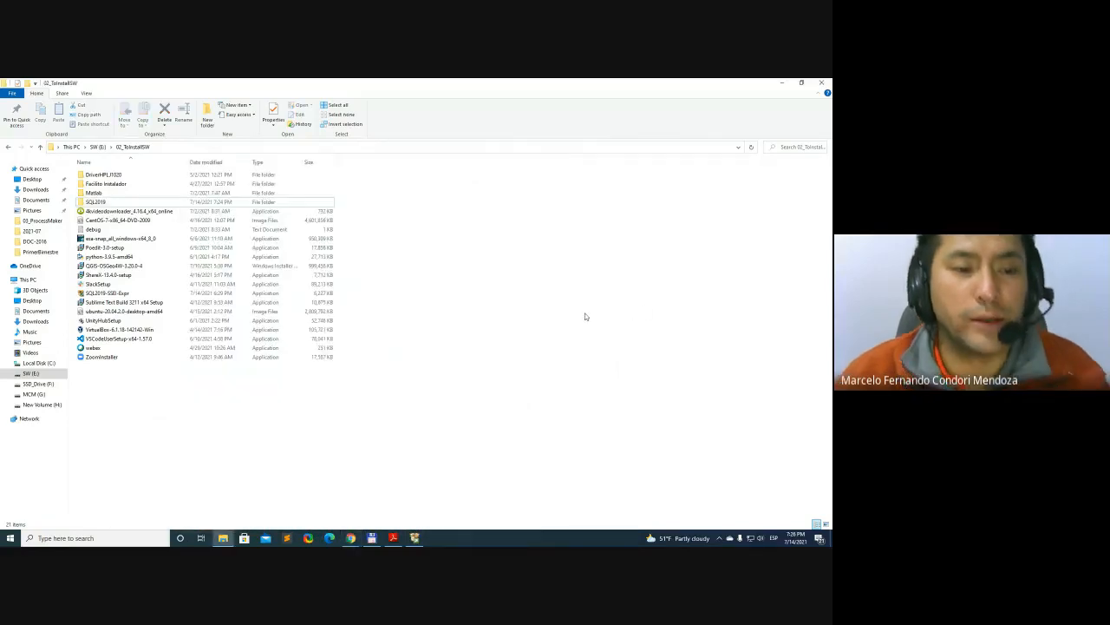
left_click(414, 538)
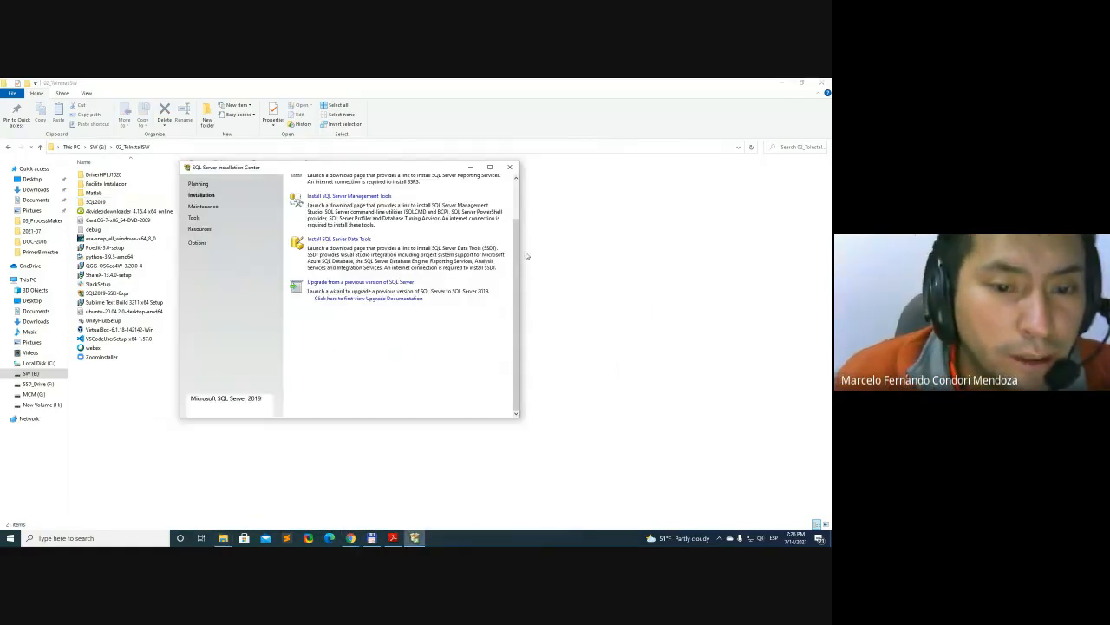
left_click_drag(518, 250, 518, 203)
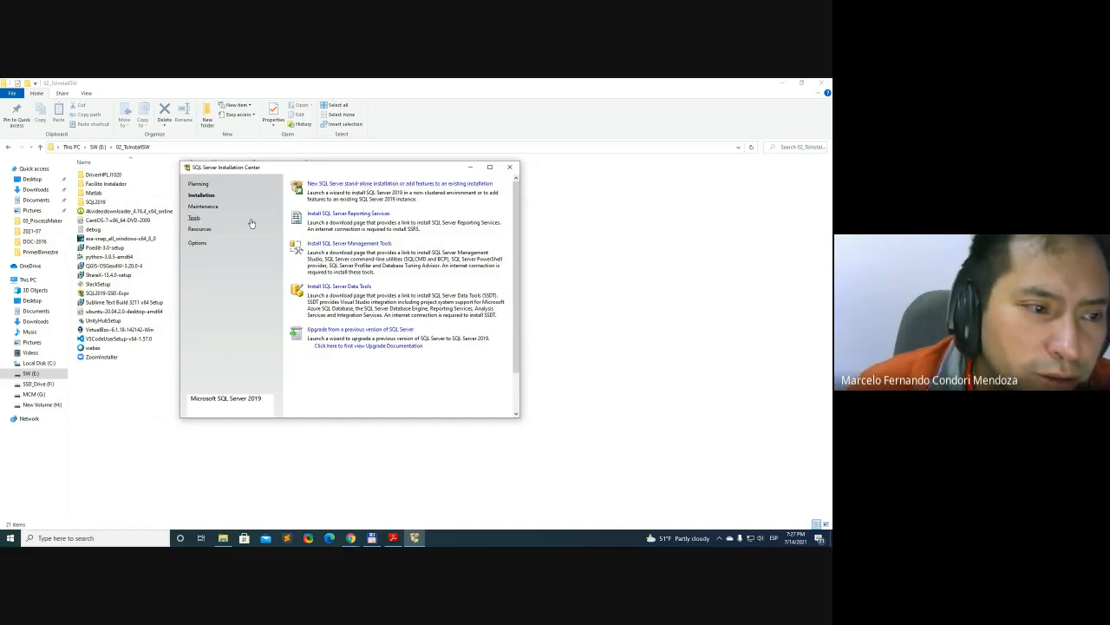
Review the Planning, Installation, Maintenance, Tools, Resources and Options pages of SQL Server Installation Center, ending back on Installation
left_click(198, 184)
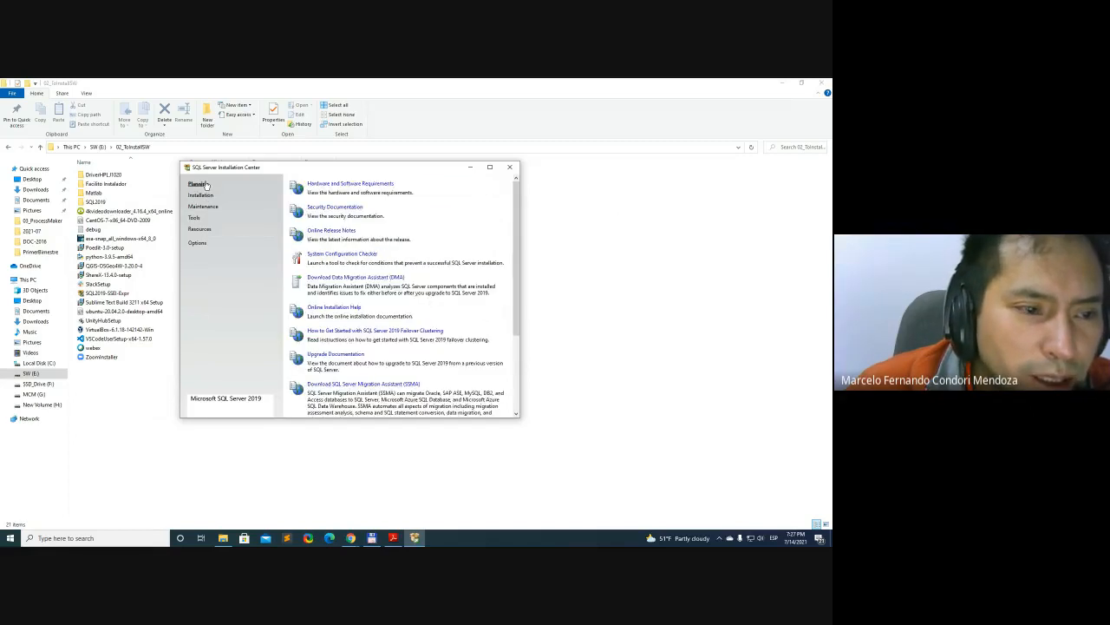
left_click_drag(515, 227, 514, 194)
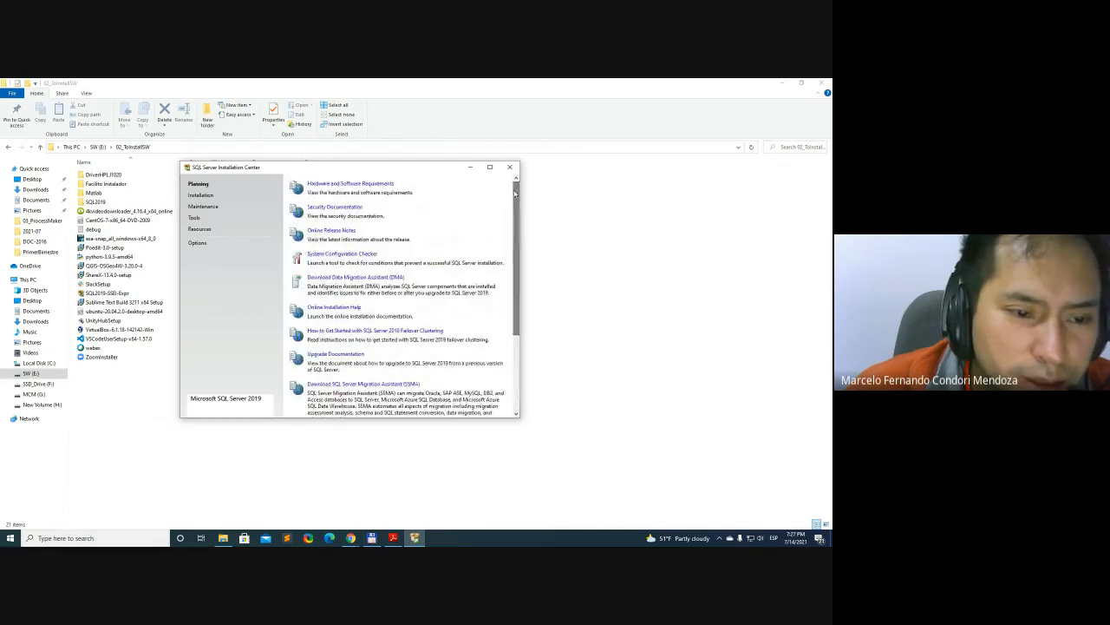
left_click(201, 195)
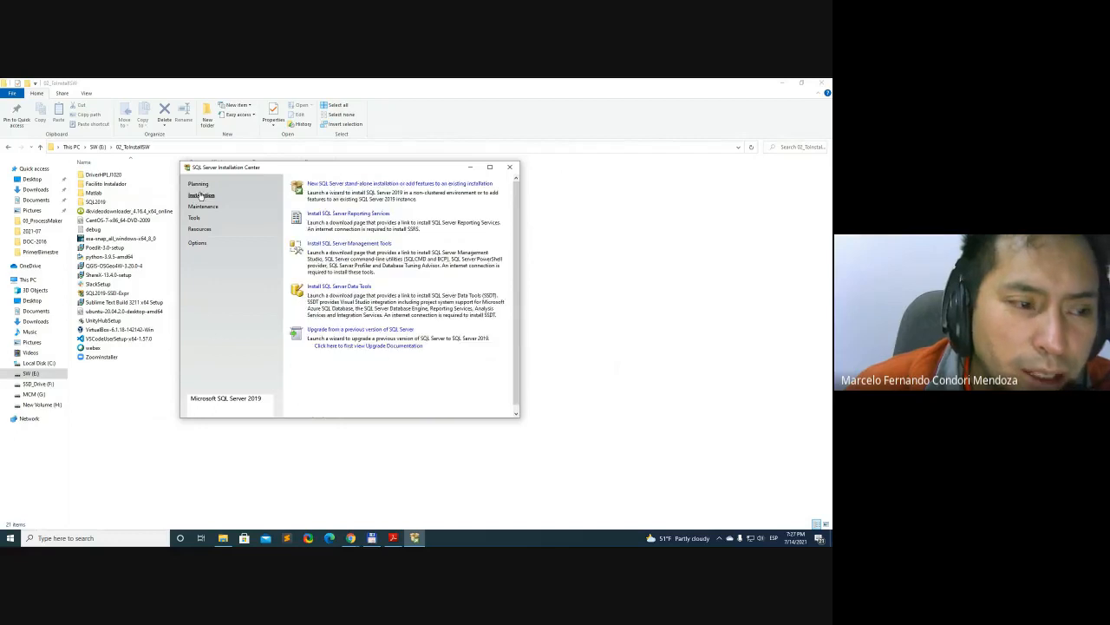
left_click(203, 207)
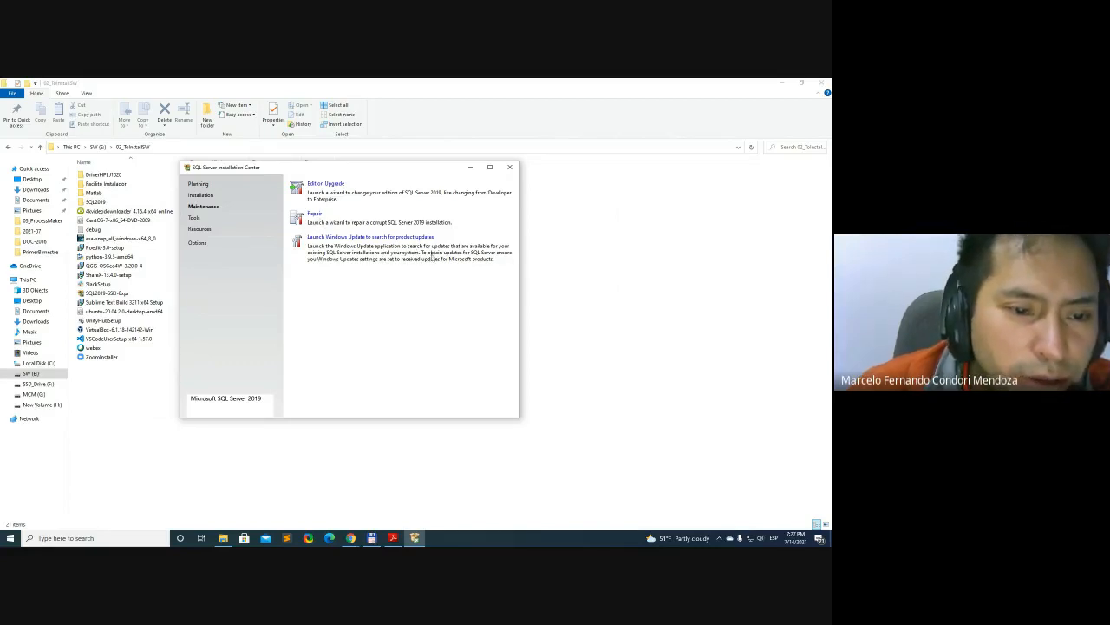
left_click(195, 218)
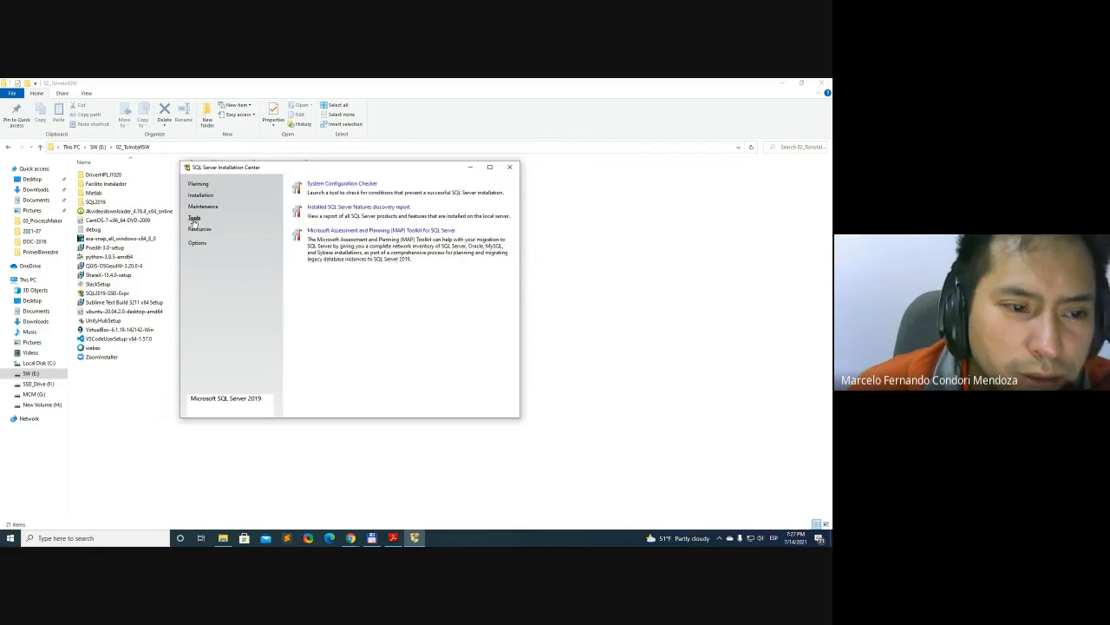
left_click(199, 229)
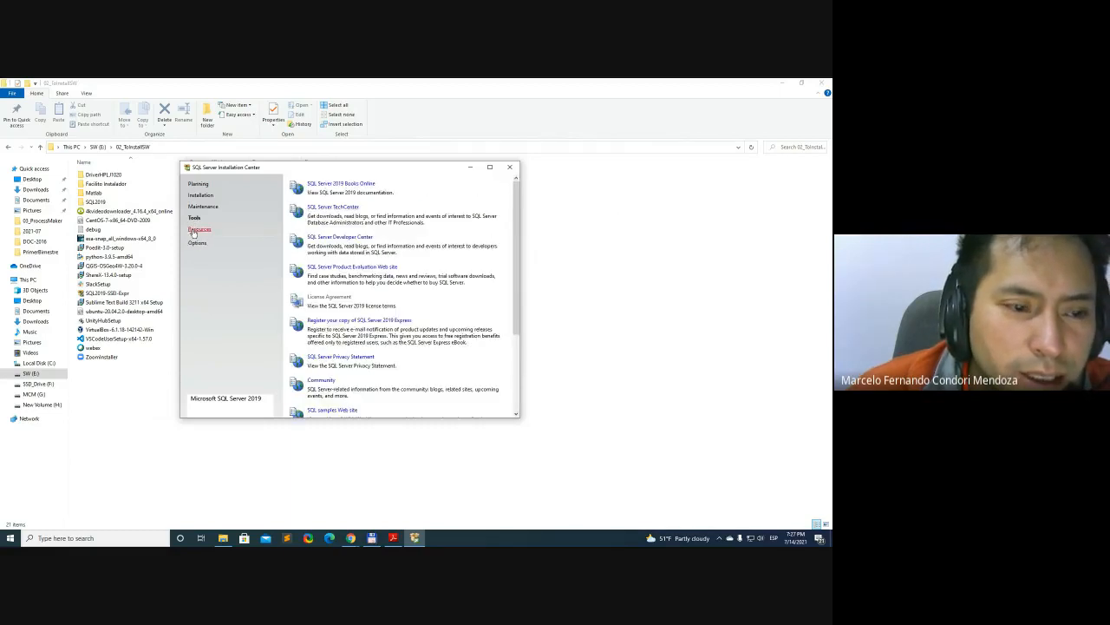
scroll(515, 211, "down", 3)
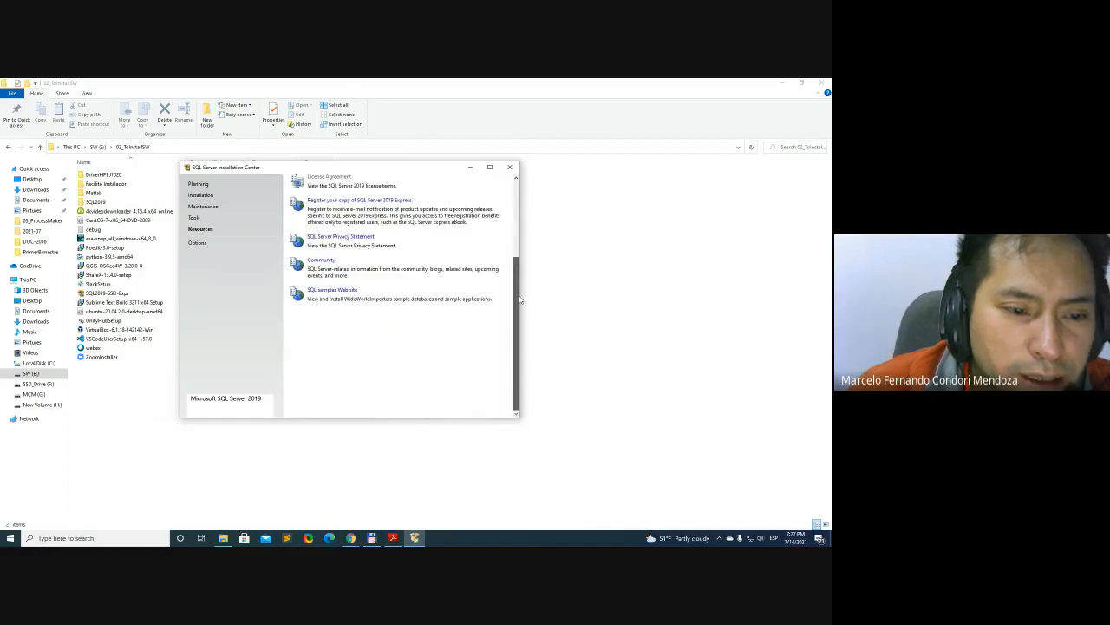
left_click(198, 244)
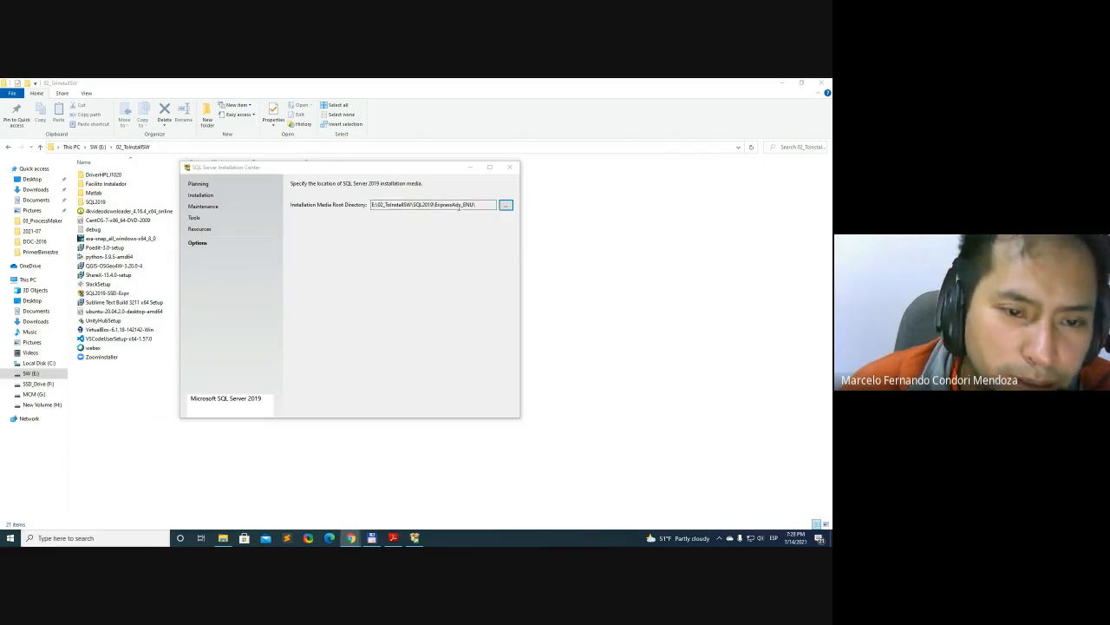
left_click(212, 198)
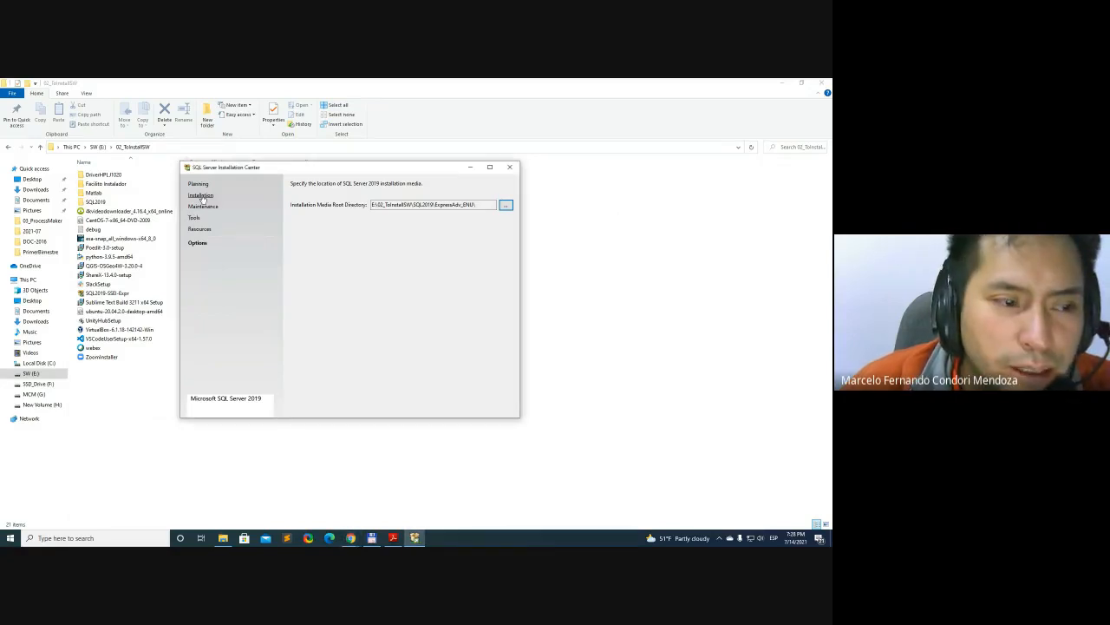
left_click(201, 198)
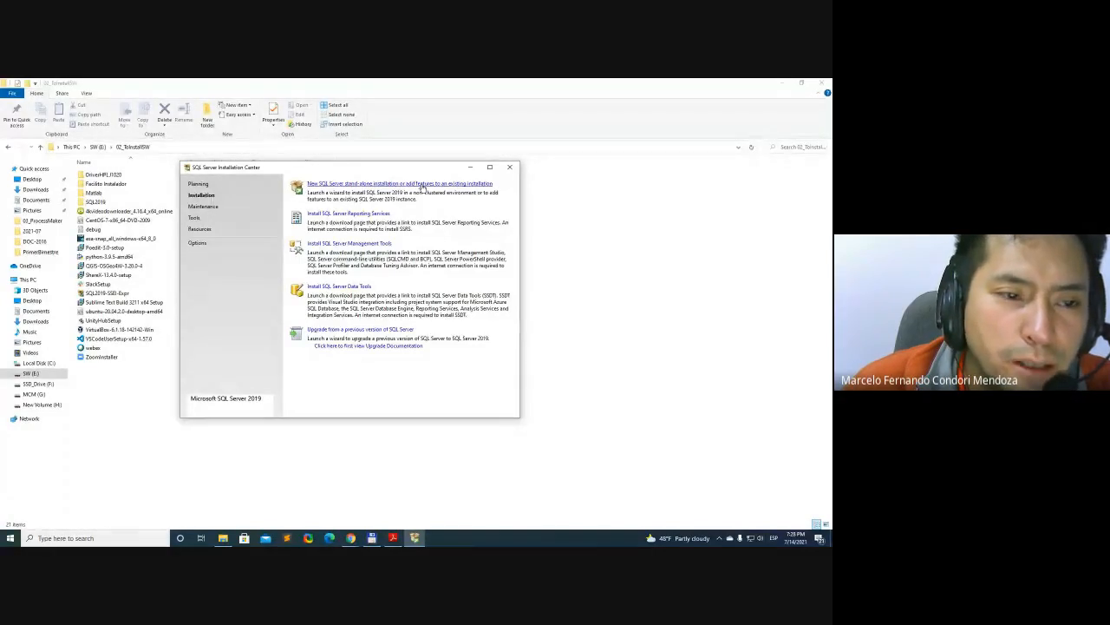
Launch a new SQL Server stand-alone installation, move the Setup window slightly and minimize the 02_ToInstallSW folder window
left_click(423, 184)
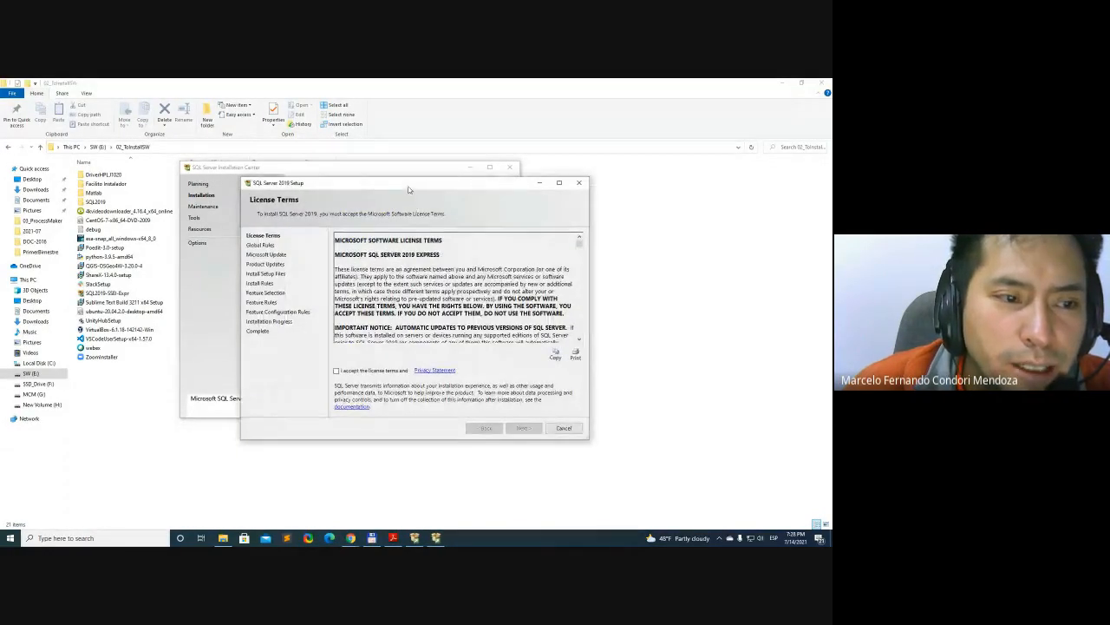
left_click_drag(408, 186, 414, 180)
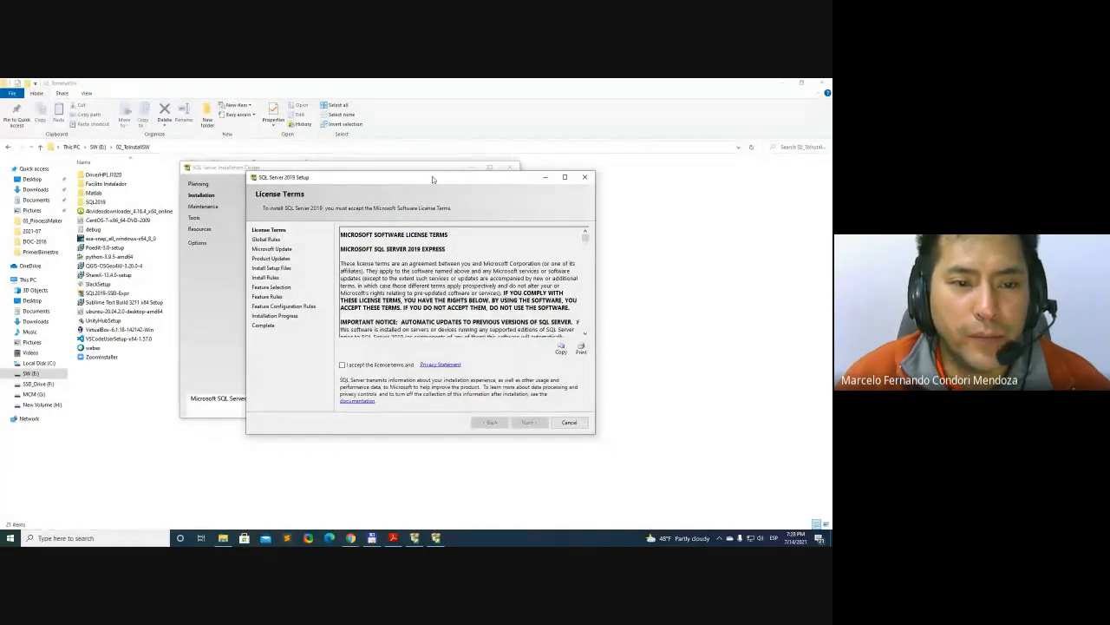
left_click(674, 217)
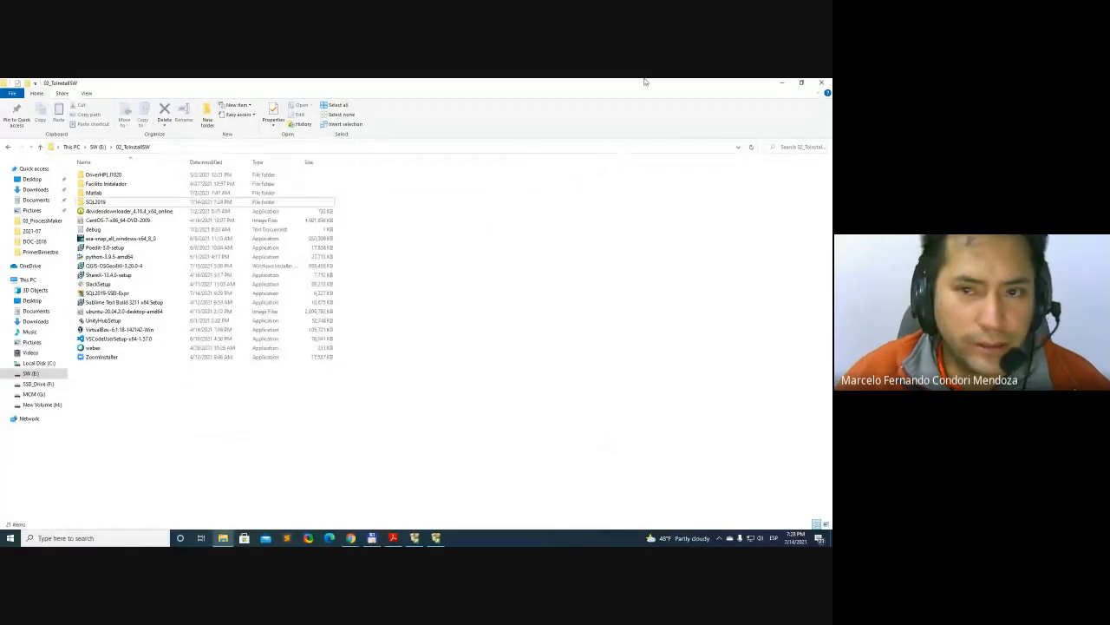
left_click(785, 84)
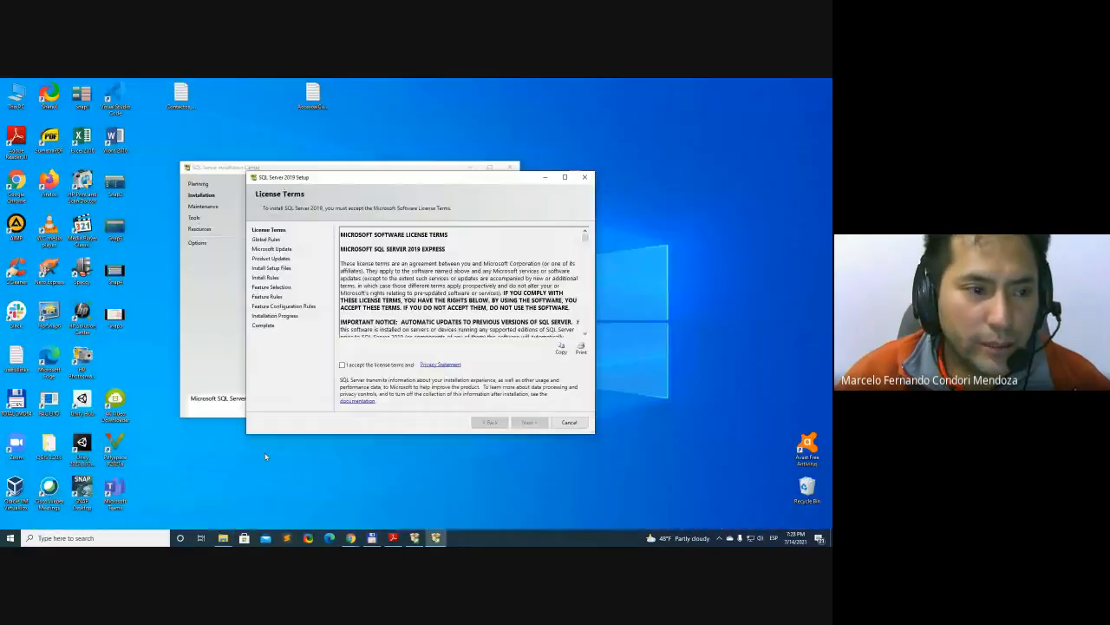
Switch to Chrome with the BASE DE DATOS II course page and maximize its window
mouse_move(351, 539)
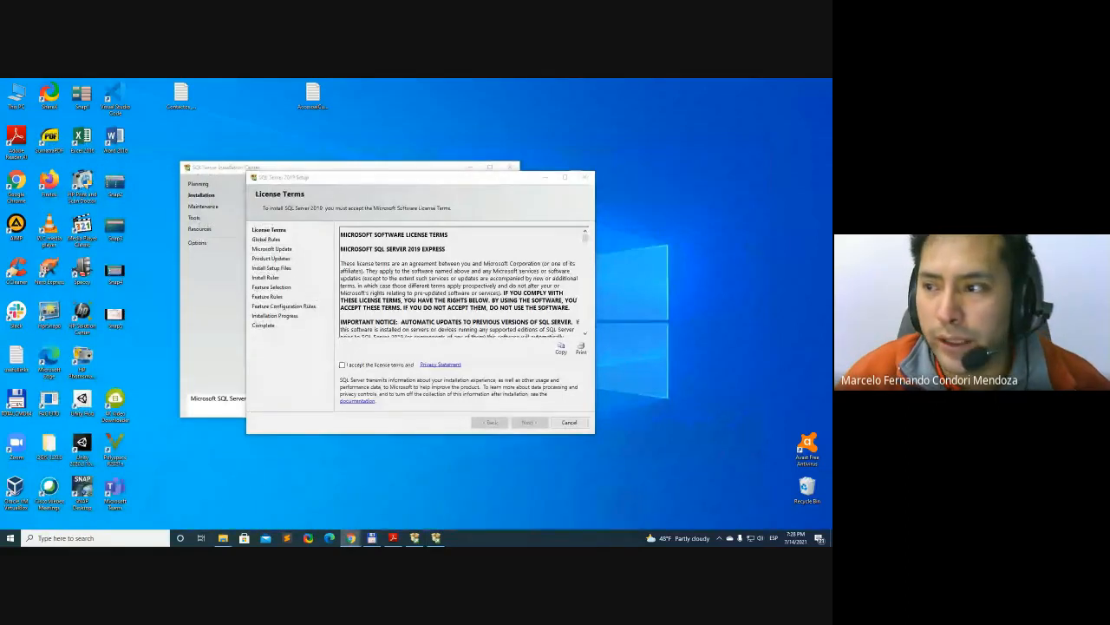
left_click_drag(832, 93, 449, 161)
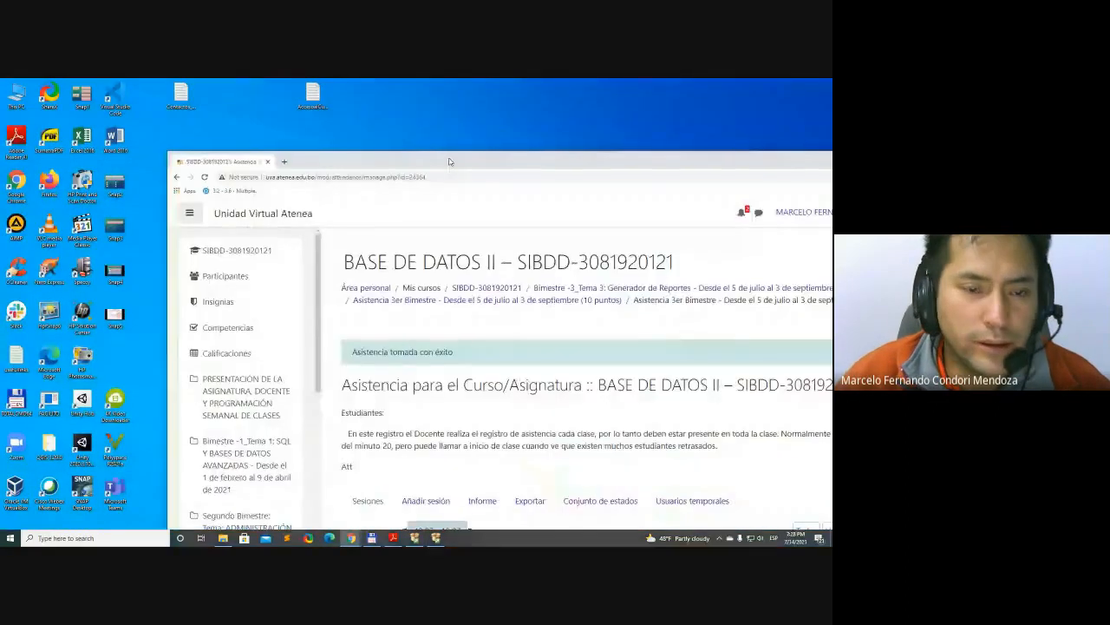
double_click(449, 161)
scroll(574, 345, "down", 2)
scroll(575, 346, "down", 1)
scroll(529, 320, "up", 2)
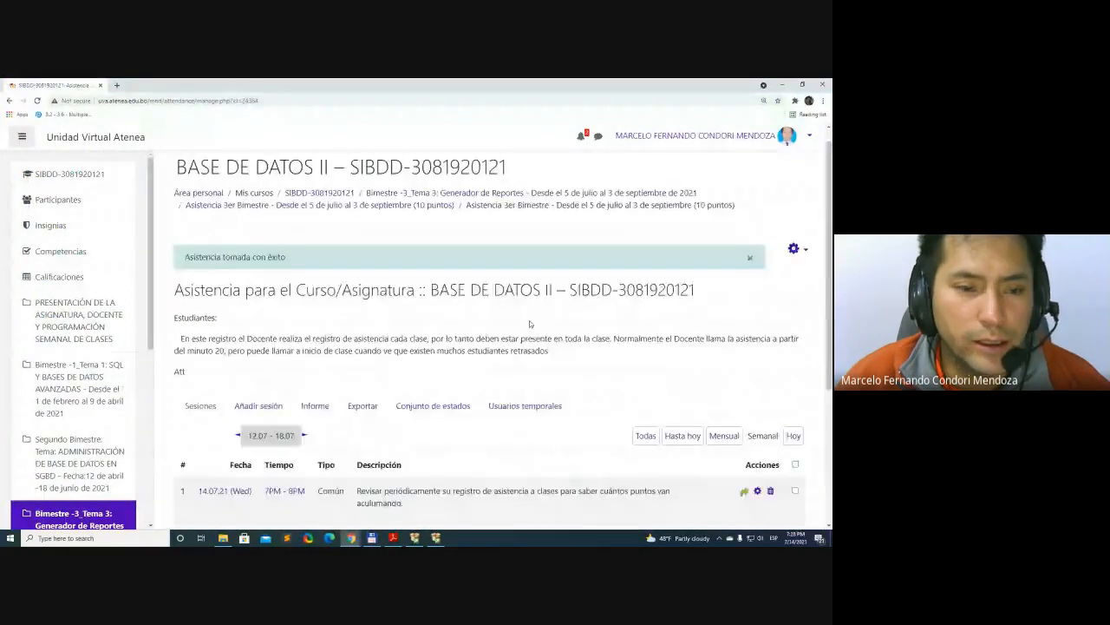
Open the course section "Bimestre -3_Tema 3: Generador de Reportes" and find its numbered SQL Server installation procedure
left_click(394, 227)
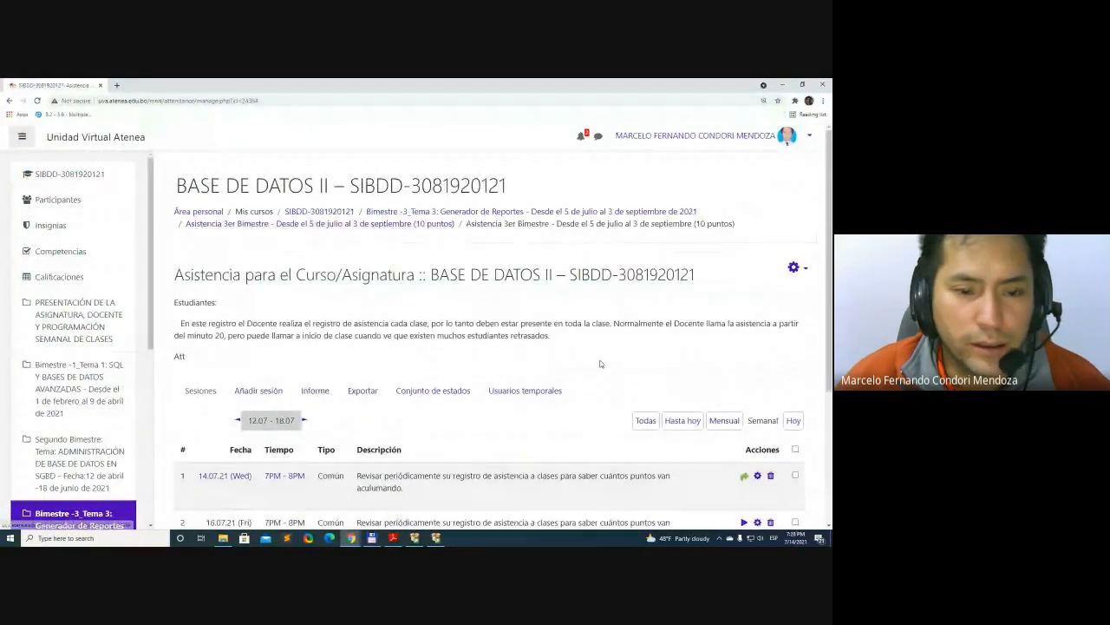
left_click(525, 213)
scroll(727, 305, "down", 4)
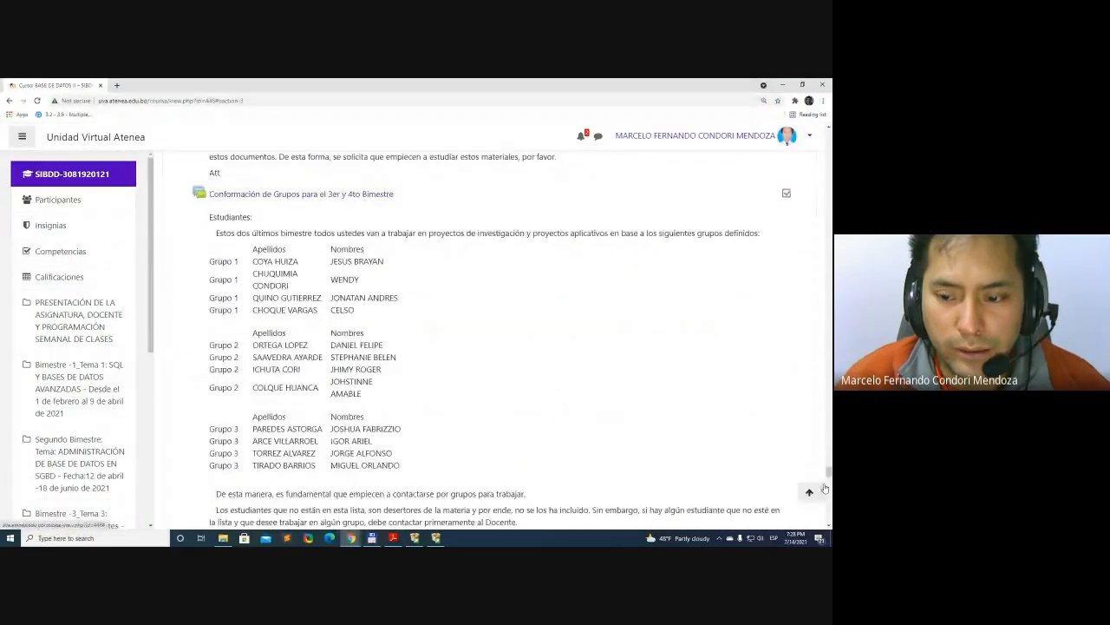
left_click_drag(828, 477, 828, 518)
scroll(525, 347, "up", 5)
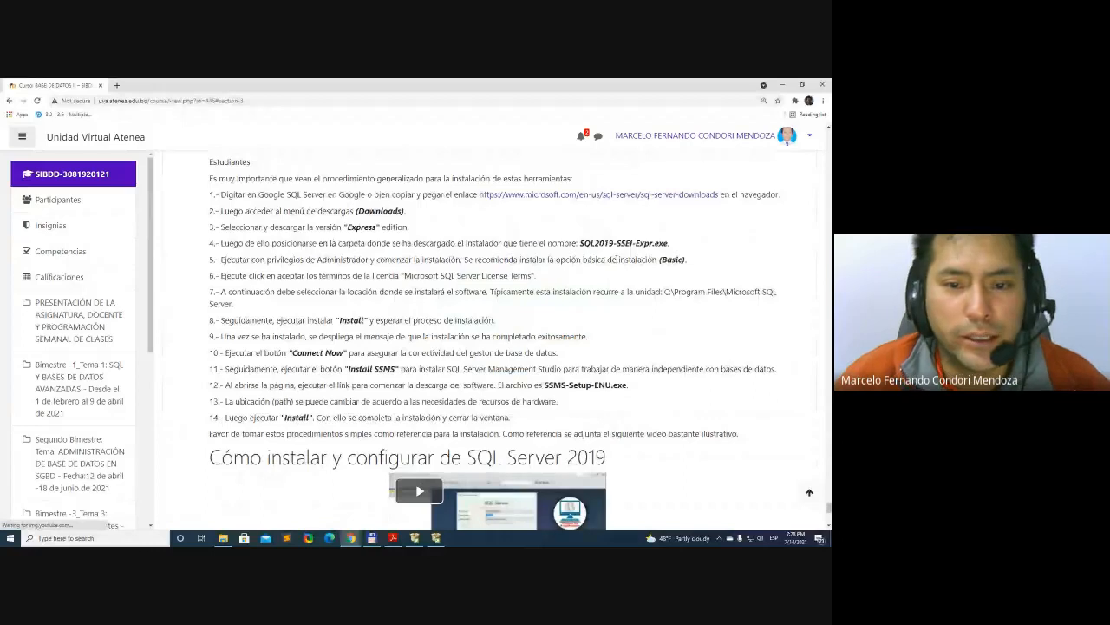
Review installation steps 5 and 6, highlighting the recommended "(Basic)" option and the instruction to accept the license terms
triple_click(614, 259)
left_click(668, 261)
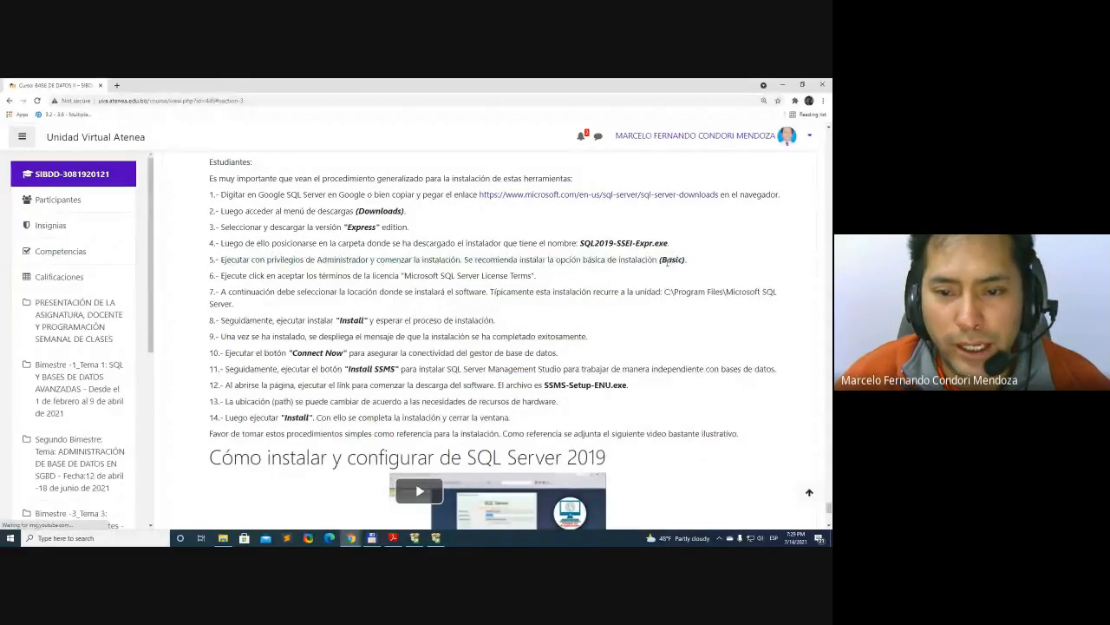
left_click_drag(660, 260, 686, 259)
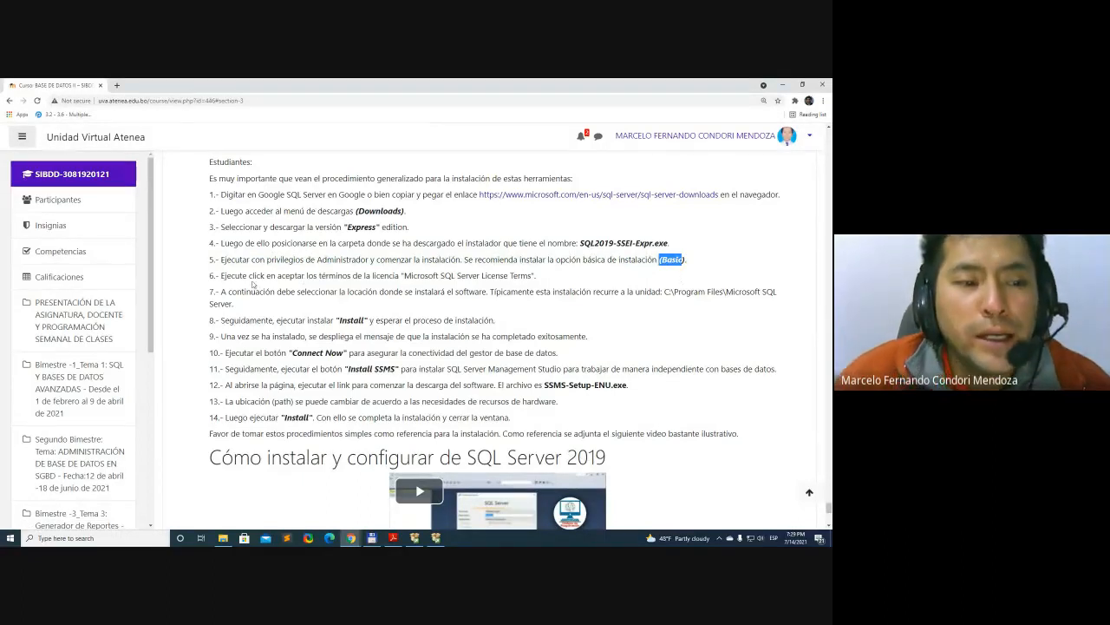
left_click_drag(223, 276, 431, 276)
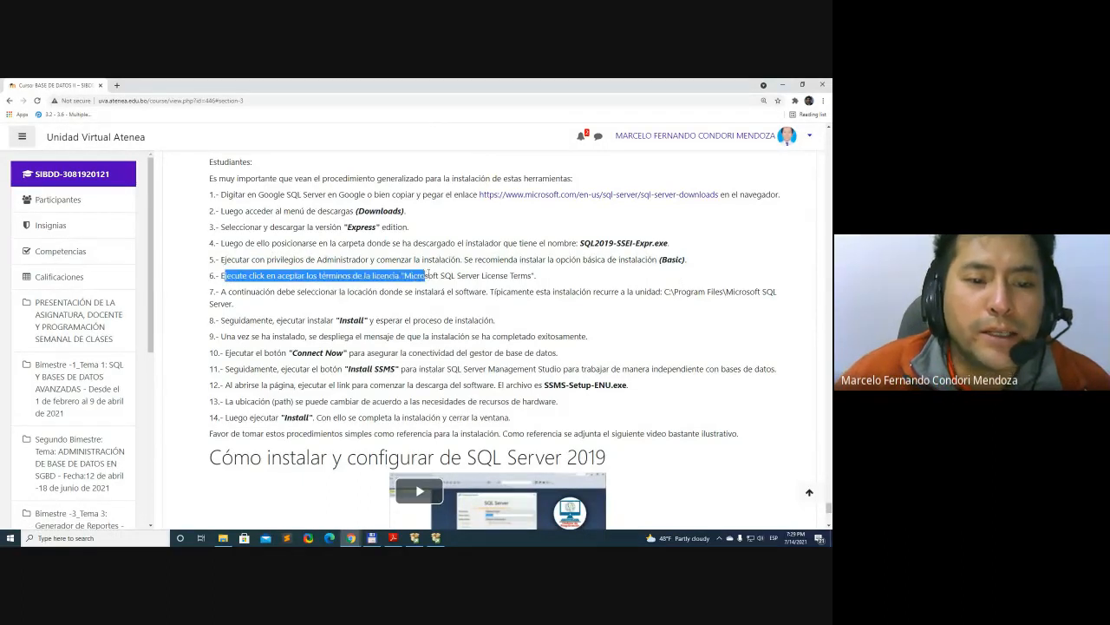
left_click(414, 276)
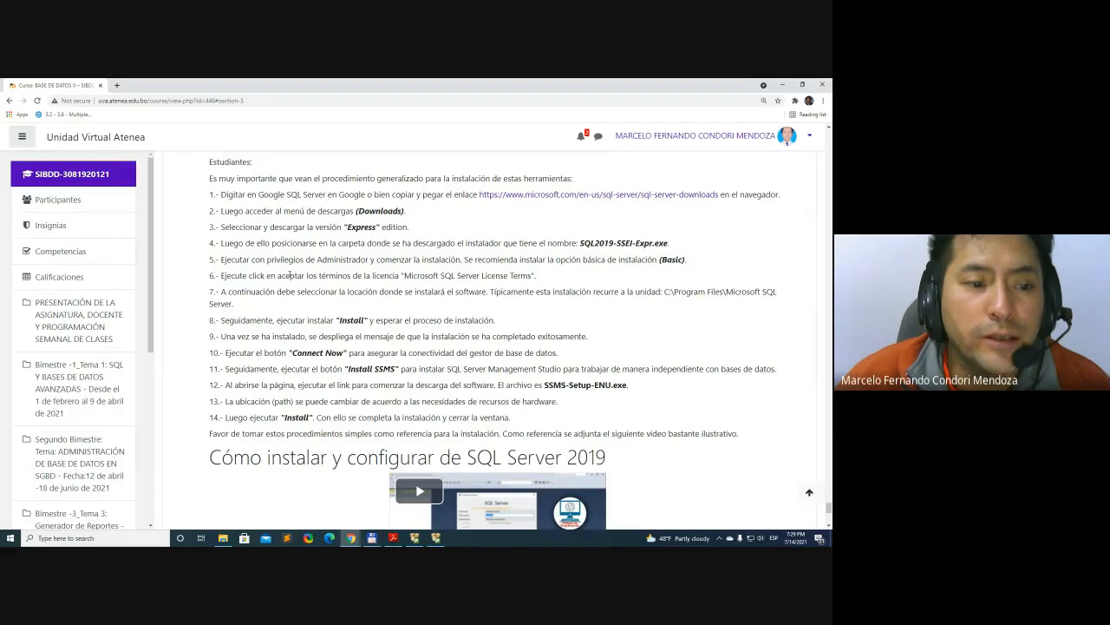
Switch to SQL Server 2019 Setup, look through the license text, accept the license terms and continue to Global Rules
left_click(438, 536)
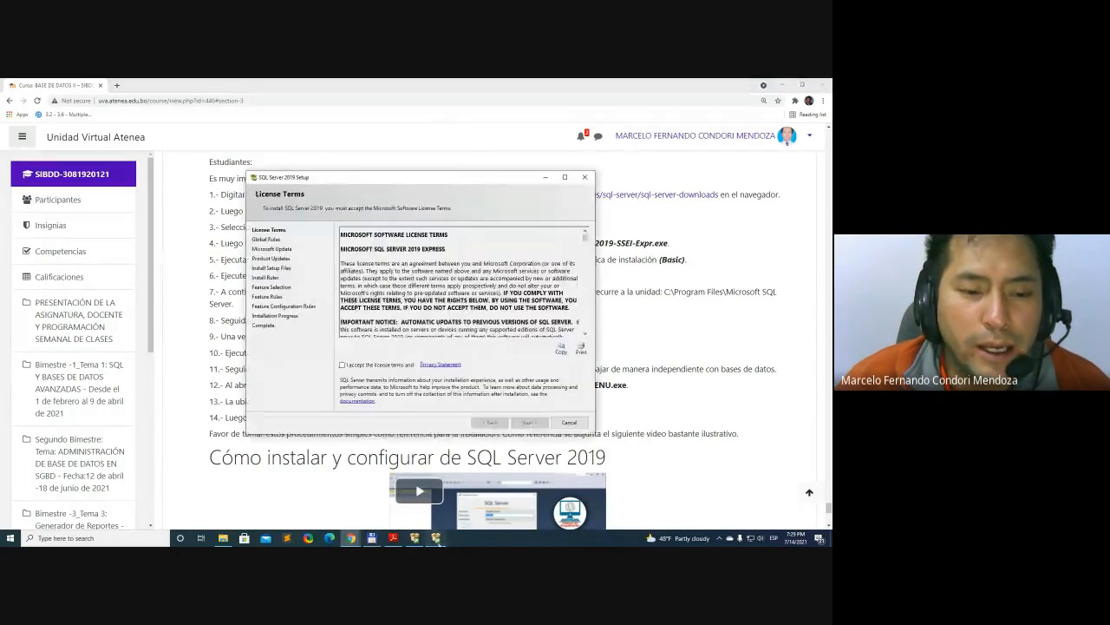
left_click_drag(451, 178, 452, 166)
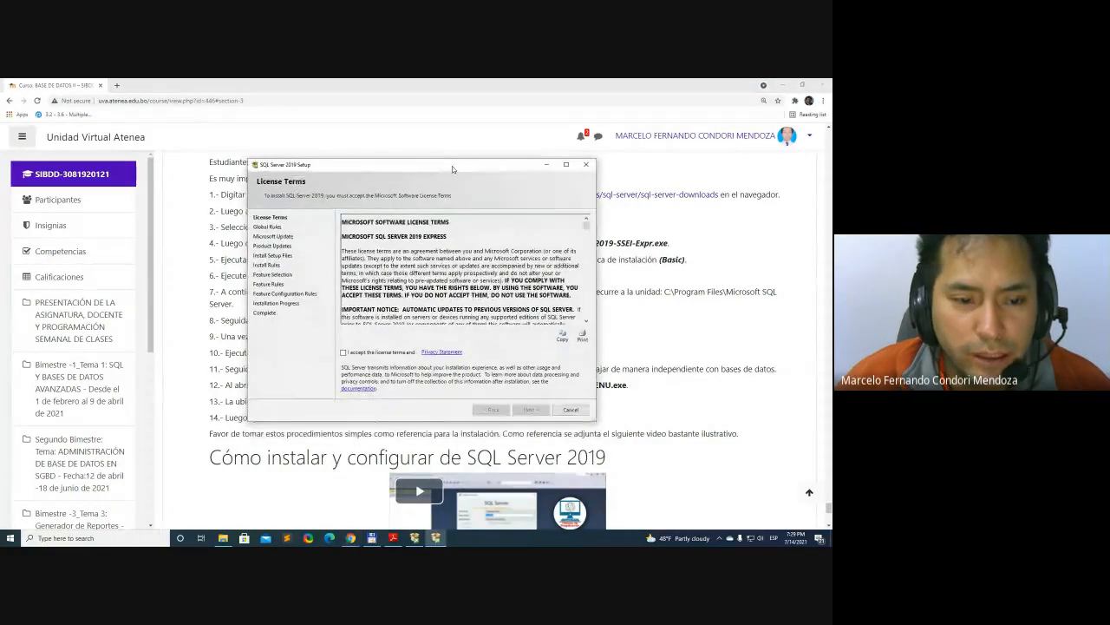
scroll(428, 265, "down", 3)
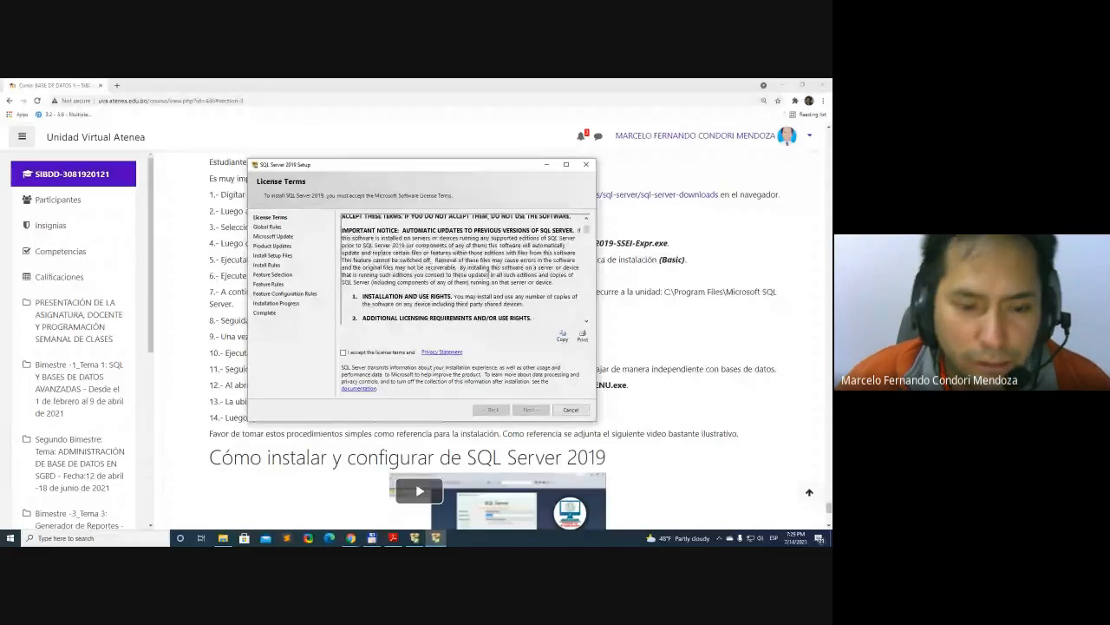
scroll(489, 273, "down", 10)
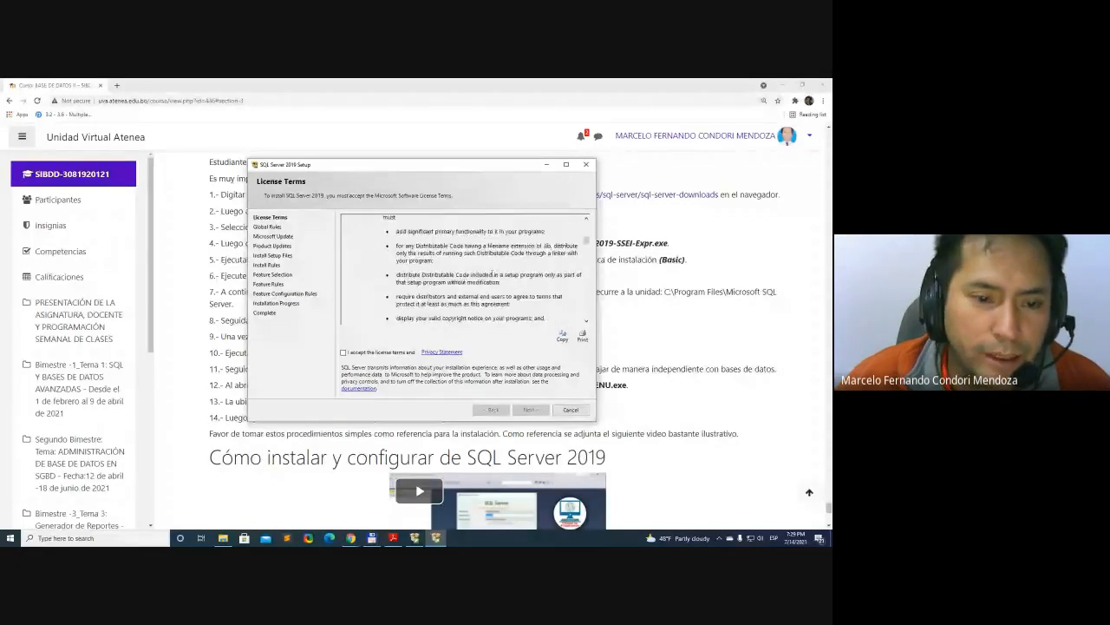
scroll(486, 274, "down", 15)
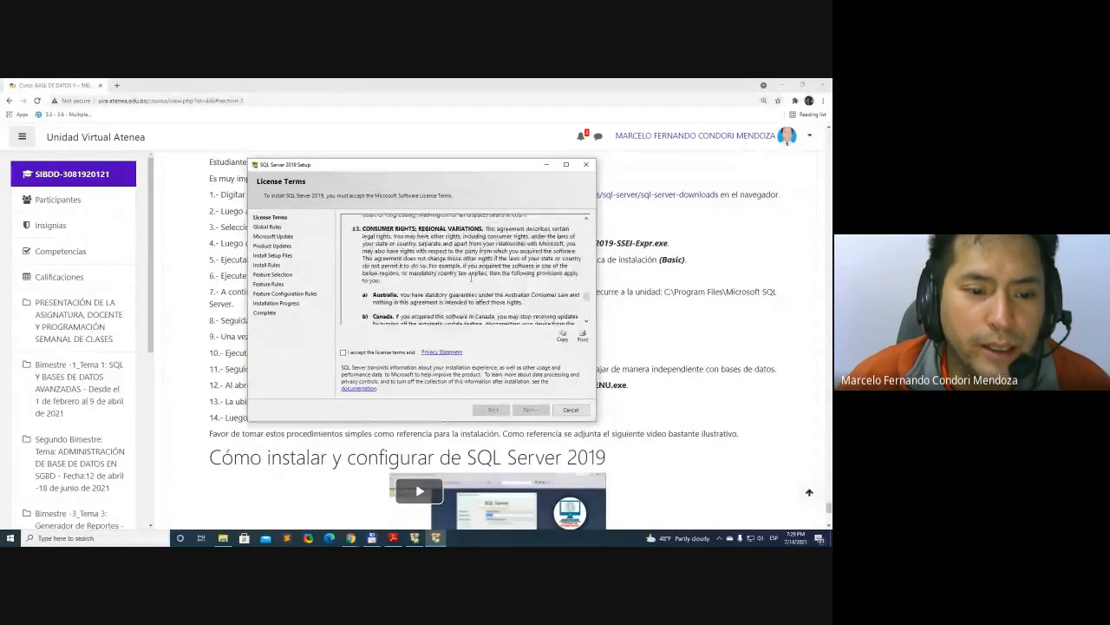
scroll(471, 279, "down", 15)
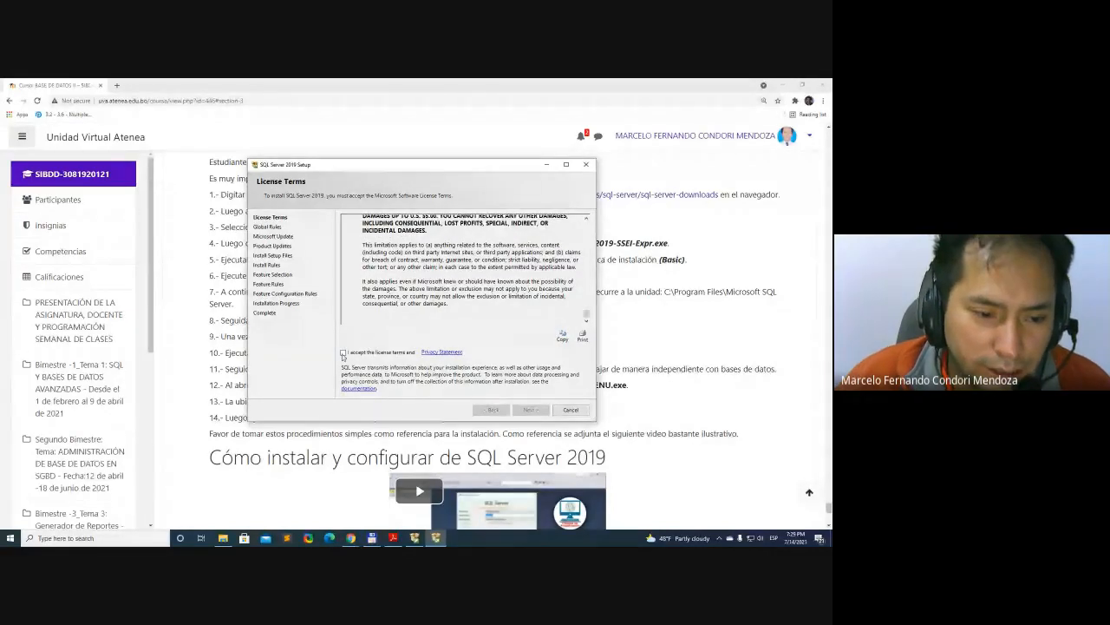
left_click(343, 353)
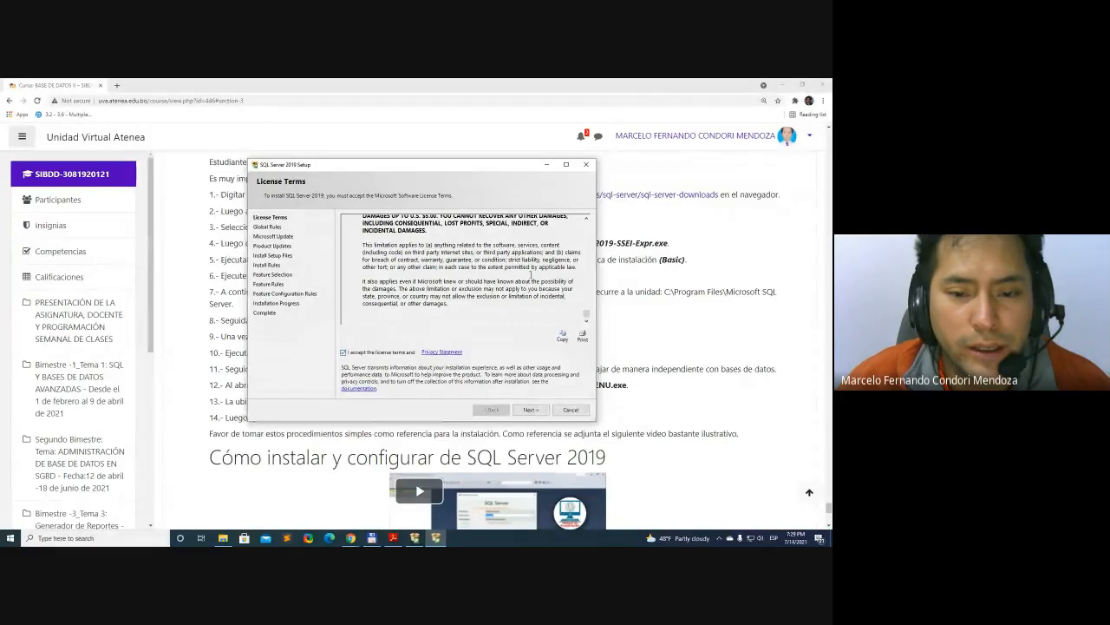
mouse_move(588, 315)
left_mouse_down()
mouse_move(587, 225)
mouse_move(587, 319)
left_mouse_up()
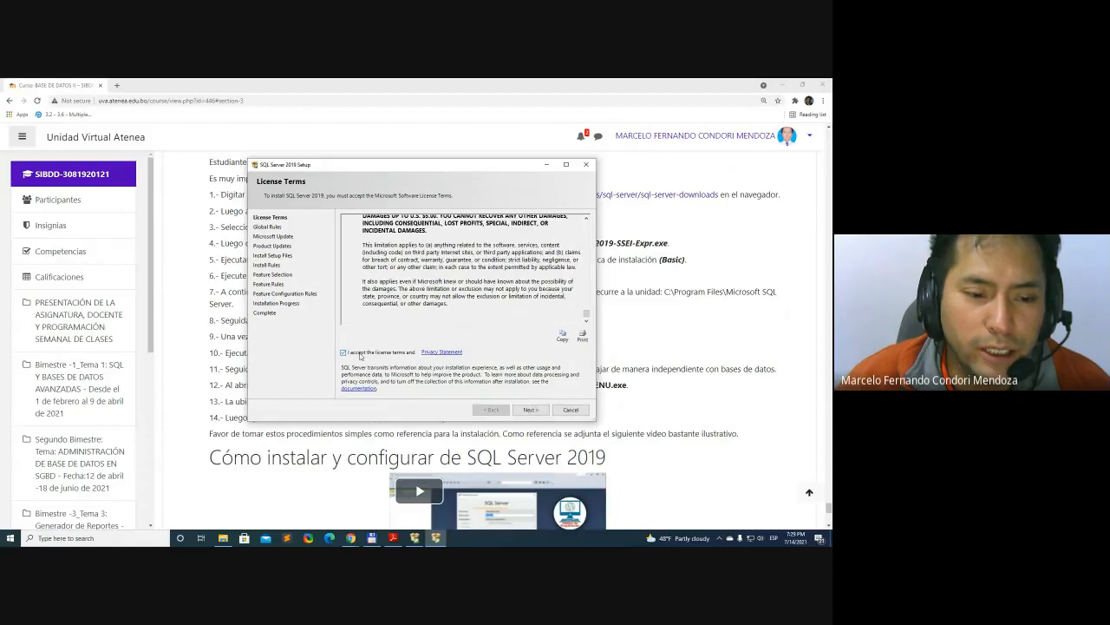
left_click(535, 412)
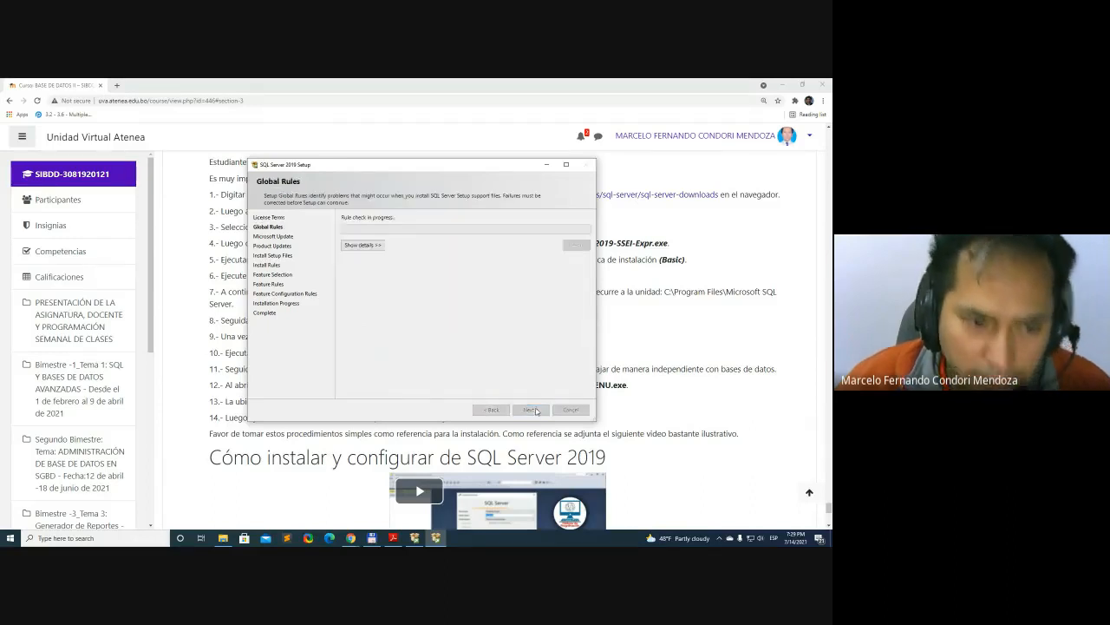
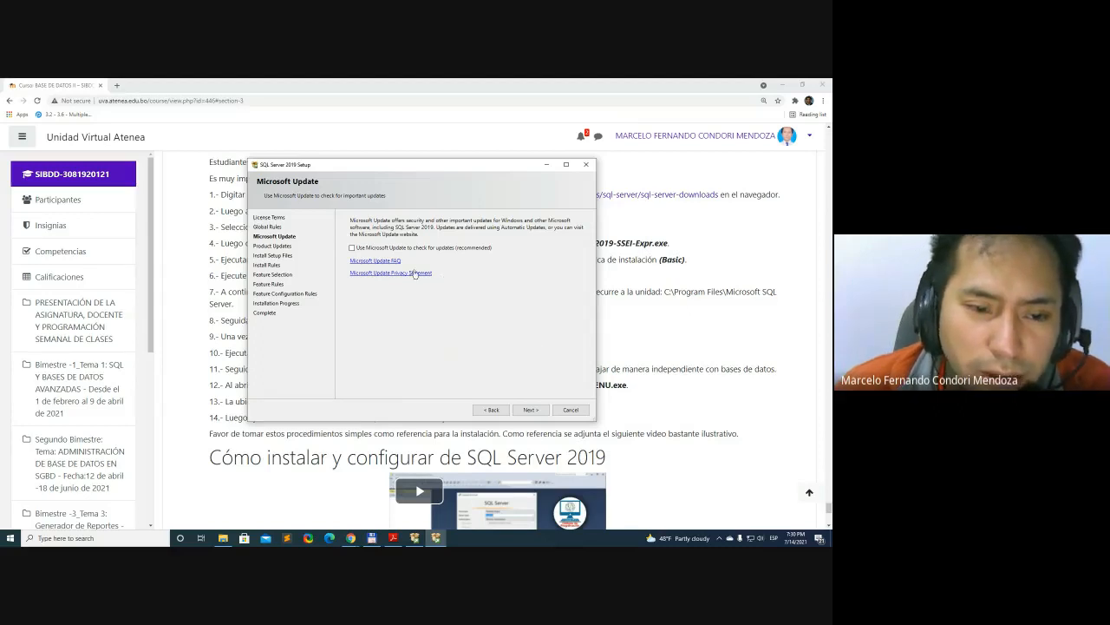
Continue from Microsoft Update to Install Rules without enabling update checks, and review the Windows Firewall rule's details before re-running the rules
left_click(531, 410)
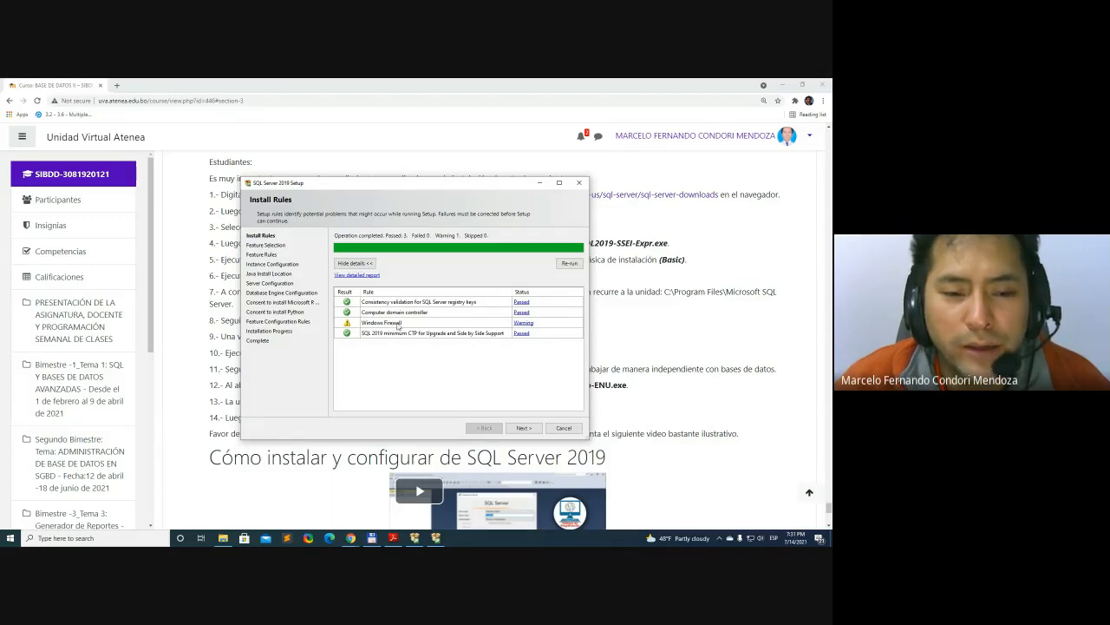
left_click(524, 323)
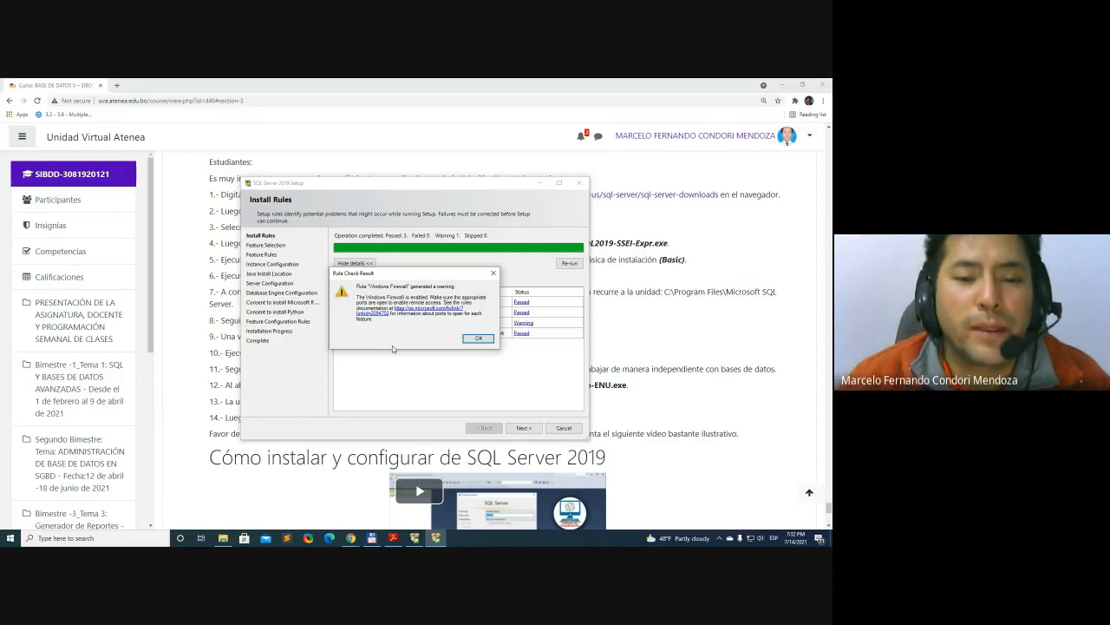
left_click(477, 339)
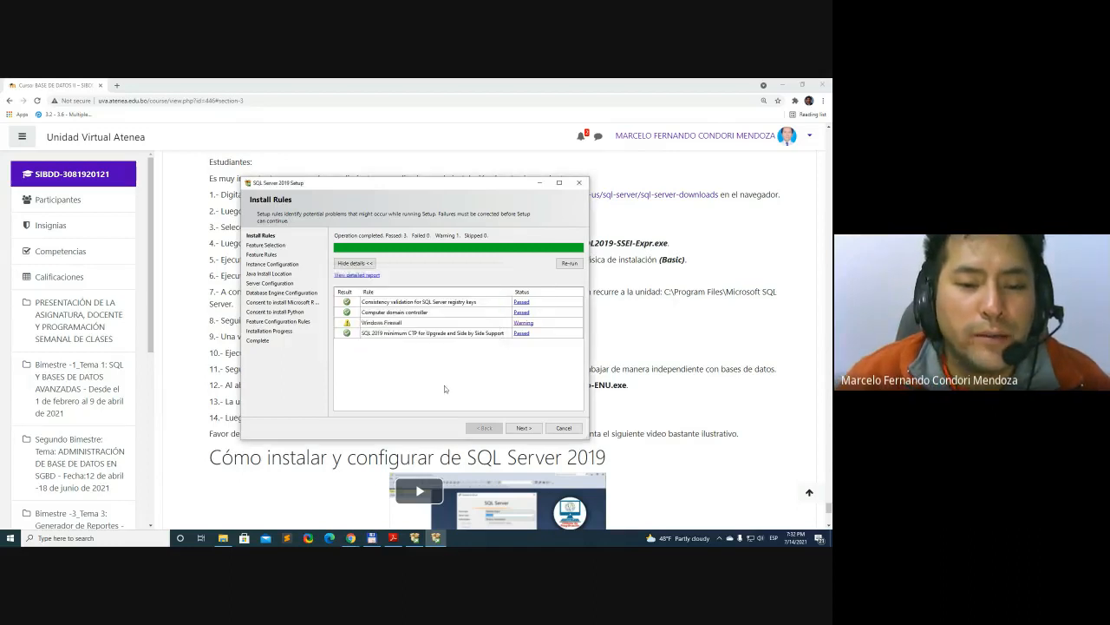
left_click(524, 323)
left_click(478, 341)
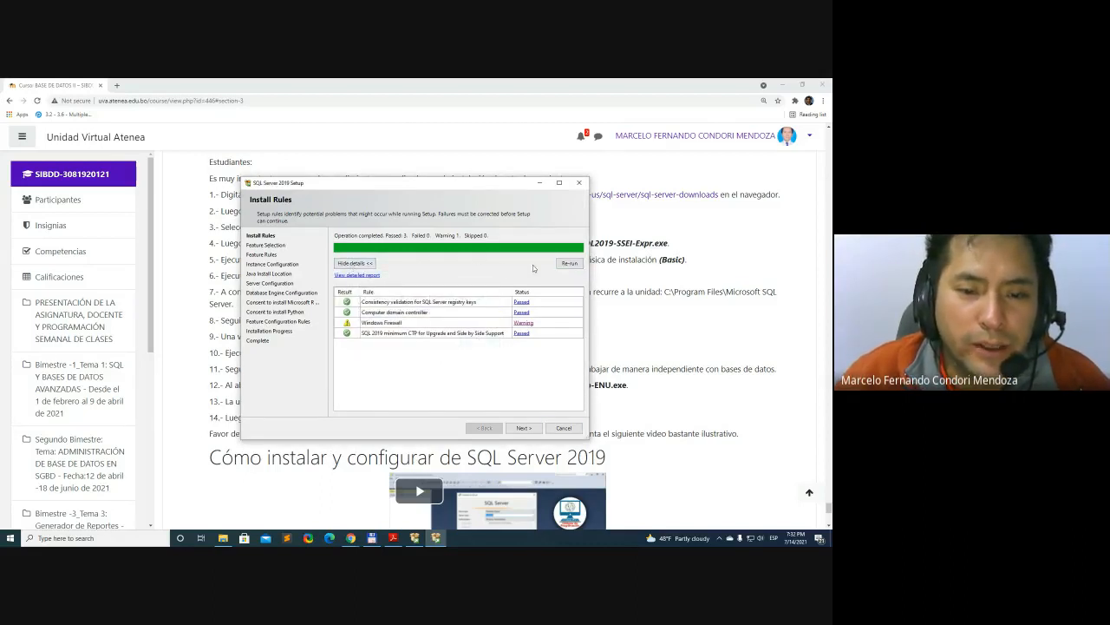
left_click(570, 264)
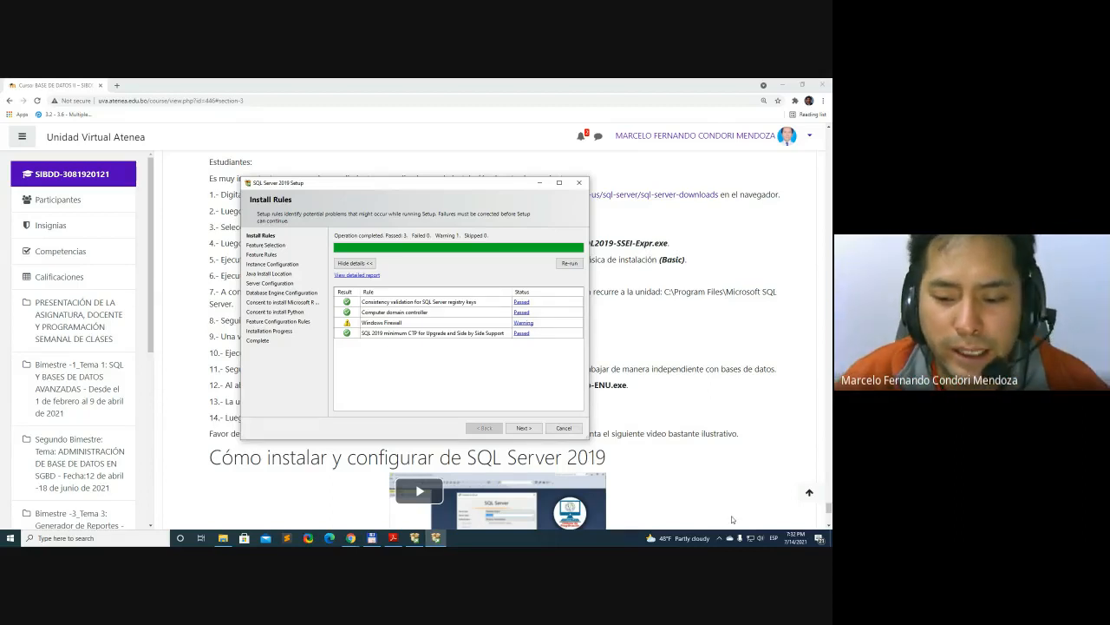
Open Windows Security from the Update & Security settings and go to Firewall & network protection
left_click(9, 538)
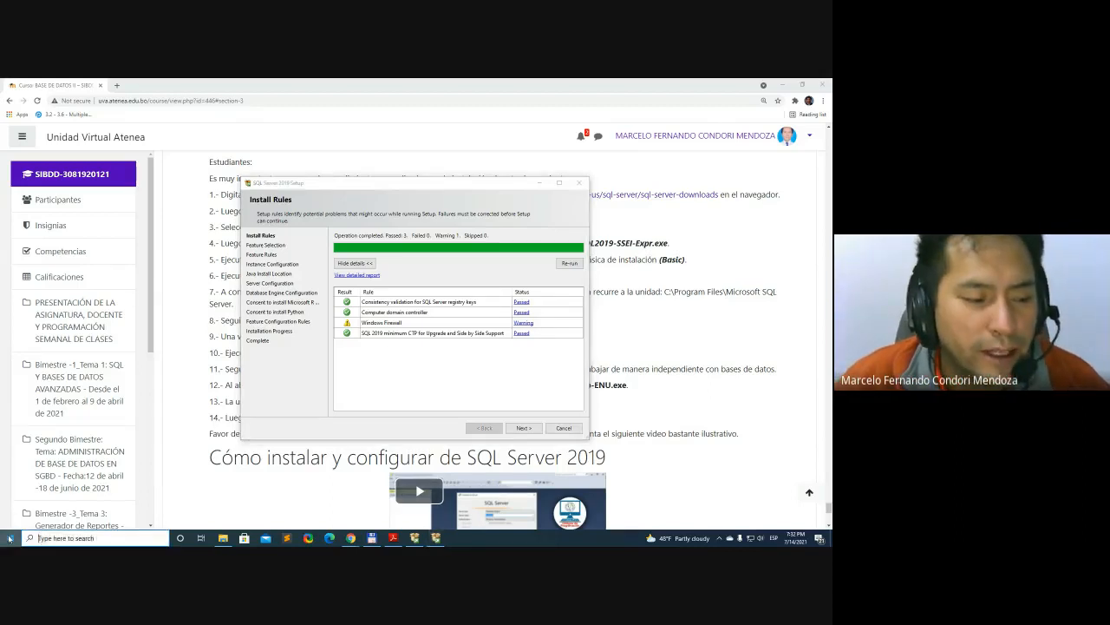
left_click(10, 497)
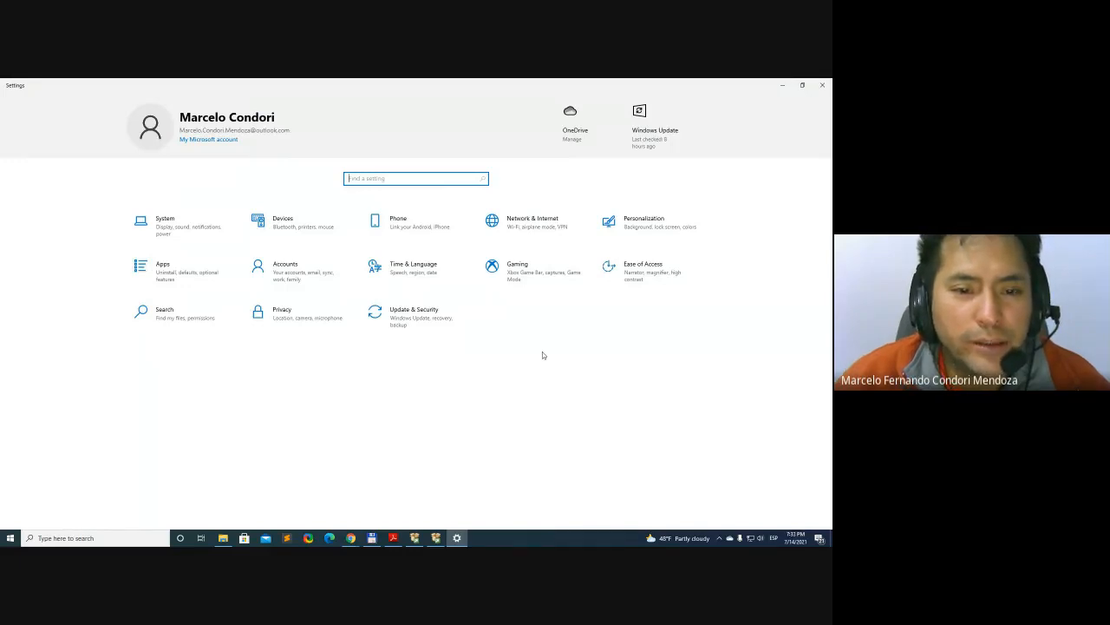
left_click(430, 319)
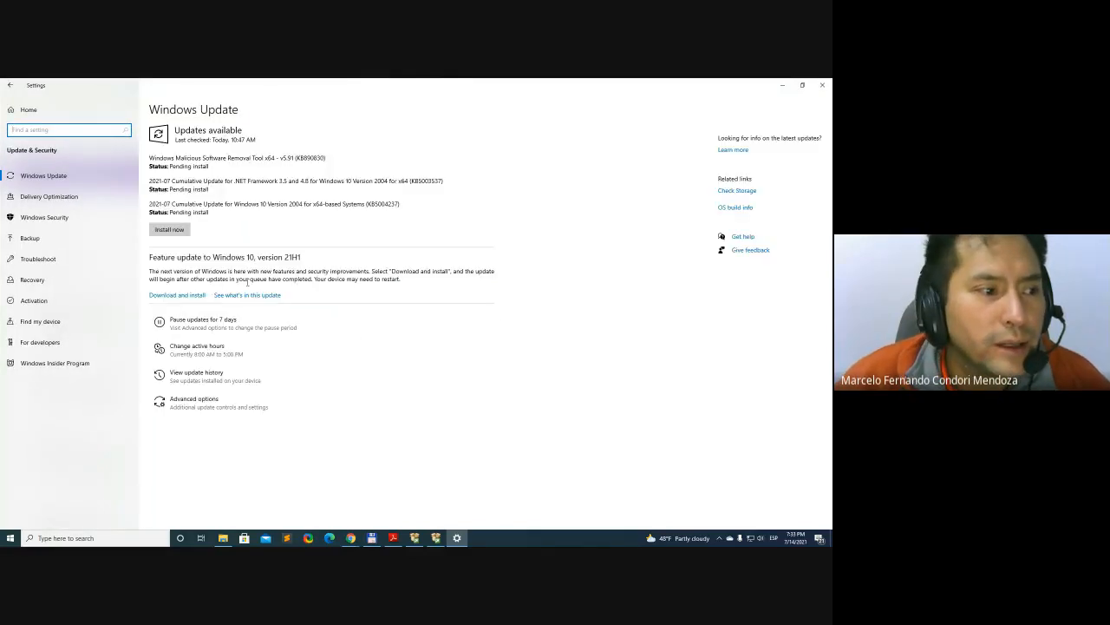
left_click(45, 218)
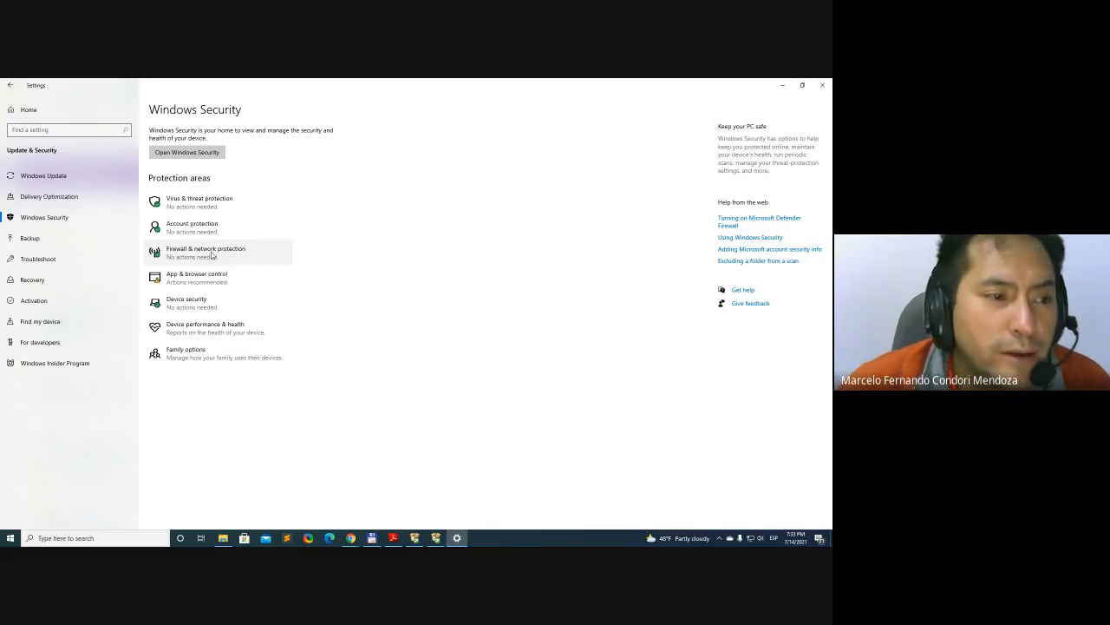
left_click(209, 154)
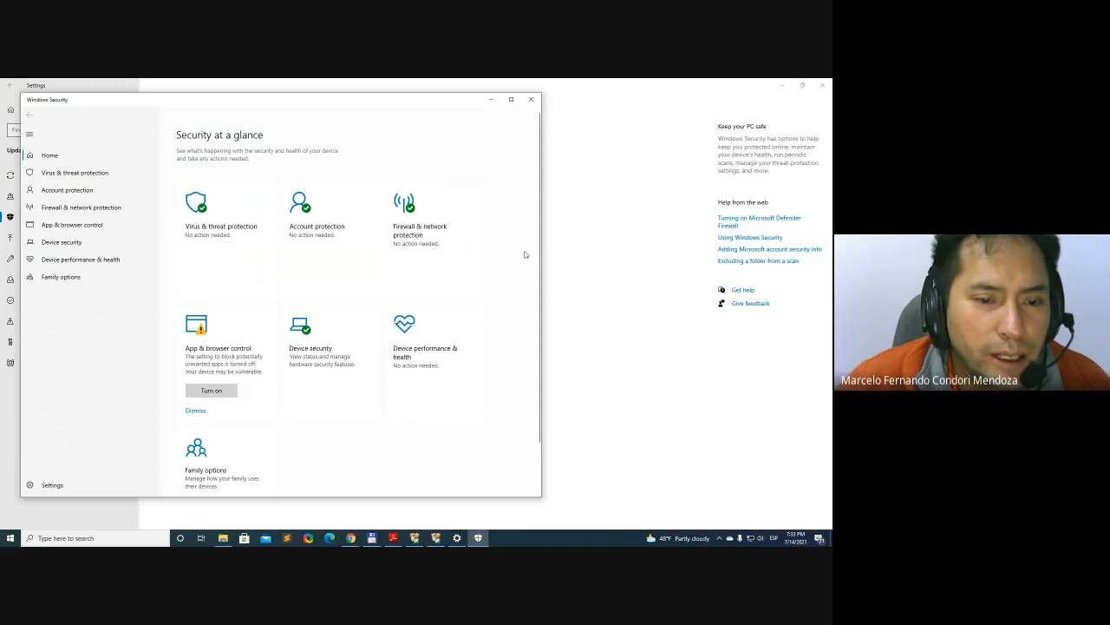
scroll(524, 254, "down", 1)
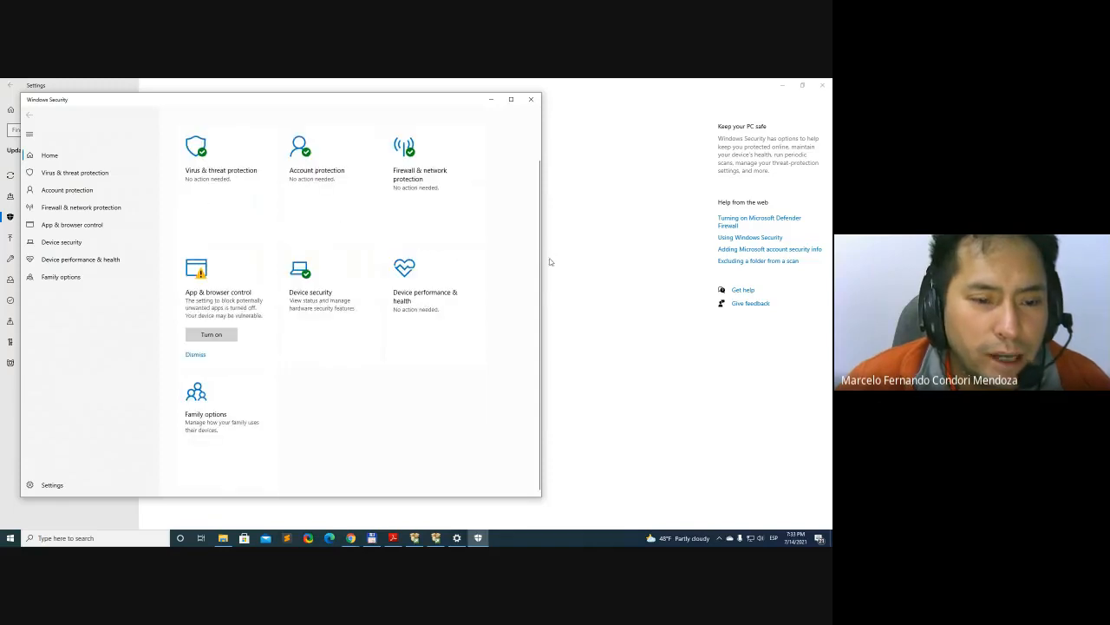
scroll(425, 177, "up", 1)
left_click(425, 177)
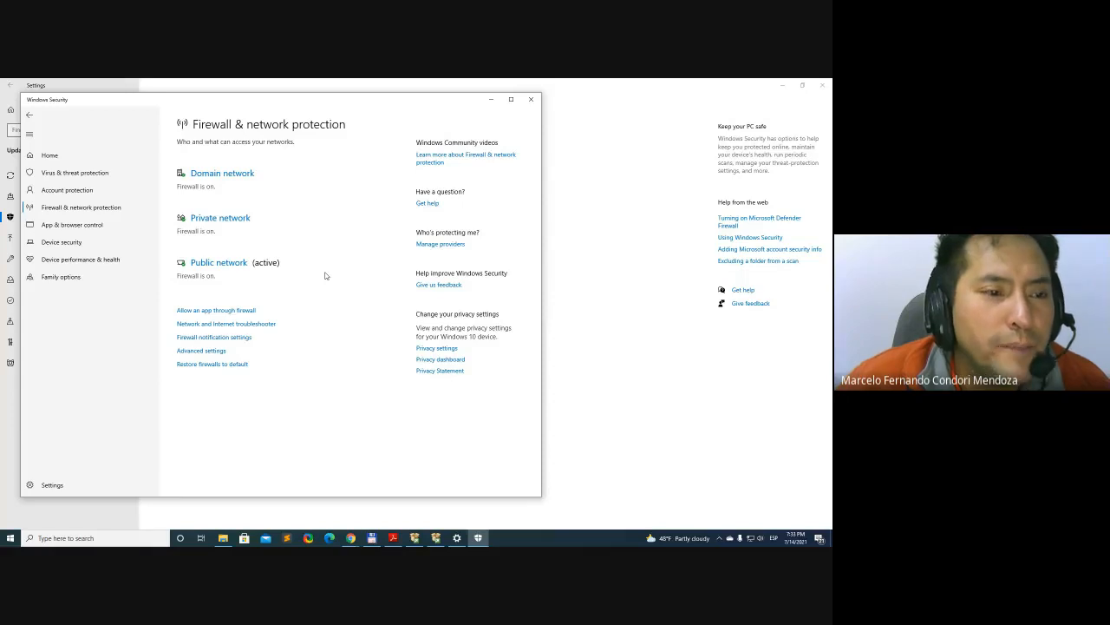
Turn off Microsoft Defender Firewall for the domain network and return to the Firewall & network protection overview
left_click(242, 174)
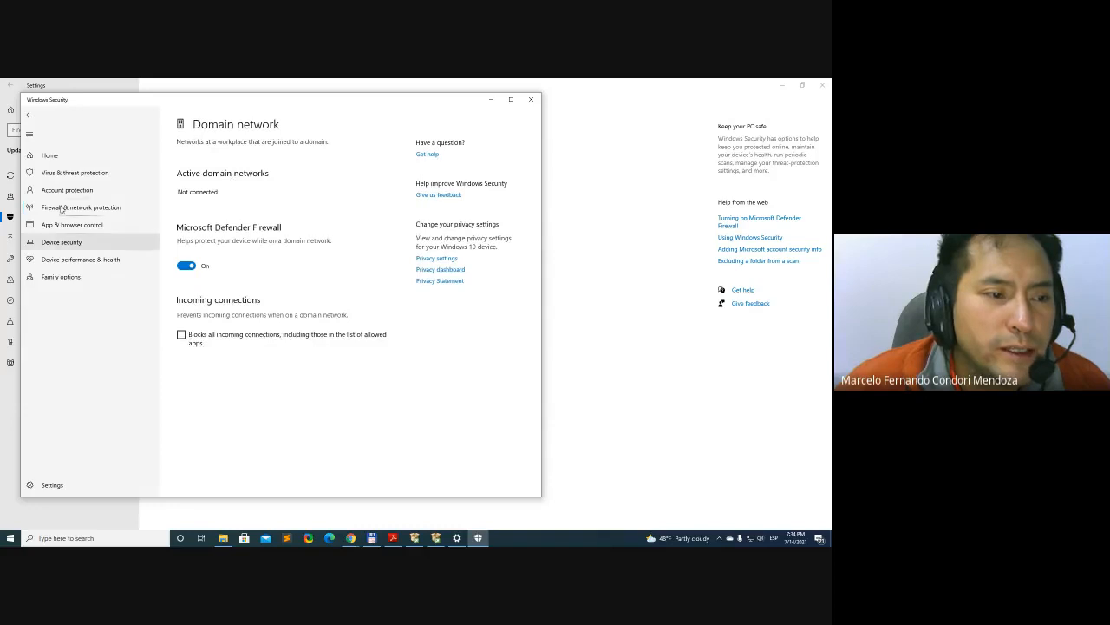
left_click(28, 114)
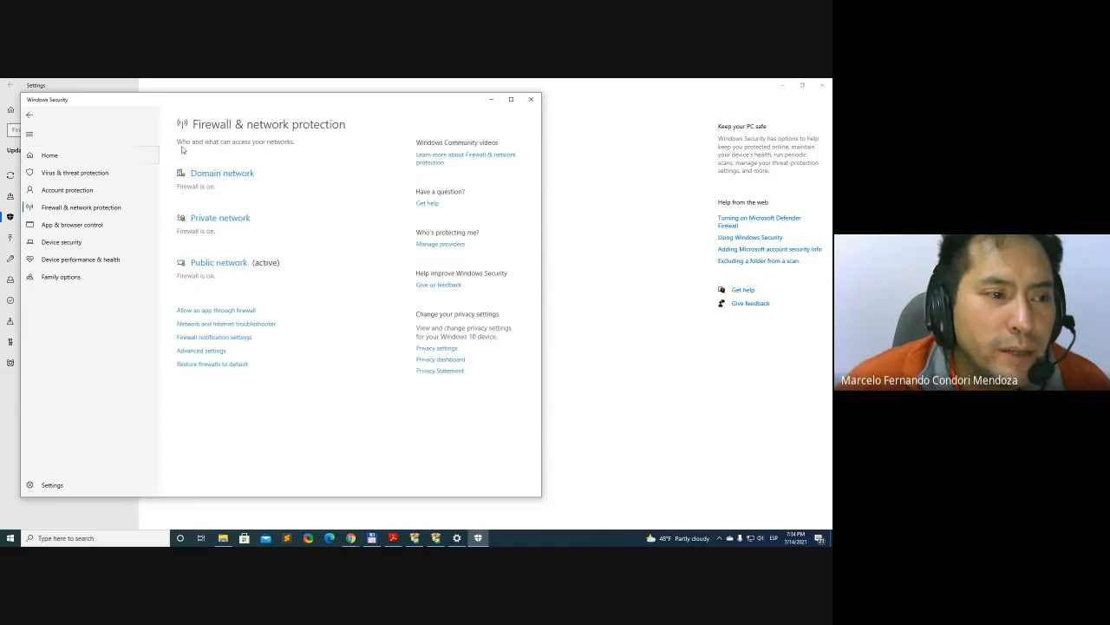
left_click(217, 177)
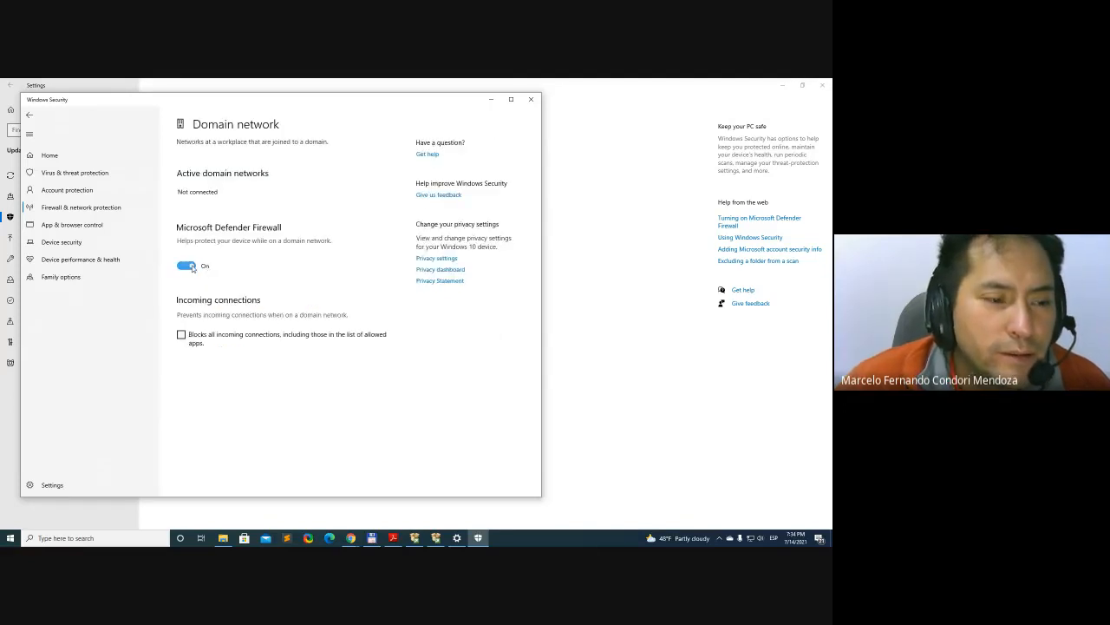
left_click(187, 265)
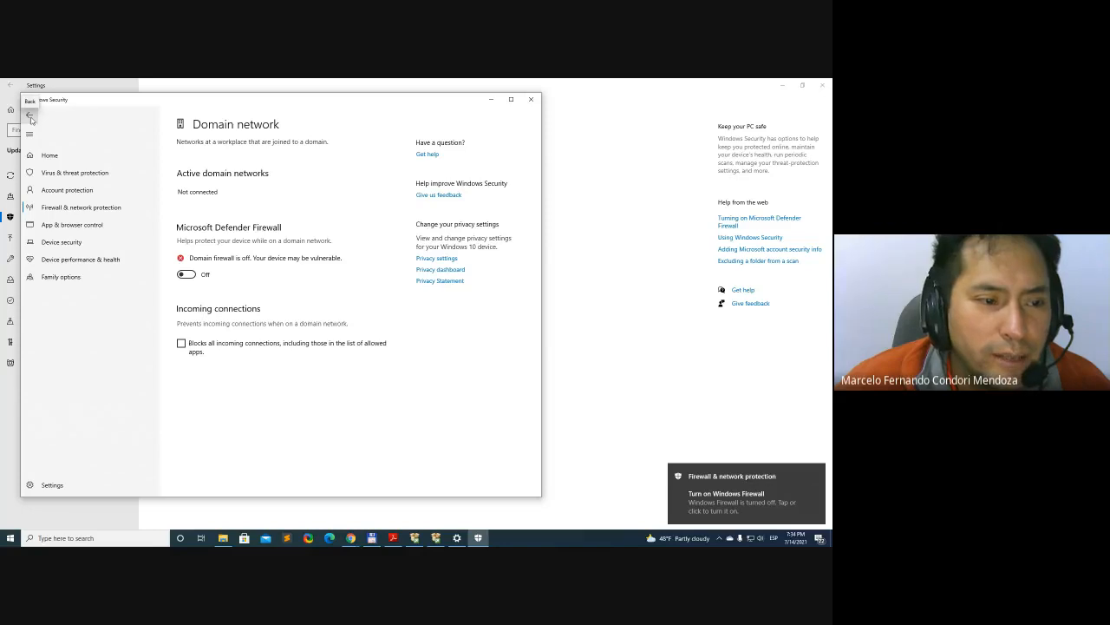
left_click(30, 116)
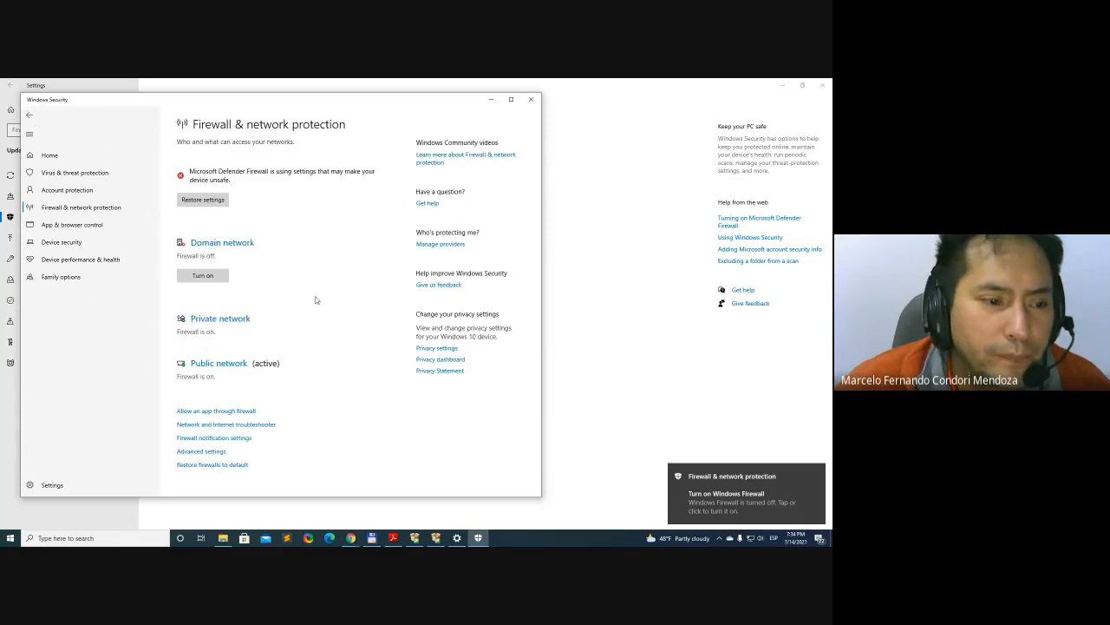
Turn off Microsoft Defender Firewall for the private network, and minimize the Windows Security and Settings windows
left_click(221, 318)
left_click(192, 275)
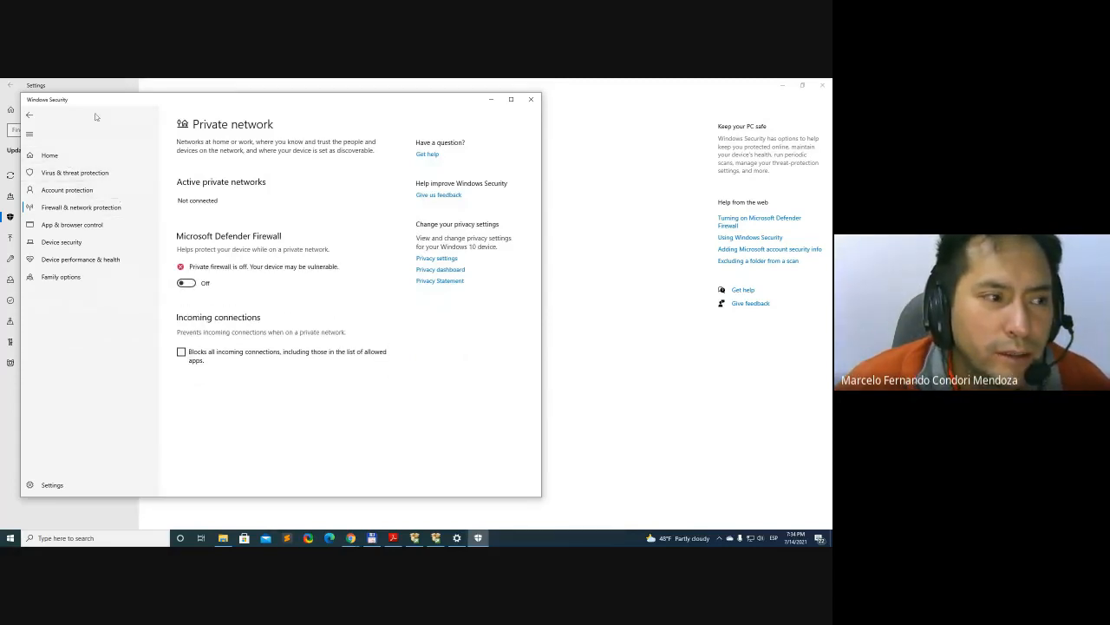
left_click(26, 116)
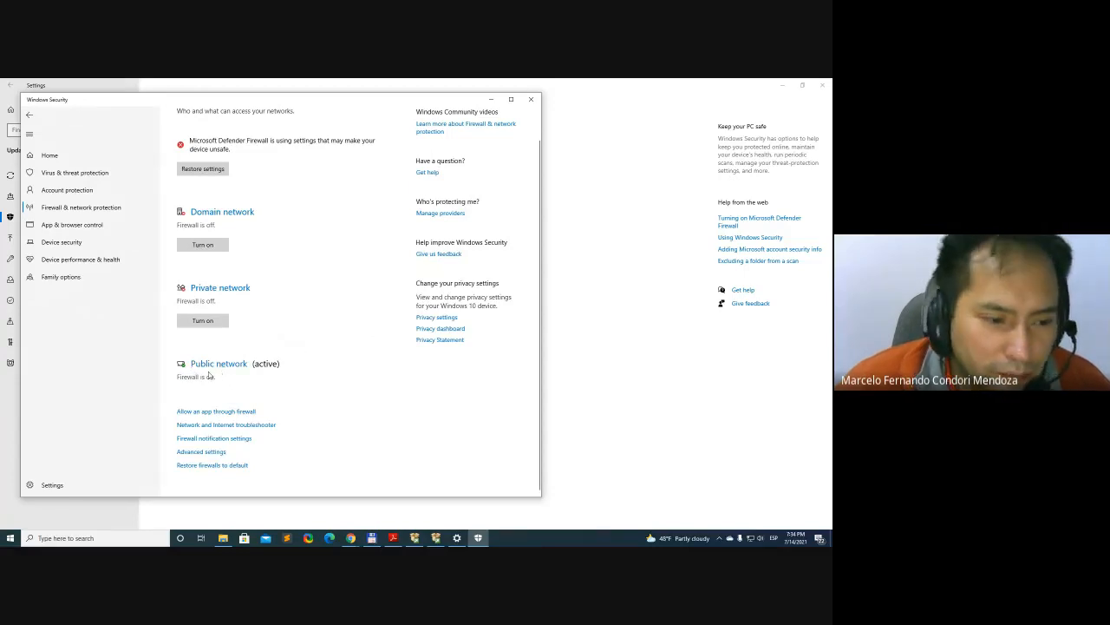
left_click(492, 100)
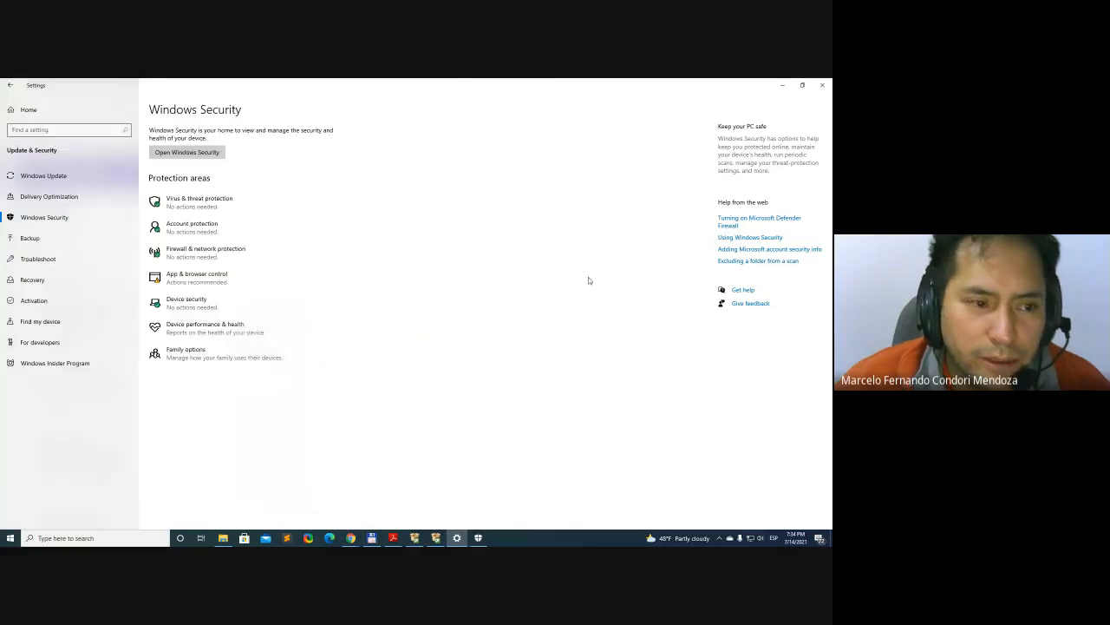
left_click(782, 85)
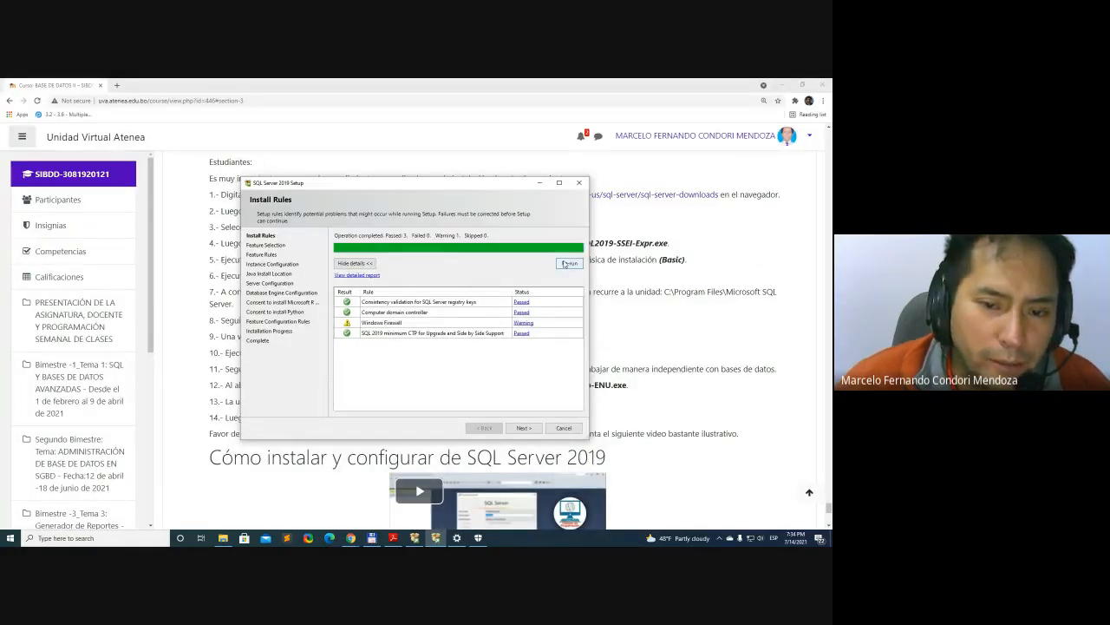
Re-run the install rules in SQL Server 2019 Setup and read the Windows Firewall rule's check result
left_click(569, 263)
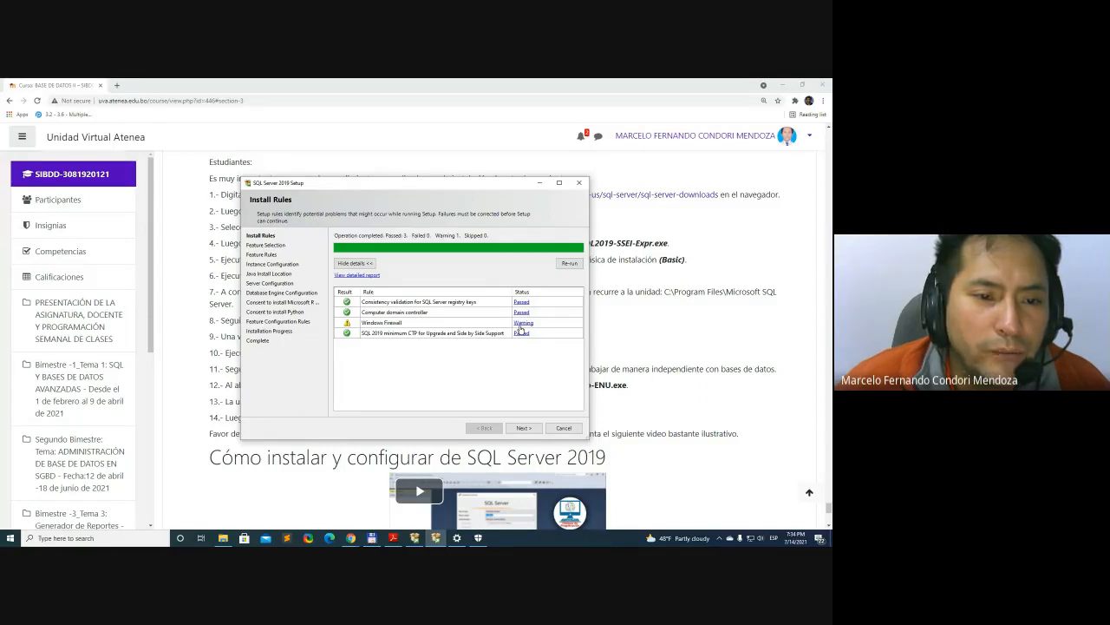
left_click(569, 263)
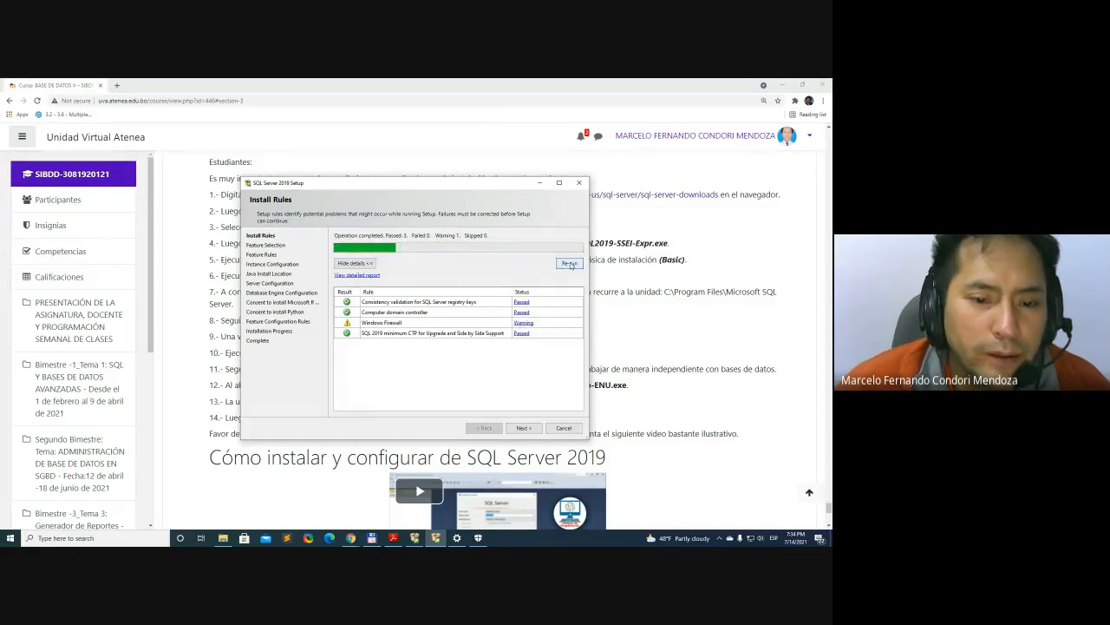
left_click(524, 322)
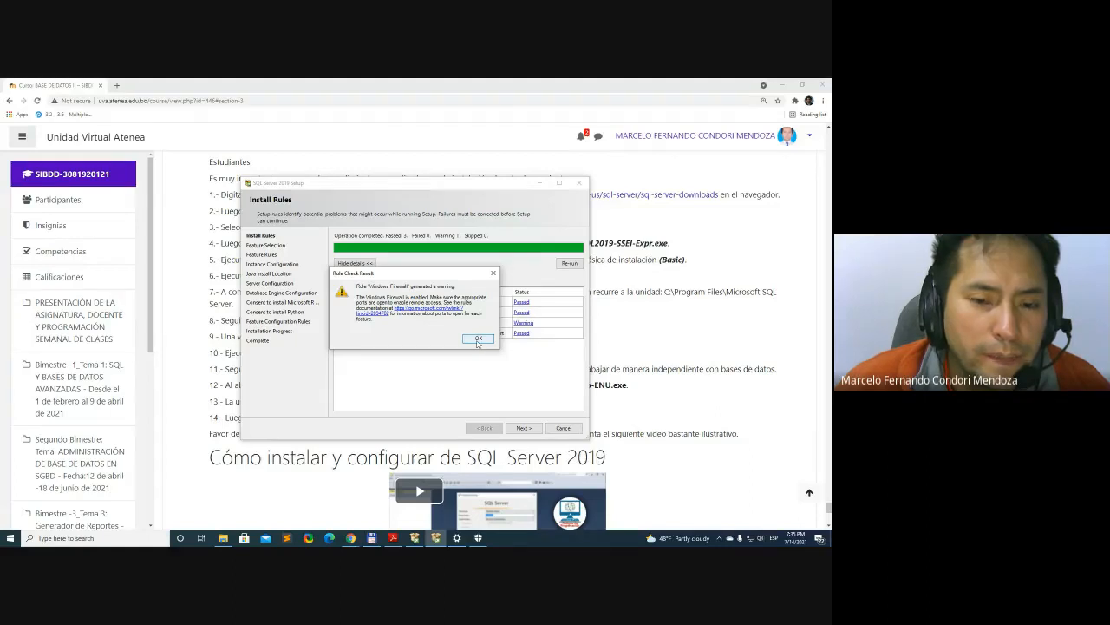
left_click(477, 340)
Switch to Windows Security, turn off Microsoft Defender Firewall for the public network and minimize the window
left_click(478, 539)
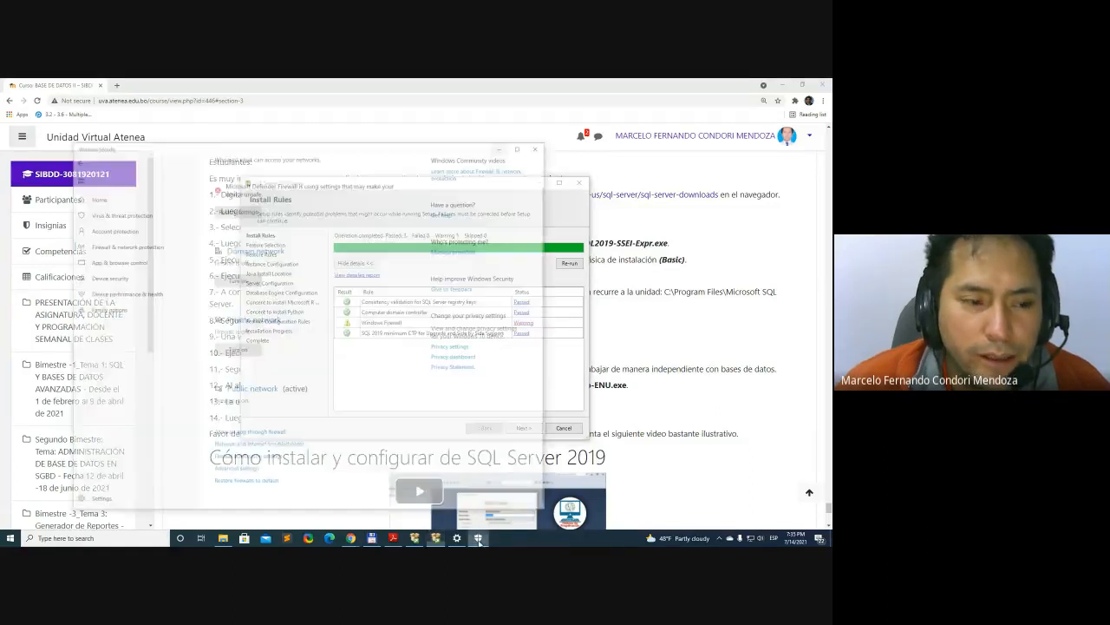
left_click(229, 364)
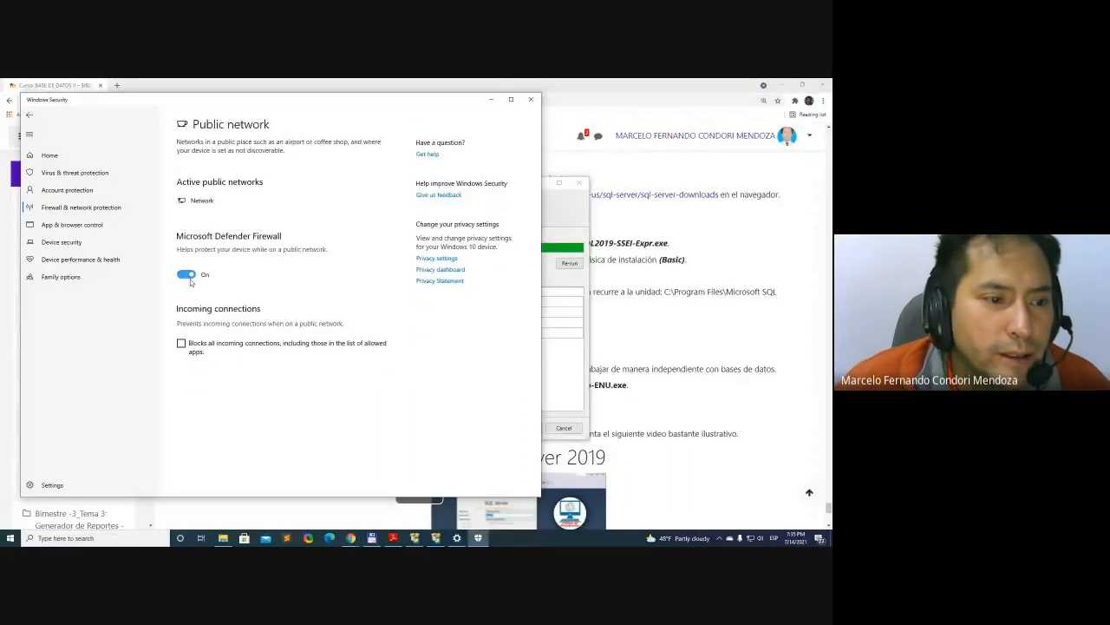
left_click(191, 279)
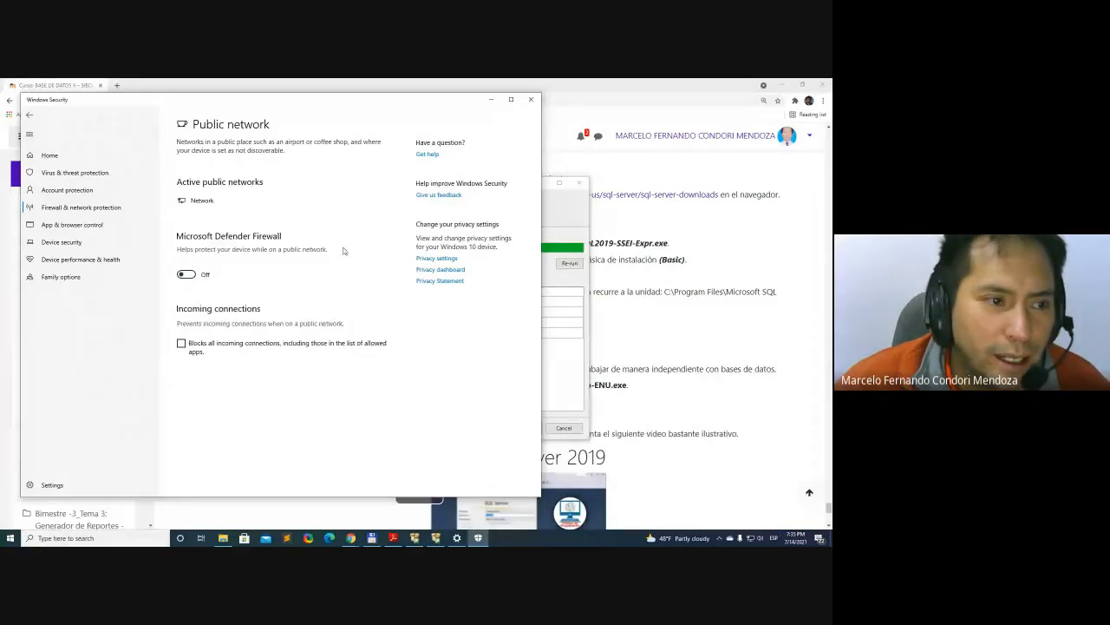
left_click(30, 114)
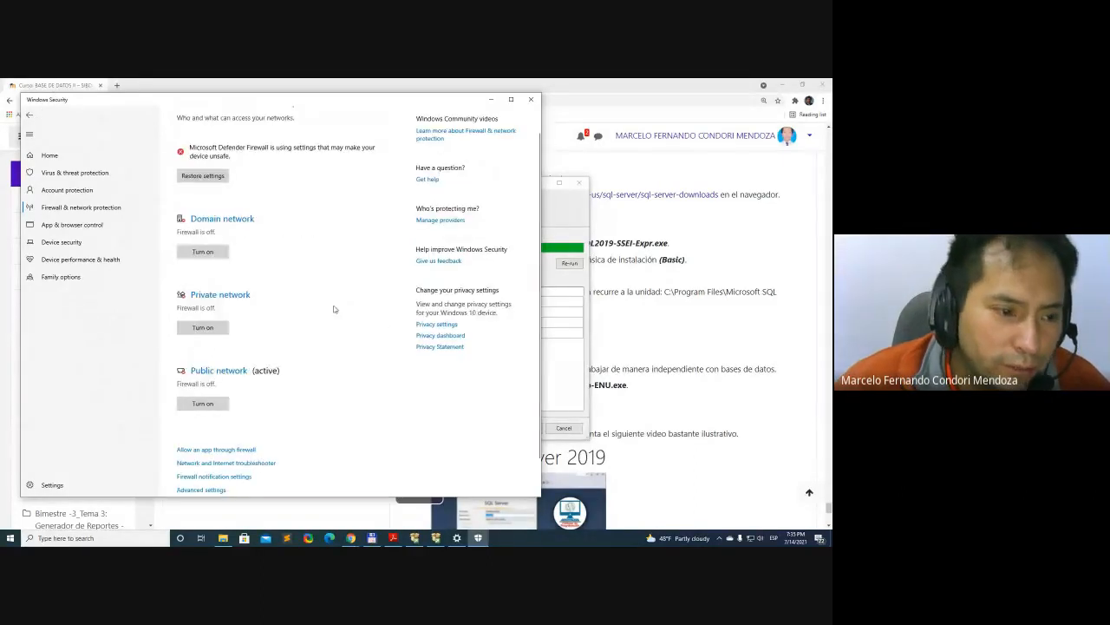
left_click(492, 102)
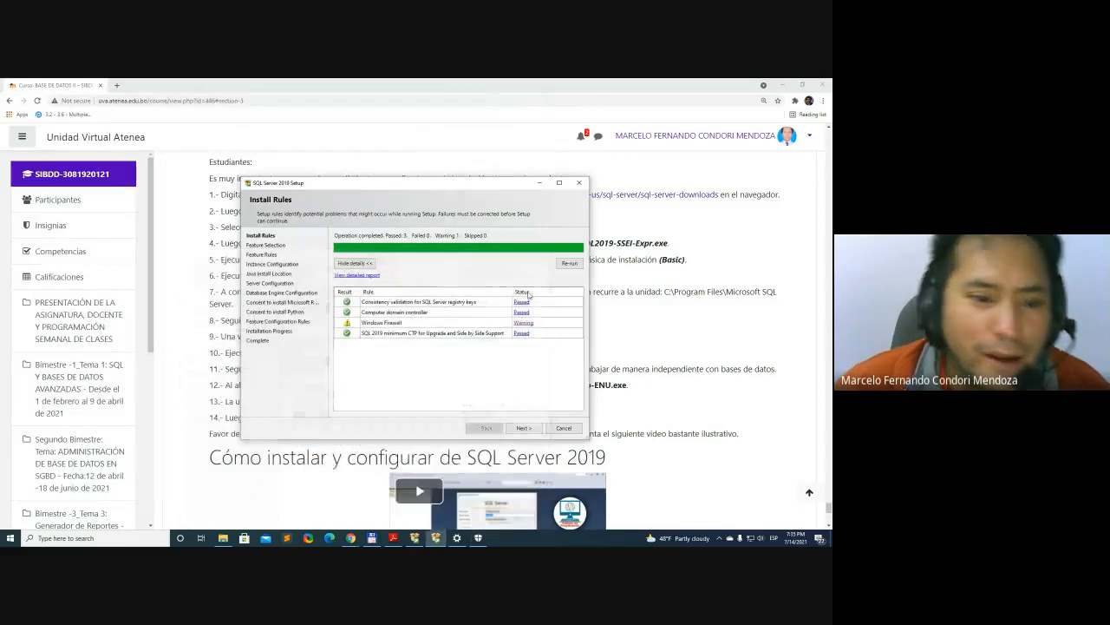
Recheck Install Rules by going back from Feature Selection, and return to Feature Selection to look through the features list
left_click_drag(429, 185, 422, 178)
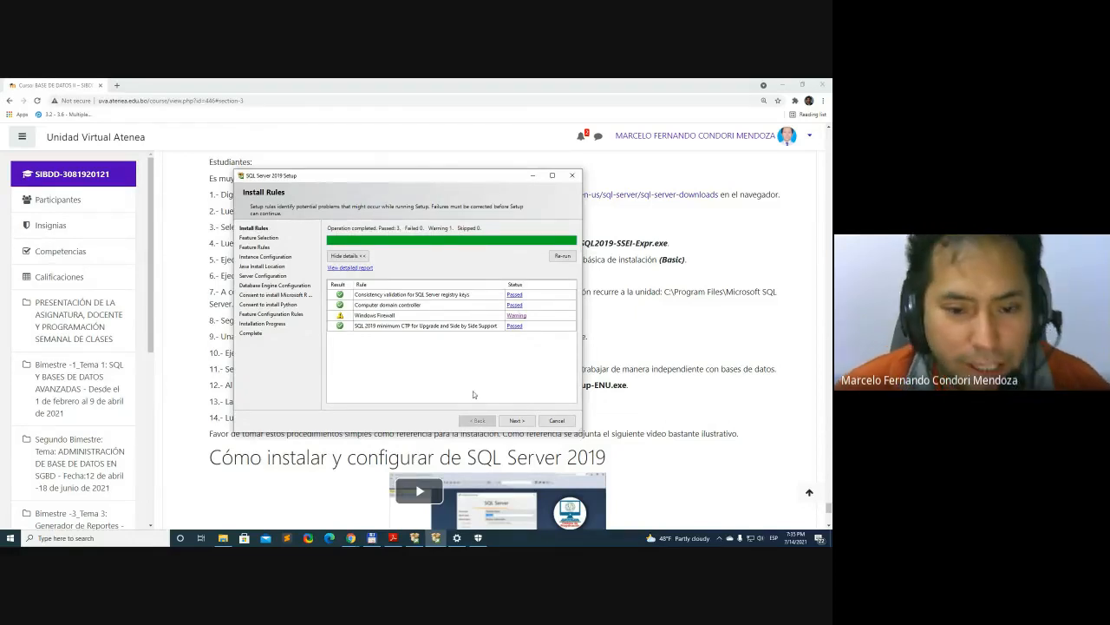
left_click(517, 419)
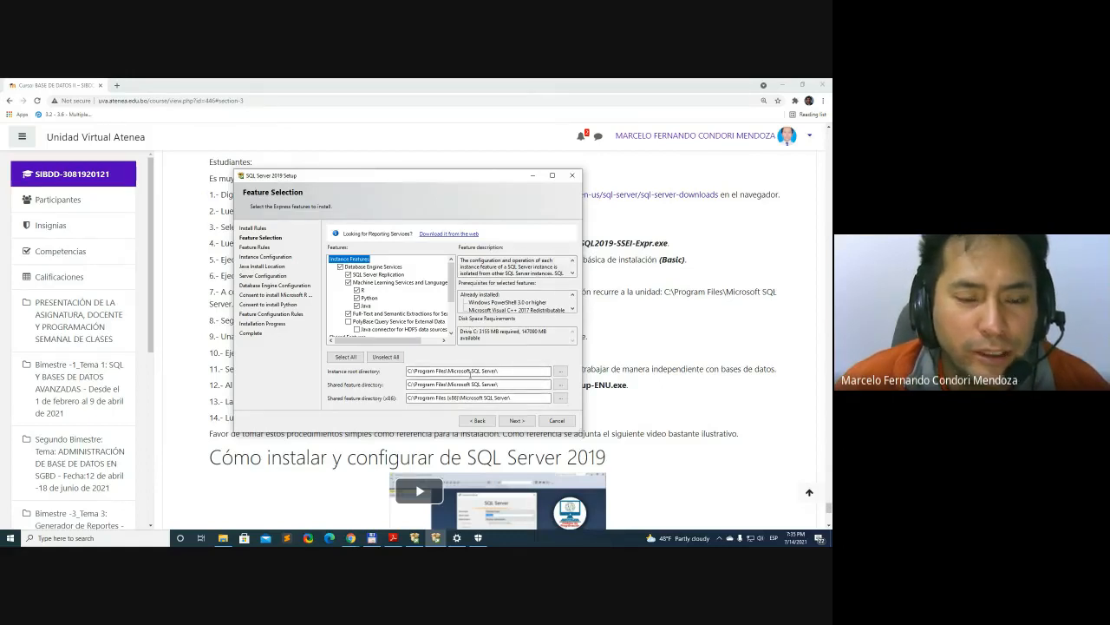
left_click(479, 421)
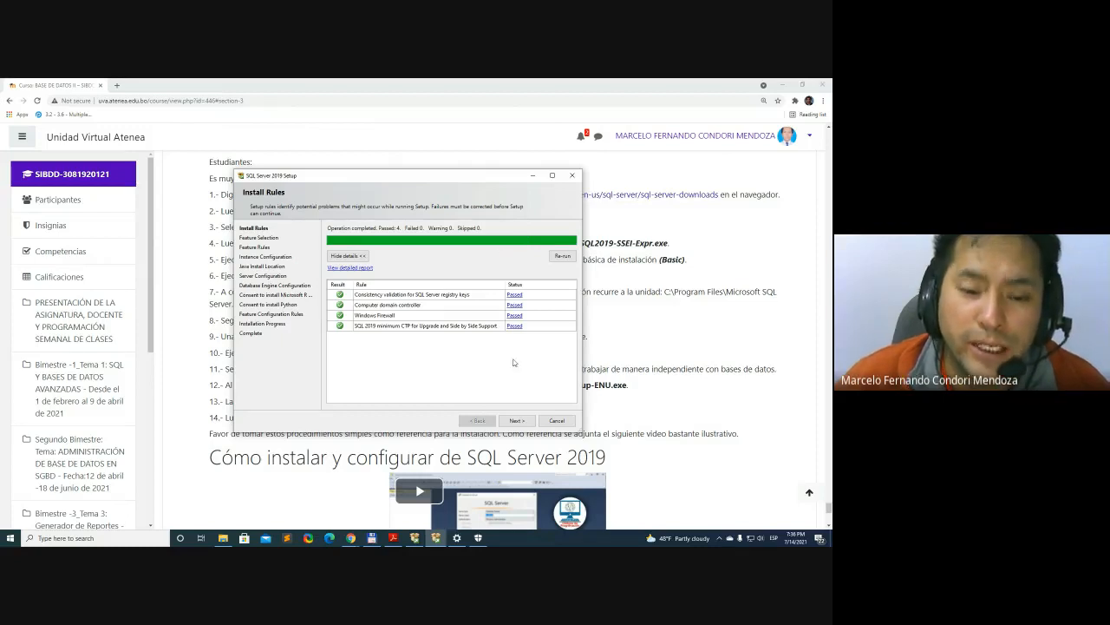
left_click(524, 421)
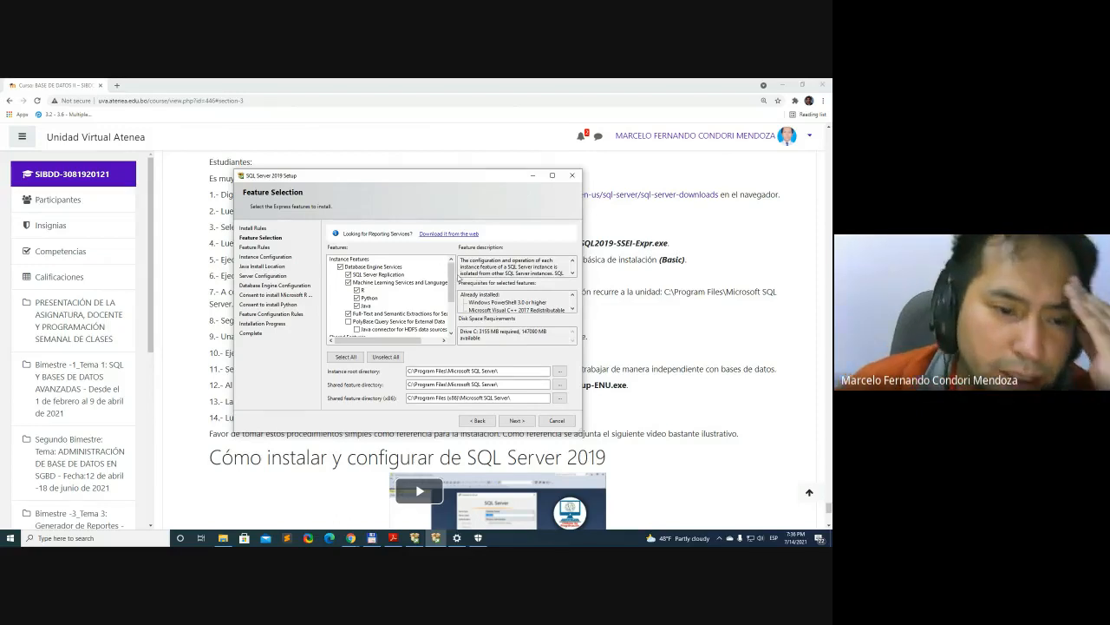
left_click_drag(455, 274, 455, 309)
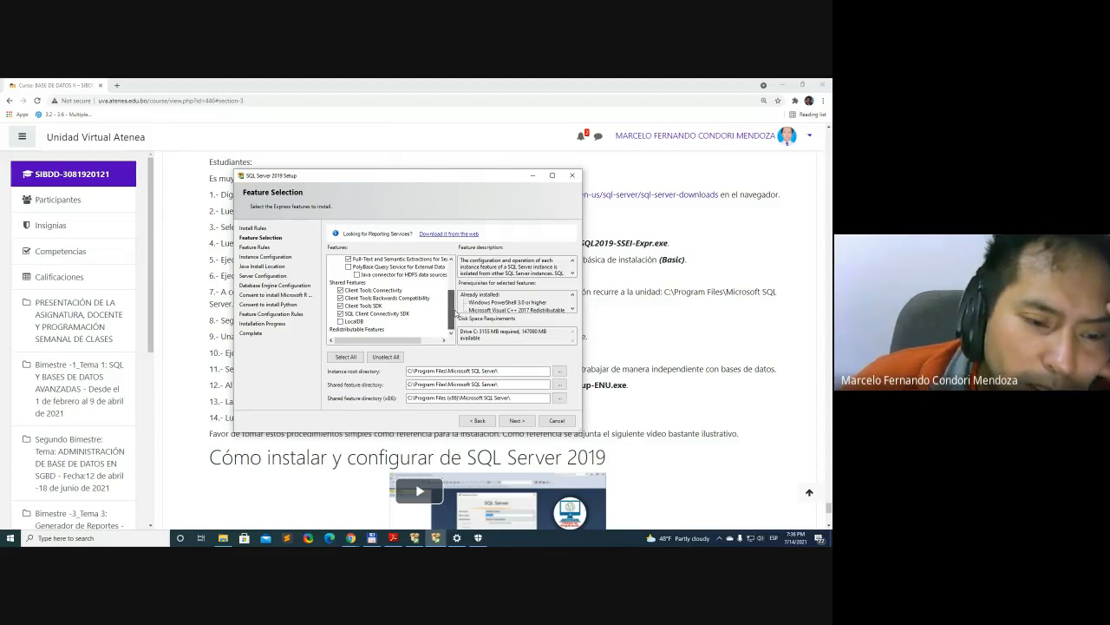
left_click_drag(453, 314, 457, 275)
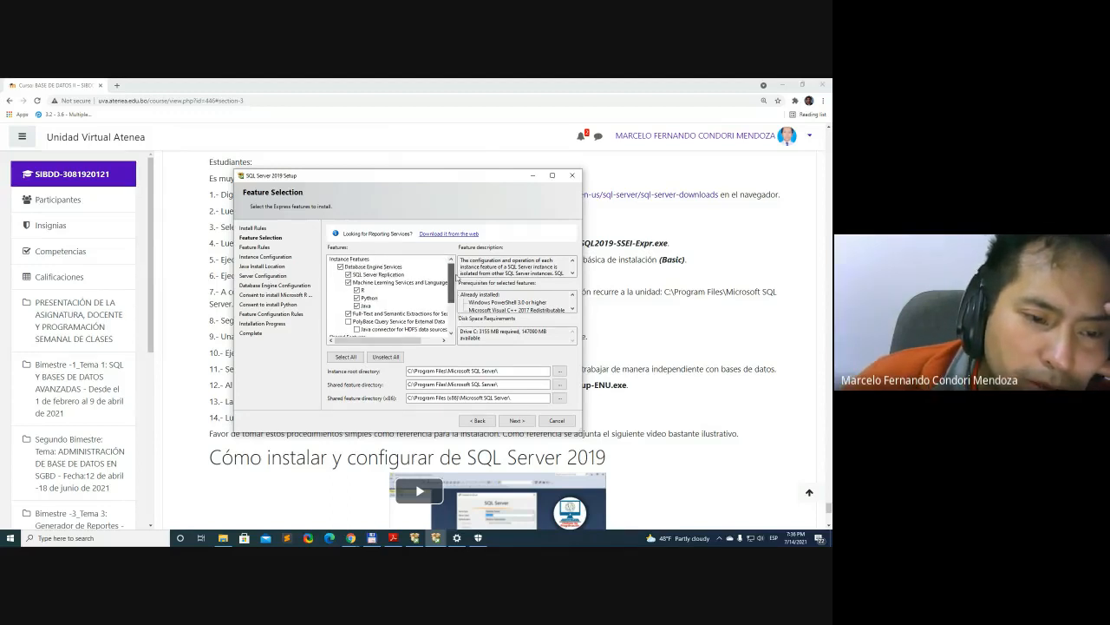
Maximize the Setup window, exclude SQL Server Replication, and read its description and the one for Database Engine Services
left_click(551, 175)
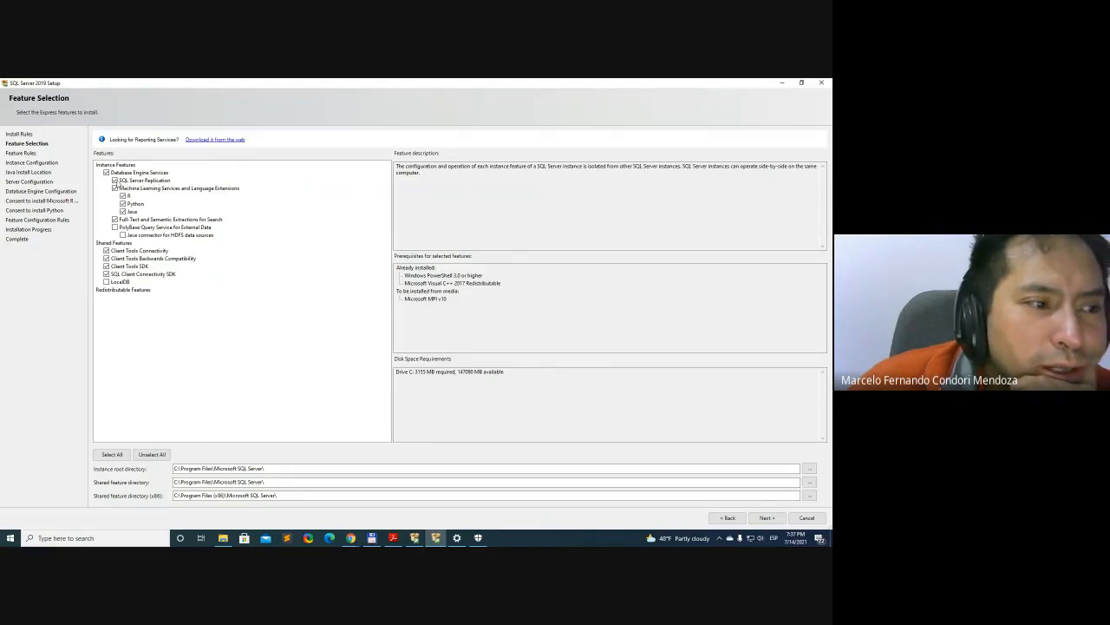
left_click(116, 181)
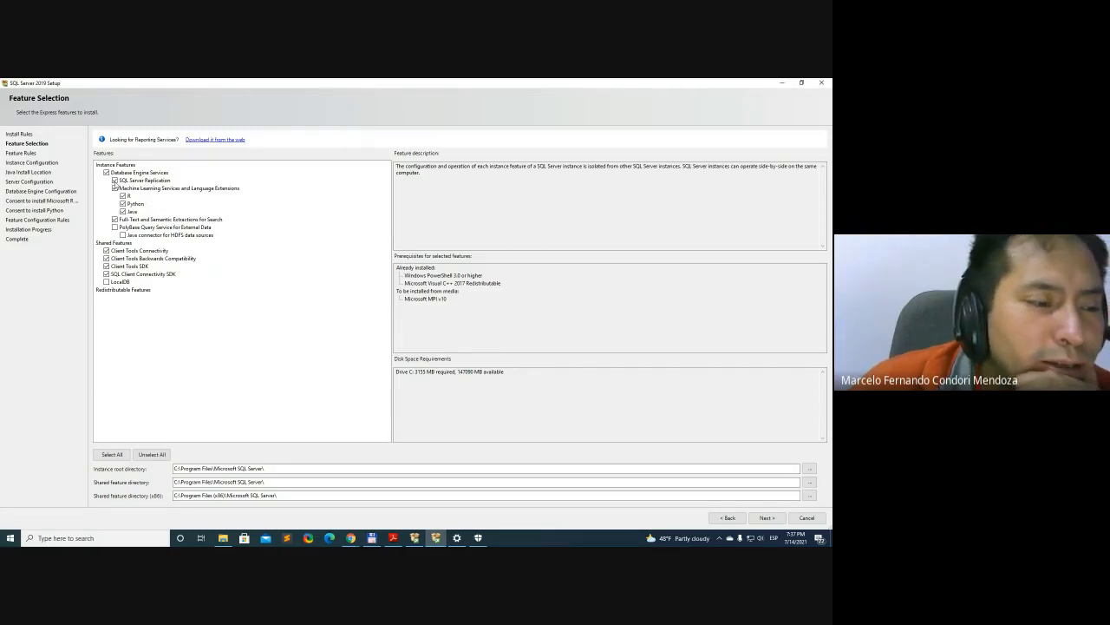
left_click(115, 180)
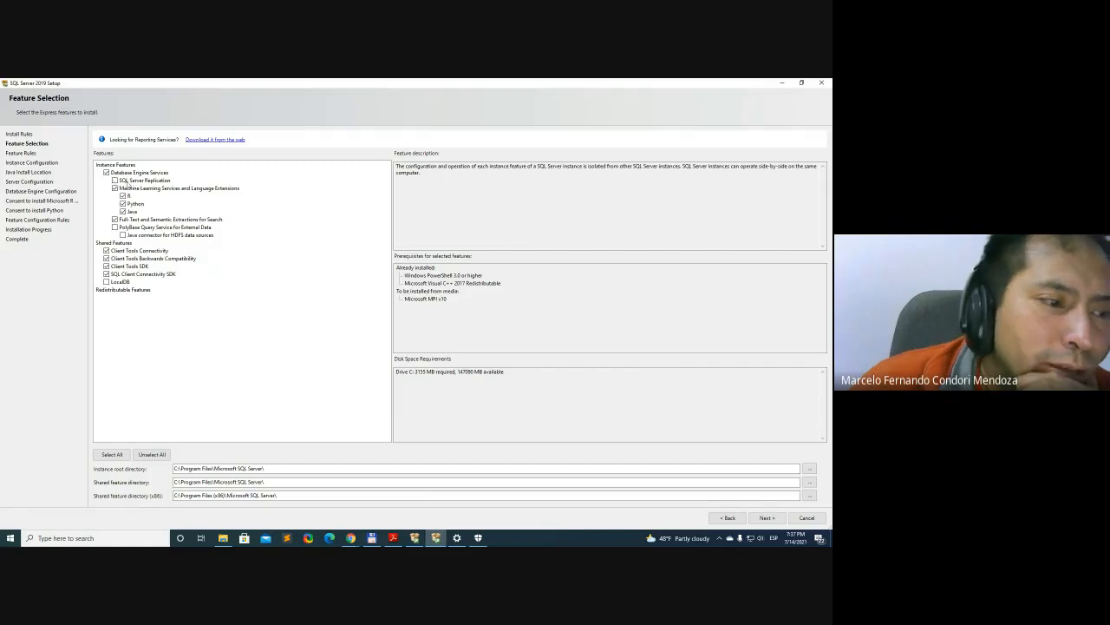
left_click(122, 182)
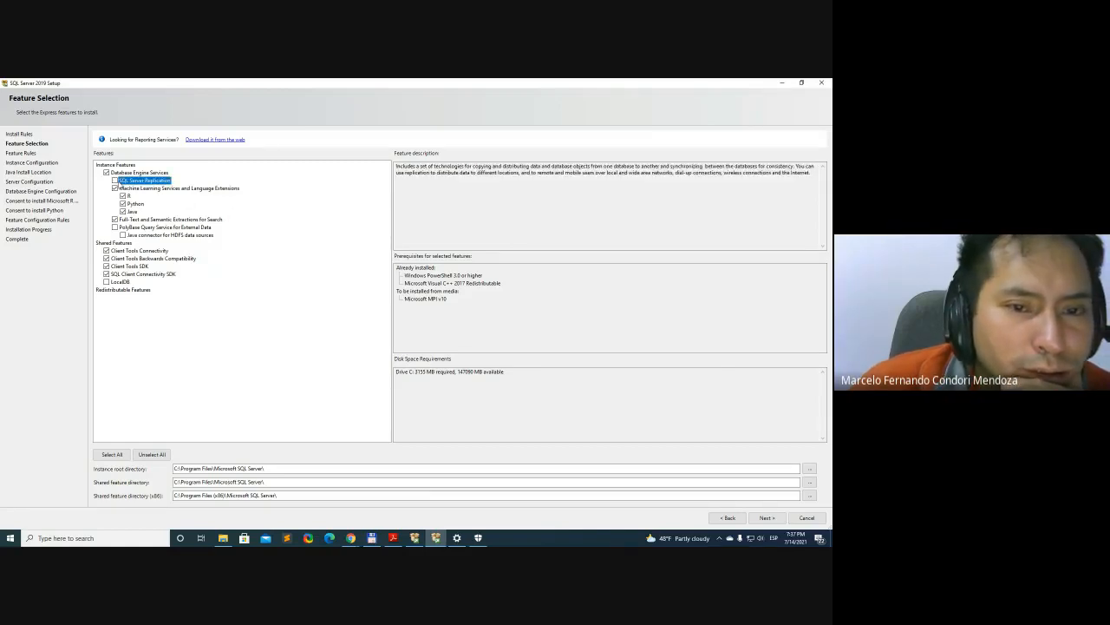
left_click(114, 180)
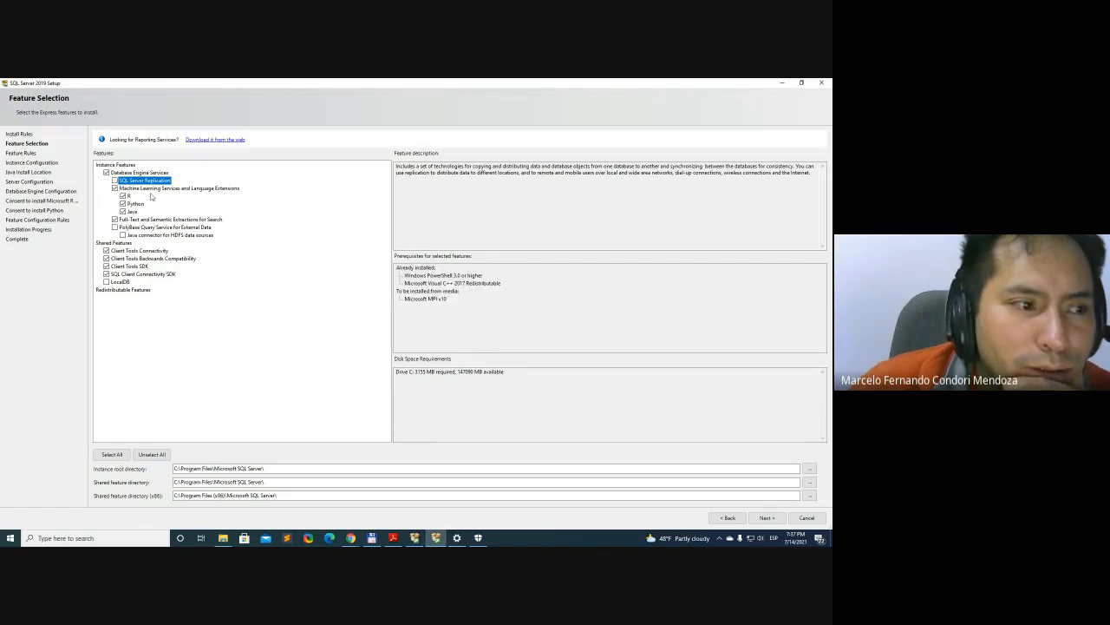
left_click(156, 175)
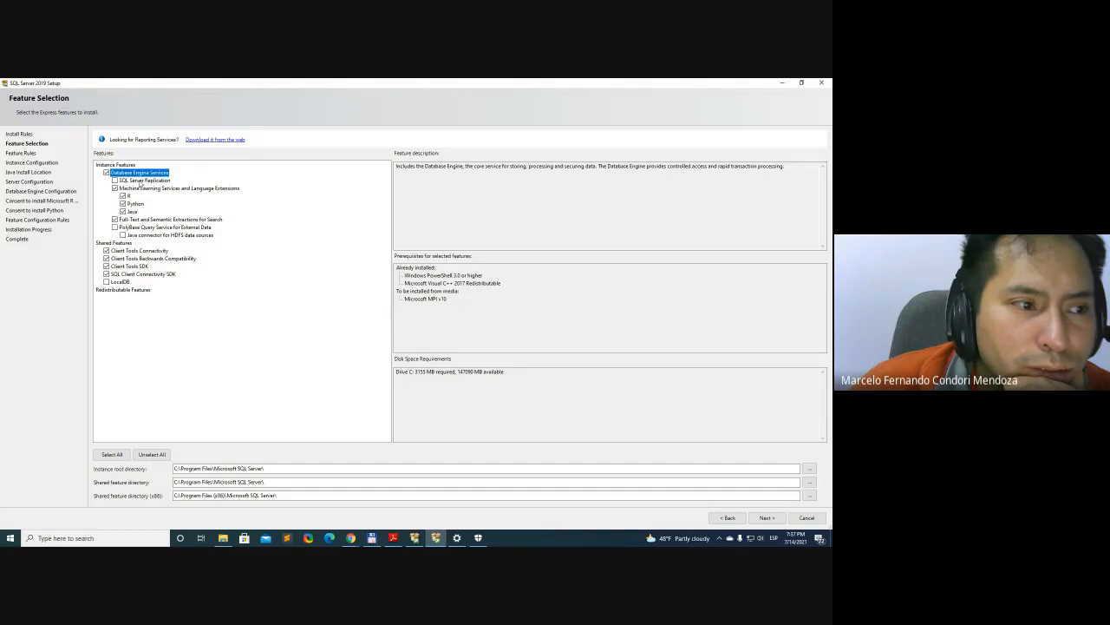
left_click(140, 180)
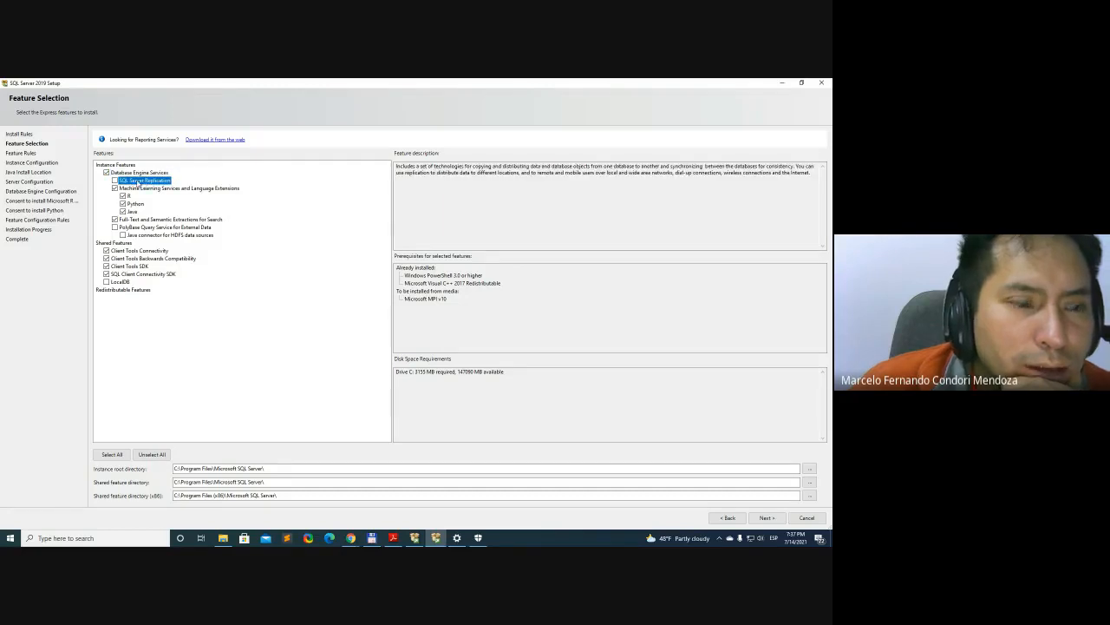
left_click(165, 175)
left_click(161, 180)
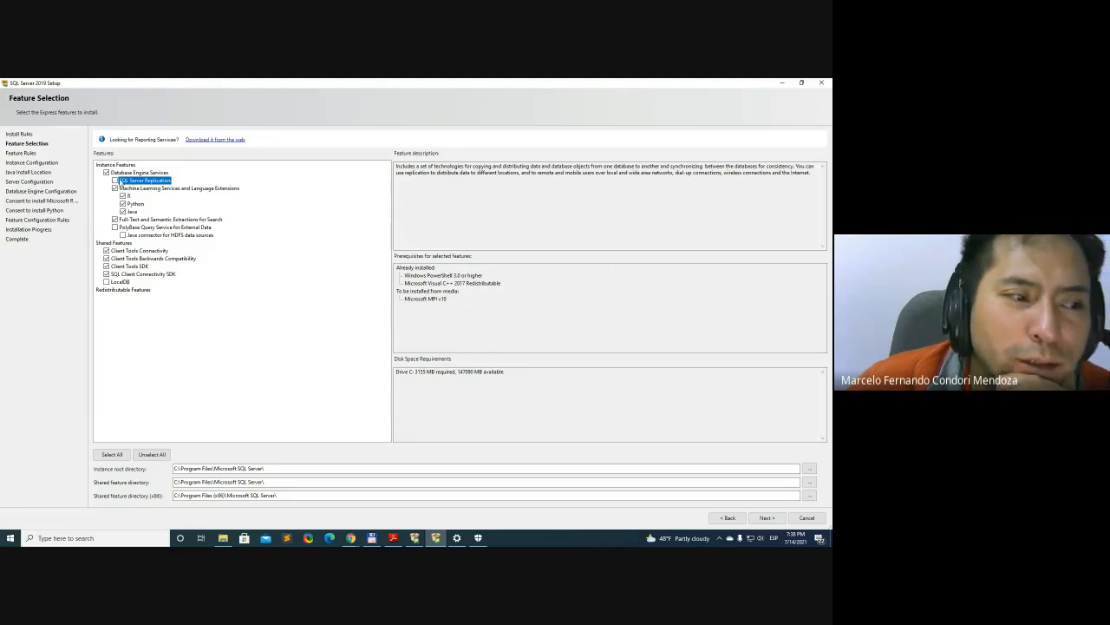
left_click(466, 214)
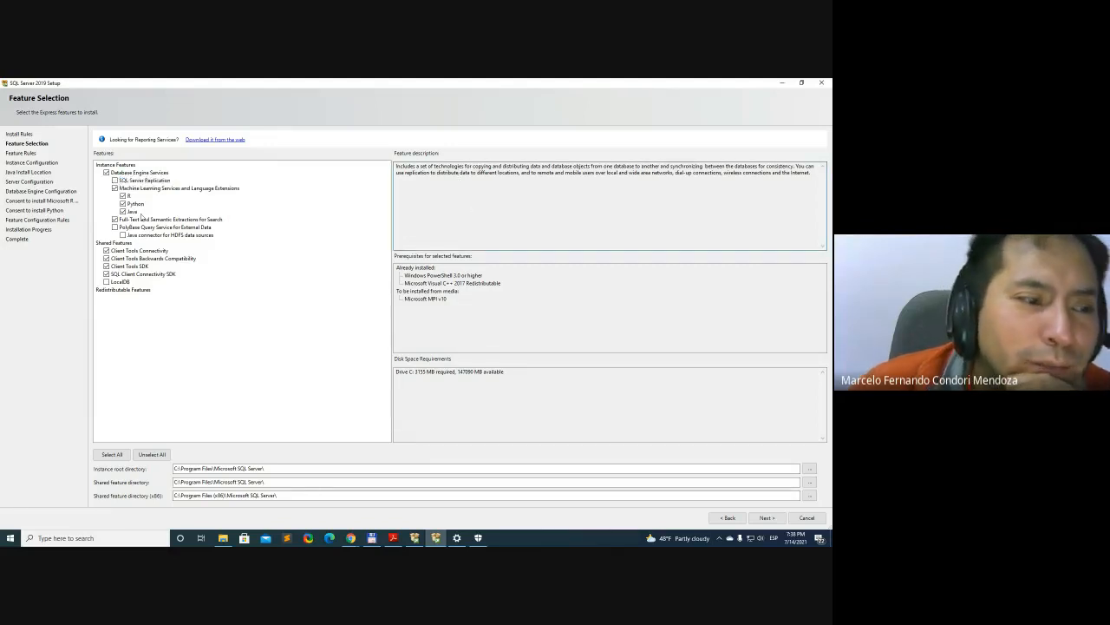
Exclude Machine Learning Services and Language Extensions and Full-Text and Semantic Extractions for Search from the instance features
left_click(202, 190)
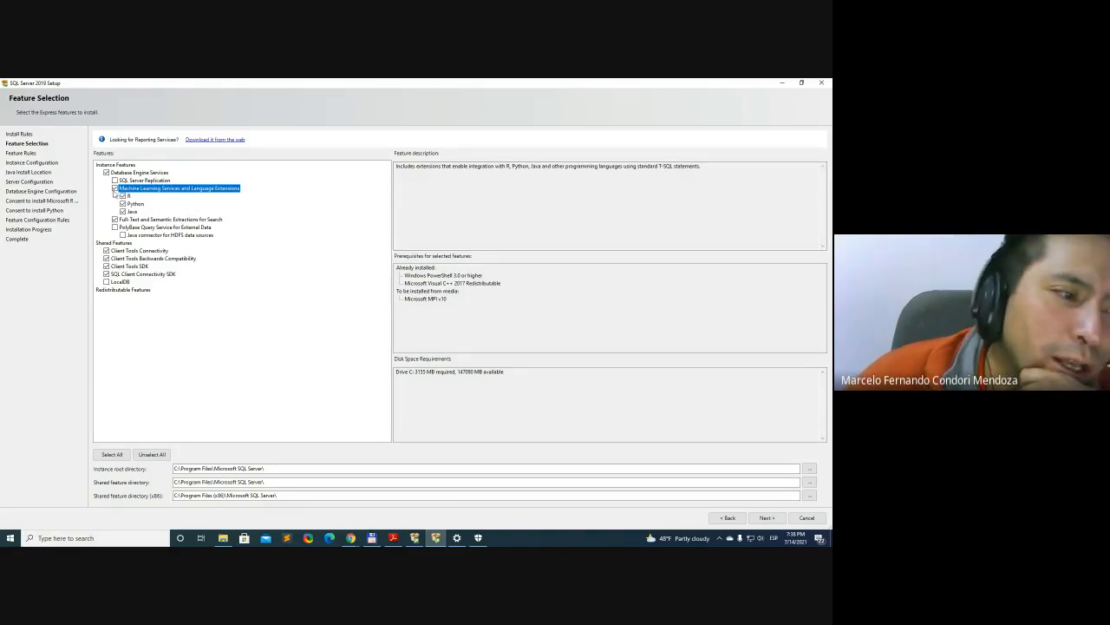
left_click(115, 189)
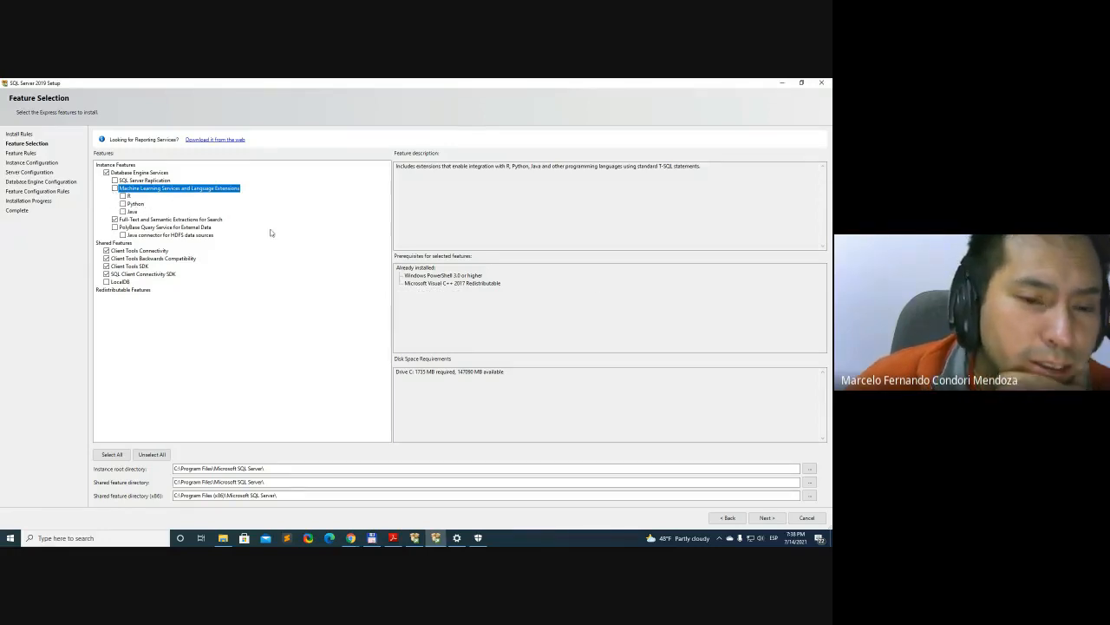
left_click(205, 220)
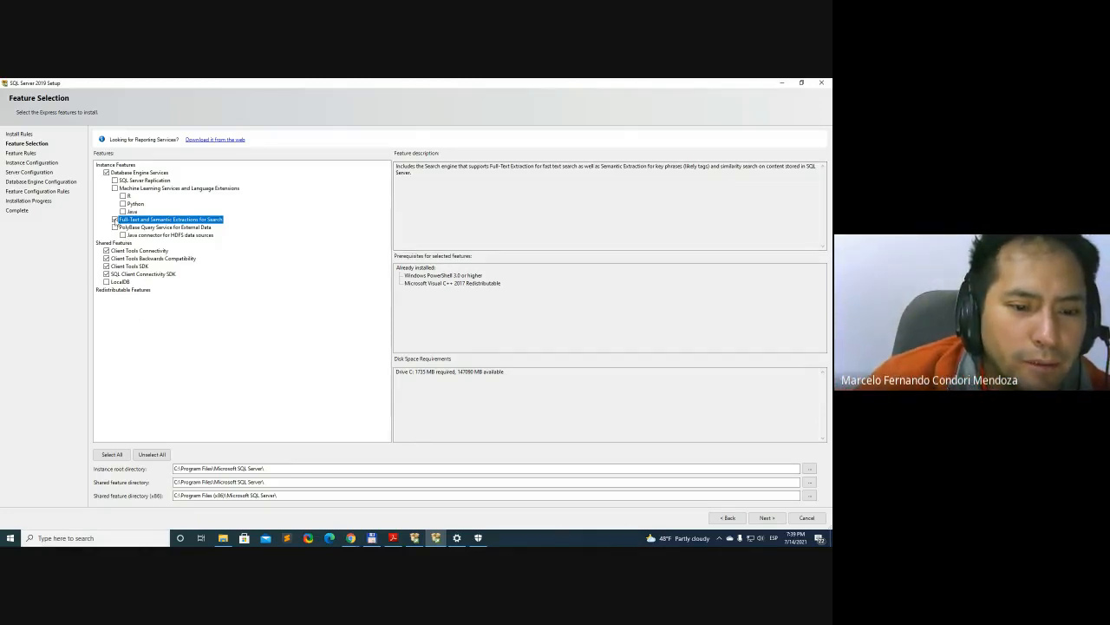
left_click(114, 220)
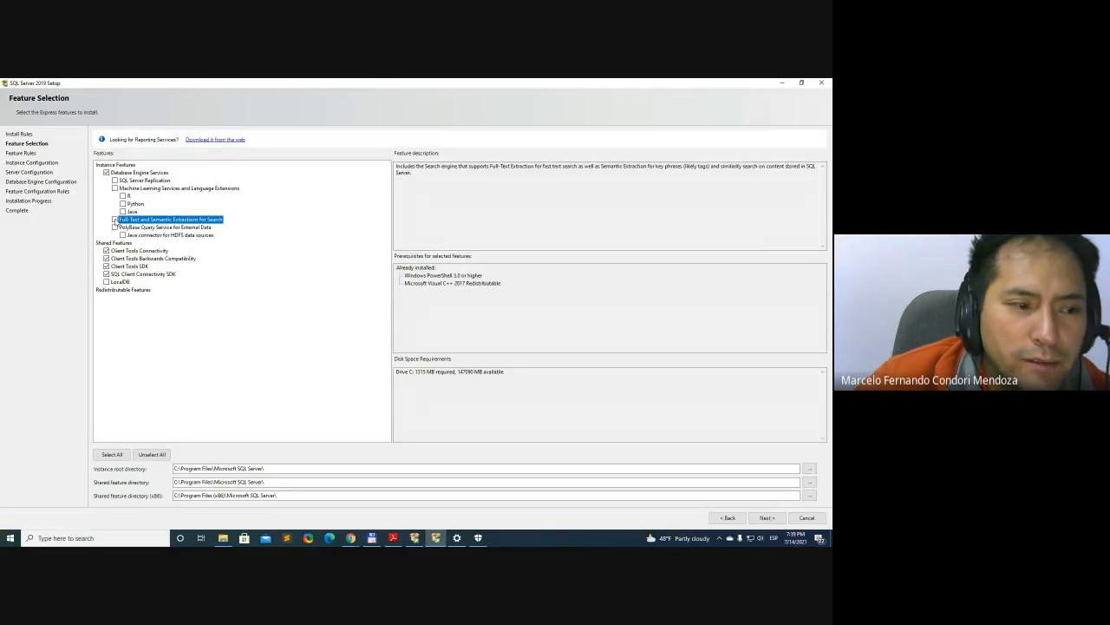
left_click(114, 220)
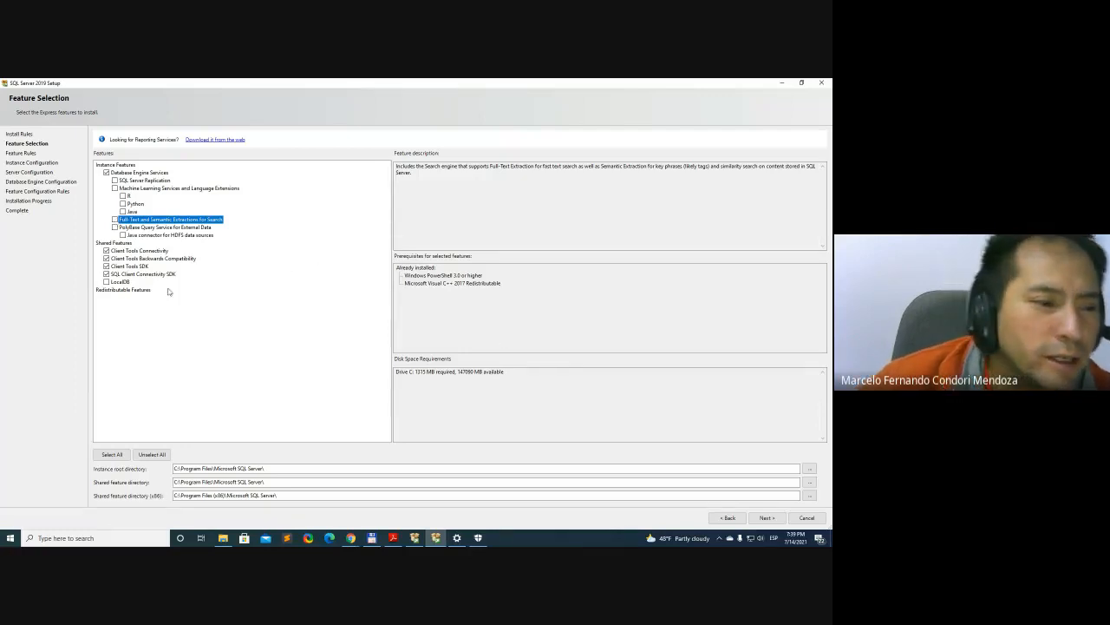
Go through the descriptions of the shared features and exclude Client Tools SDK from the installation
left_click(122, 246)
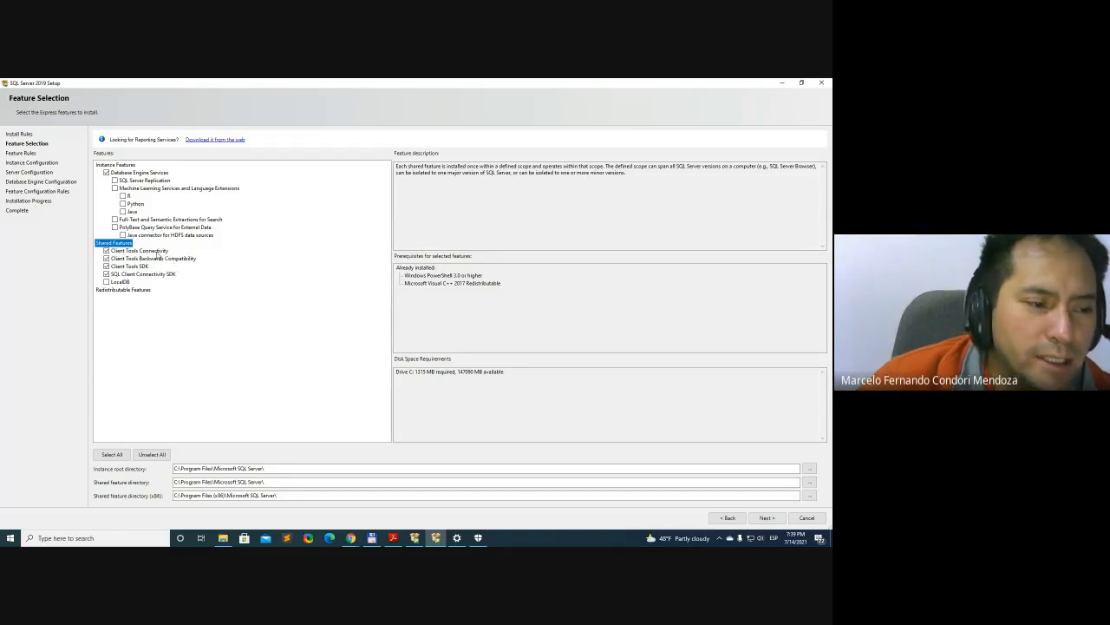
left_click(158, 251)
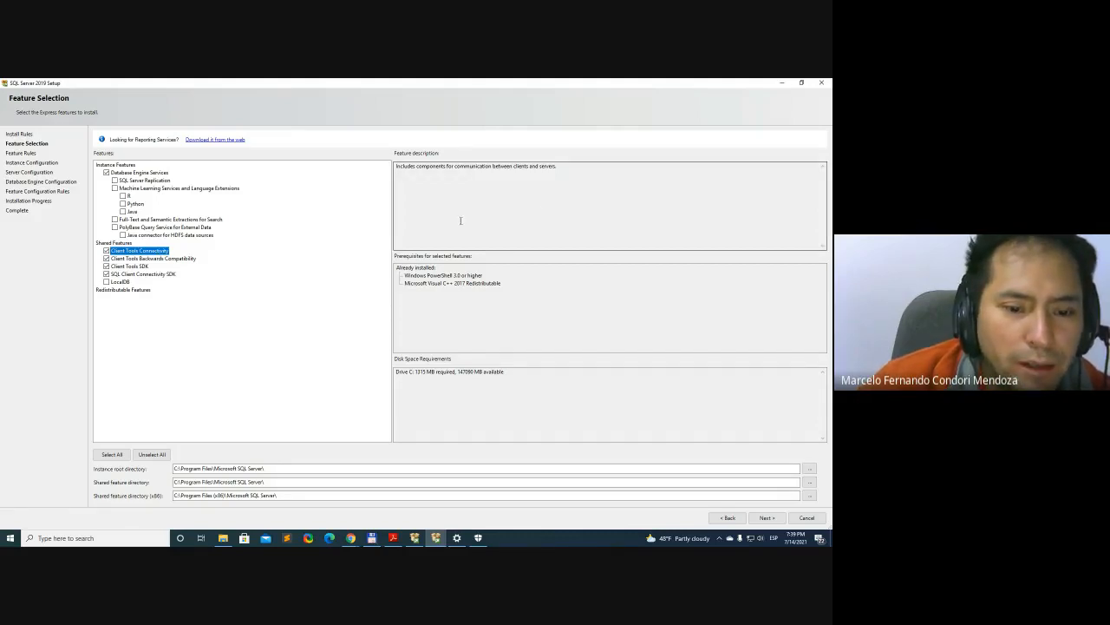
left_click(107, 251)
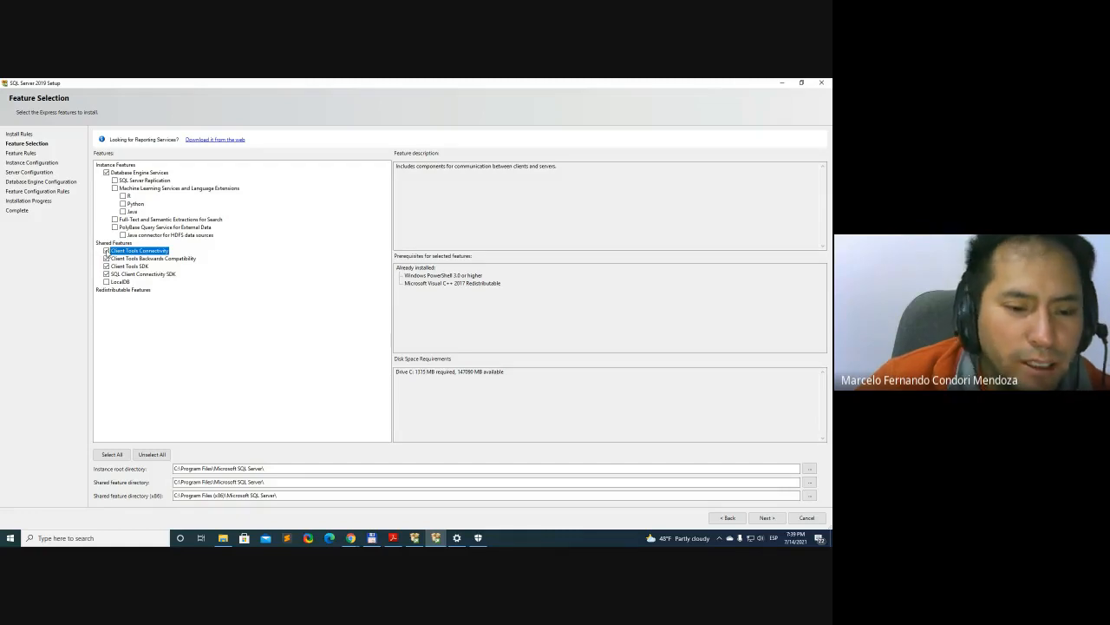
left_click(147, 258)
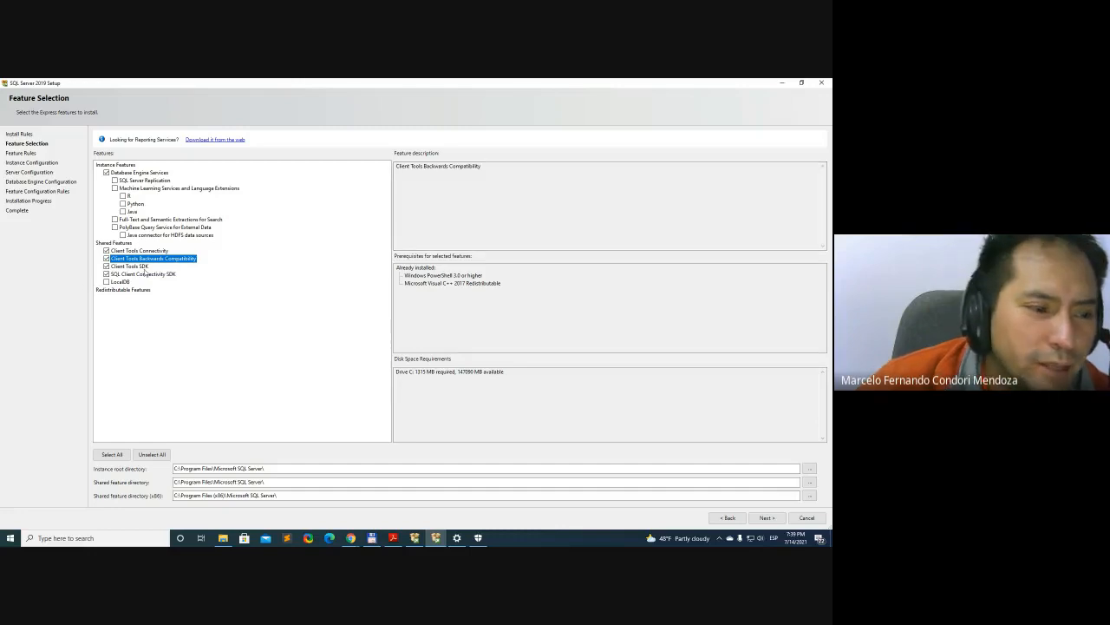
left_click(144, 267)
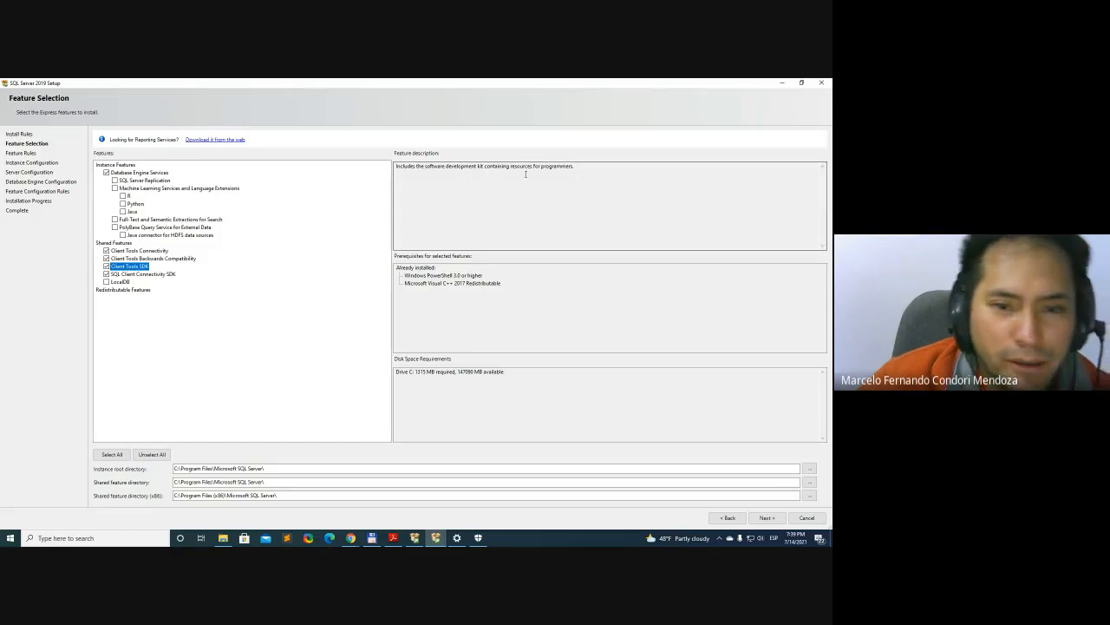
left_click(147, 276)
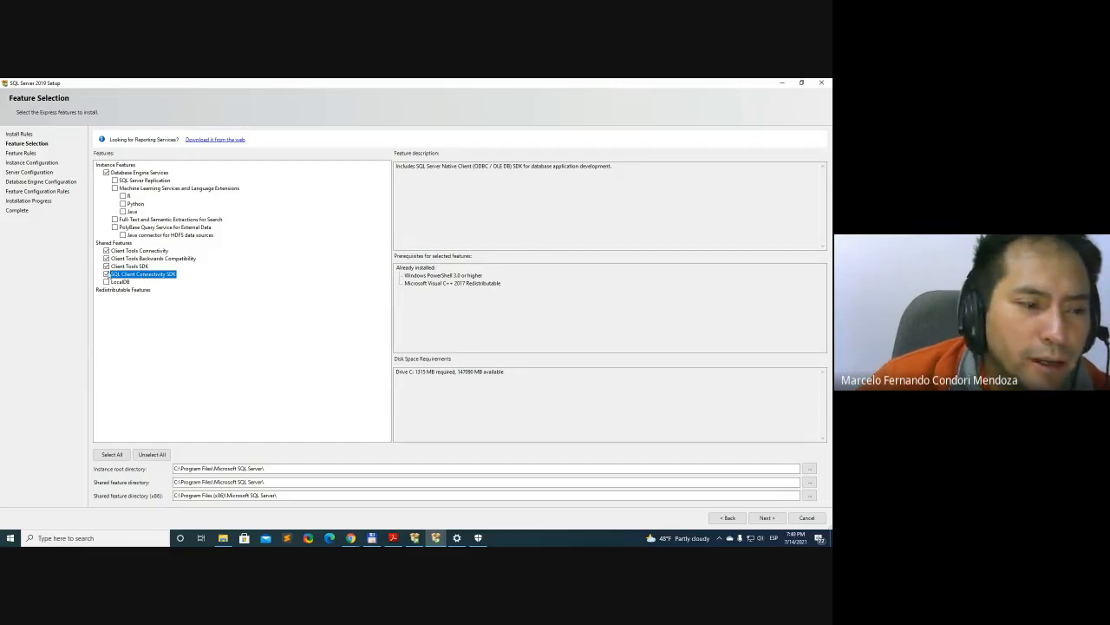
left_click(106, 274)
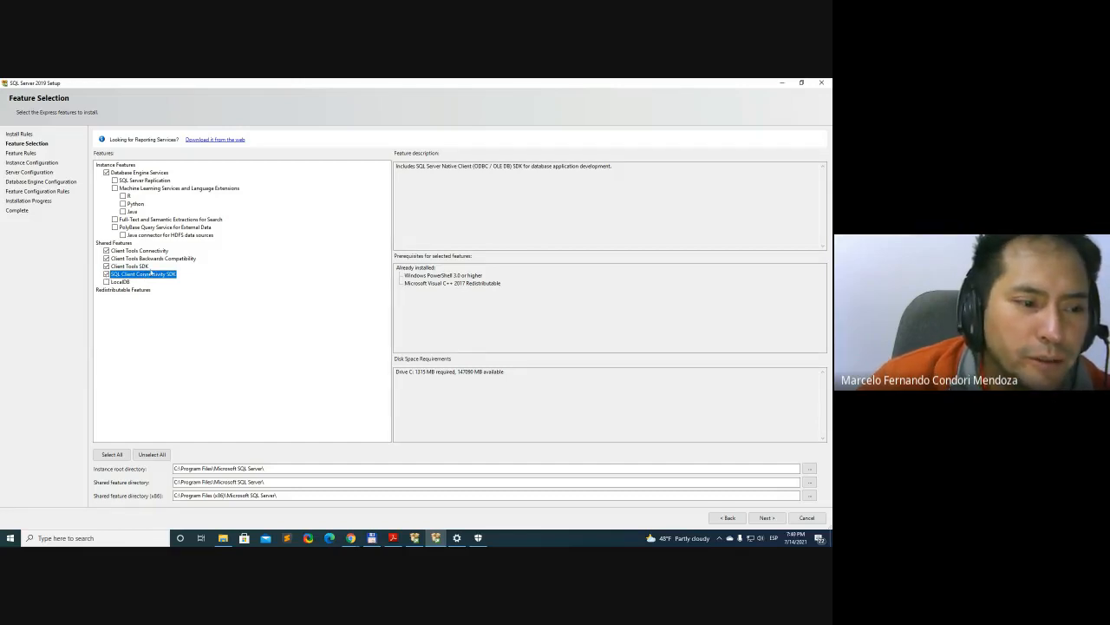
left_click(141, 266)
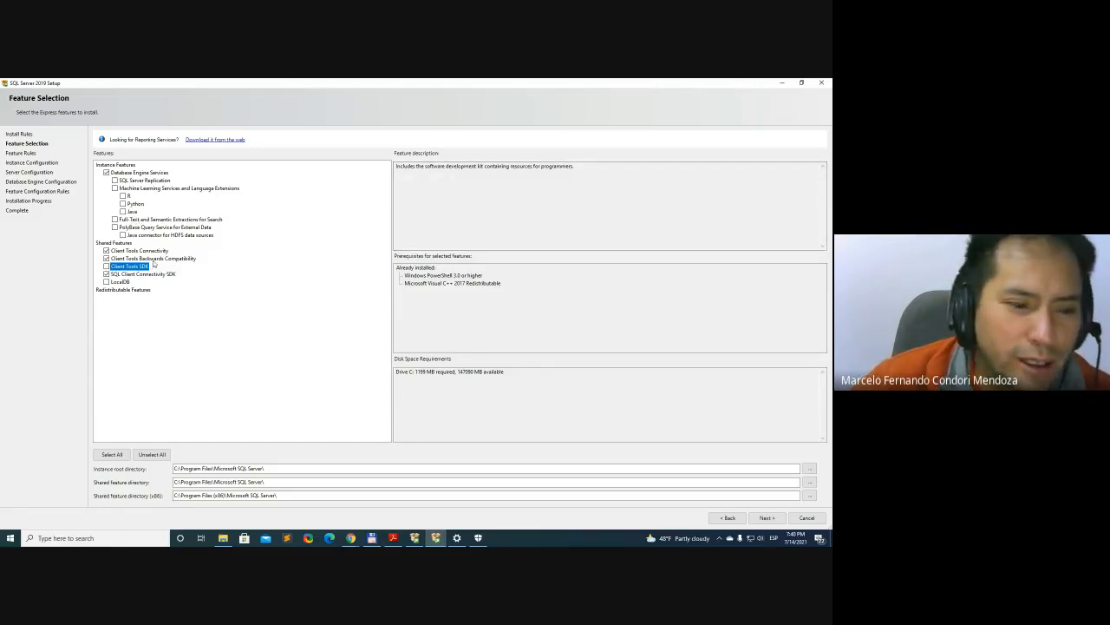
Review the descriptions of Client Tools Backwards Compatibility, Client Tools Connectivity and Database Engine Services
left_click(151, 260)
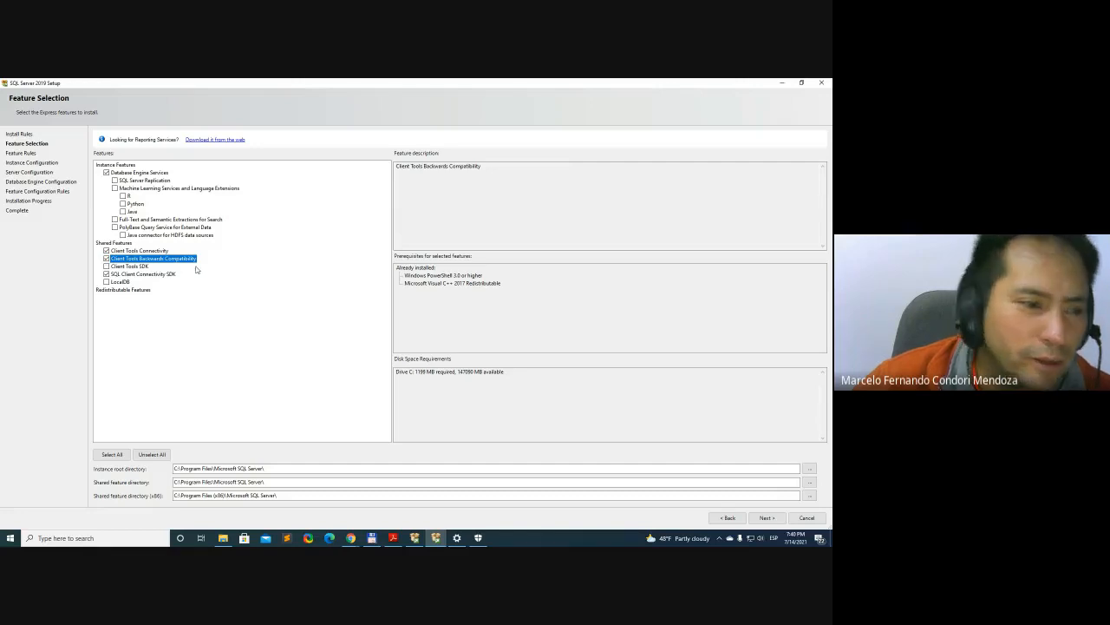
left_click(165, 250)
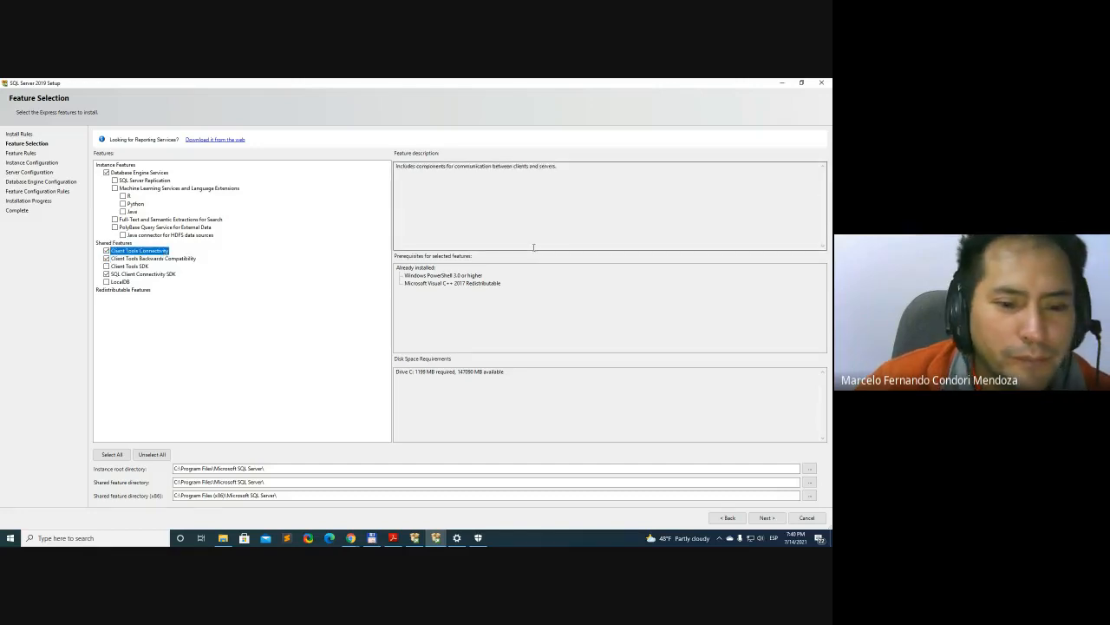
left_click(167, 259)
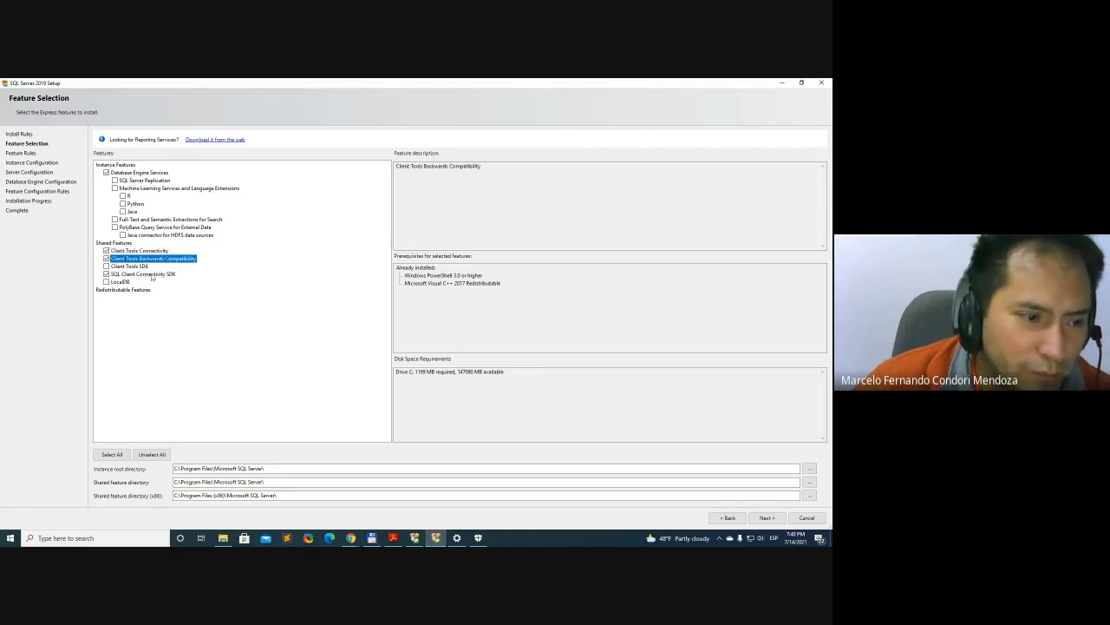
left_click(168, 265)
left_click(168, 258)
left_click(160, 250)
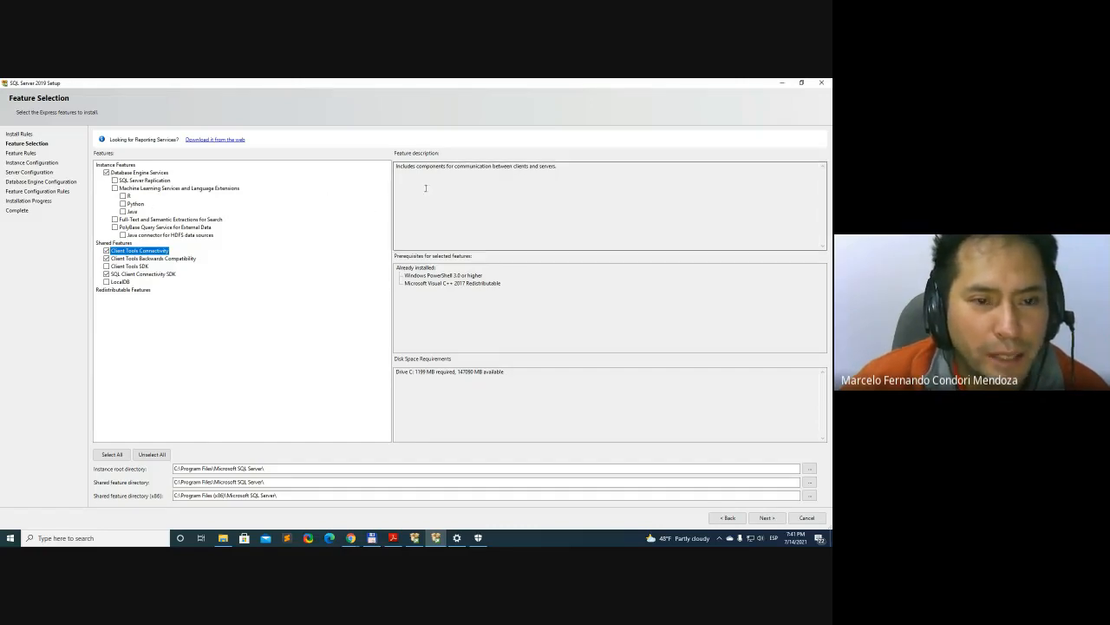
left_click(144, 173)
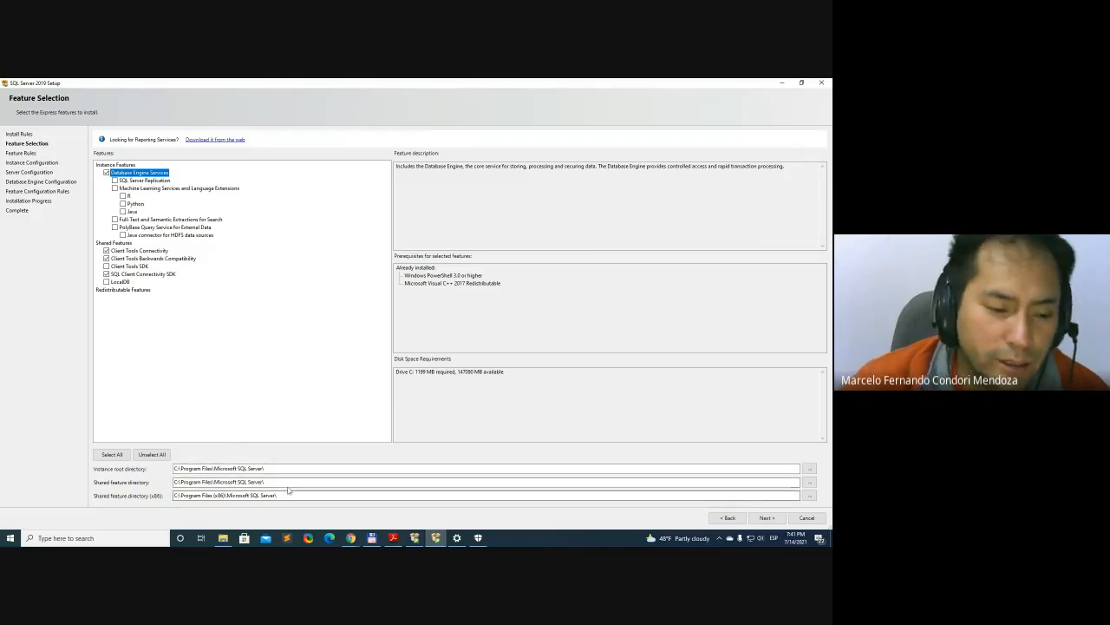
Switch to Total Commander, examine the Program Files folders in 02_ToInstallSW\SQL2019, and place the window beside the Setup feature list
left_click(373, 538)
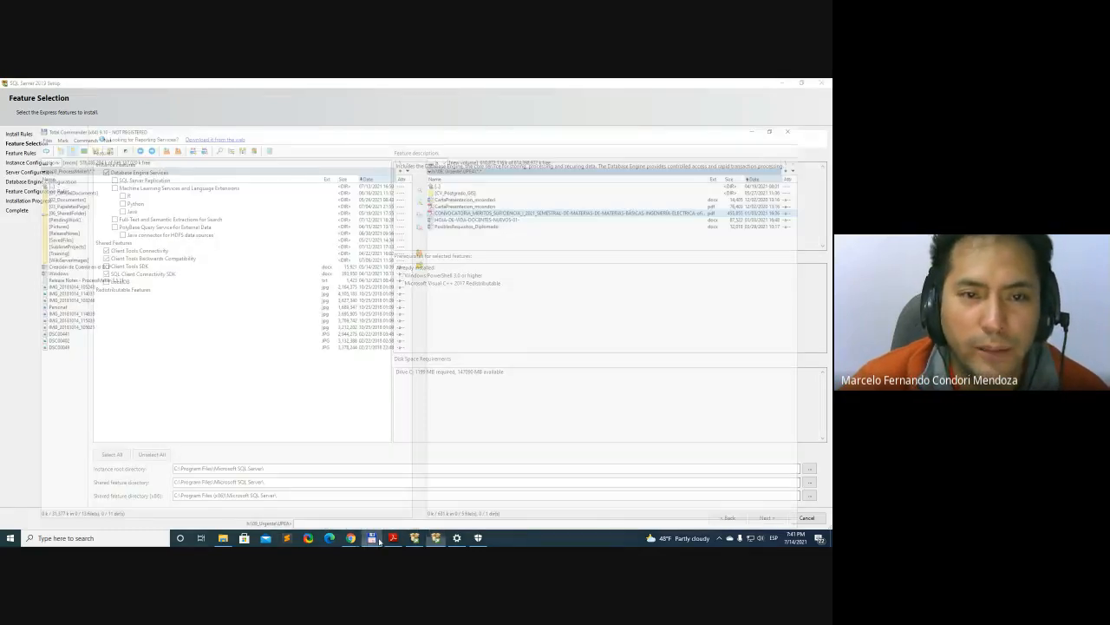
left_click_drag(655, 80, 830, 143)
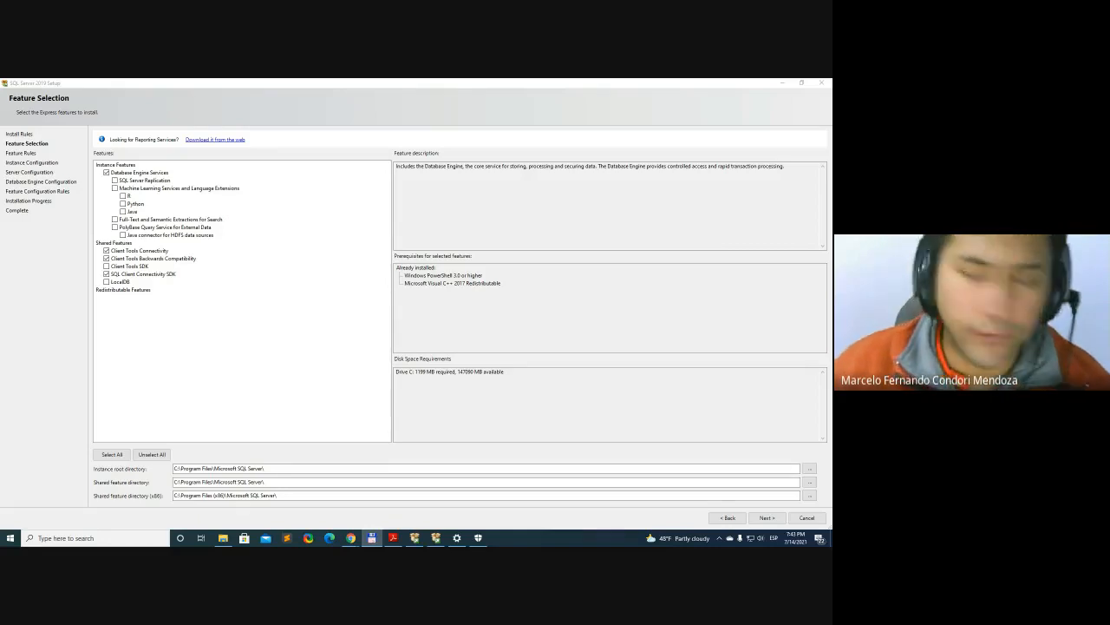
left_click_drag(831, 205, 562, 201)
double_click(561, 202)
double_click(417, 85)
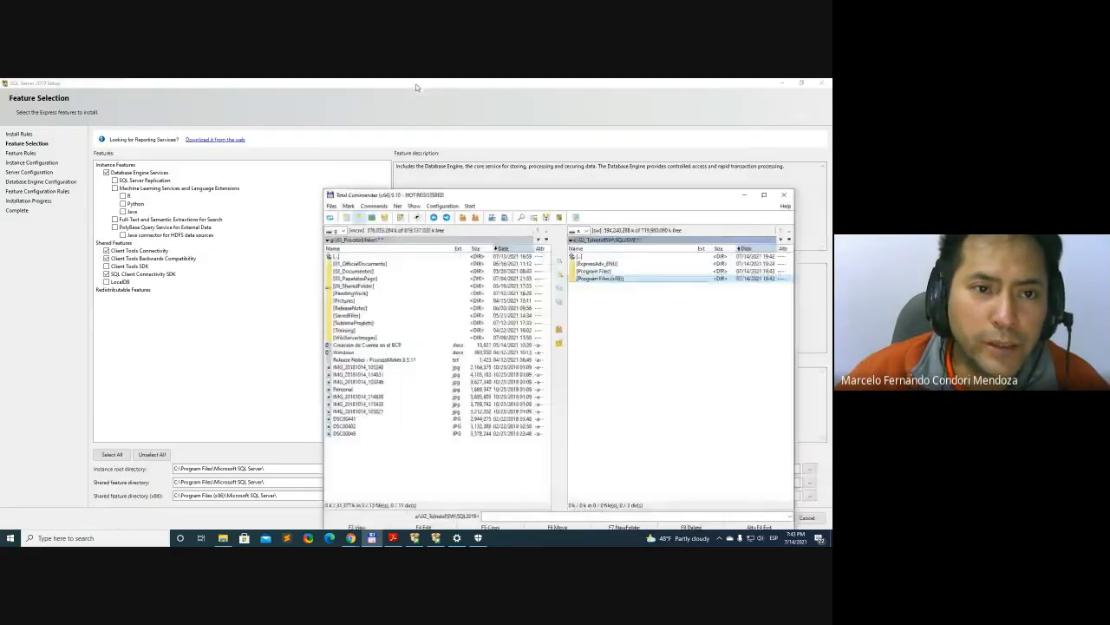
left_click_drag(493, 198, 832, 202)
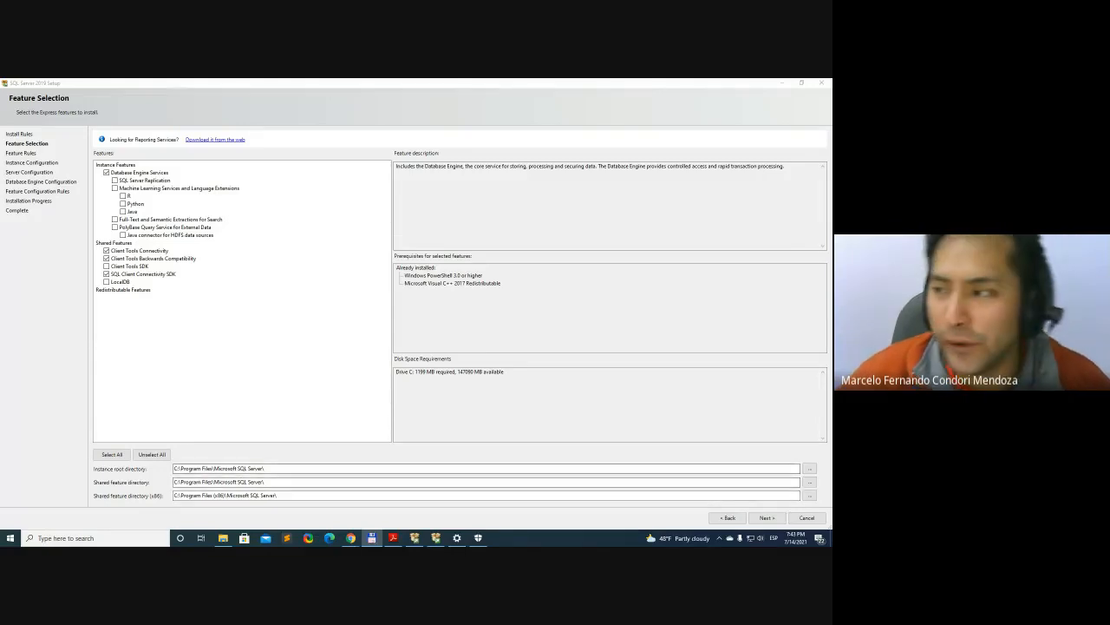
left_click_drag(831, 256, 653, 256)
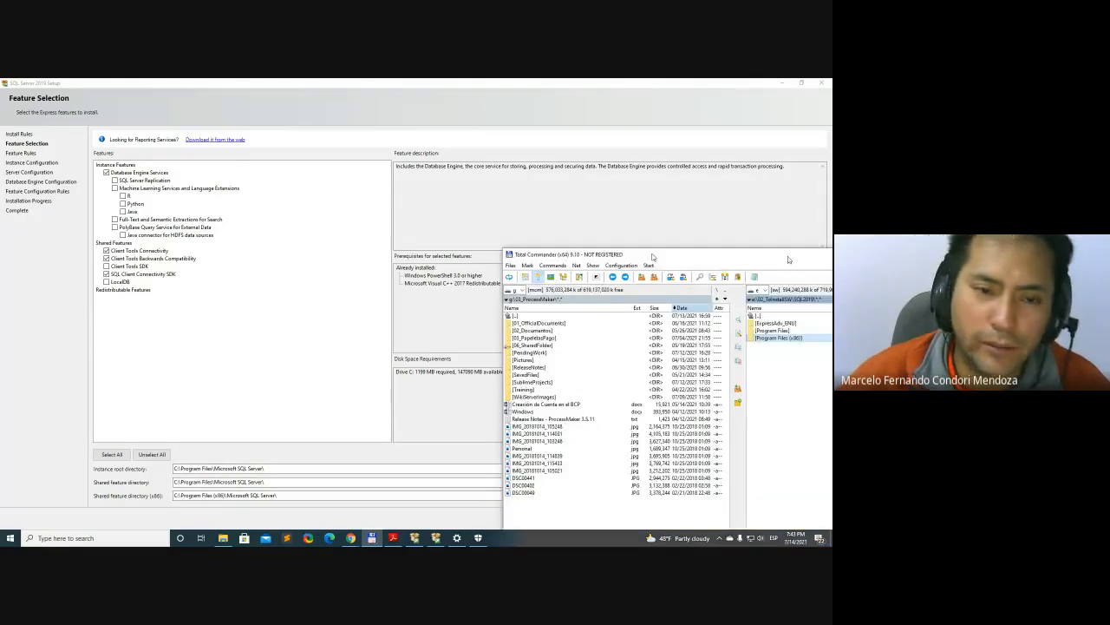
double_click(788, 256)
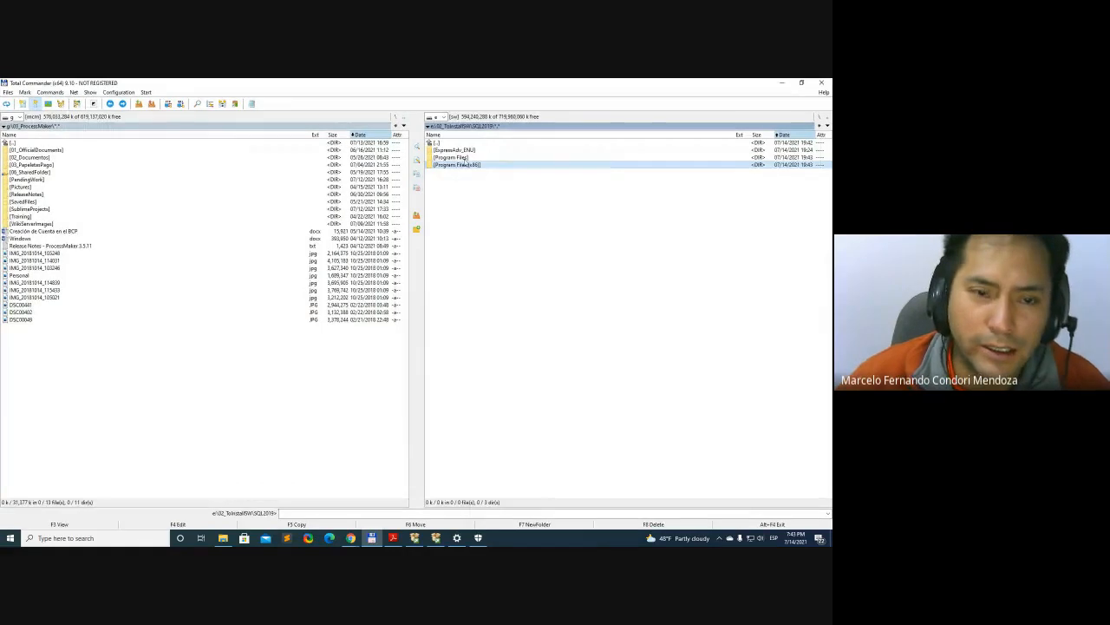
left_click(464, 158)
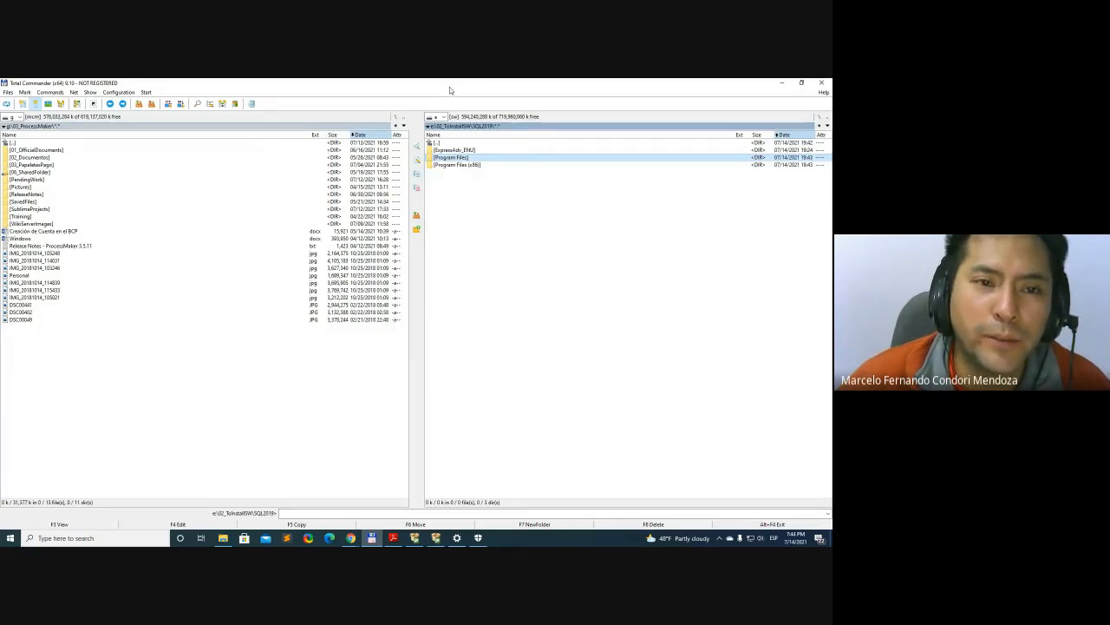
left_click_drag(450, 87, 710, 177)
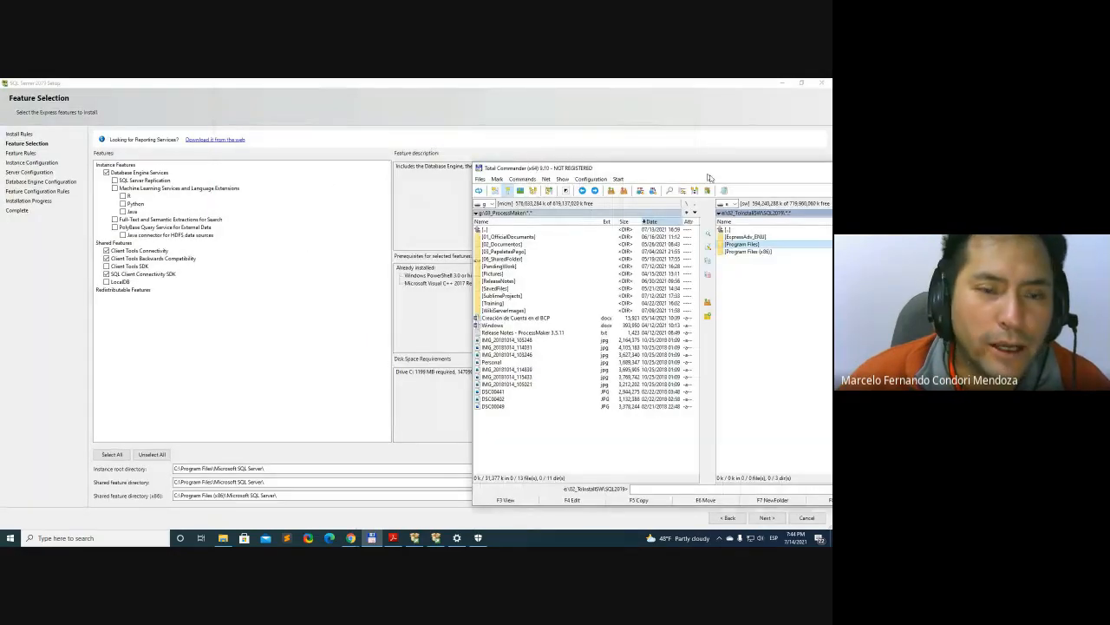
Maximize the Total Commander window and examine the contents of the Program Files and Program Files (x86) folders under SQL2019
double_click(709, 176)
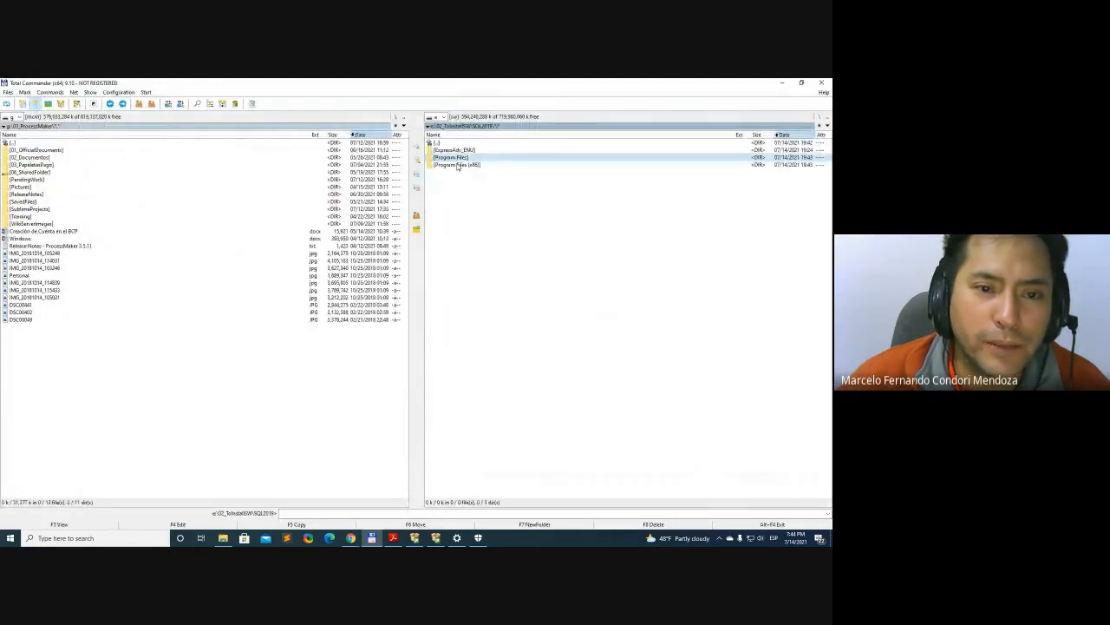
left_click(457, 167)
key("Up")
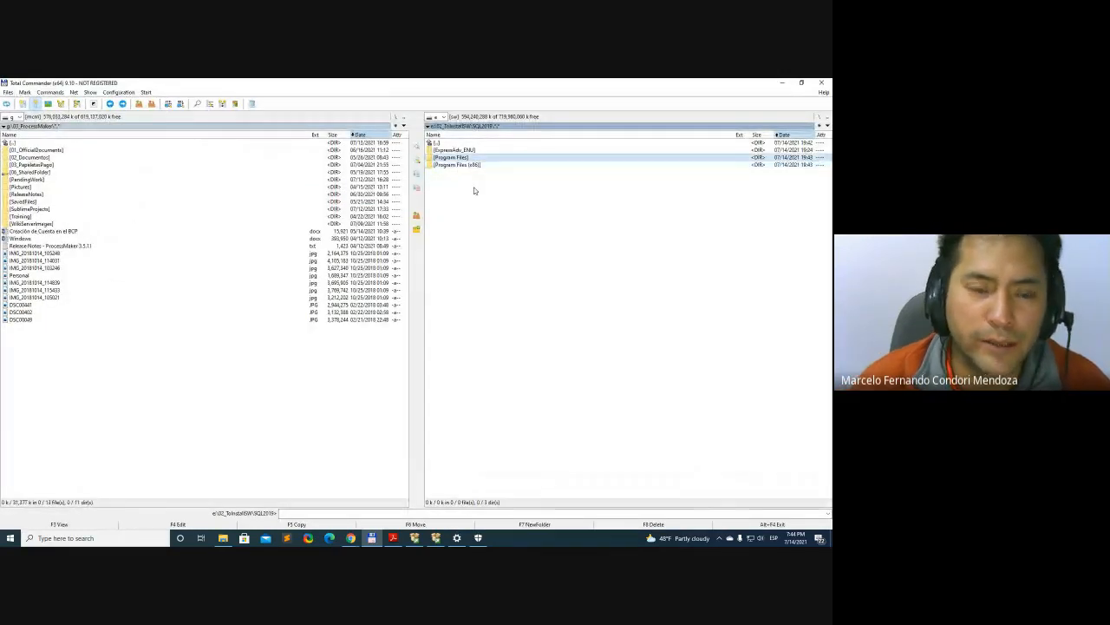
key("Return")
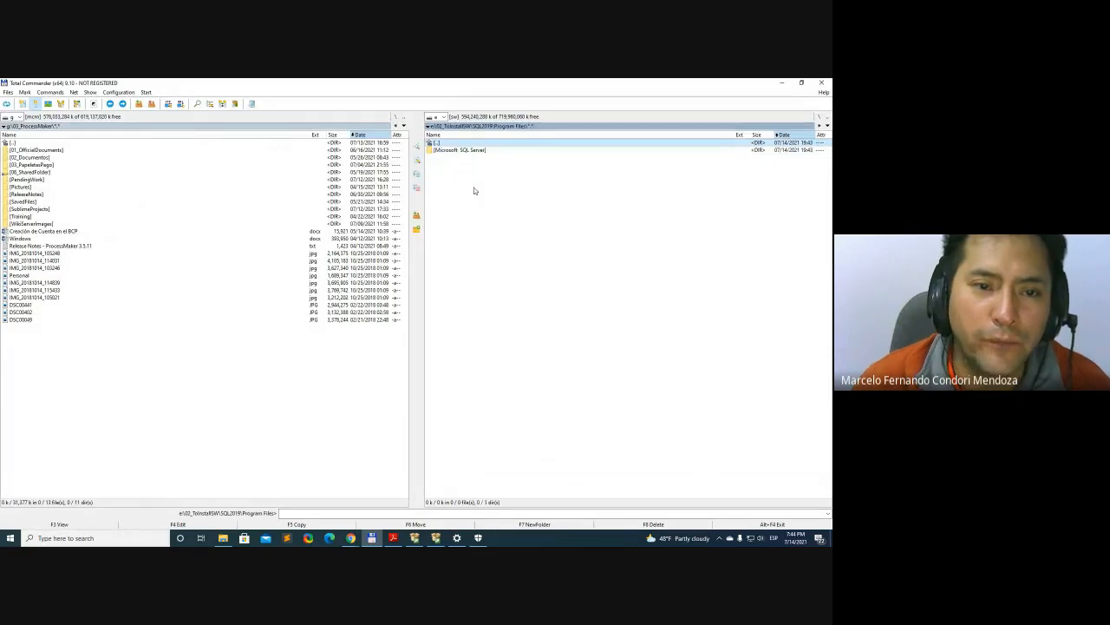
key("Down")
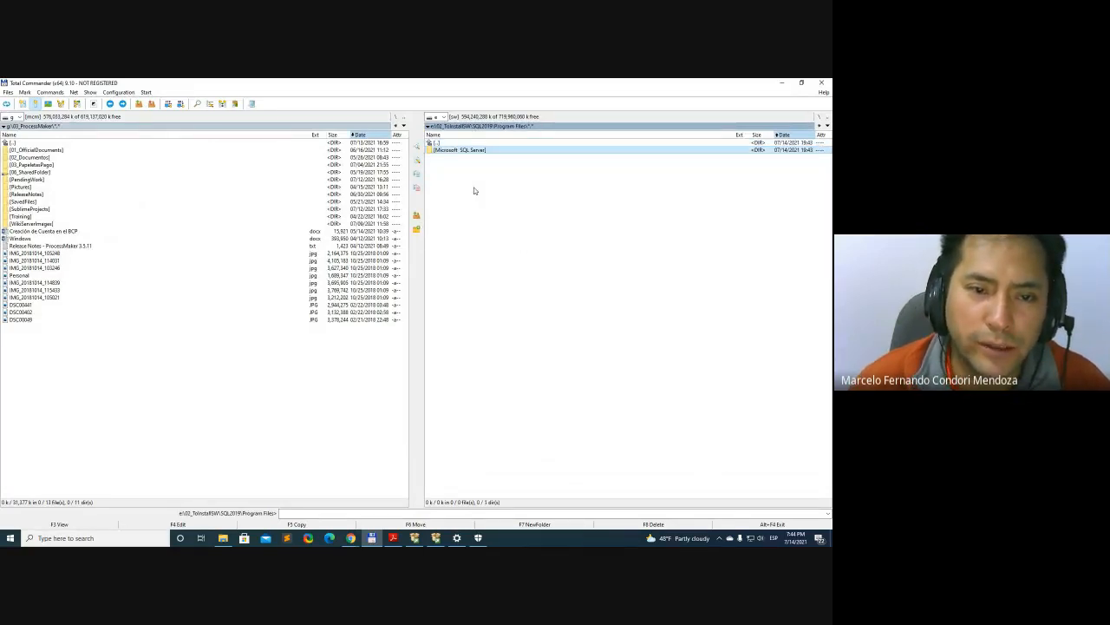
key("BackSpace")
key("Down")
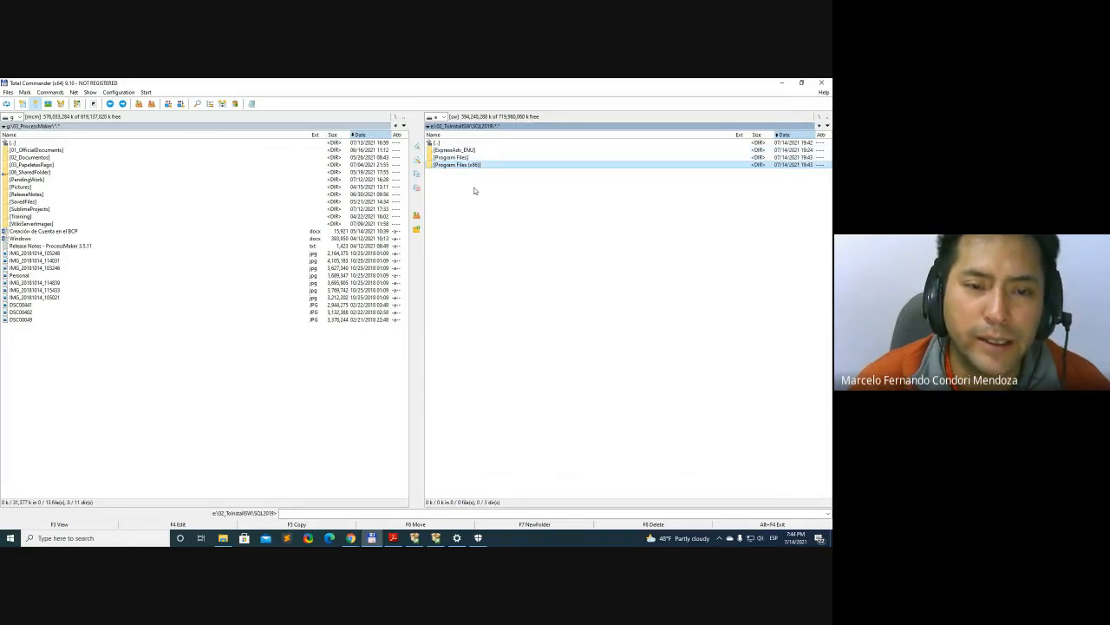
key("Return")
key("Down")
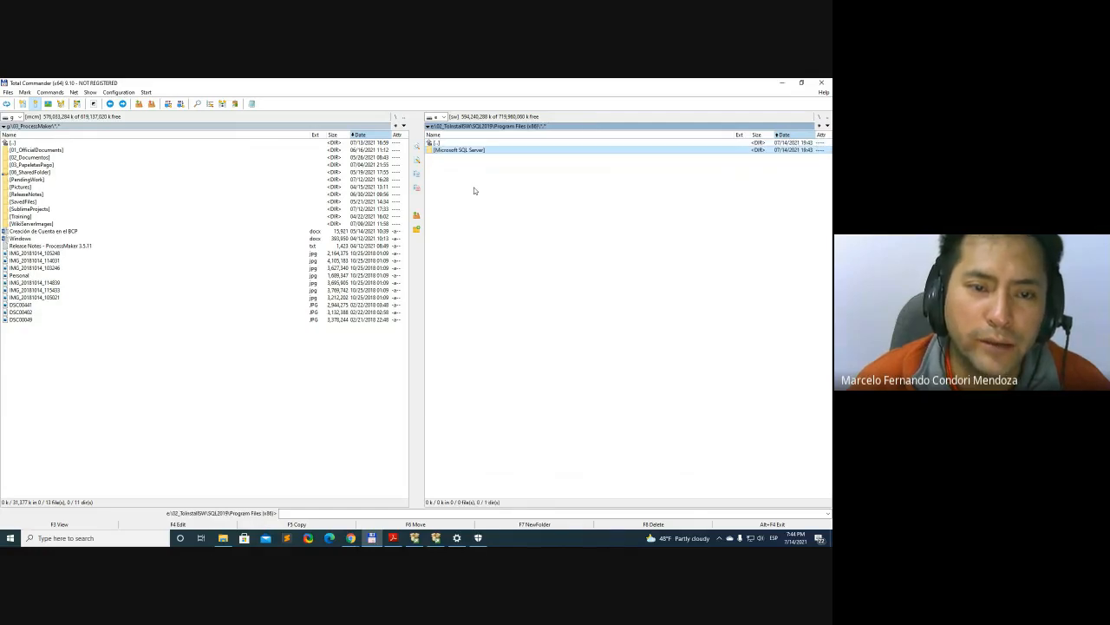
key("BackSpace")
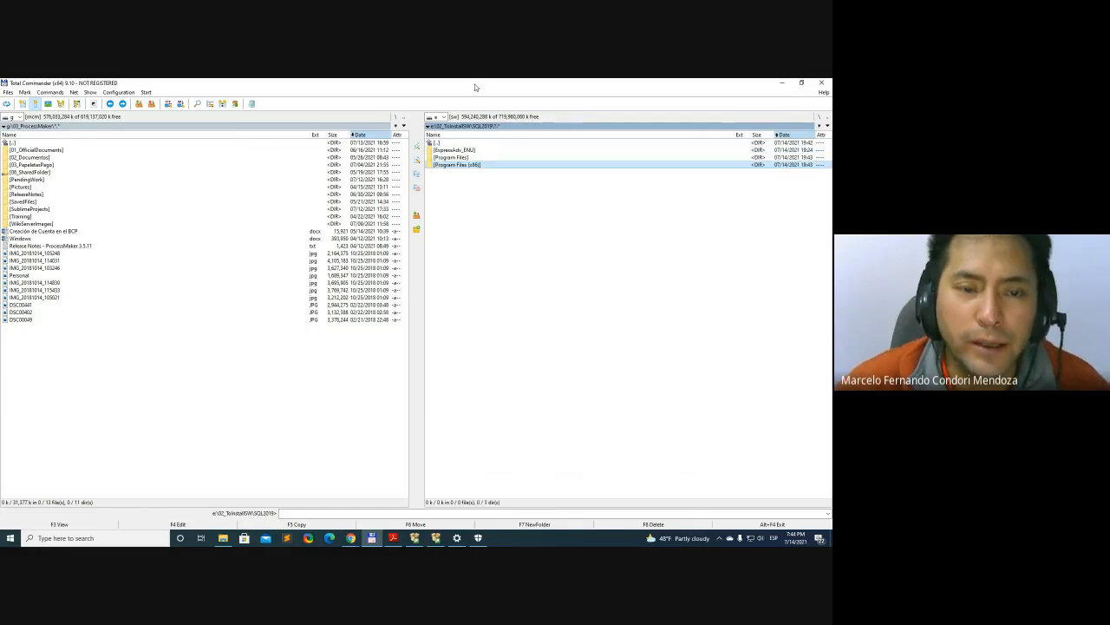
Switch to SQL Server 2019 Setup and set the instance root directory to E:\02_ToInstallSW\SQL2019\Program Files\Microsoft SQL Server
key("alt+Tab")
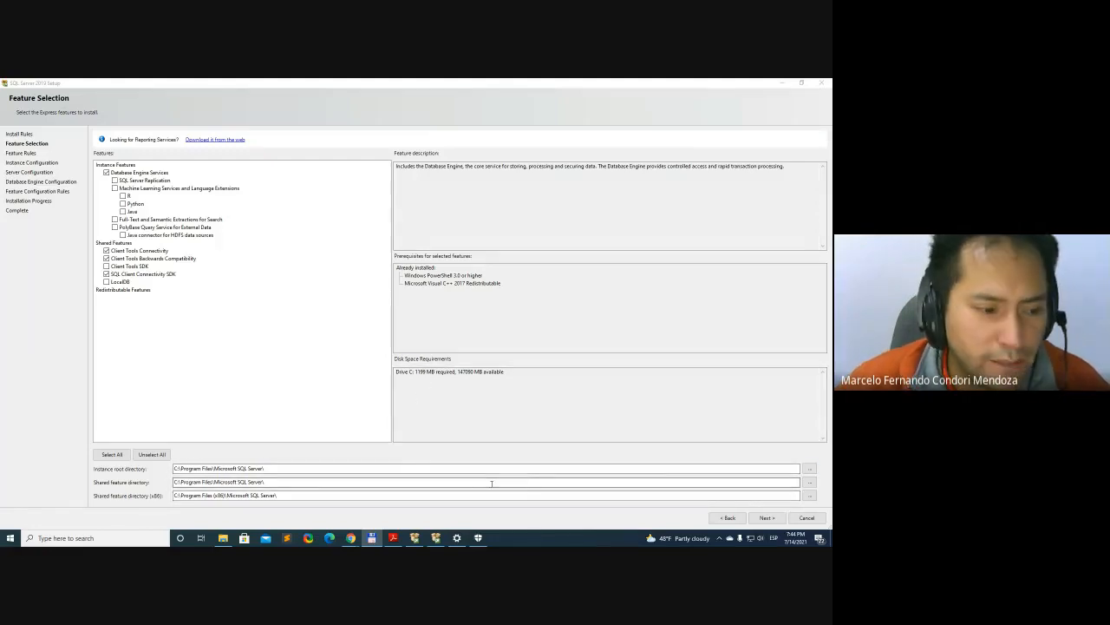
left_click(808, 469)
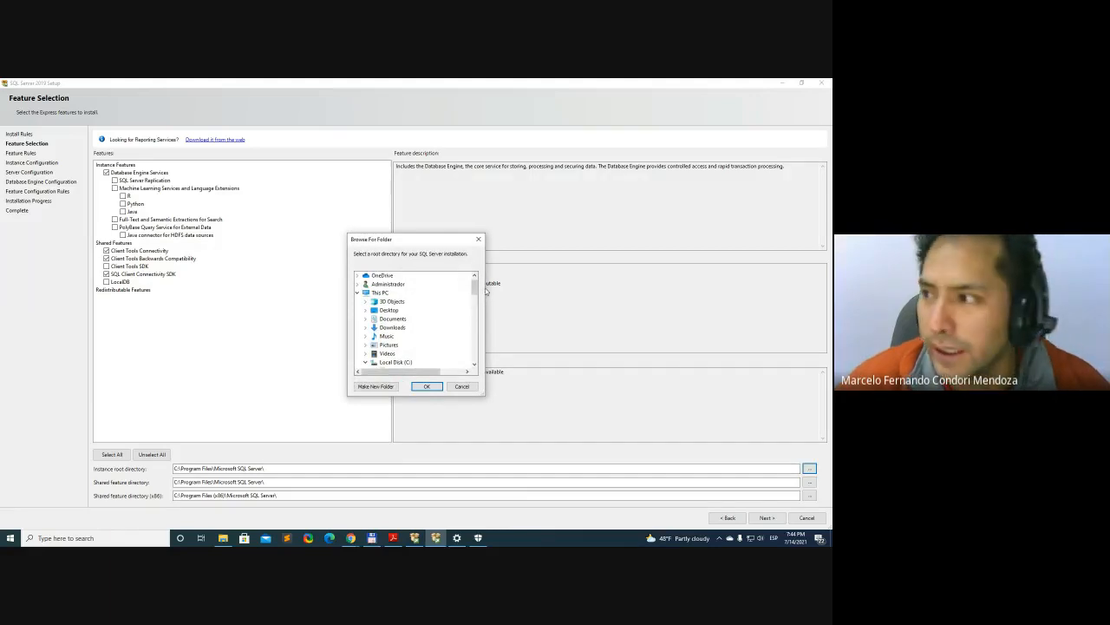
left_click_drag(474, 291, 474, 309)
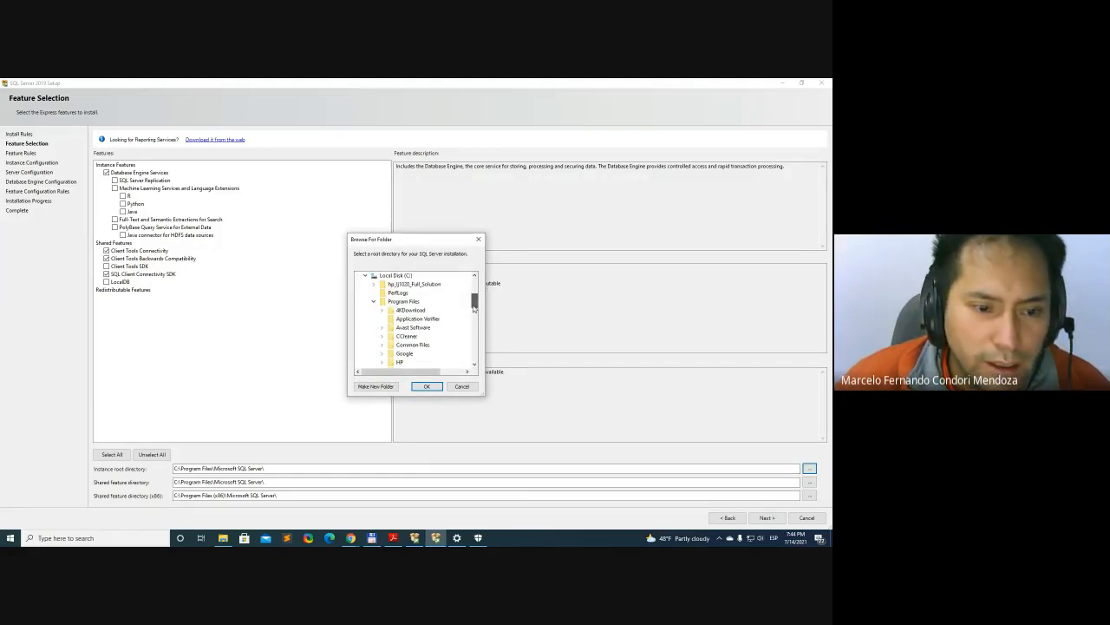
left_click(365, 275)
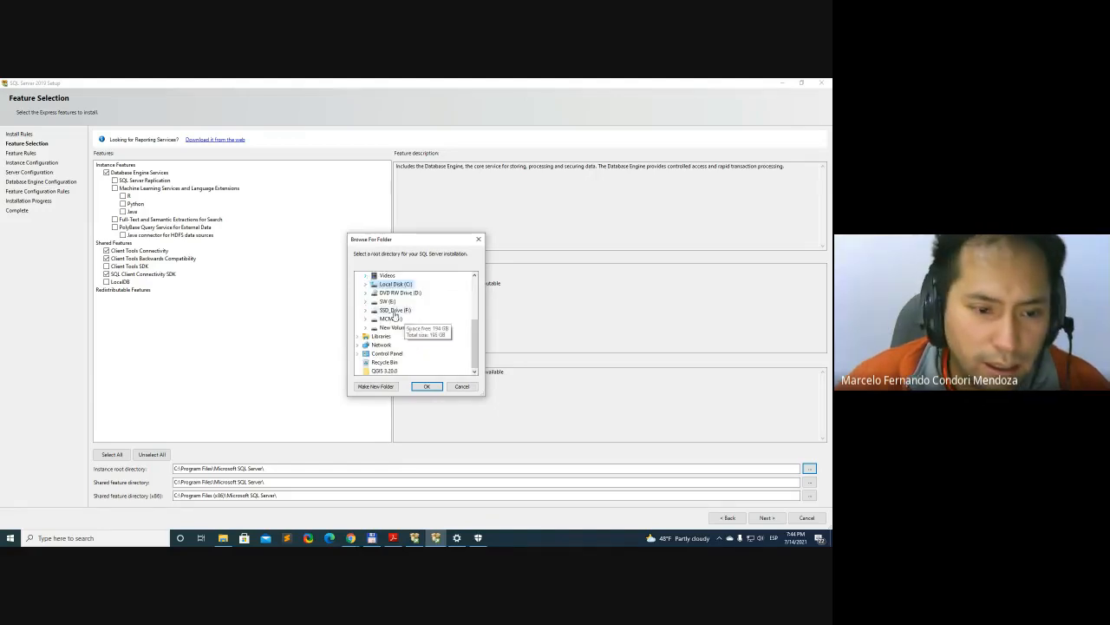
left_click(386, 302)
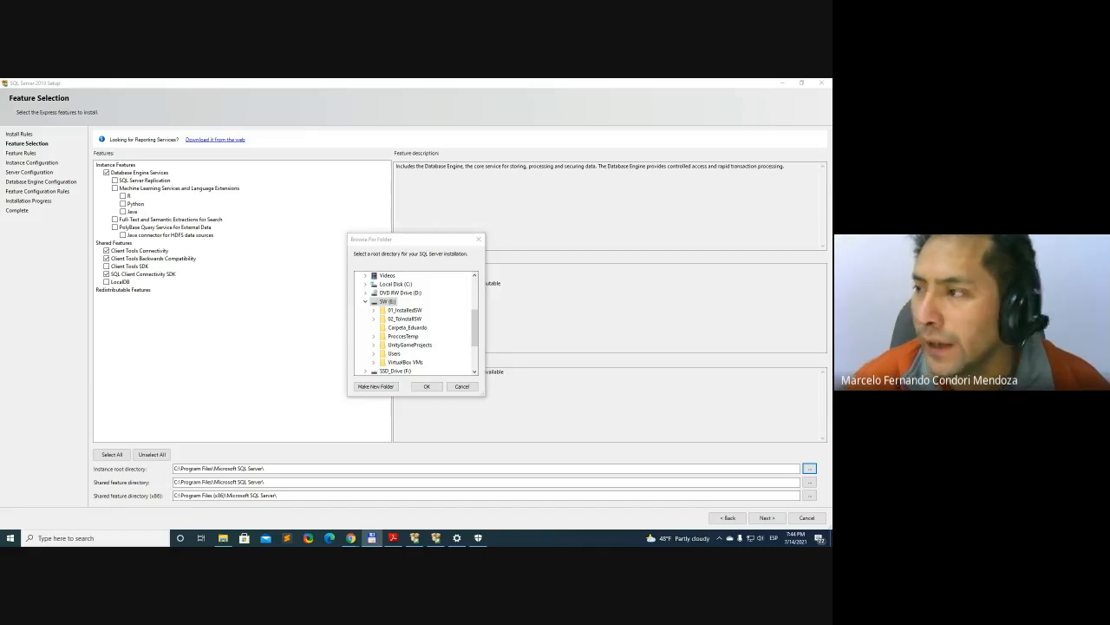
double_click(417, 319)
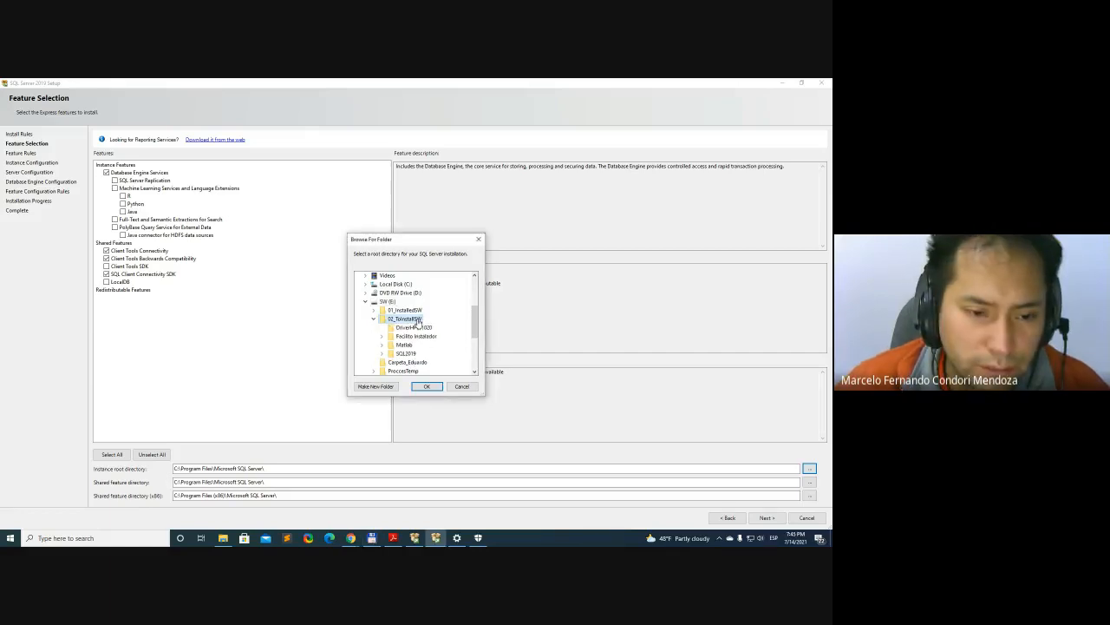
double_click(406, 353)
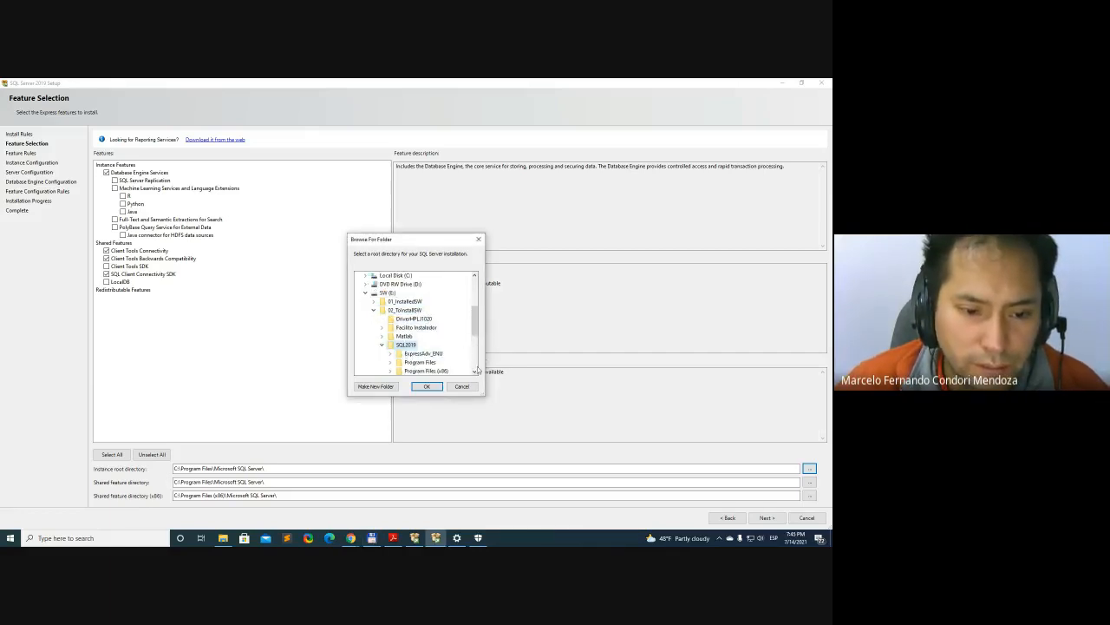
left_click(474, 371)
left_click(475, 371)
left_click(475, 371)
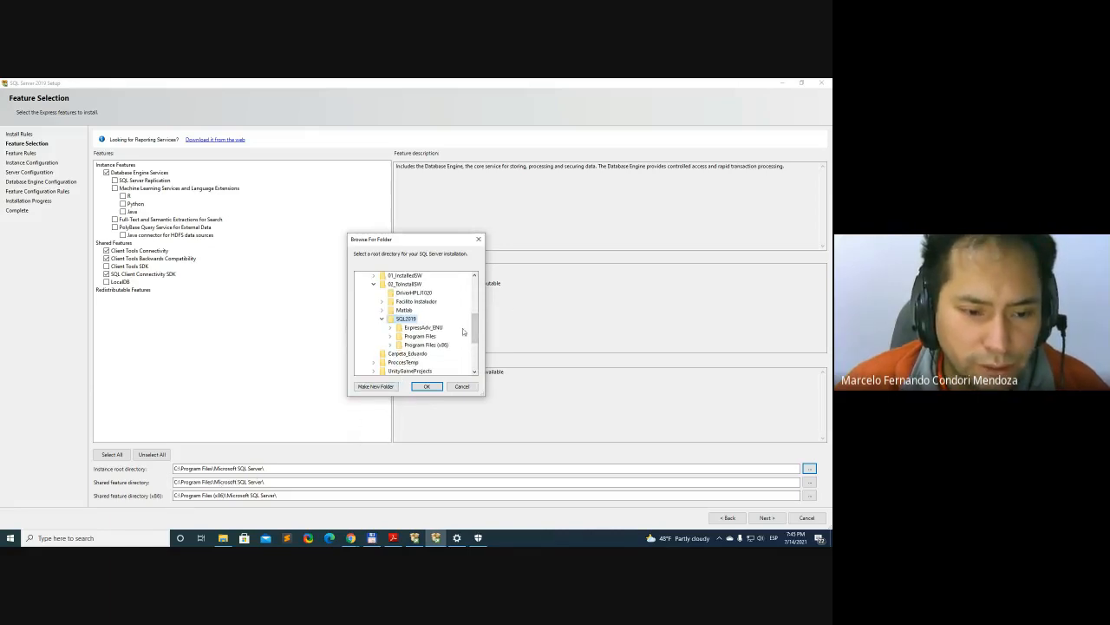
left_click(392, 338)
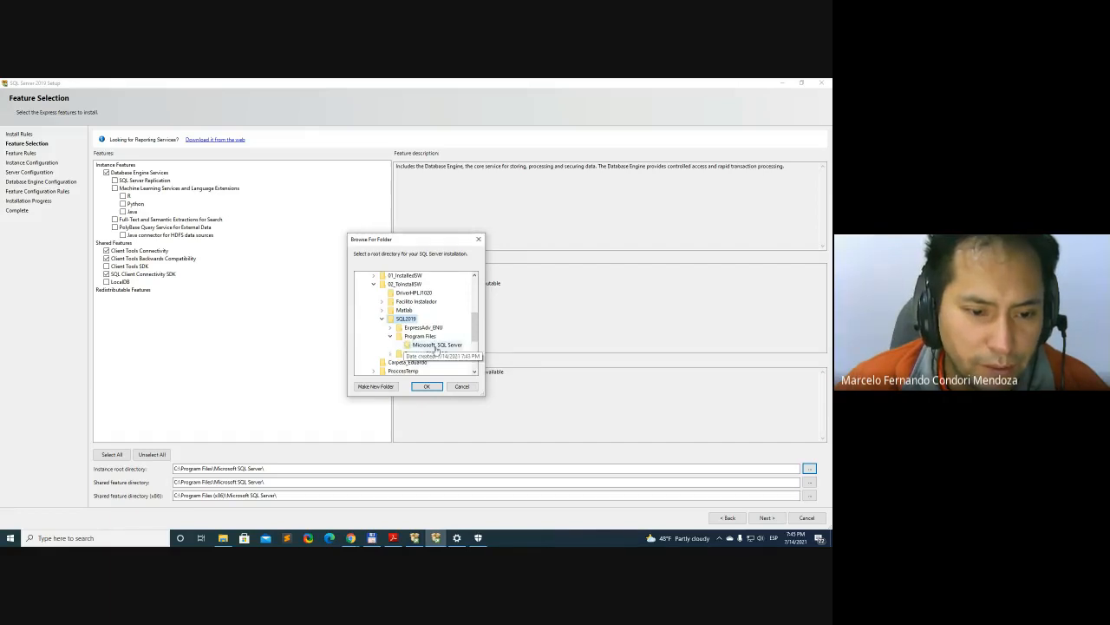
left_click(436, 345)
left_click(425, 386)
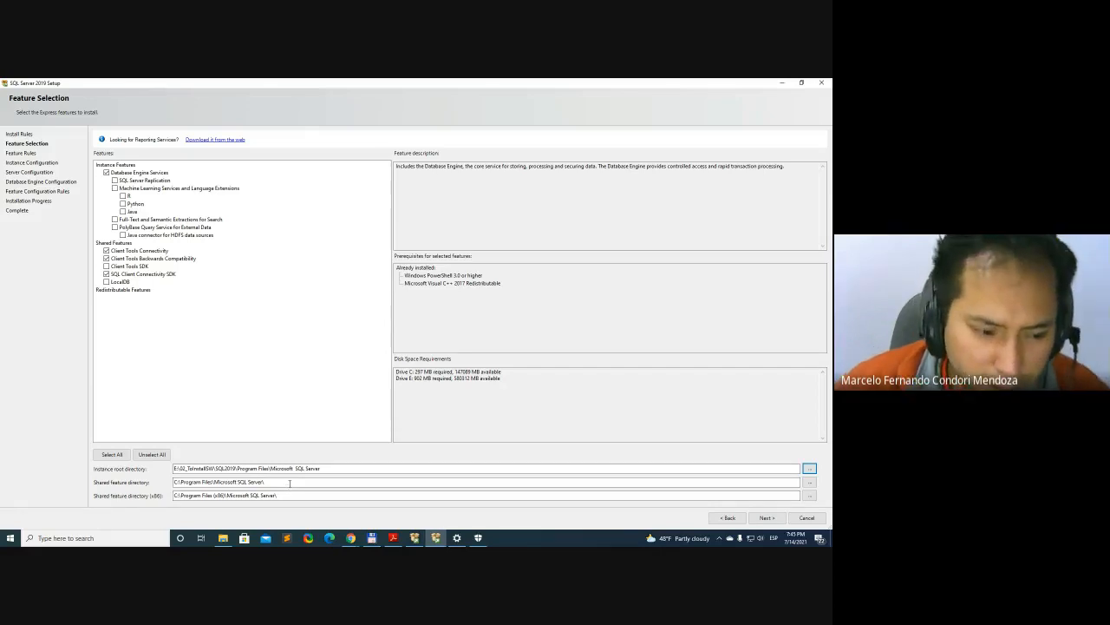
Set the shared feature directory to the existing folder E:\02_ToInstallSW\SQL2019\Program Files\Microsoft SQL Server
left_click(289, 483)
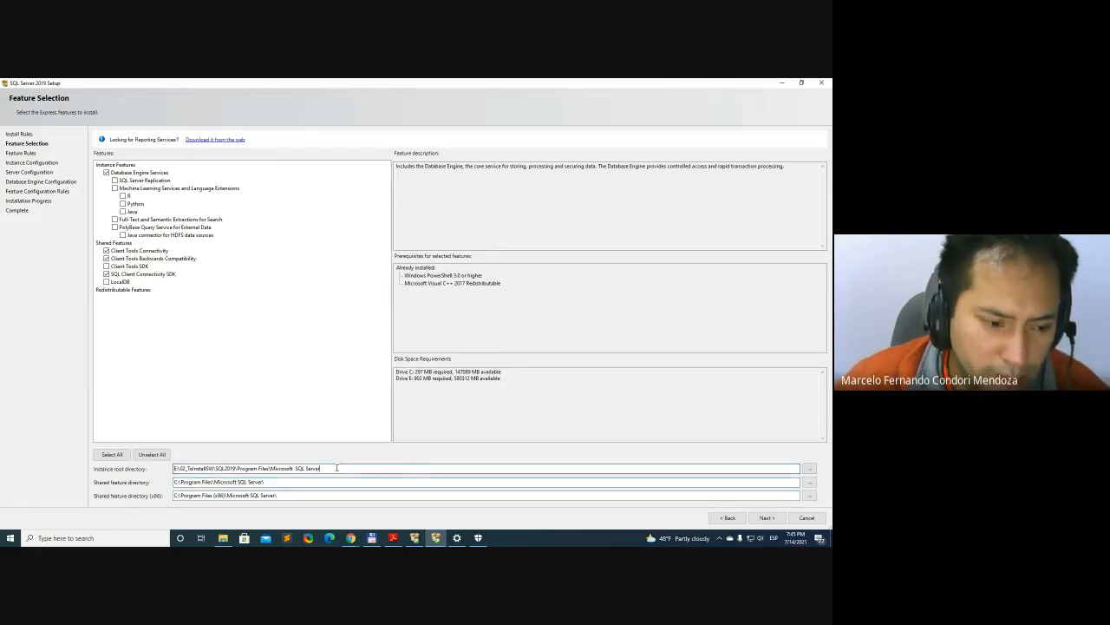
left_click(808, 484)
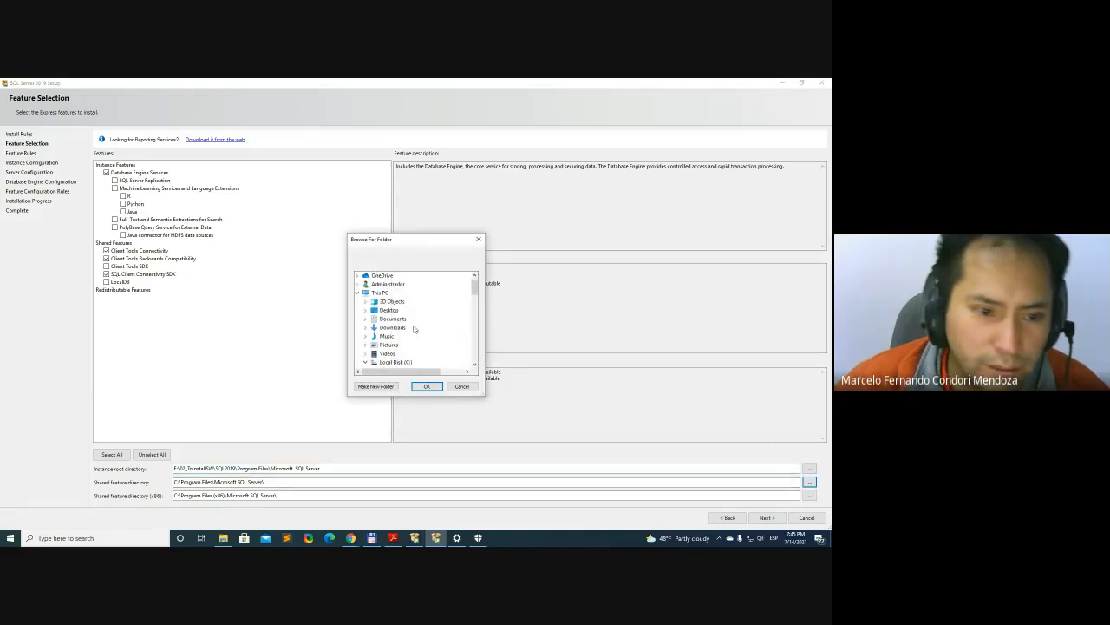
left_click(358, 301)
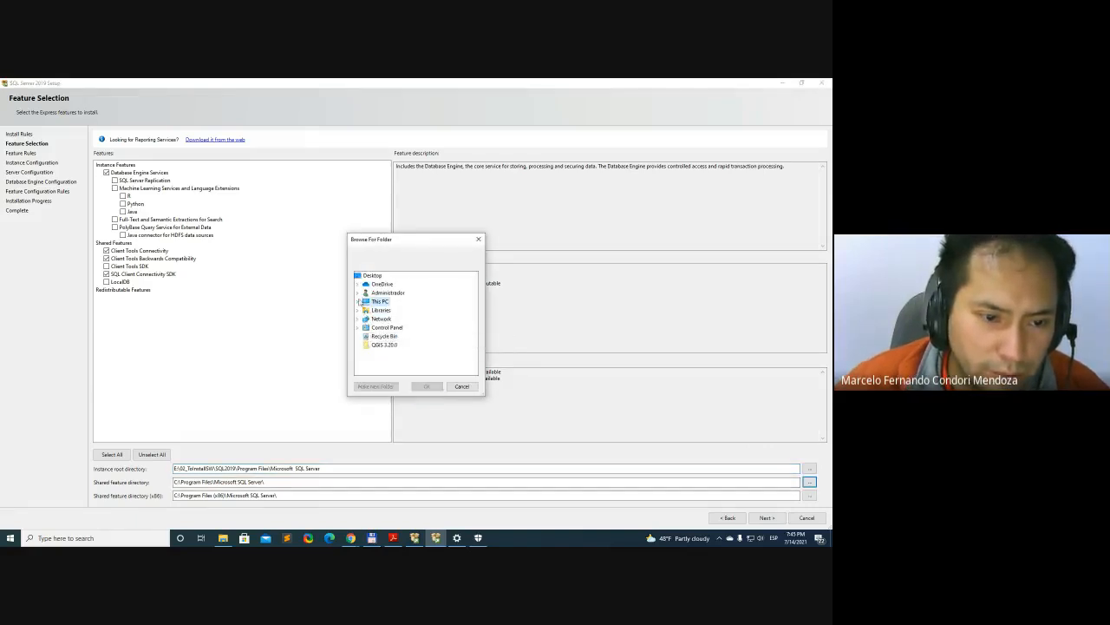
scroll(426, 348, "down", 4)
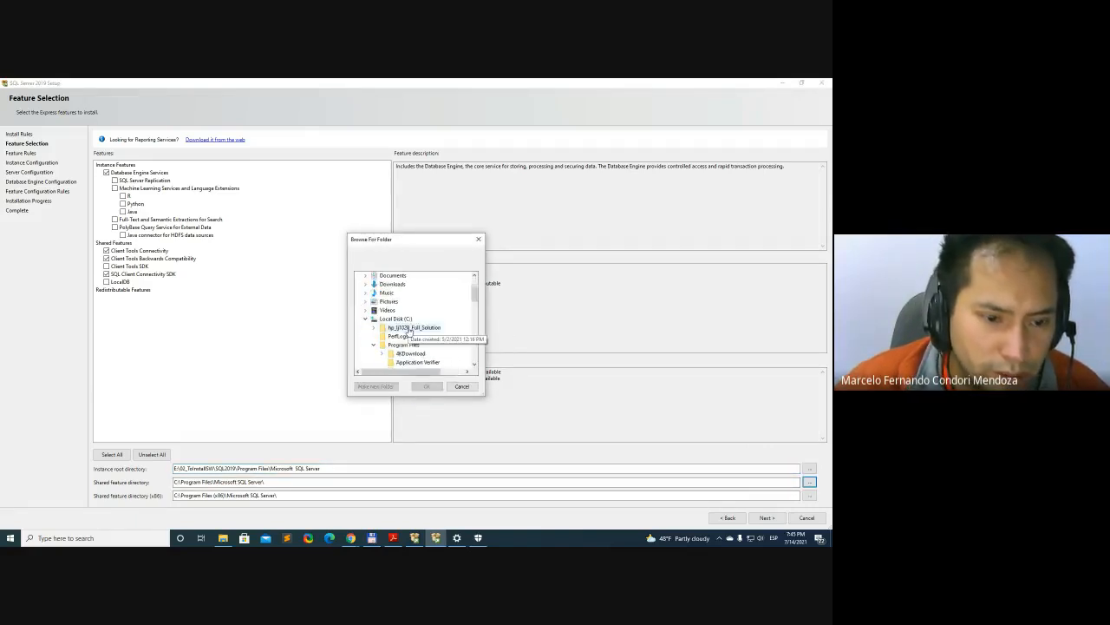
scroll(422, 340, "up", 5)
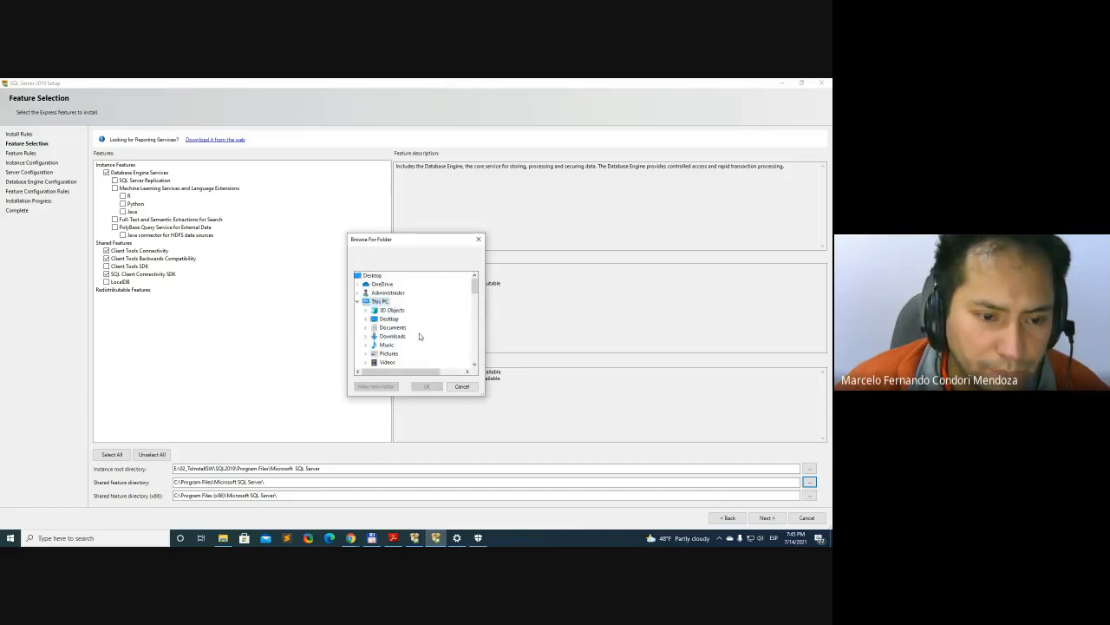
scroll(420, 338, "down", 9)
scroll(382, 347, "up", 10)
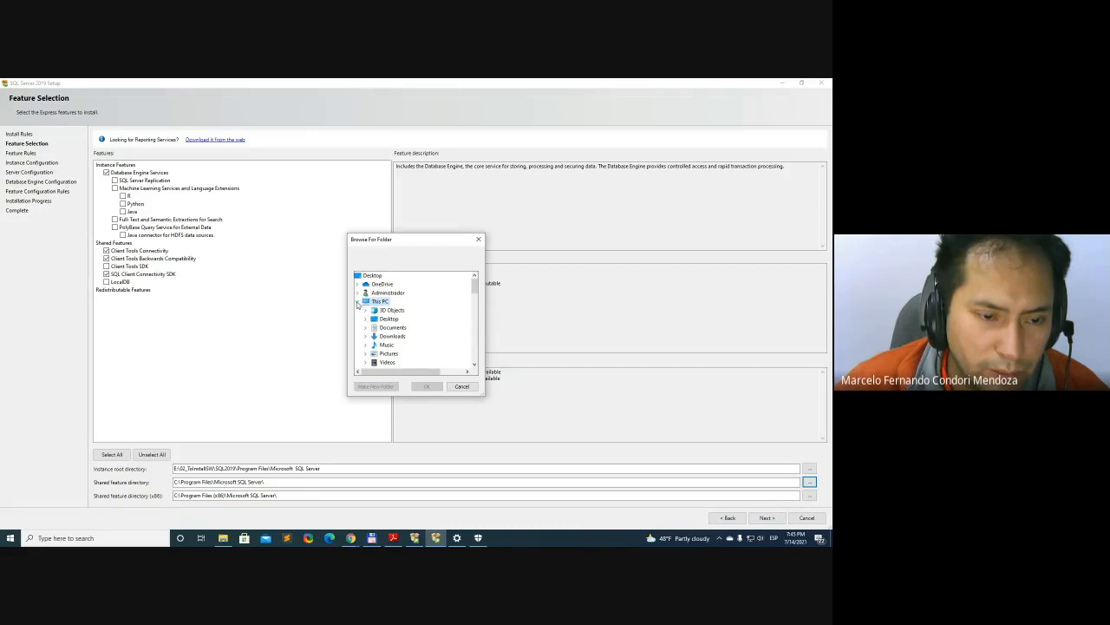
left_click(357, 302)
left_click(357, 301)
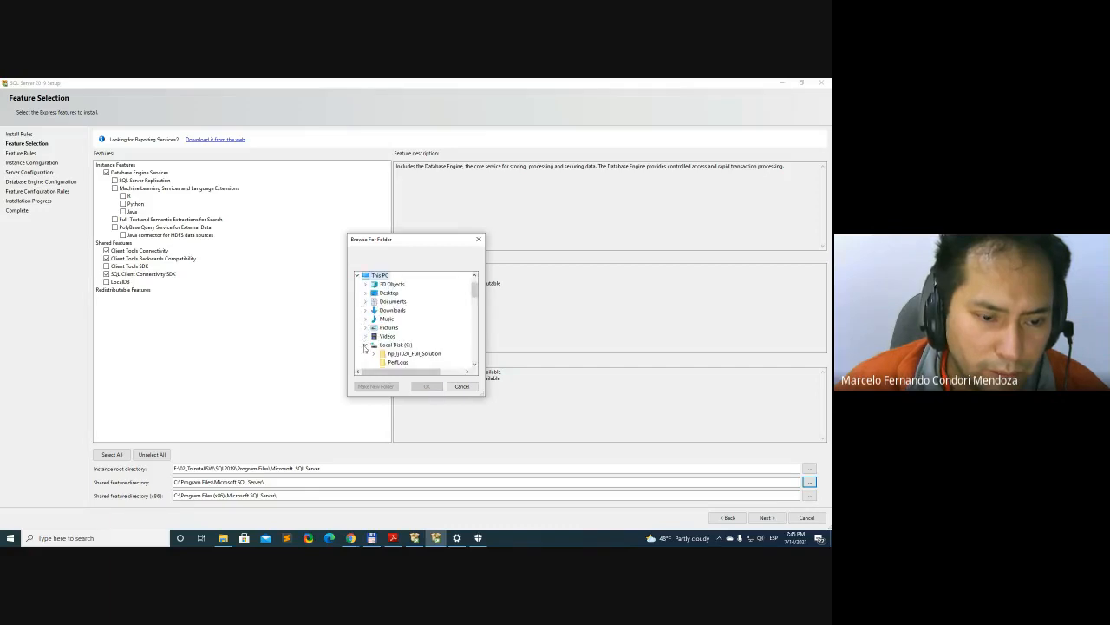
scroll(364, 338, "up", 1)
scroll(380, 341, "down", 2)
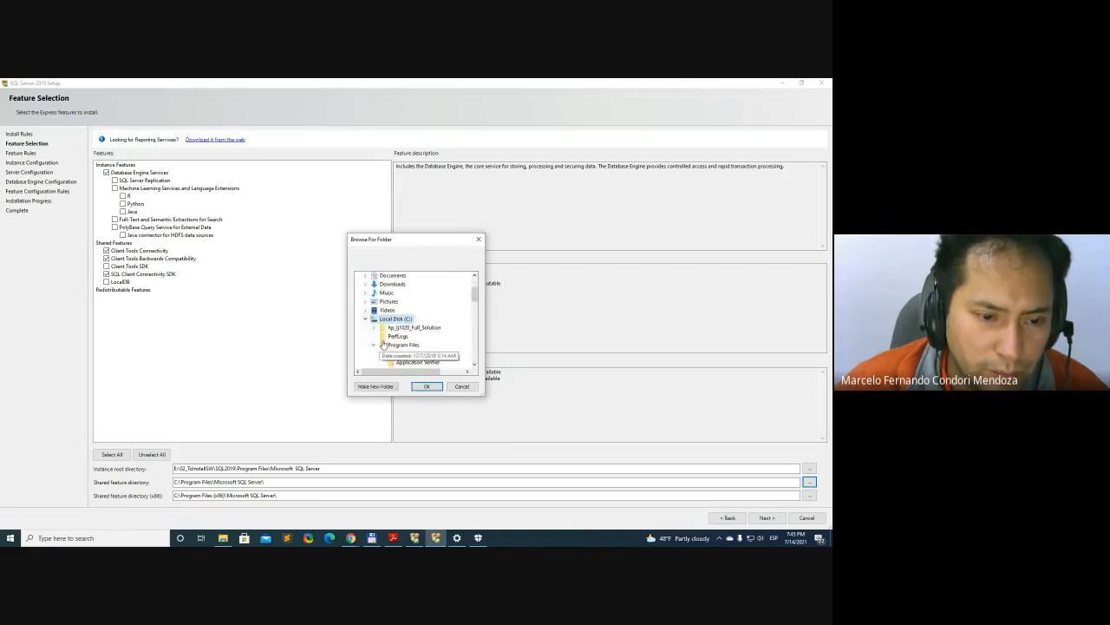
left_click(375, 347)
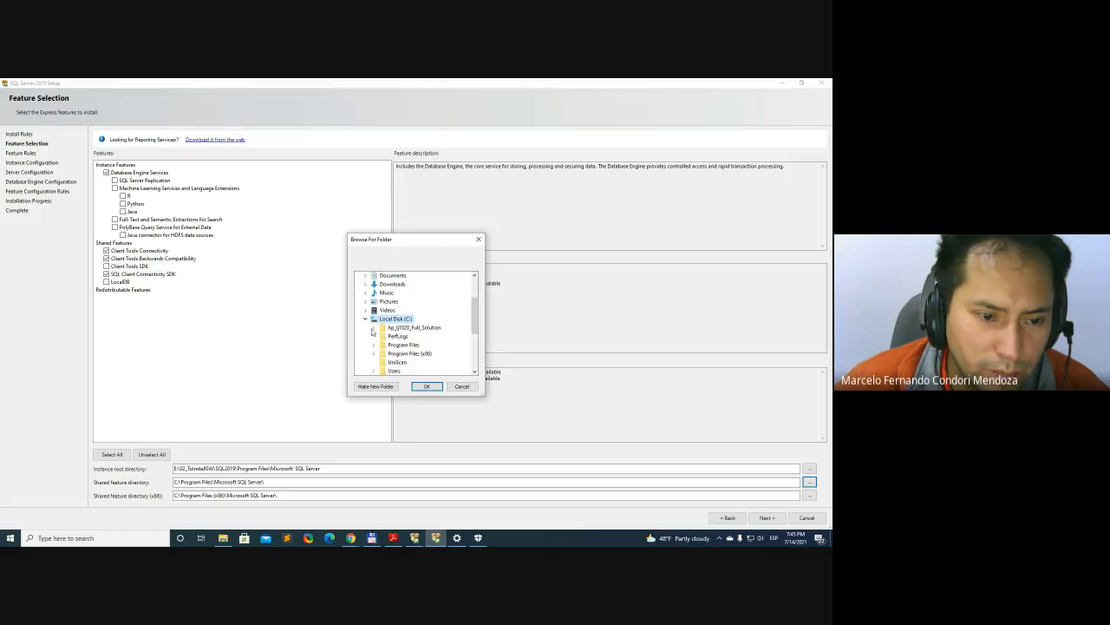
left_click(366, 318)
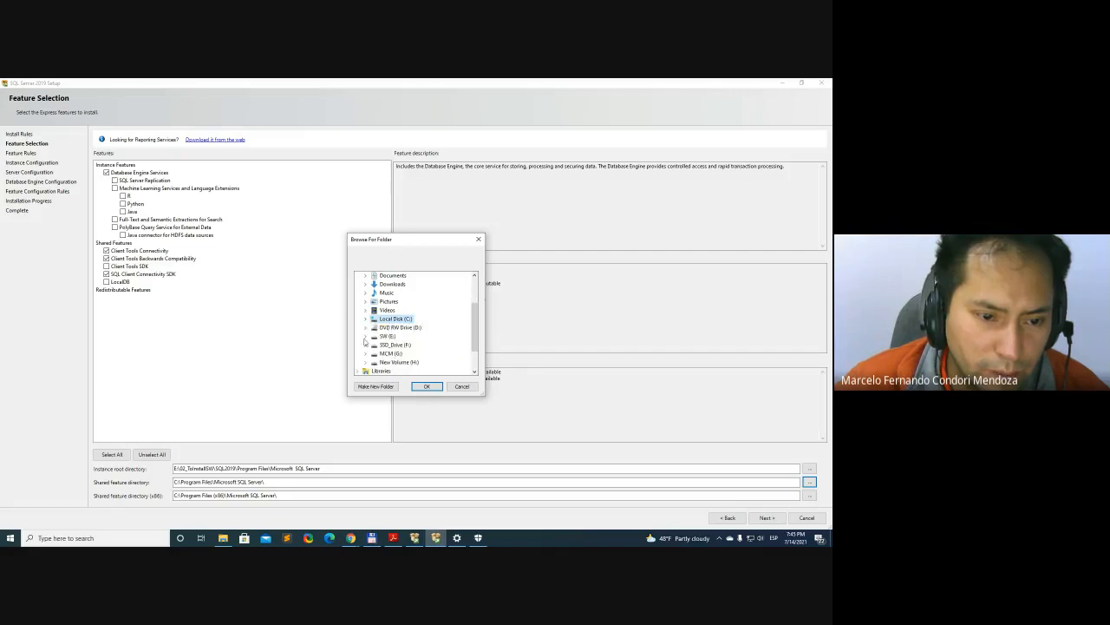
scroll(365, 341, "down", 1)
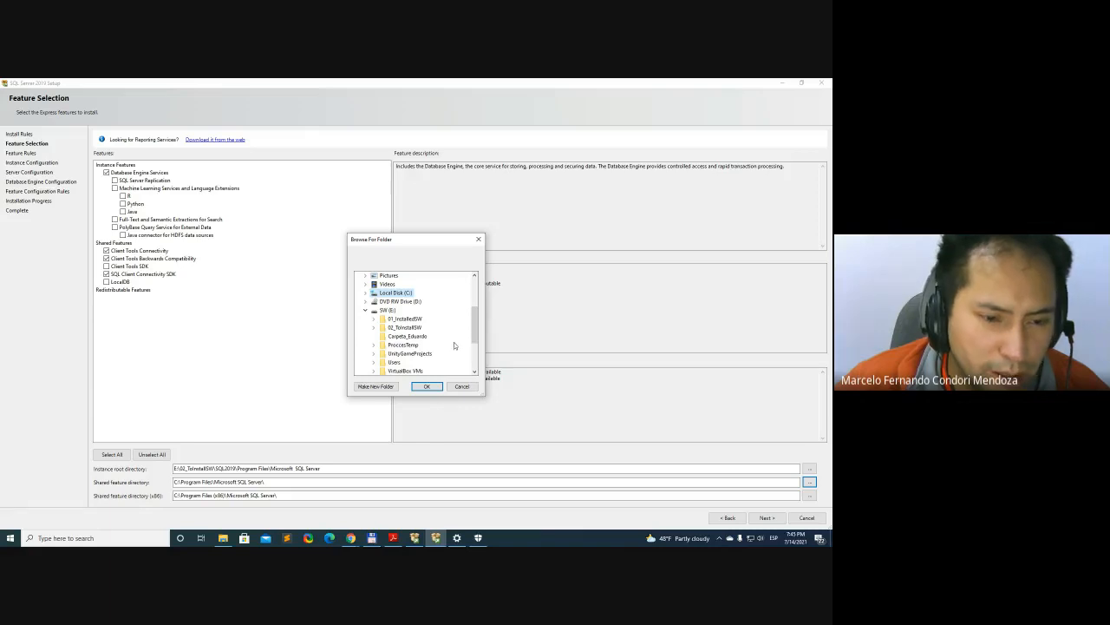
left_click(374, 328)
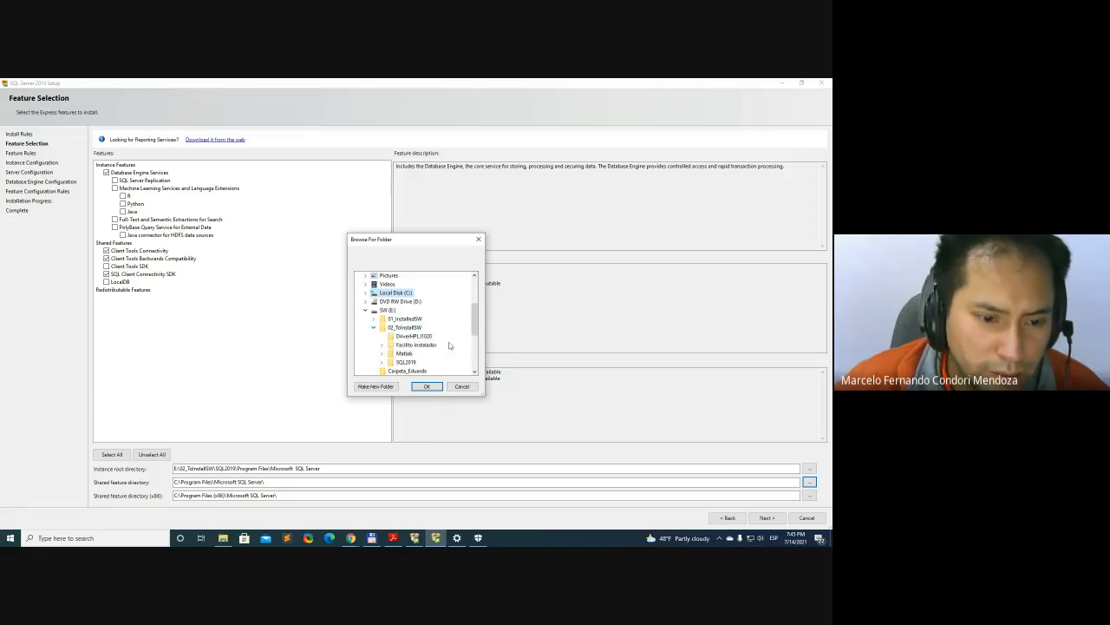
left_click(381, 363)
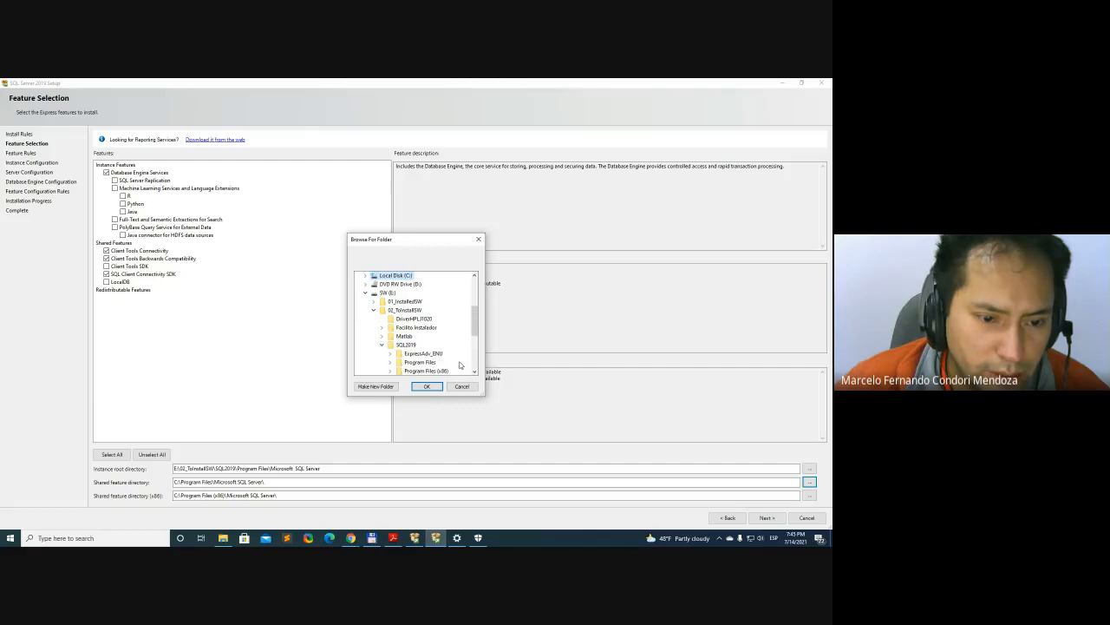
left_click_drag(476, 318, 476, 340)
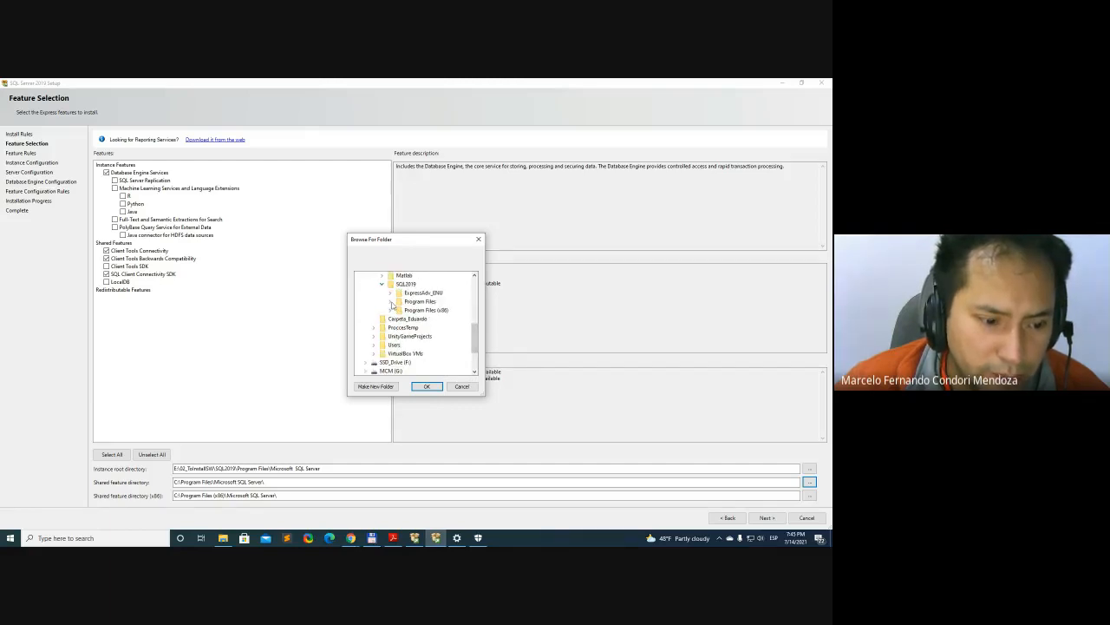
left_click(390, 302)
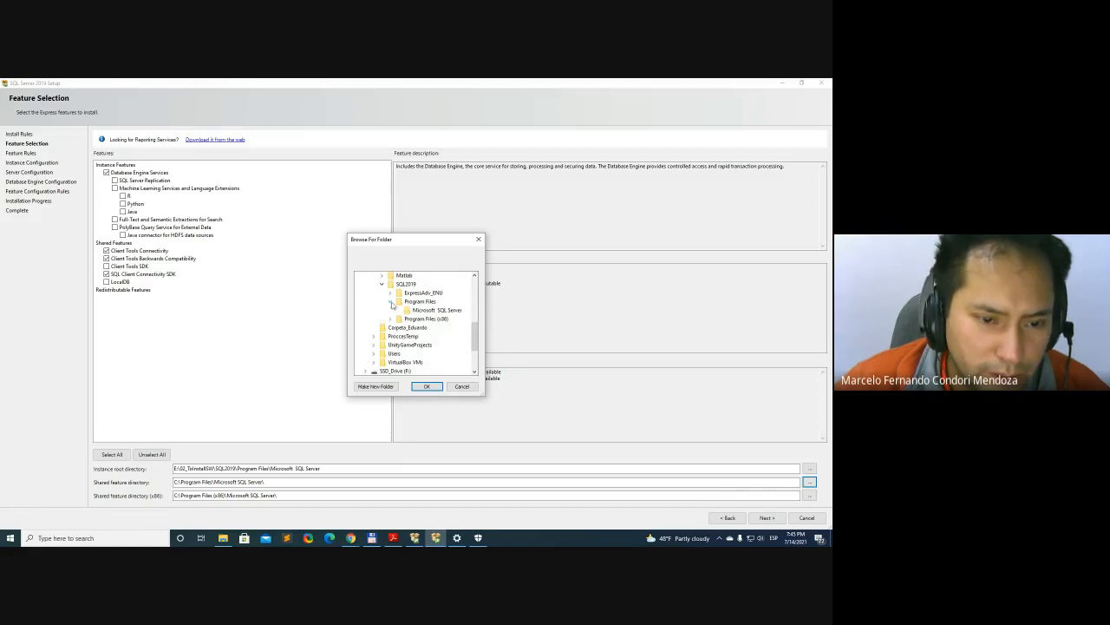
left_click(436, 310)
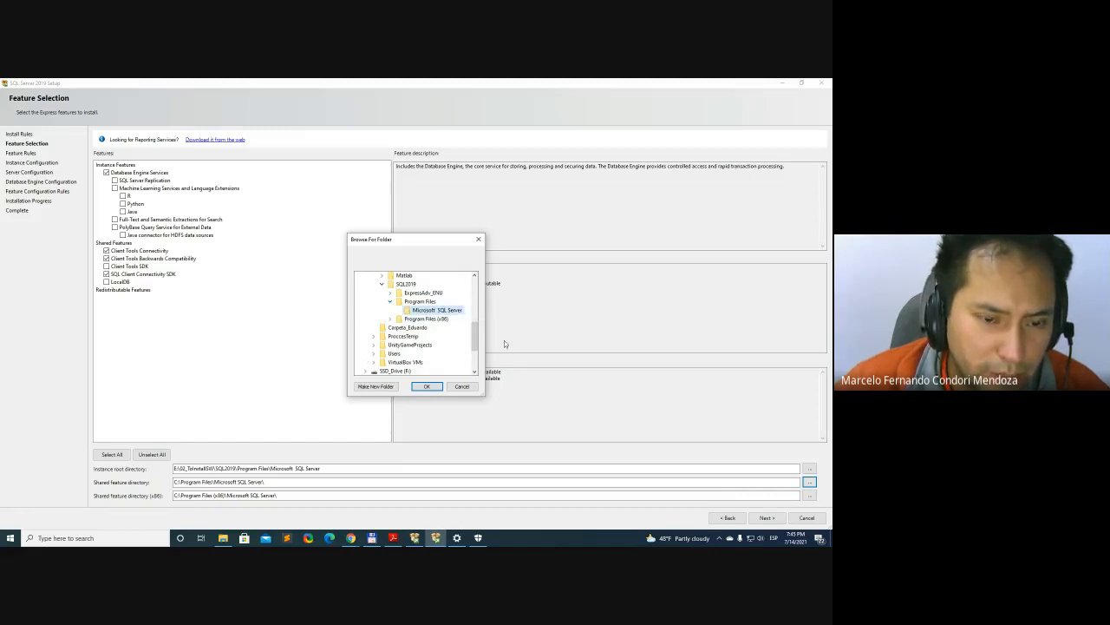
left_click(425, 386)
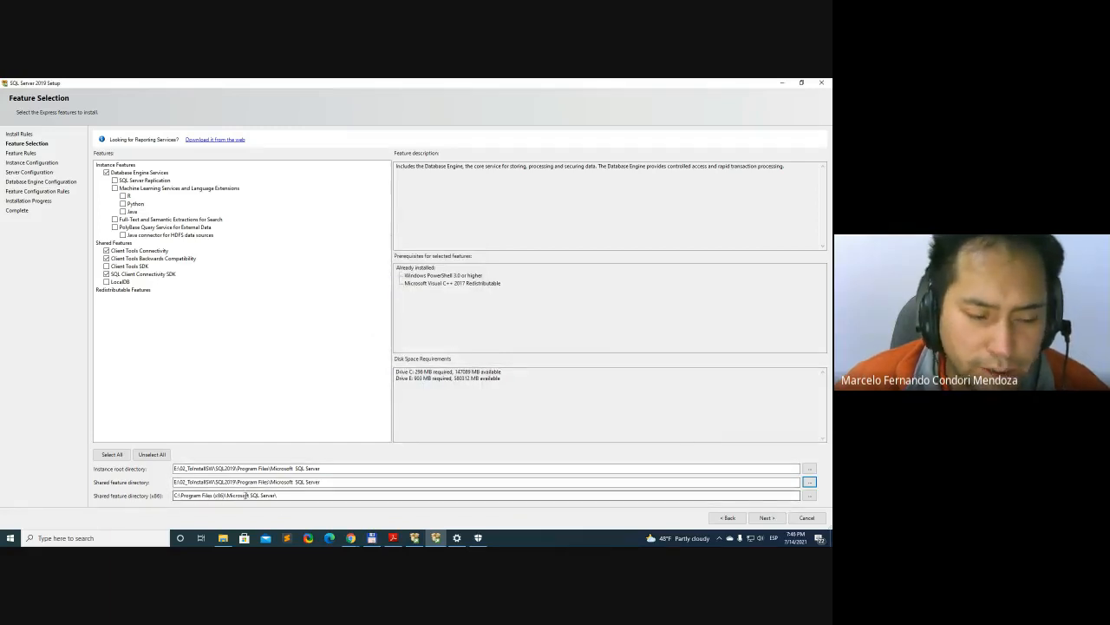
Set the shared feature directory (x86) to E:\02_ToInstallSW\SQL2019\Program Files (x86)\Microsoft SQL Server and continue to Instance Configuration
left_click(809, 495)
left_click(357, 292)
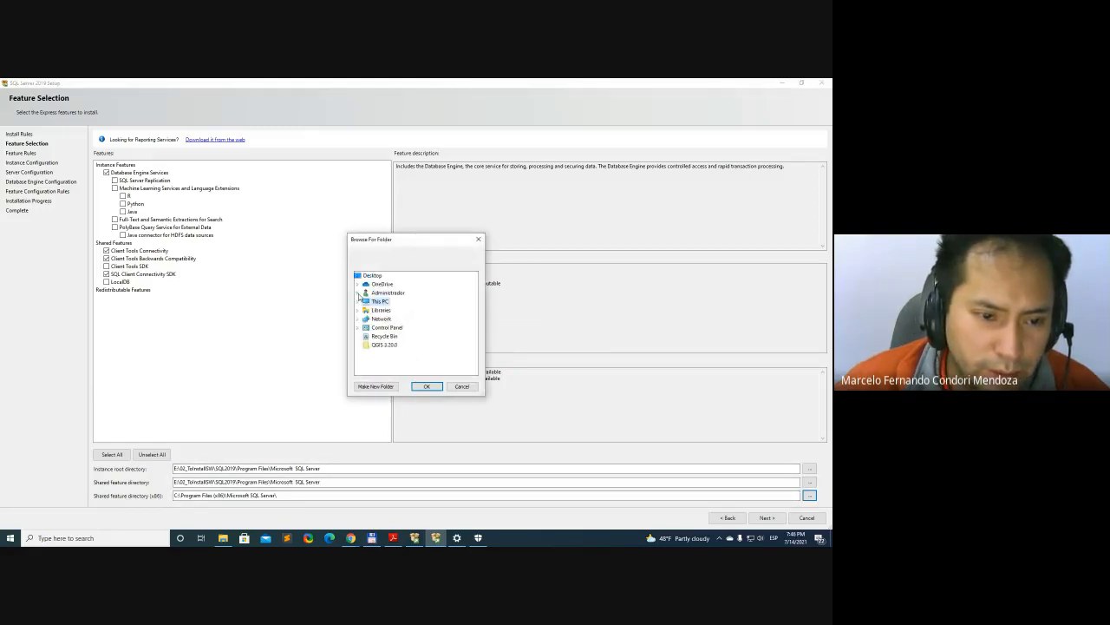
left_click(357, 302)
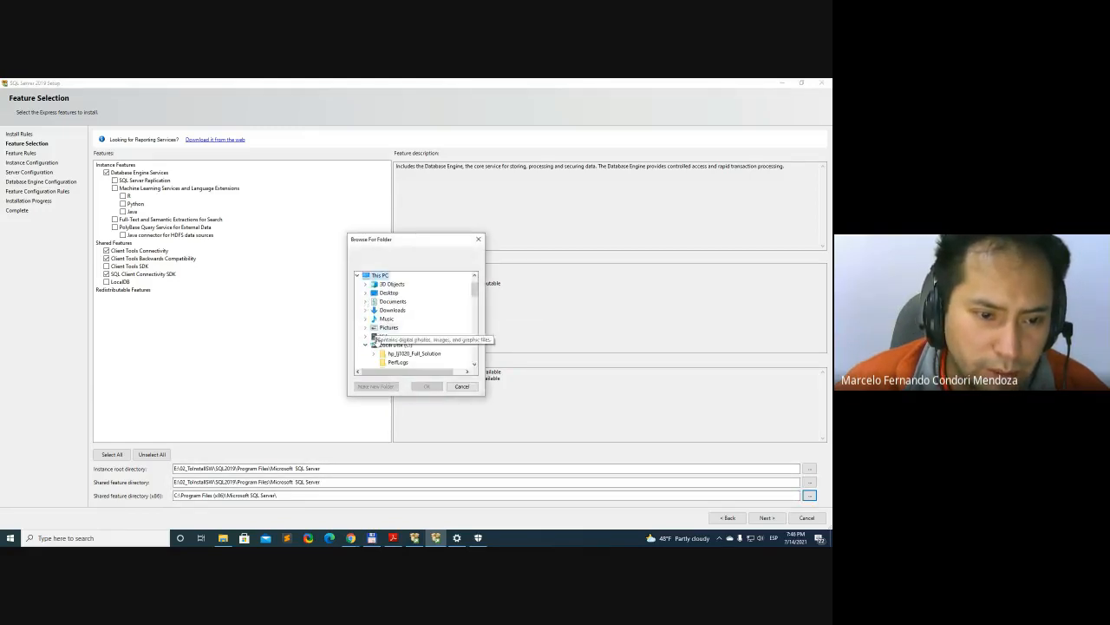
left_click(365, 345)
scroll(366, 349, "down", 1)
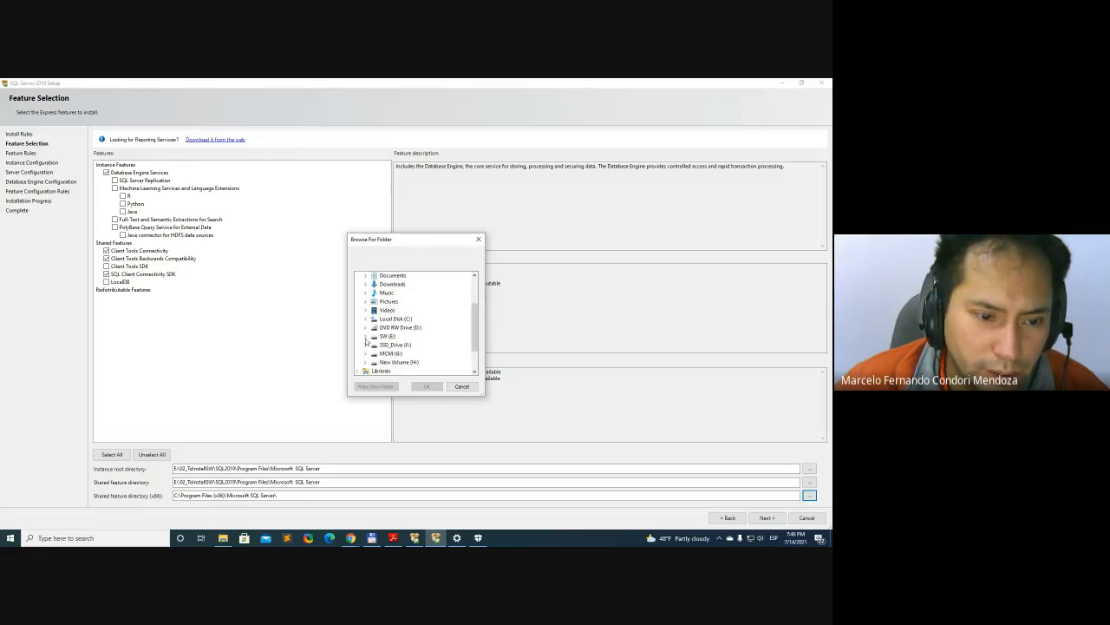
left_click(366, 337)
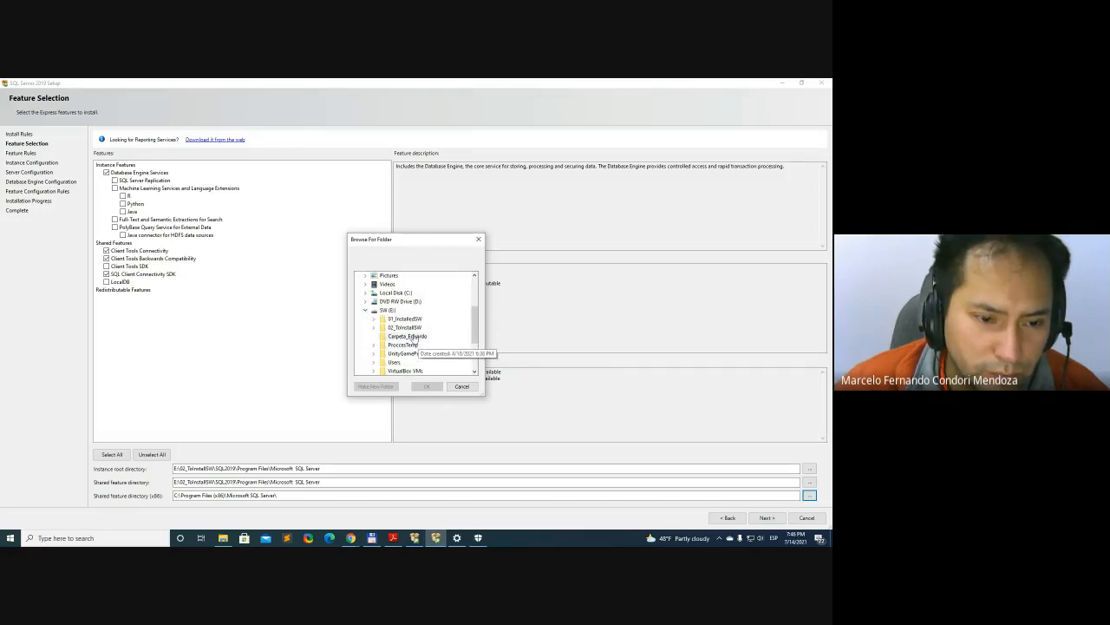
left_click(403, 327)
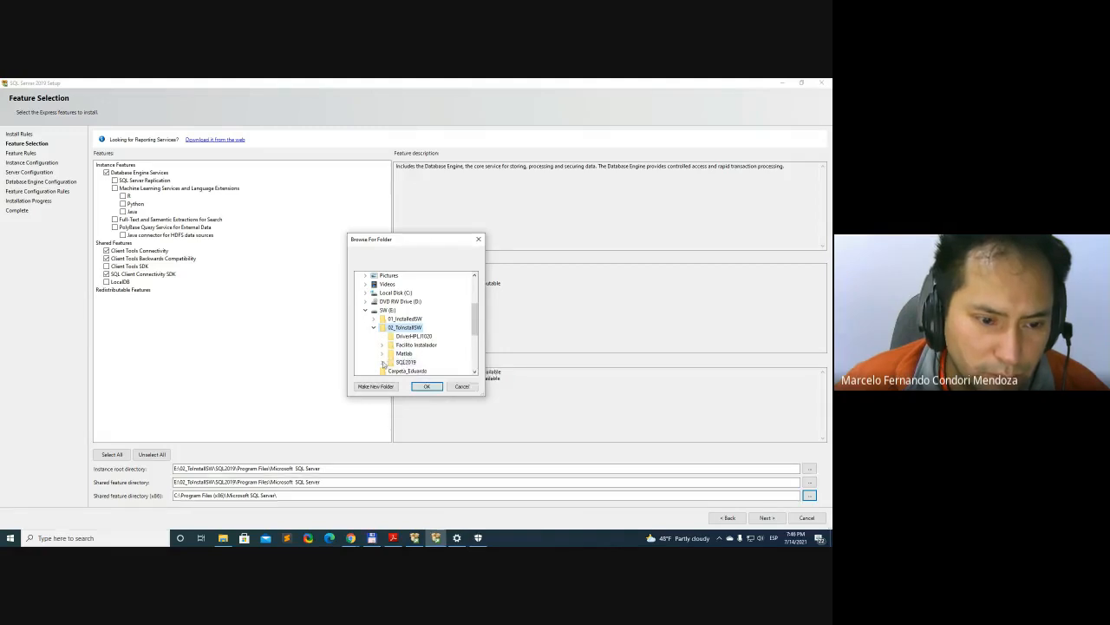
left_click(382, 362)
left_click_drag(474, 327, 474, 340)
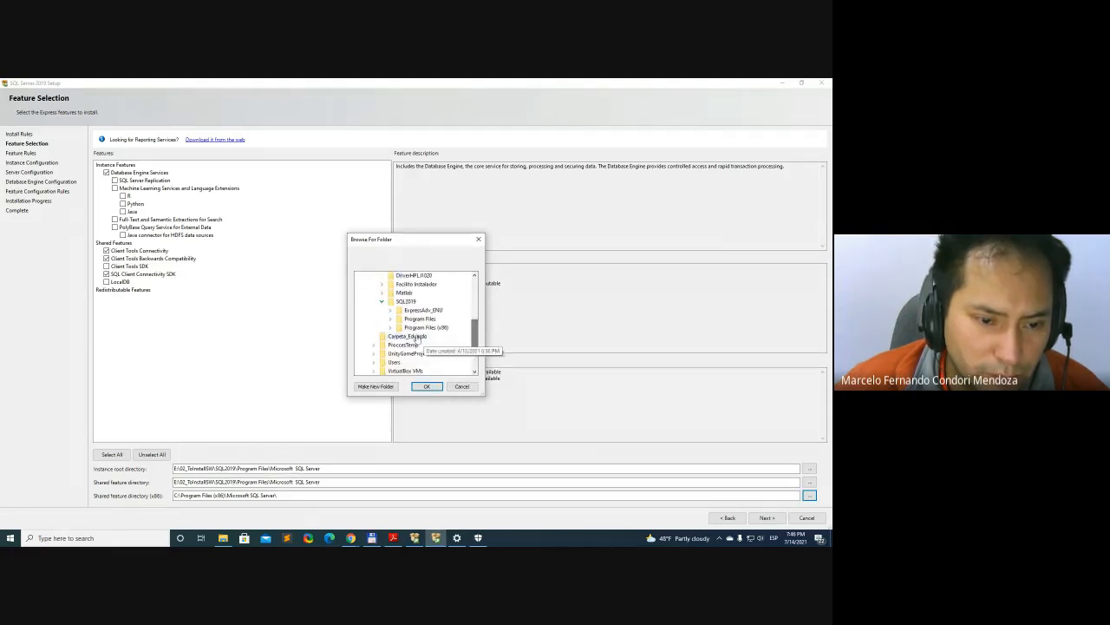
left_click(401, 328)
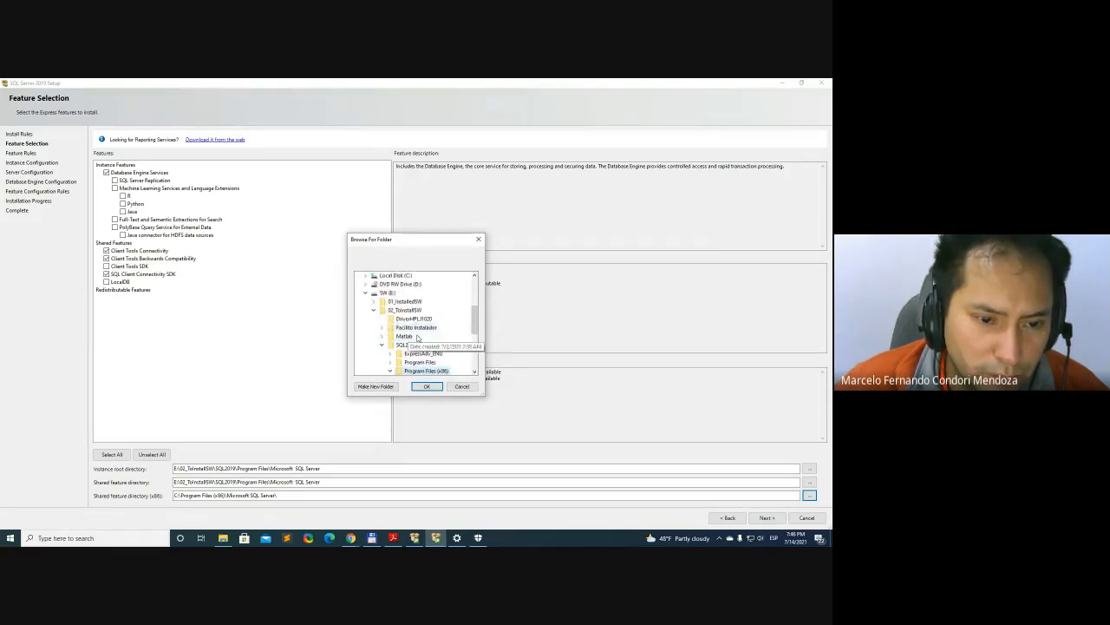
left_click(475, 372)
left_click(475, 372)
left_click(440, 362)
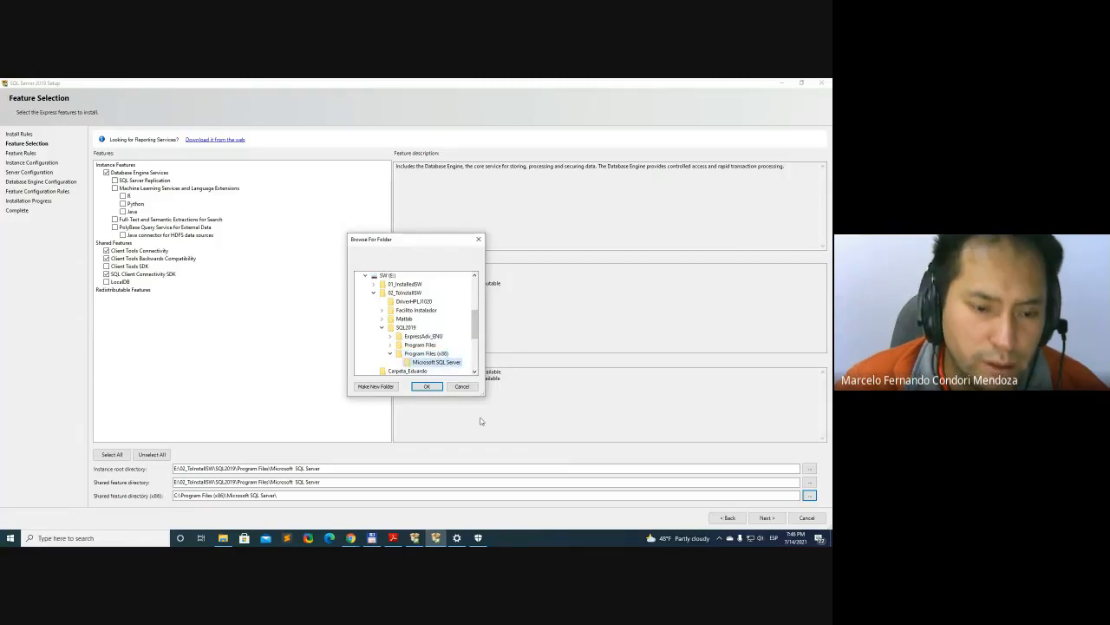
left_click(427, 387)
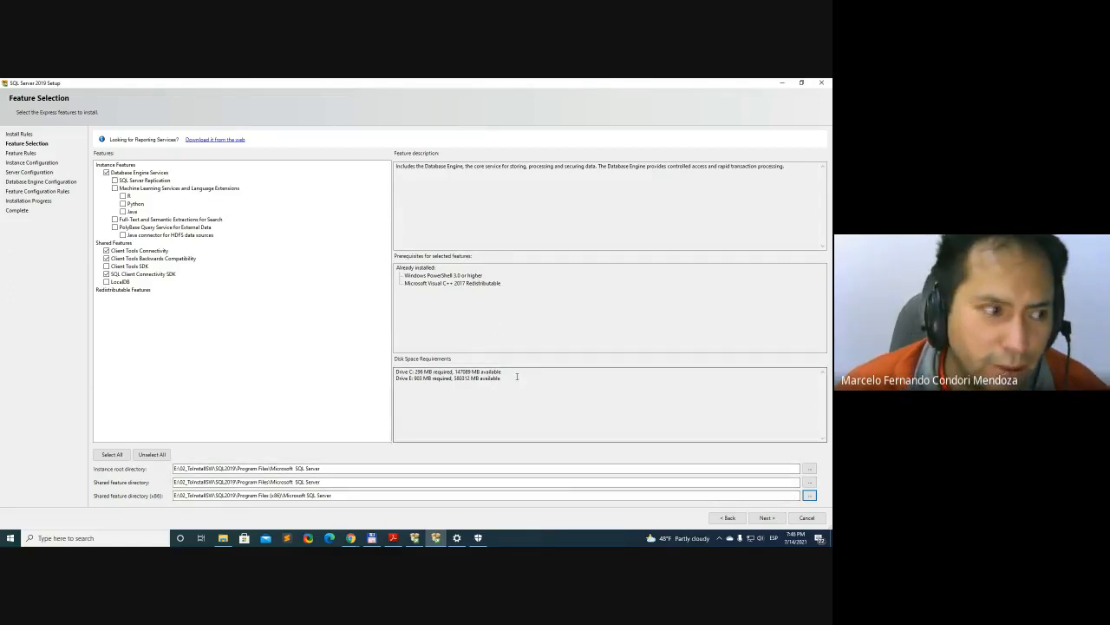
left_click(767, 518)
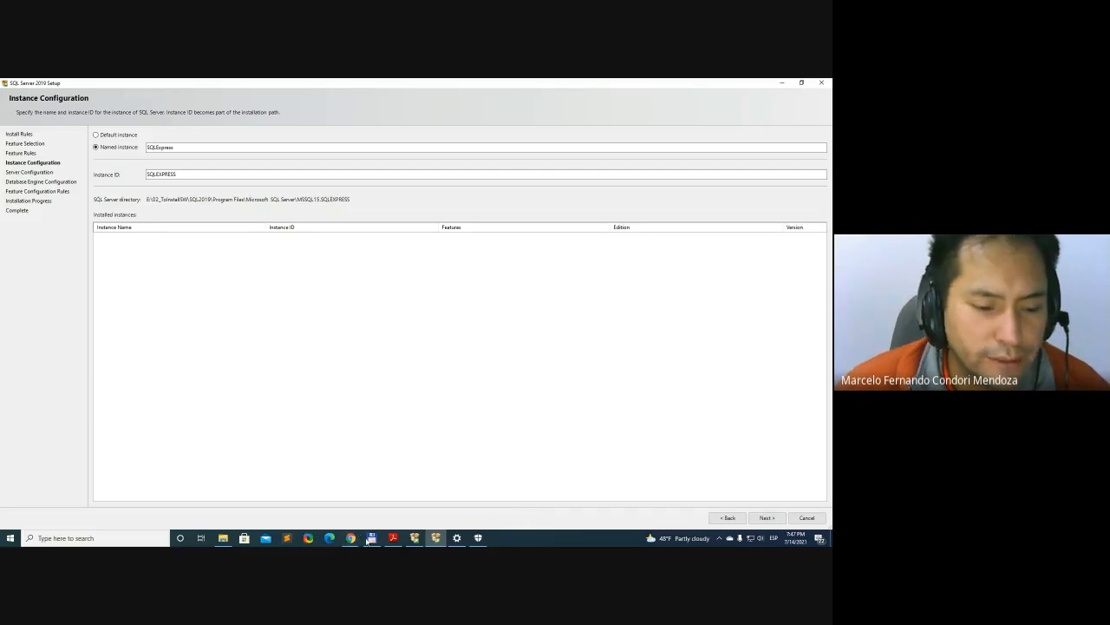
Compare the default and named instance options, and try naming the instance MSSQLSERVER
left_click(309, 539)
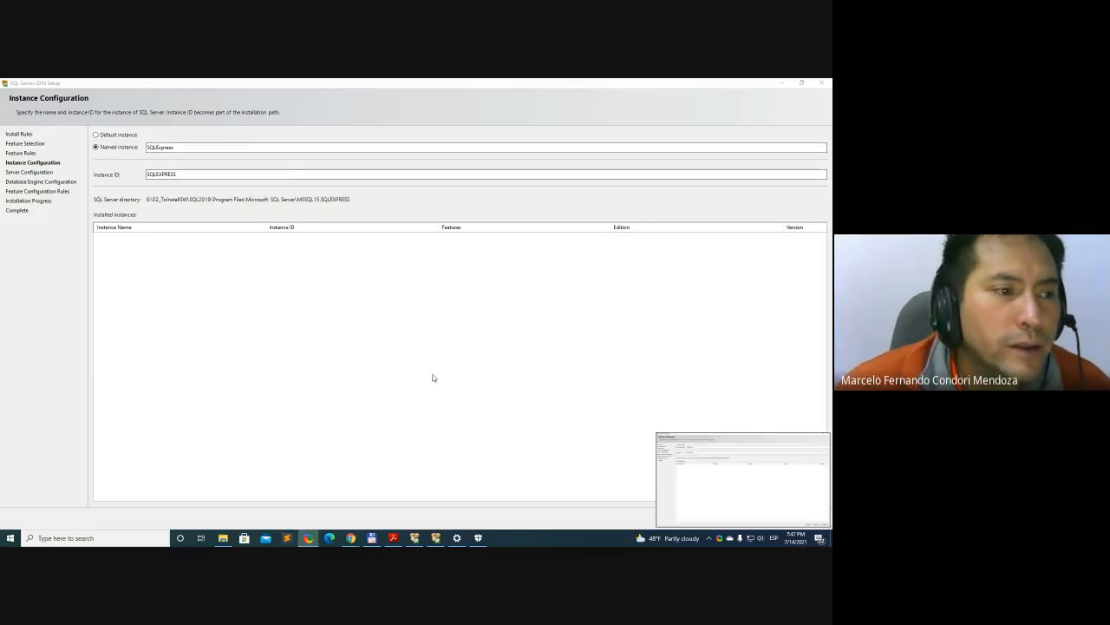
left_click(165, 147)
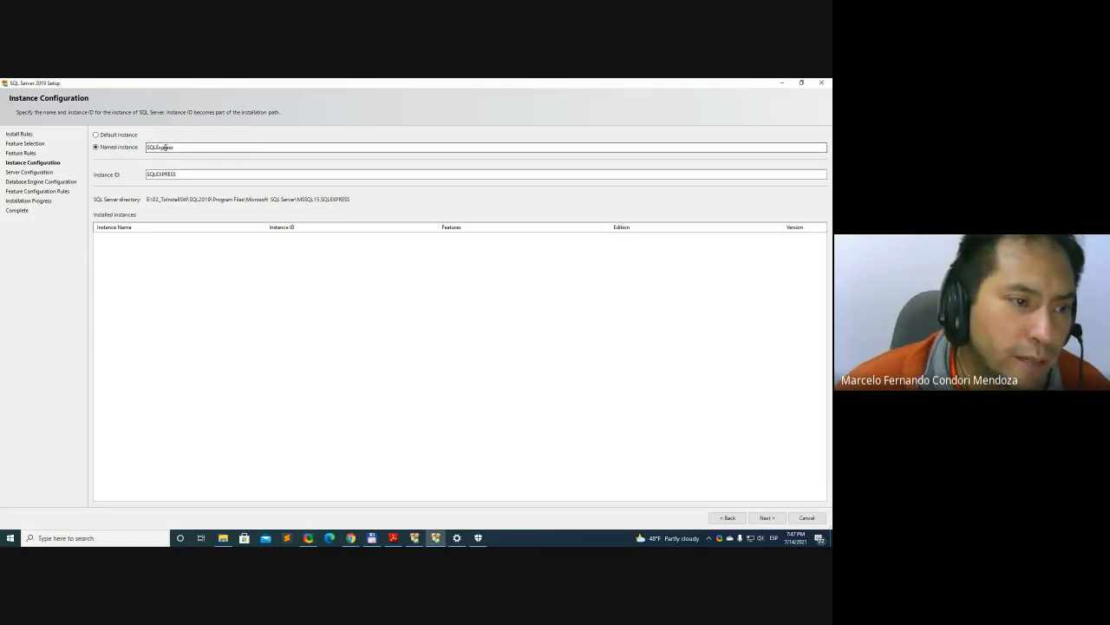
left_click(96, 135)
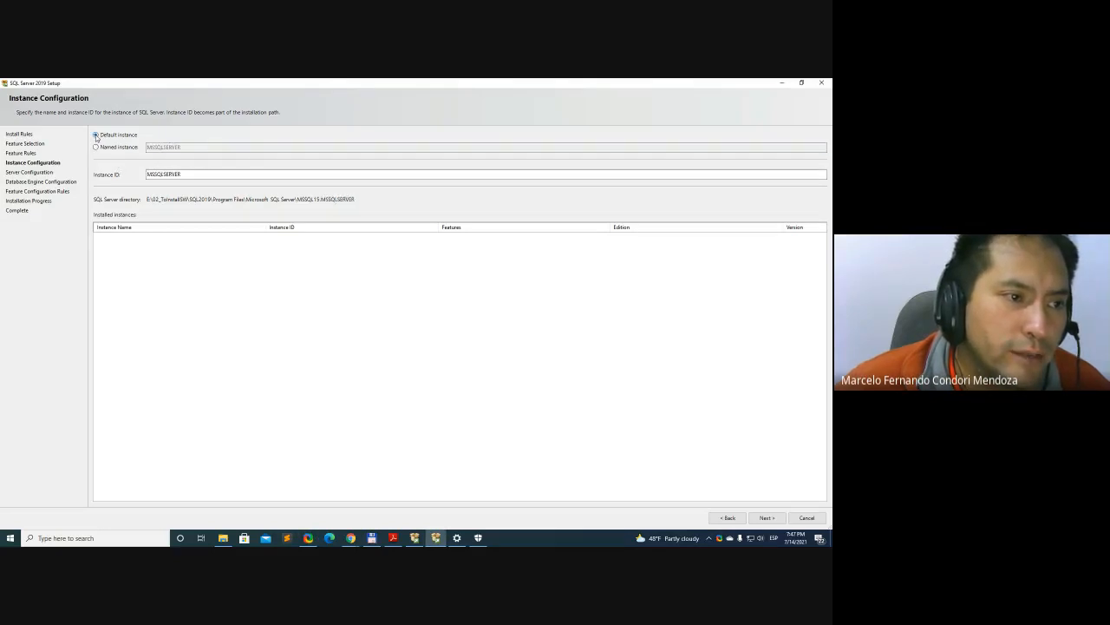
left_click(96, 148)
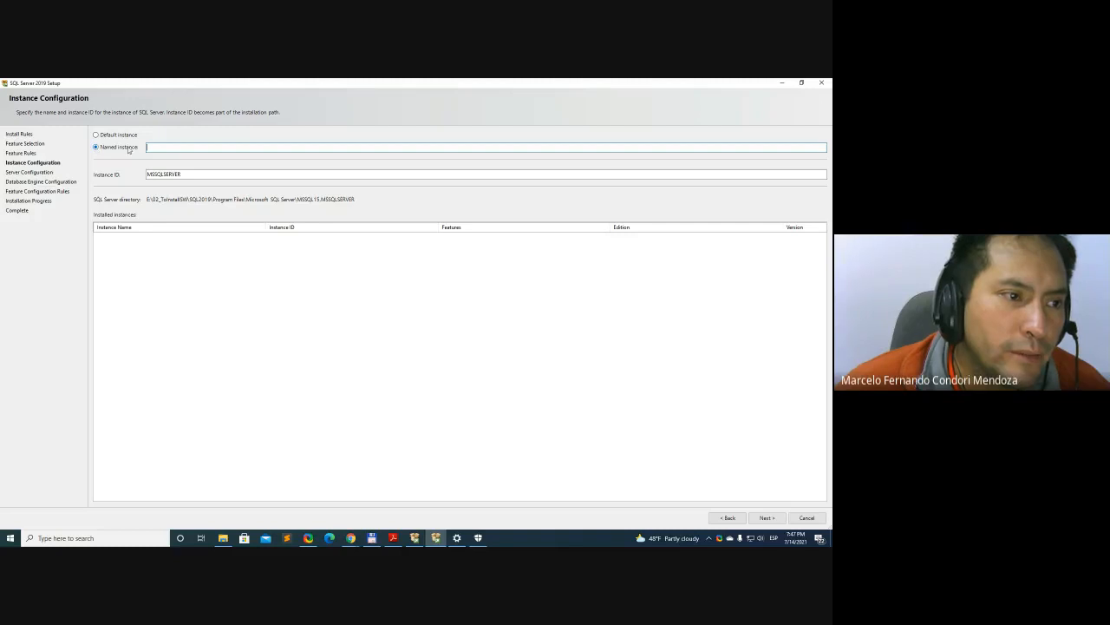
left_click(97, 136)
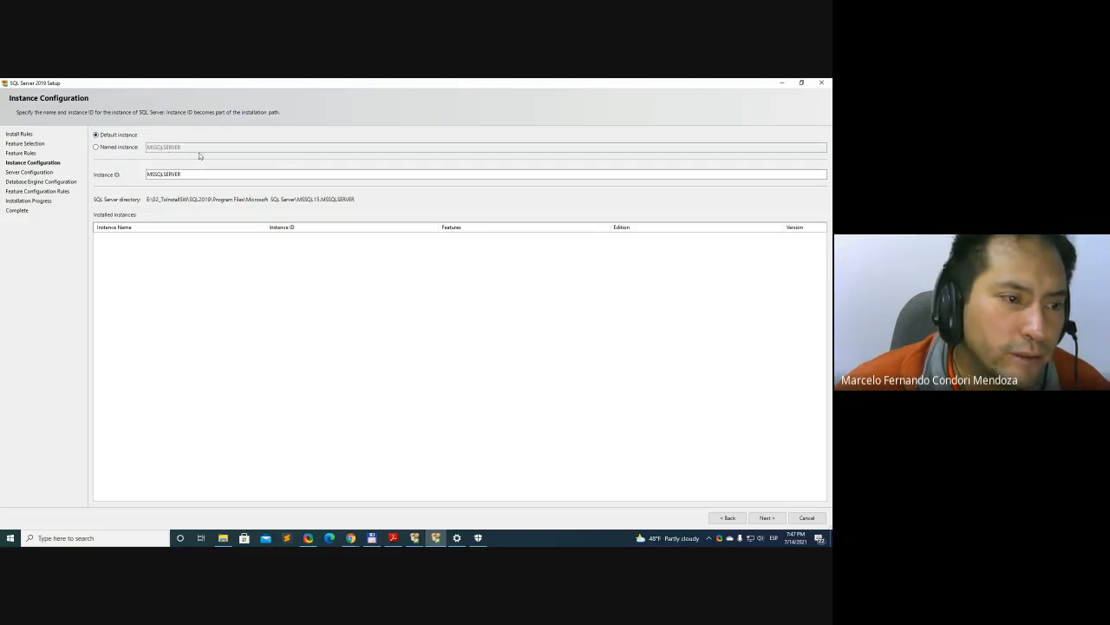
left_click(111, 149)
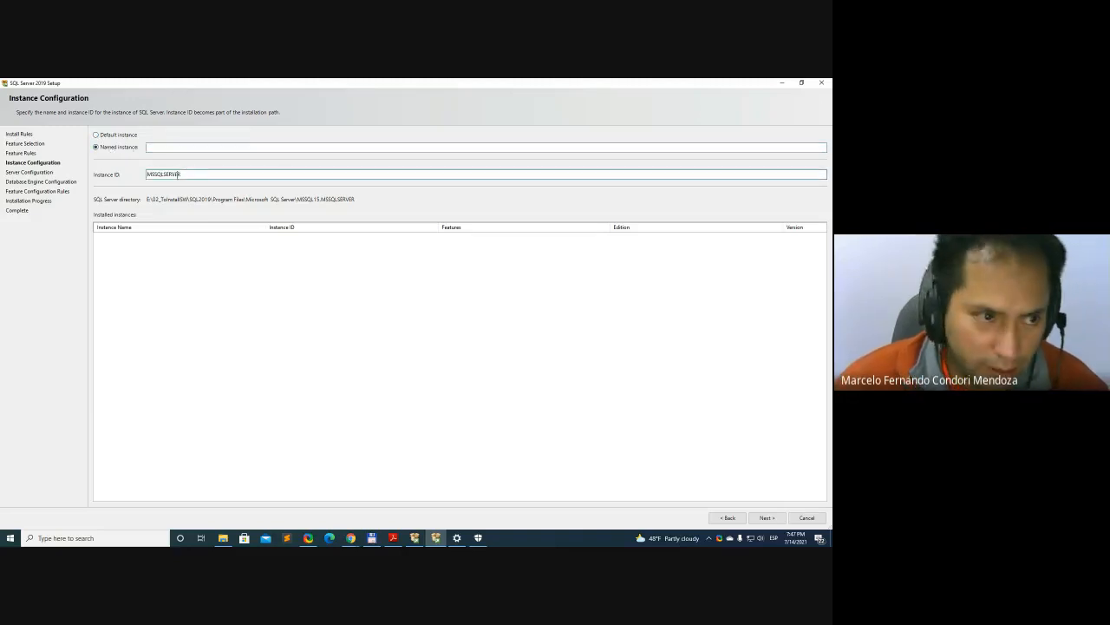
double_click(179, 173)
key("ctrl+c")
left_click(177, 147)
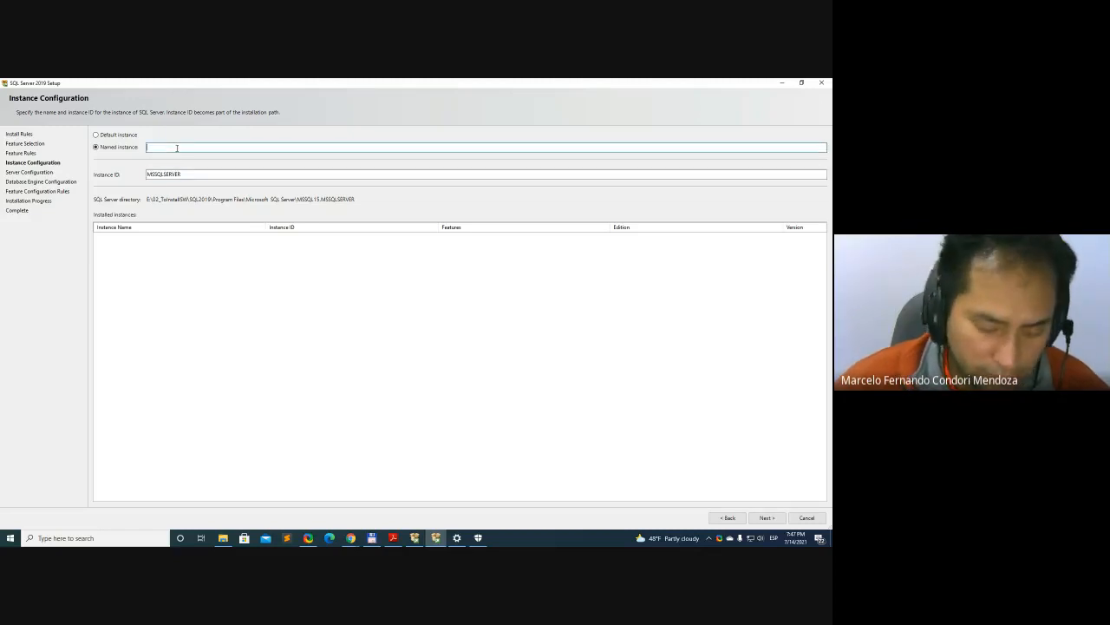
key("ctrl+v")
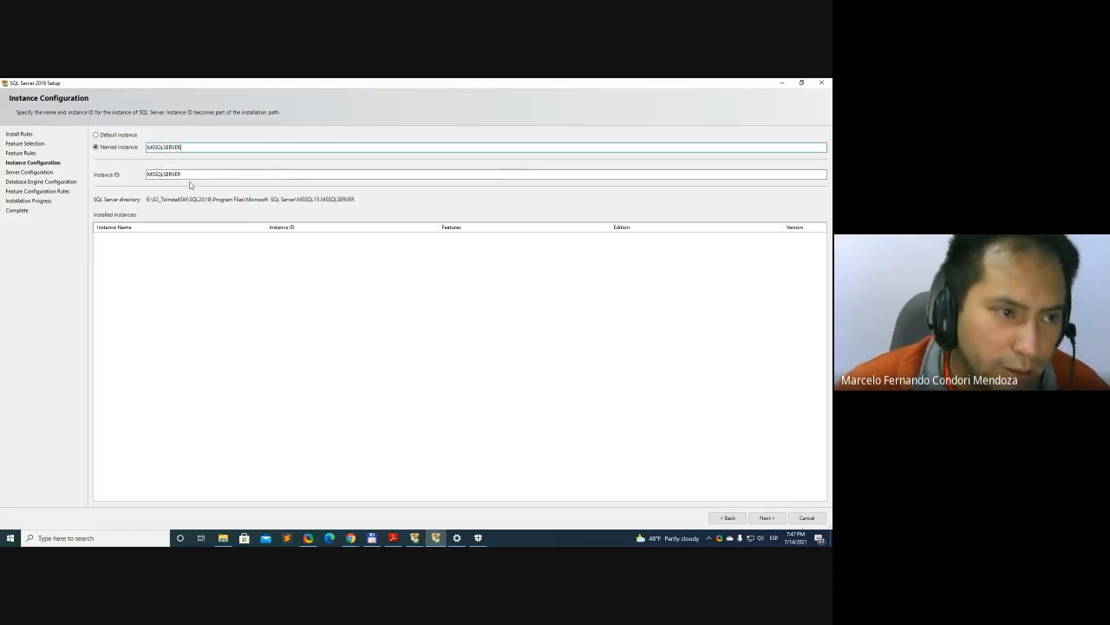
left_click(193, 175)
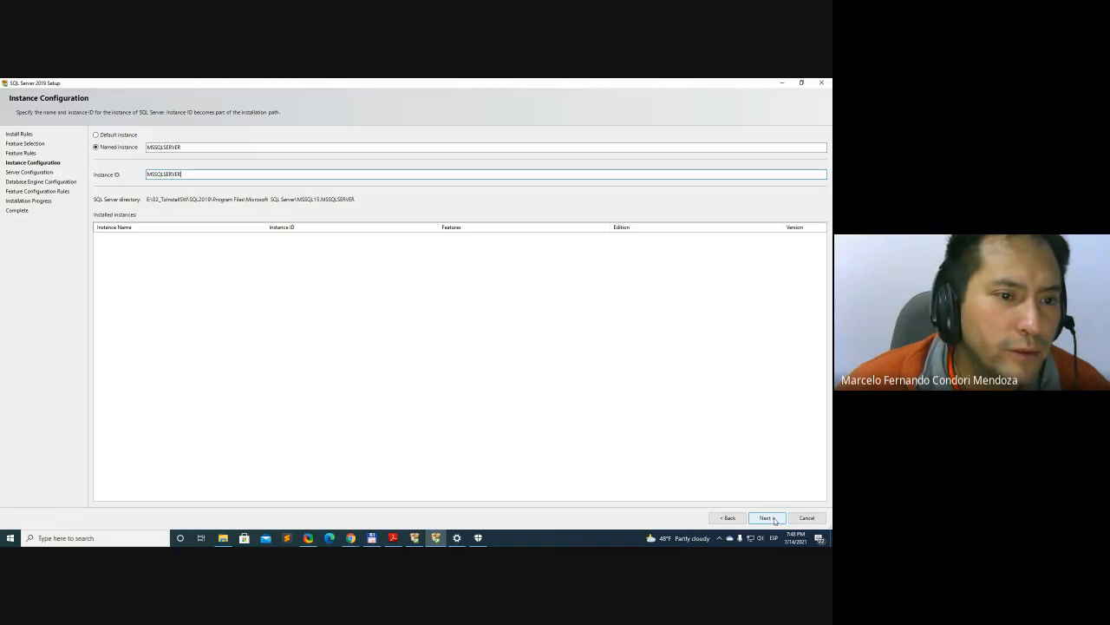
Reset the choice to a named instance, reuse the instance ID MSSQLSERVER as its name, and continue to Server Configuration
left_click(96, 135)
left_click(96, 146)
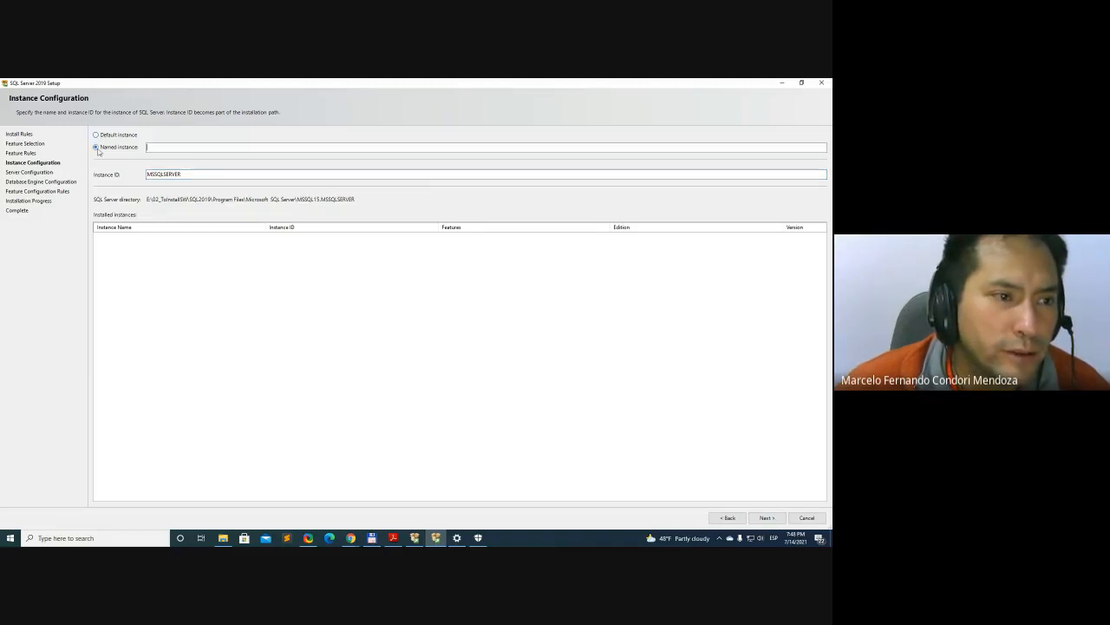
left_click(165, 175)
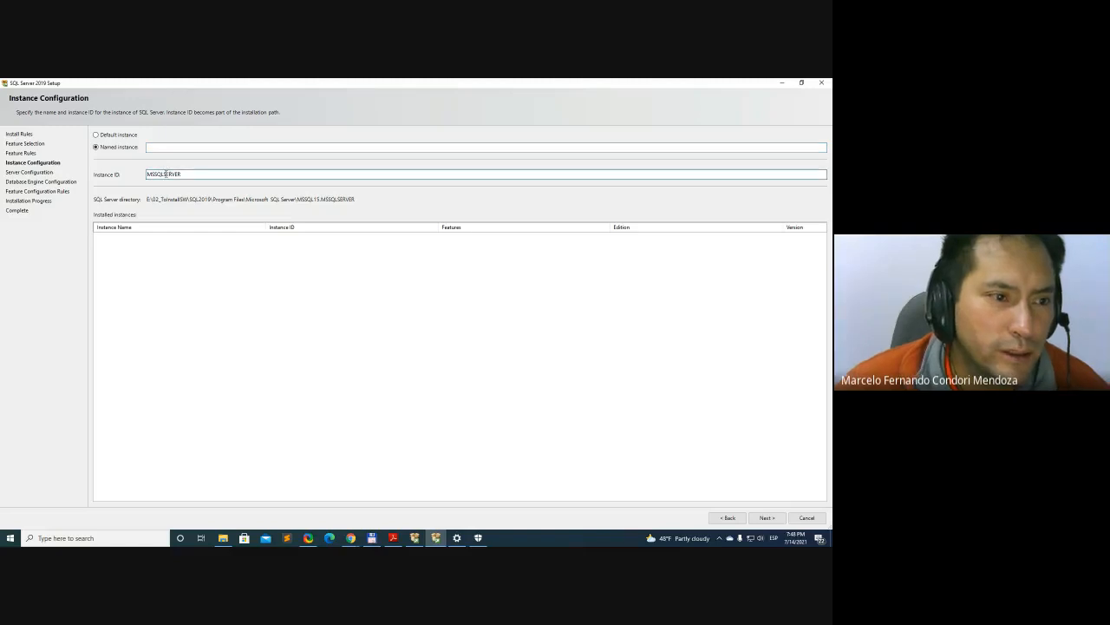
left_click_drag(184, 175, 113, 178)
key("ctrl+c")
left_click(165, 145)
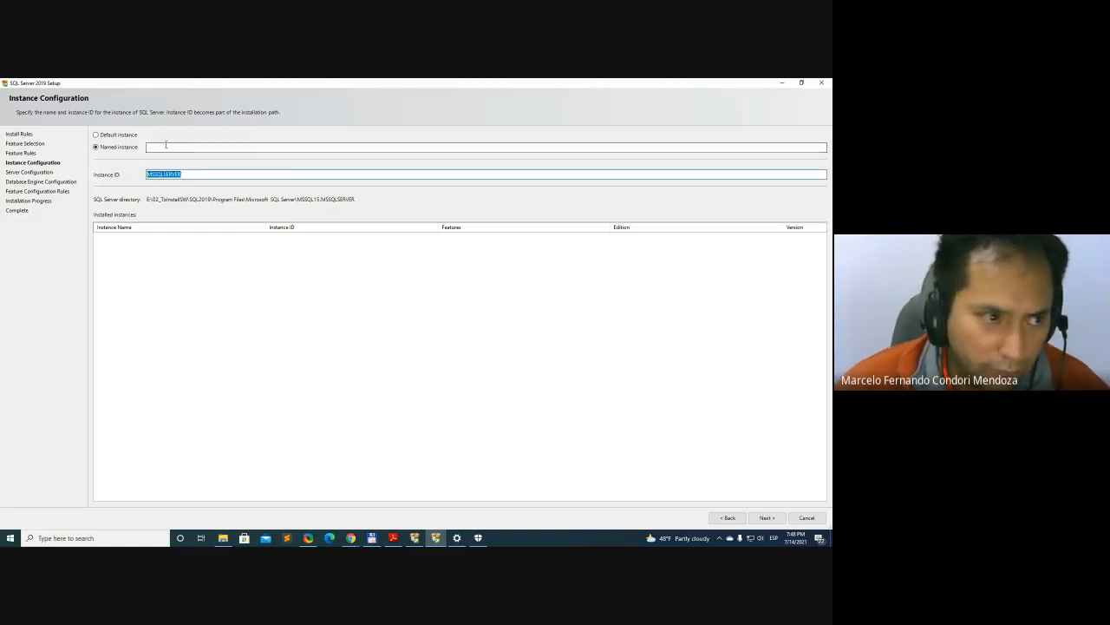
key("ctrl+v")
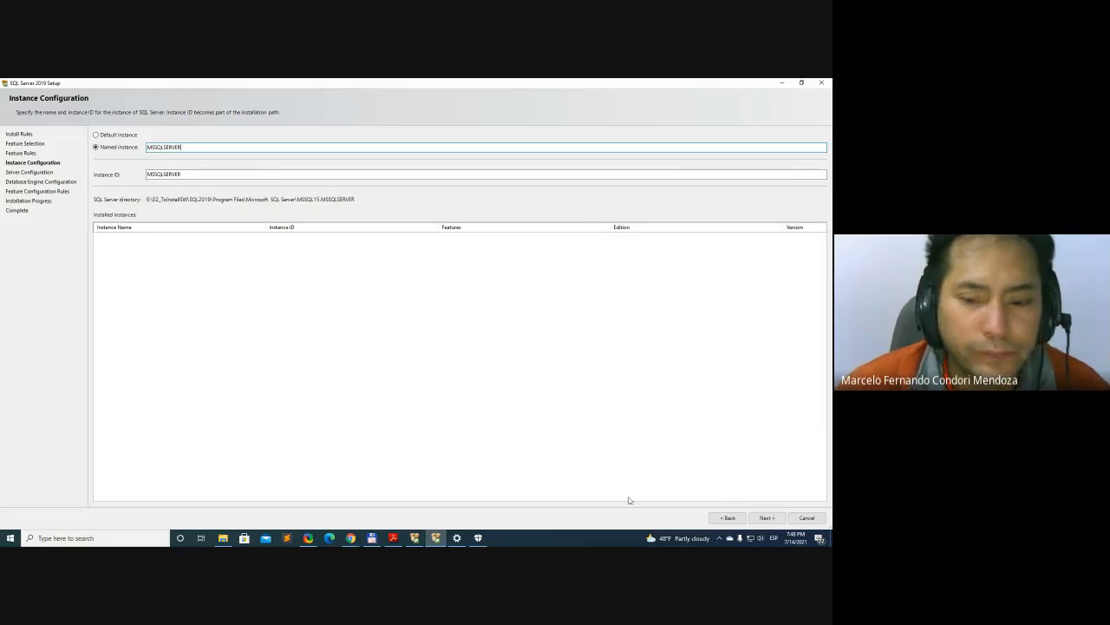
left_click(765, 517)
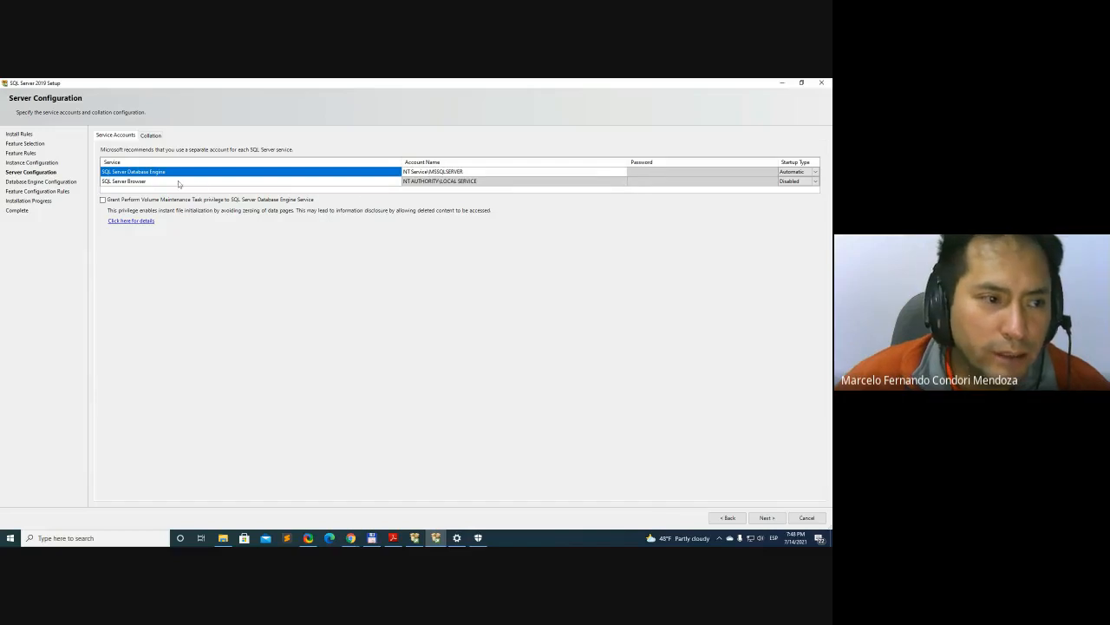
Examine the service accounts, the Database Engine's startup type options and the collation settings in Server Configuration
left_click(460, 173)
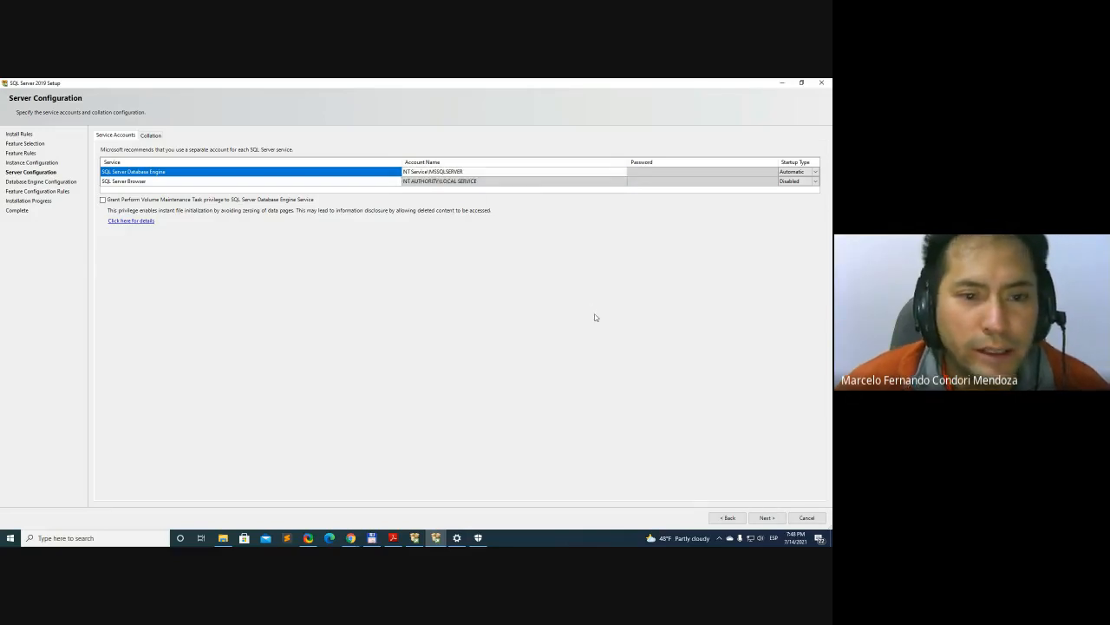
left_click(815, 173)
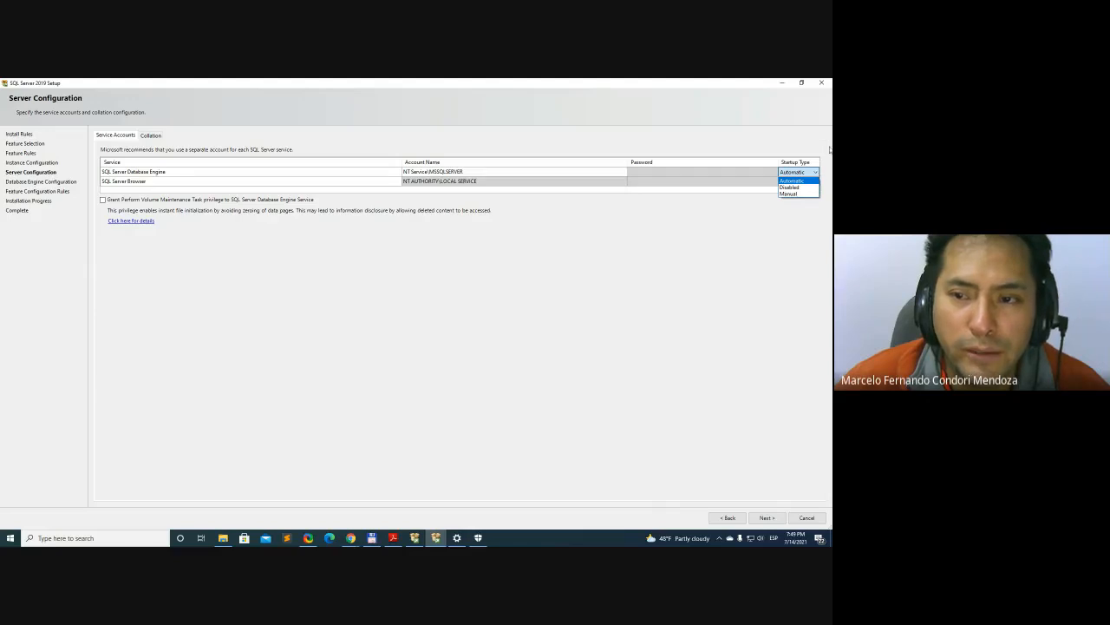
left_click(817, 137)
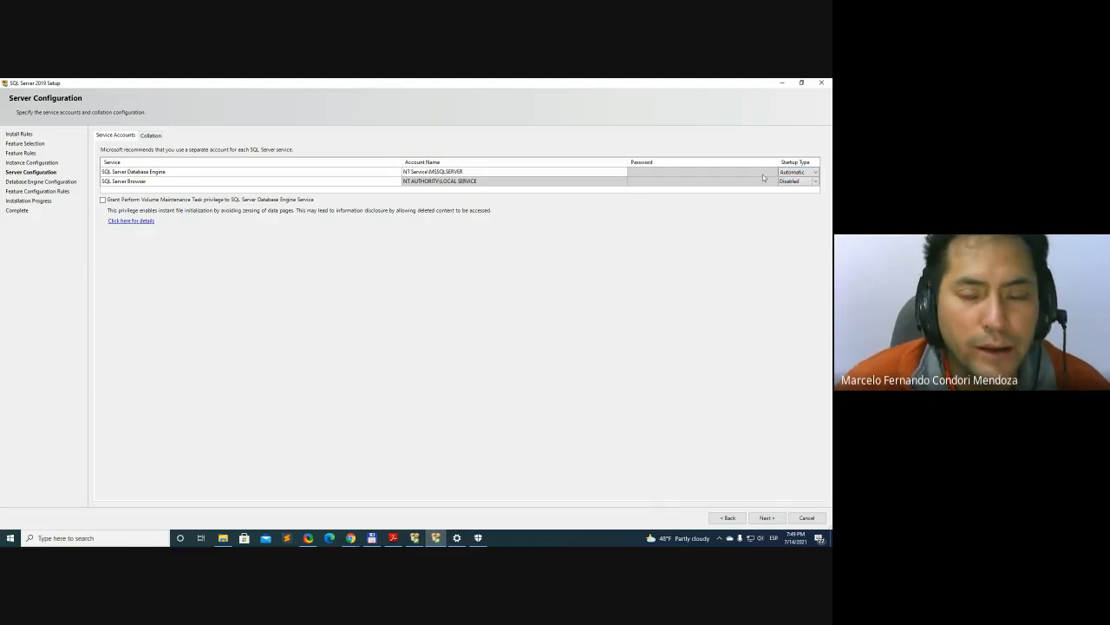
left_click(151, 136)
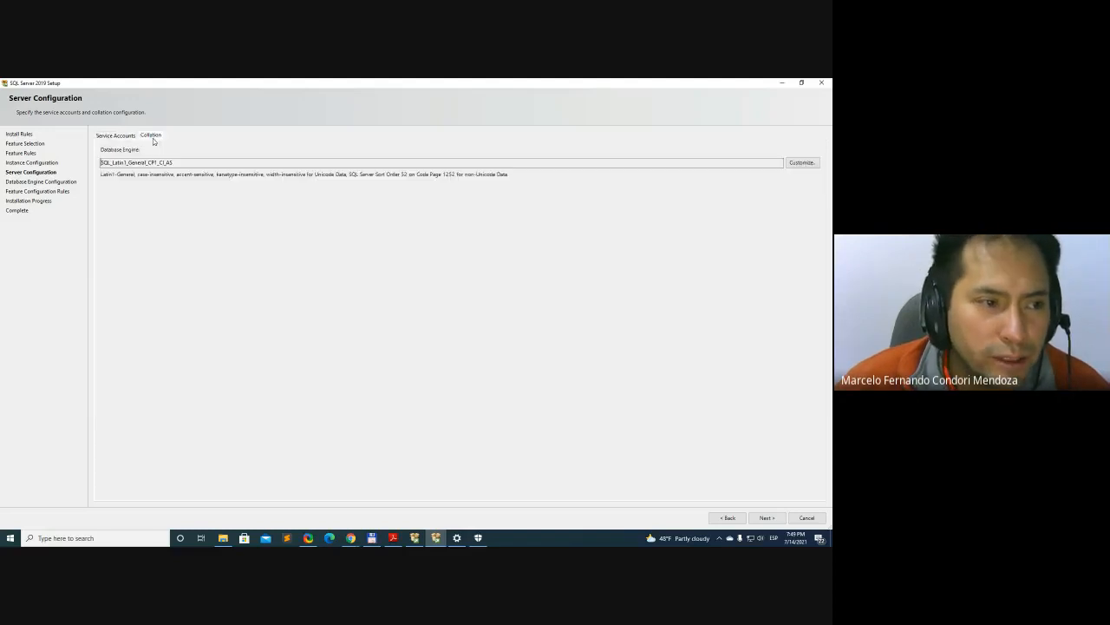
left_click(126, 138)
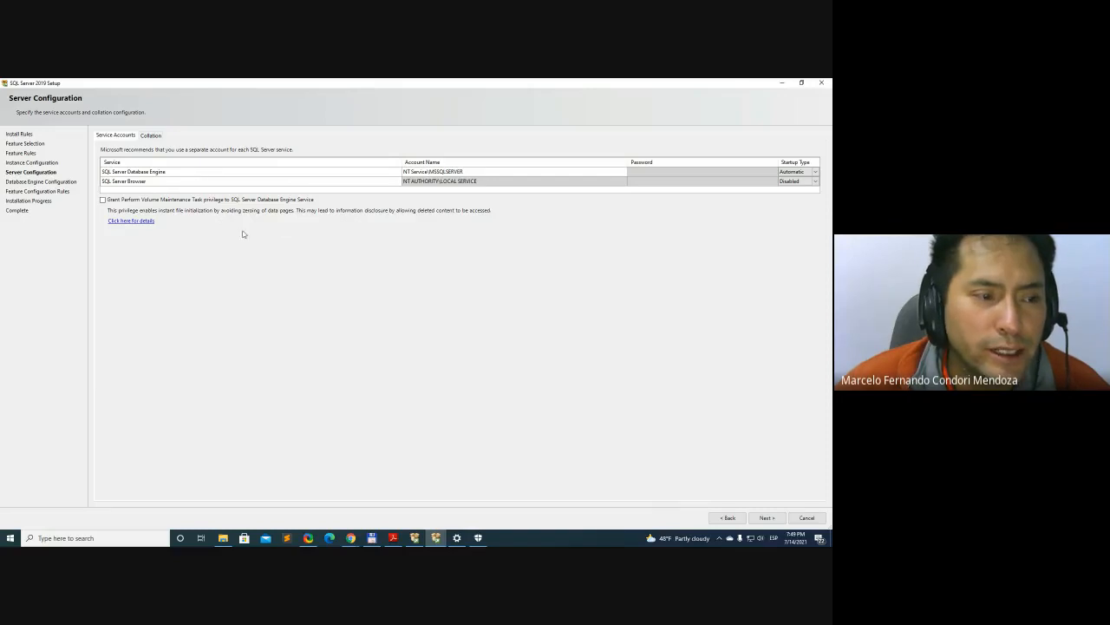
left_click(151, 136)
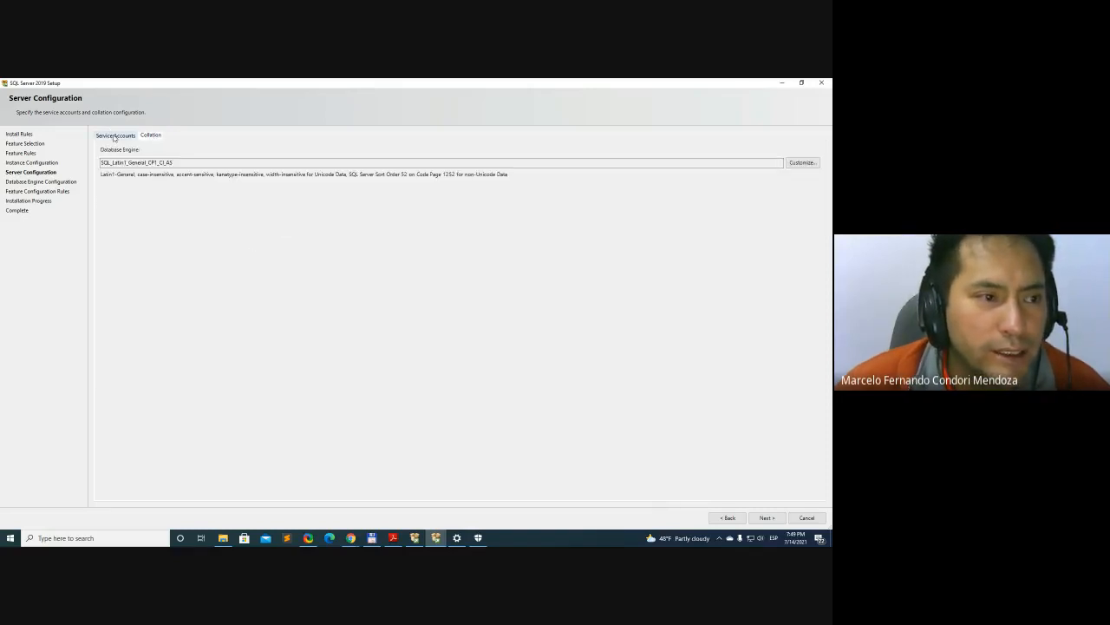
left_click(114, 138)
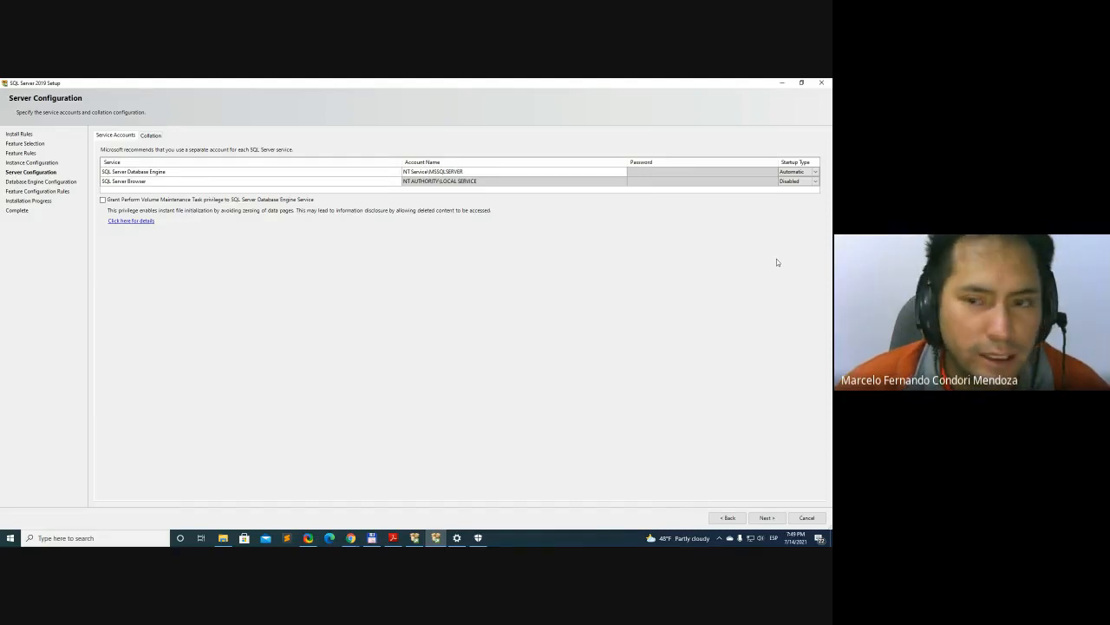
left_click(793, 173)
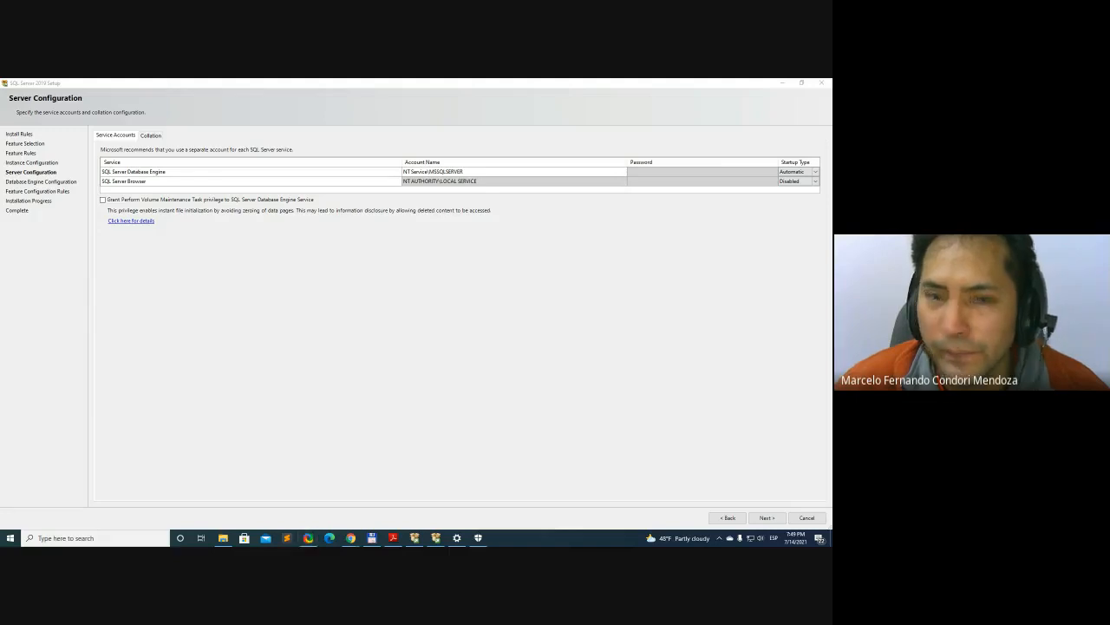
left_click(761, 326)
key("alt+Print")
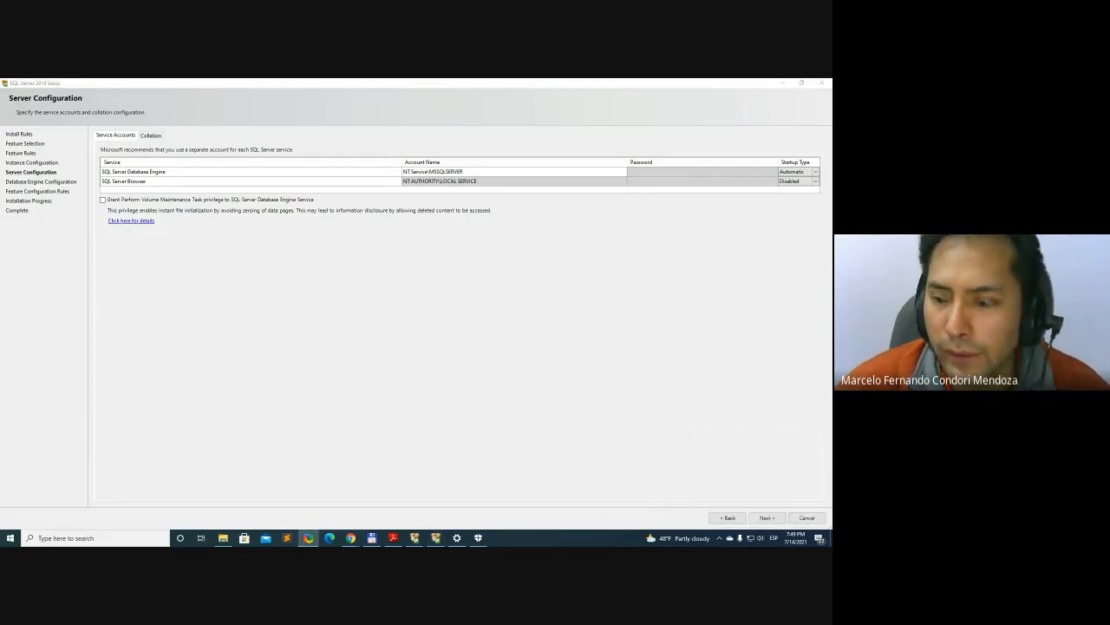
Accept the server configuration, select Mixed Mode authentication, and change the input language to English (United States) with the Latin American keyboard
left_click(773, 518)
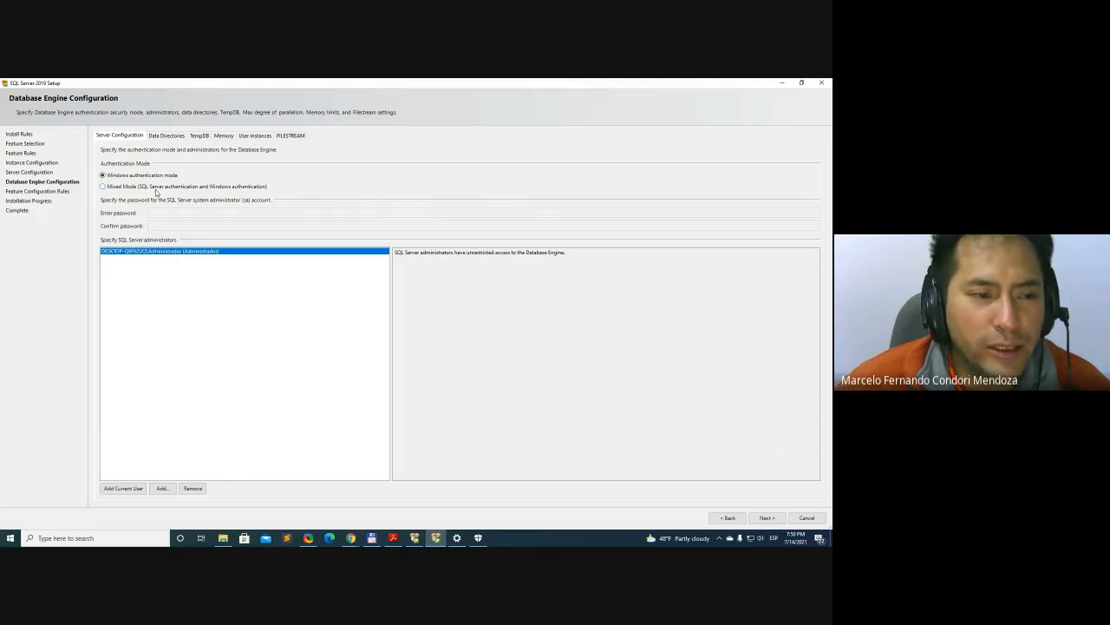
left_click(159, 187)
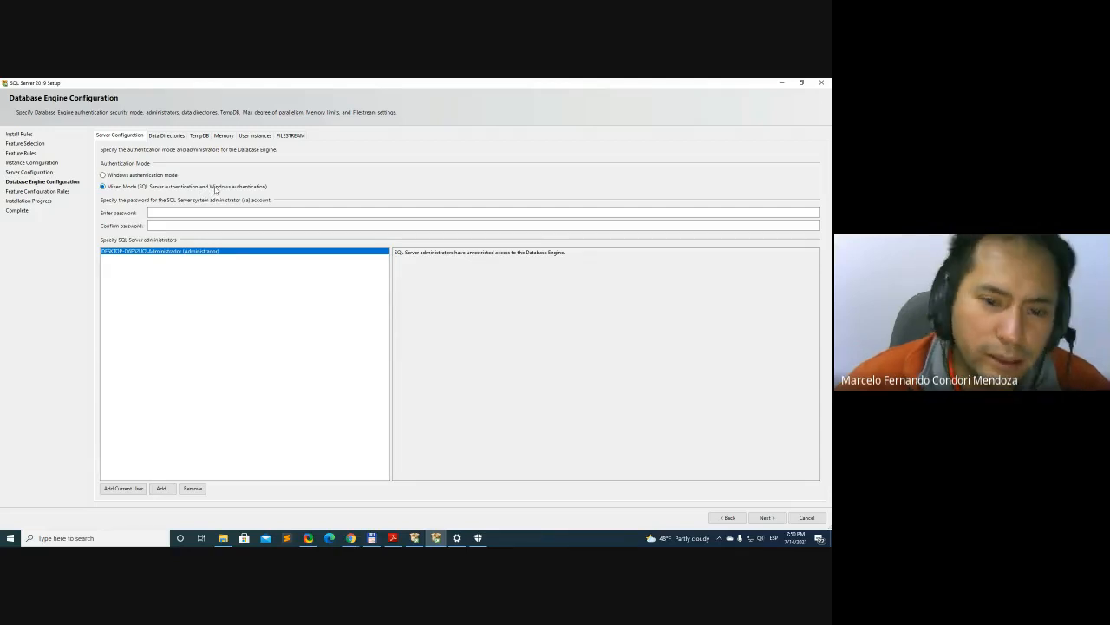
left_click(773, 535)
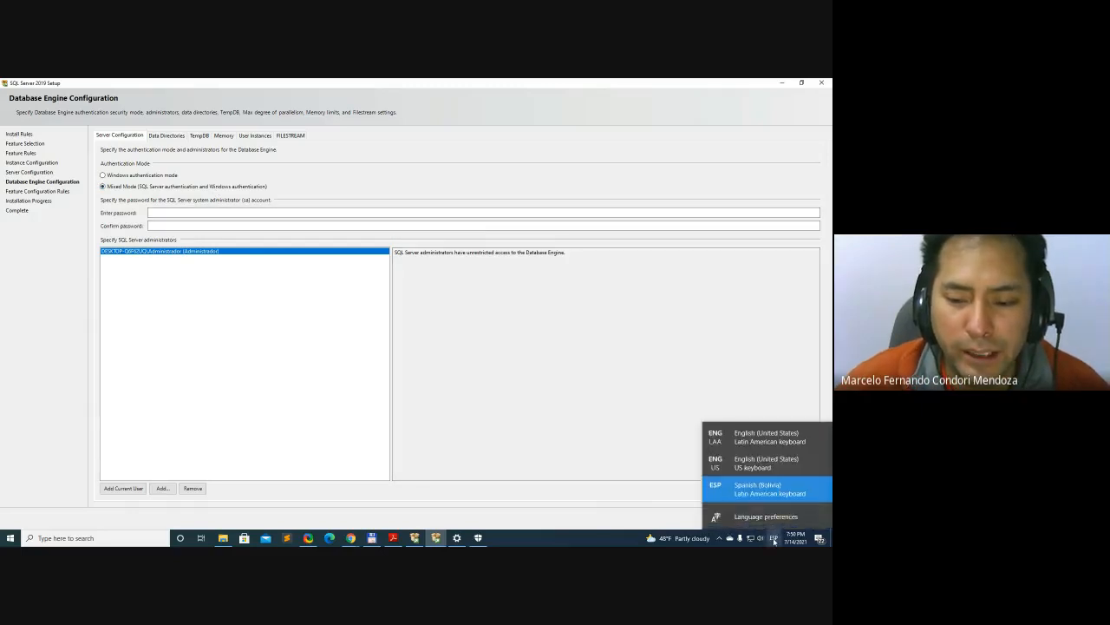
left_click(775, 442)
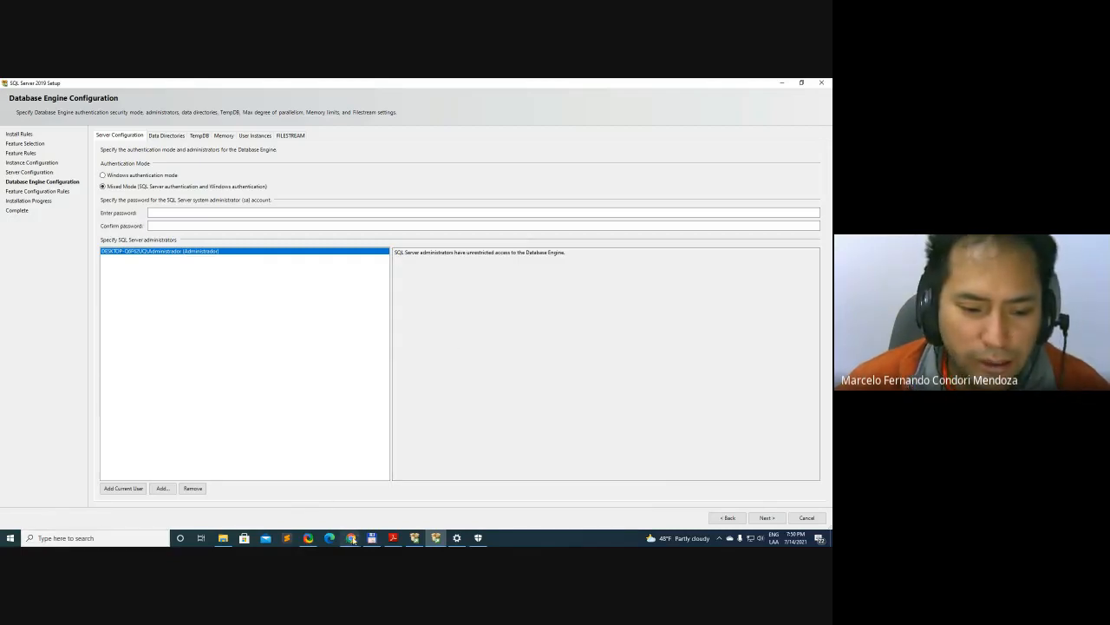
left_click(303, 488)
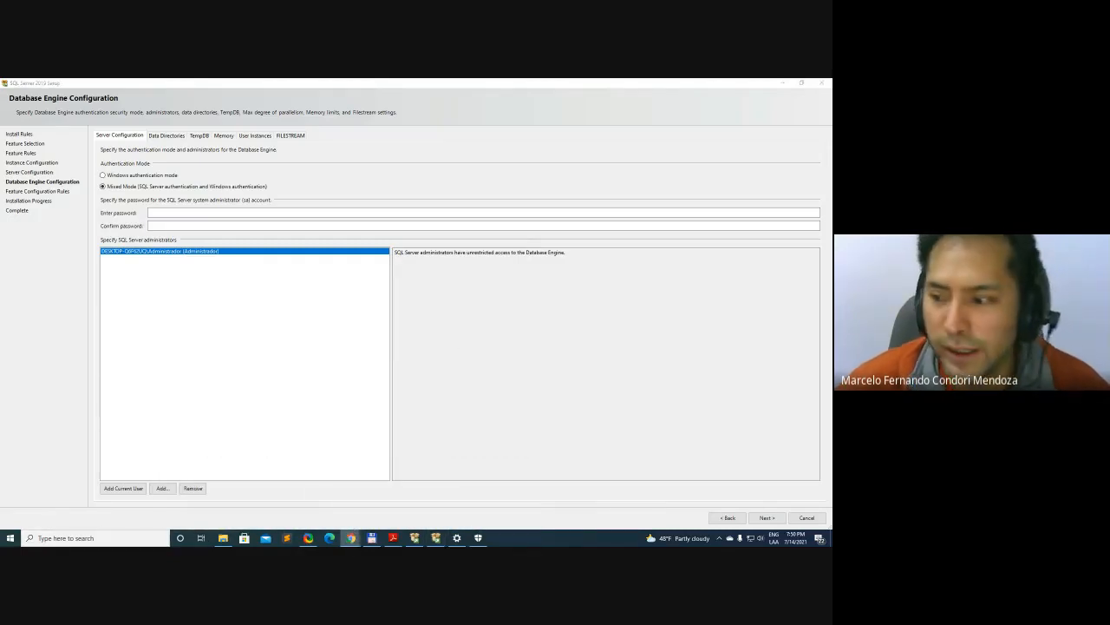
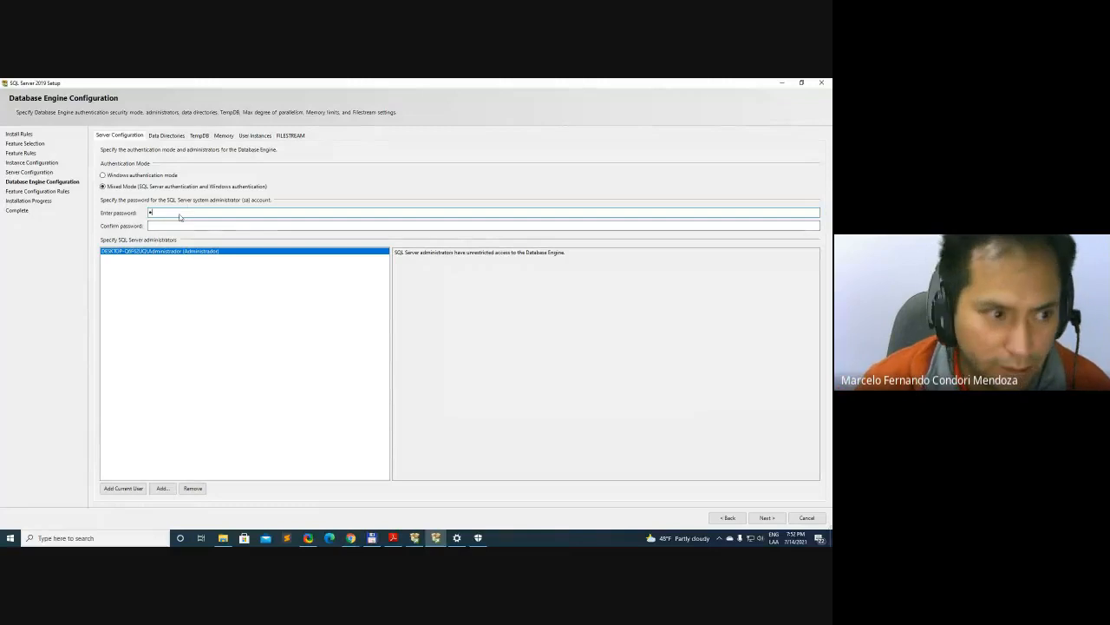
Enter and confirm the password for the SQL Server system administrator (sa) account
type("•")
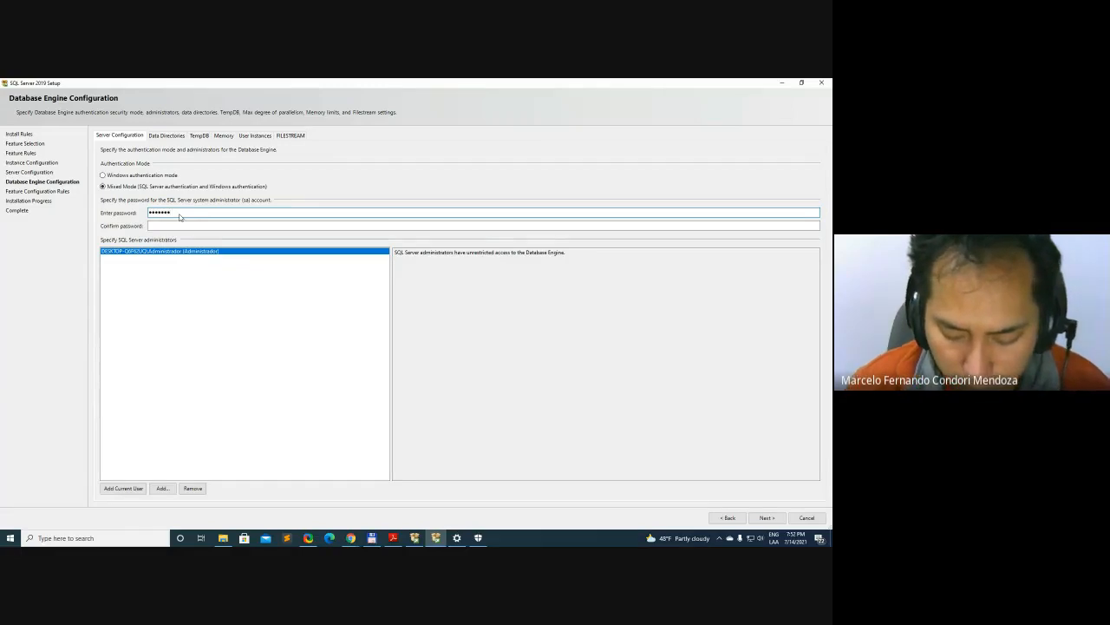
left_click(152, 227)
type("•••")
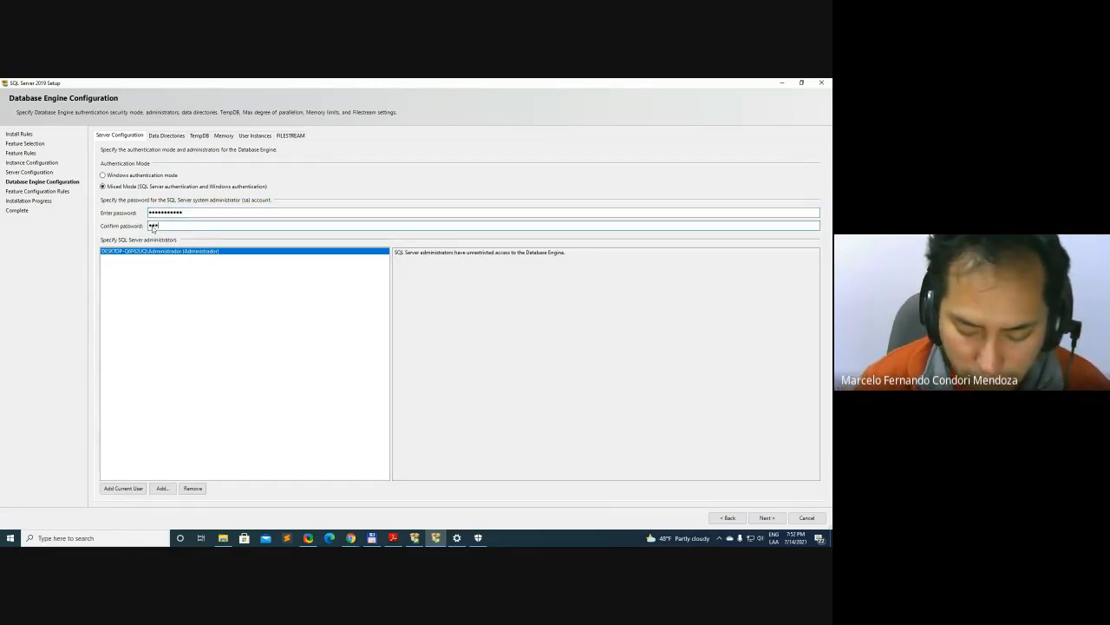
type("•••••••")
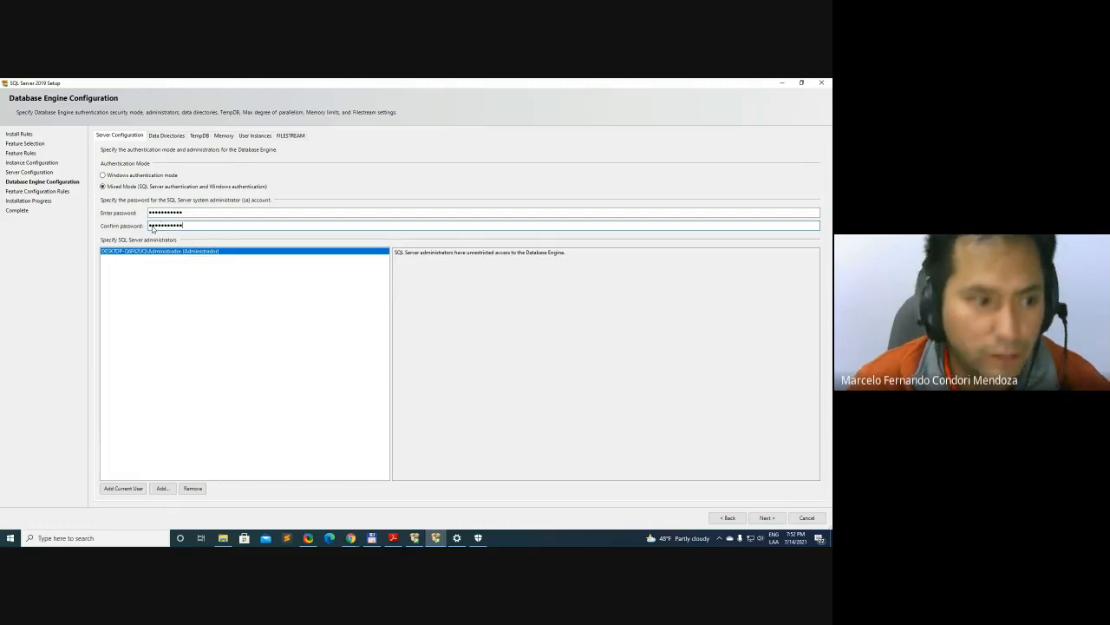
left_click(202, 213)
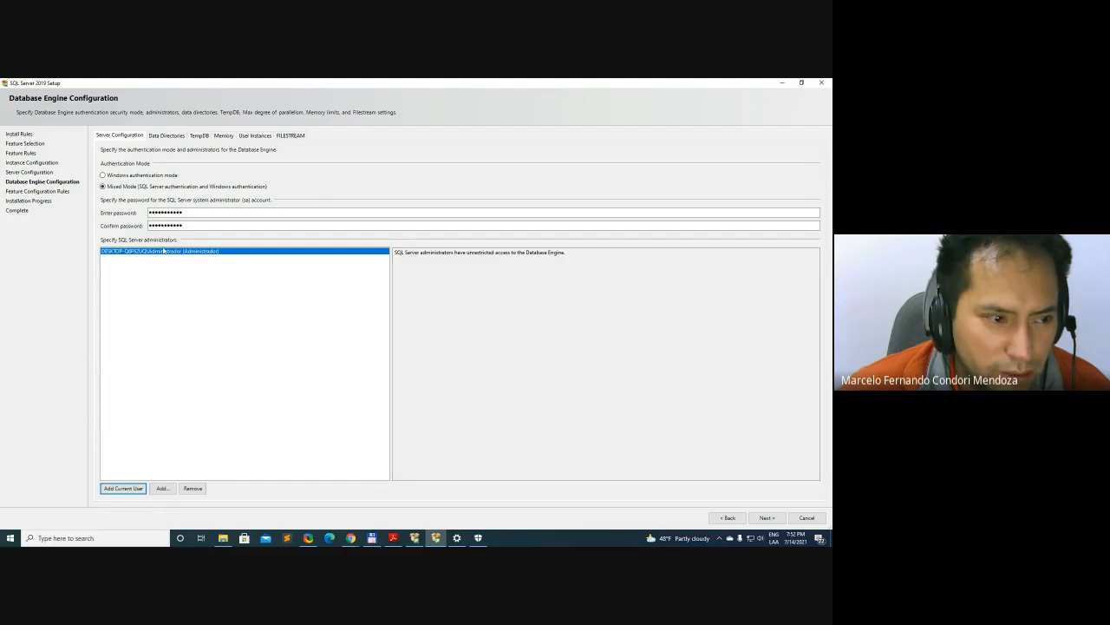
Add the current Windows user to the SQL Server administrators
left_click(533, 345)
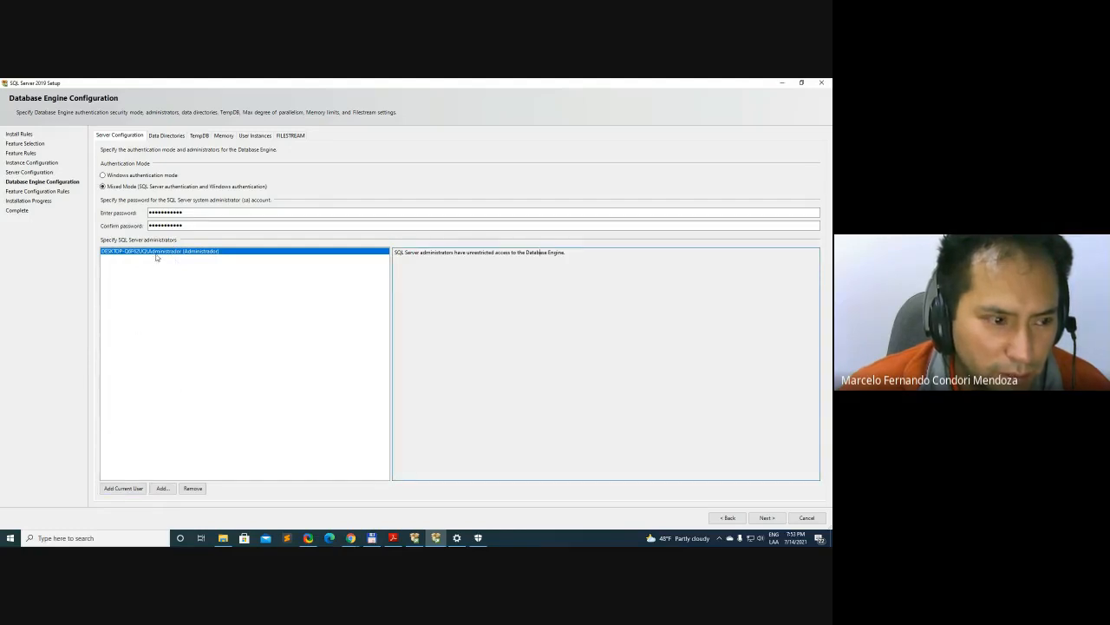
left_click(126, 488)
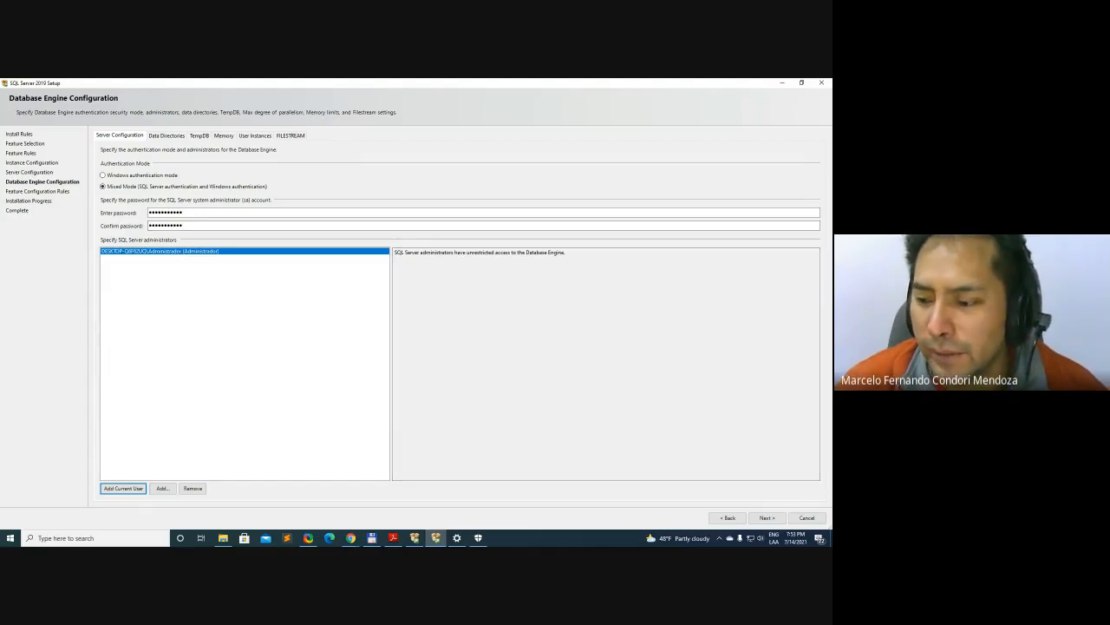
key("alt+Tab")
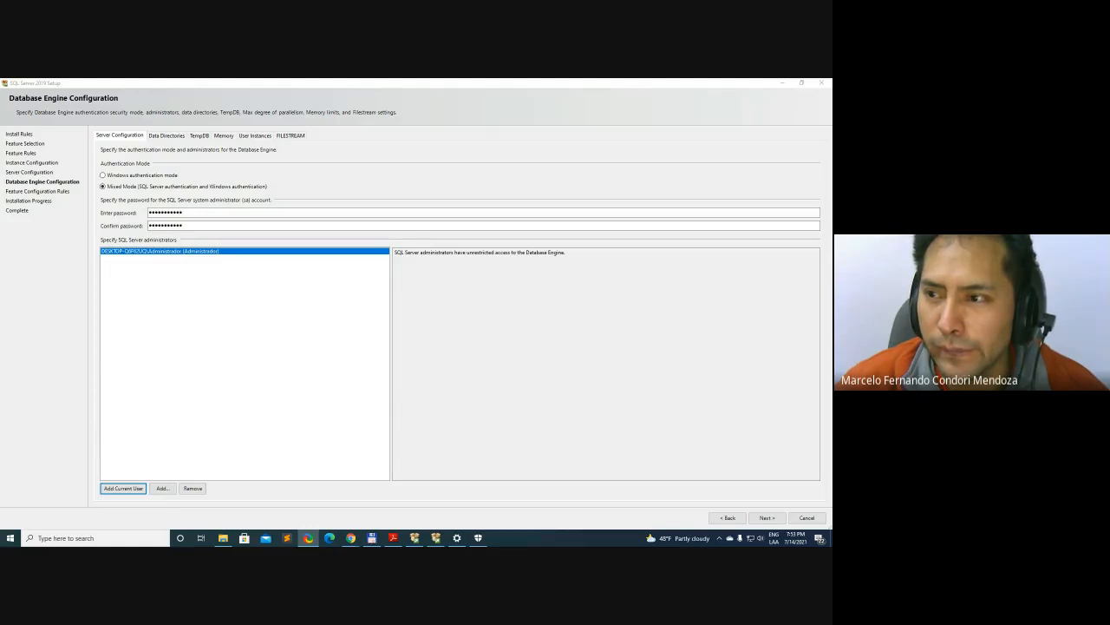
key("alt+Tab")
key("alt+Tab")
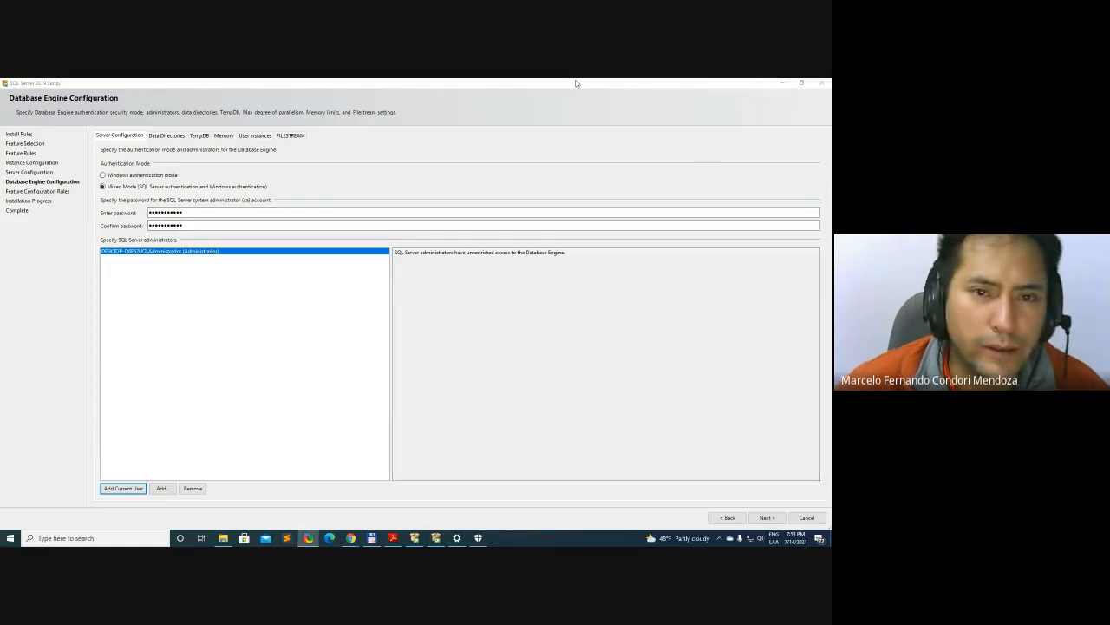
left_click(579, 82)
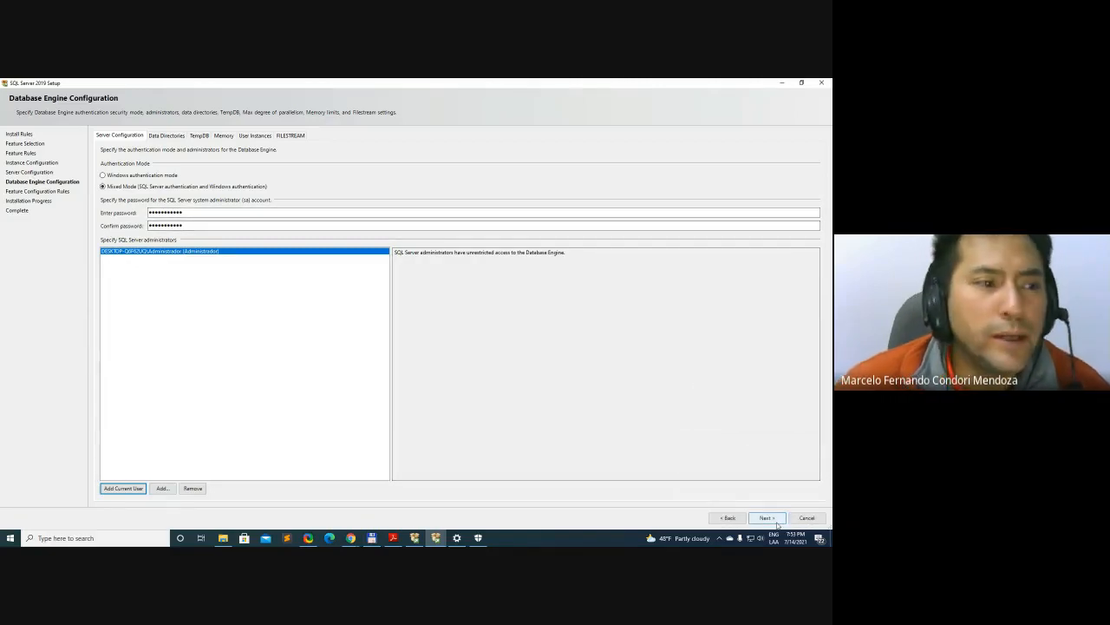
Examine the data directories, TempDB, memory, user instances and FILESTREAM settings of the Database Engine, and return to its server configuration
left_click(167, 136)
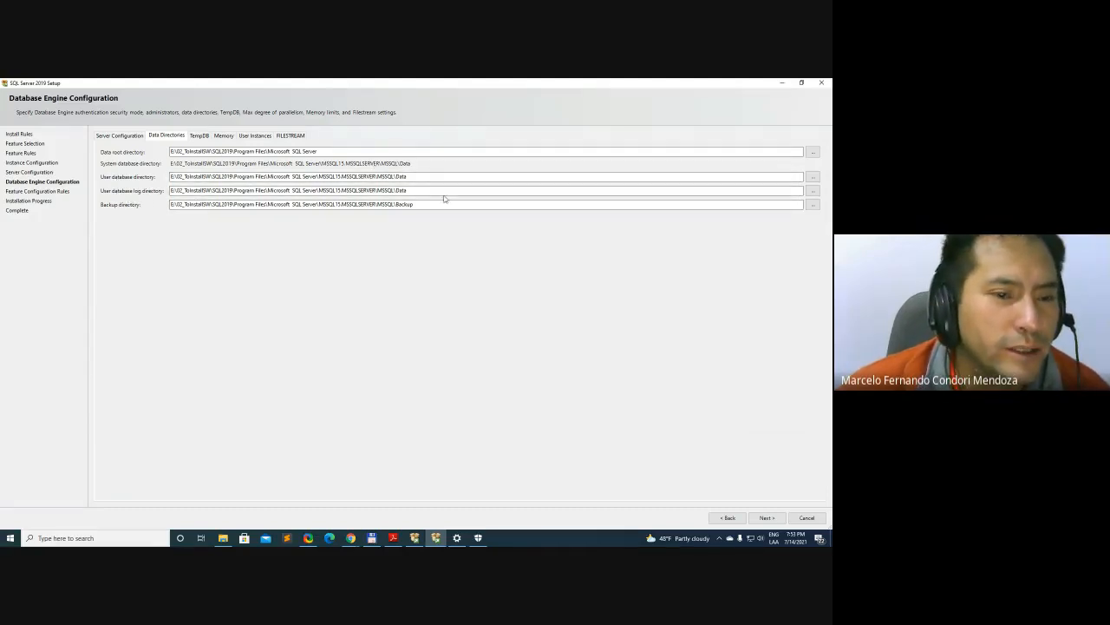
left_click(200, 136)
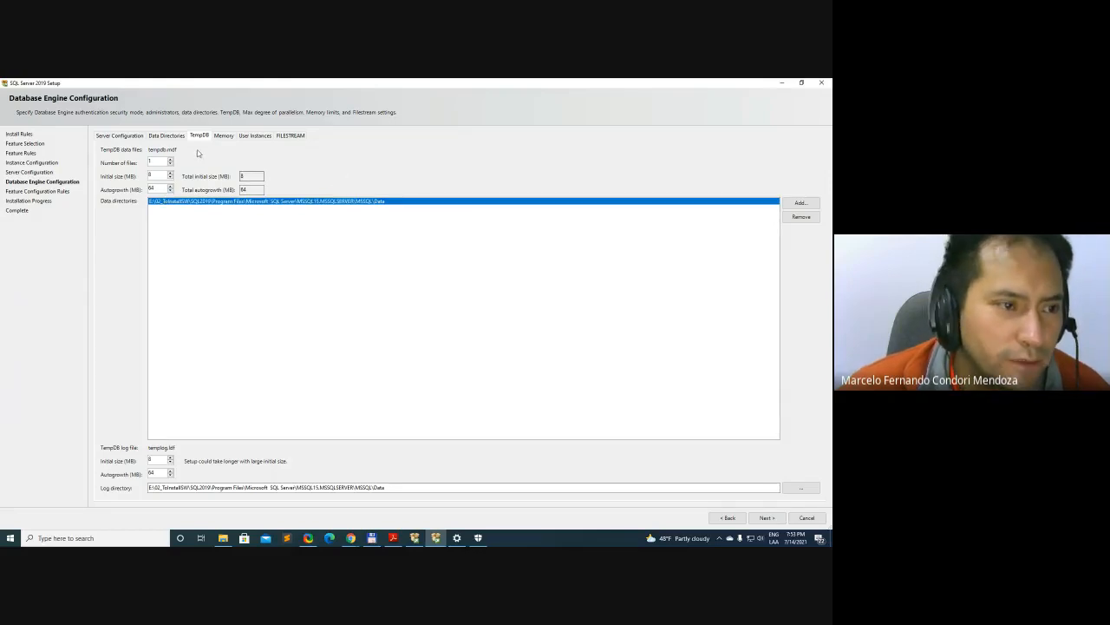
left_click(224, 136)
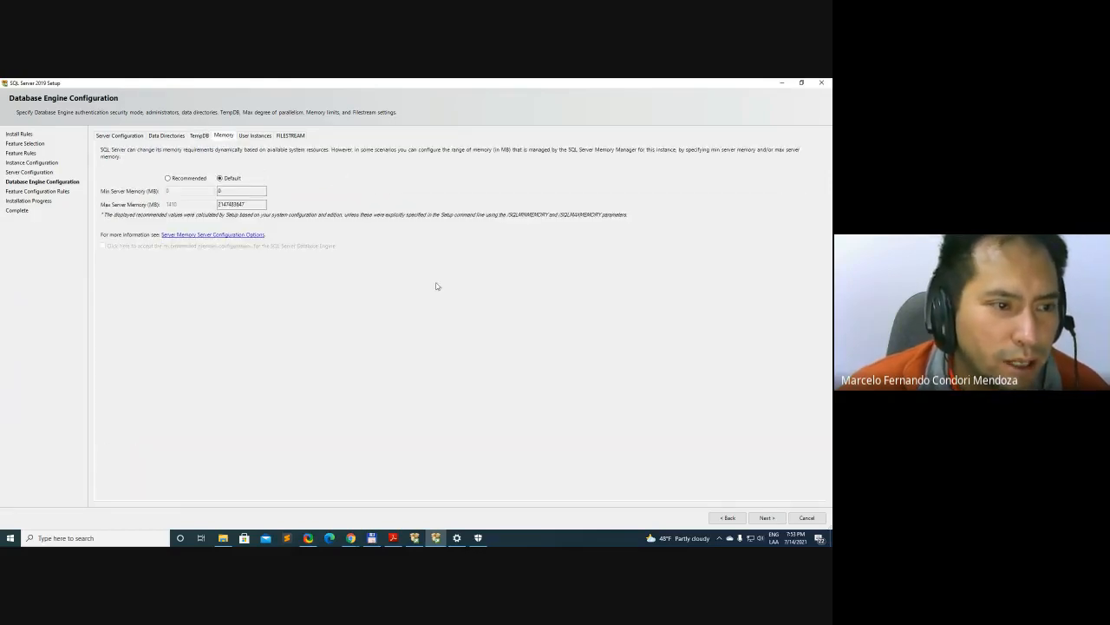
left_click(204, 139)
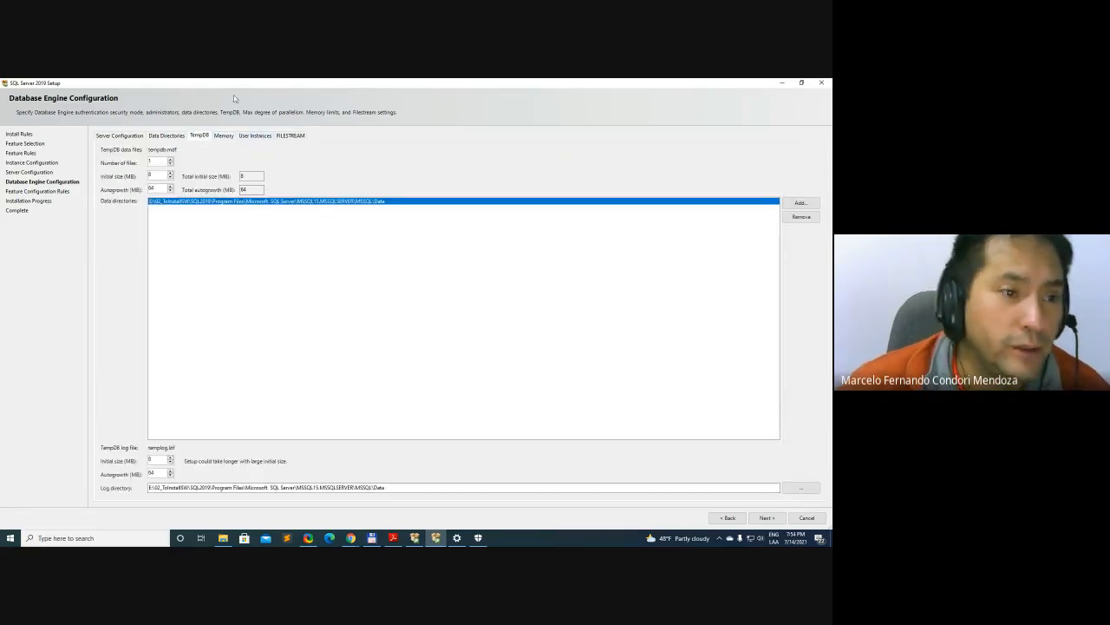
left_click(225, 139)
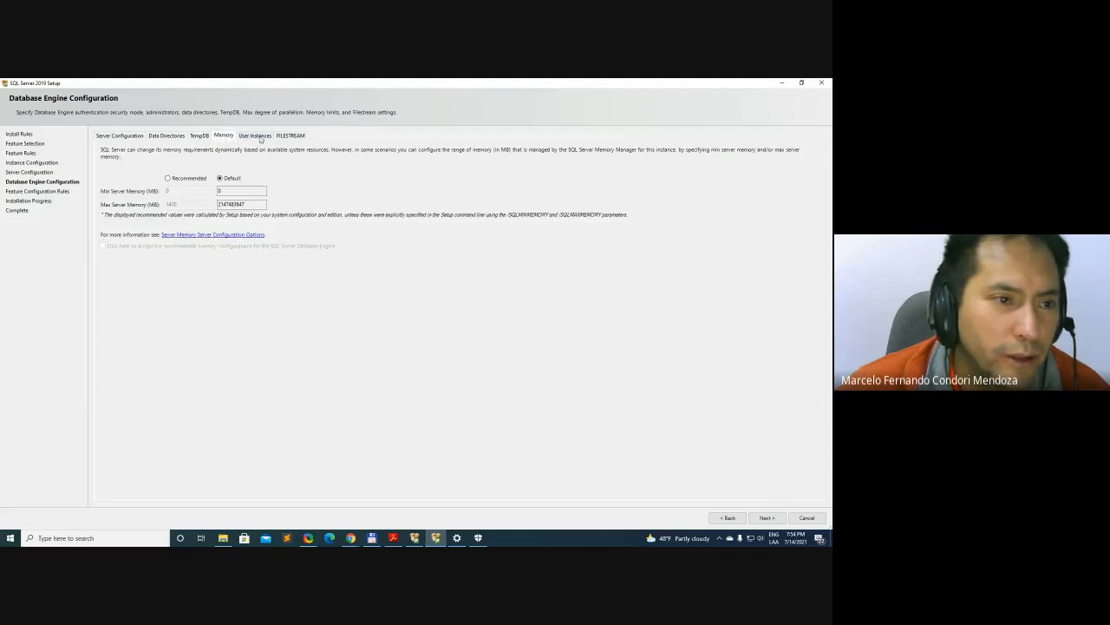
left_click(259, 137)
left_click(292, 137)
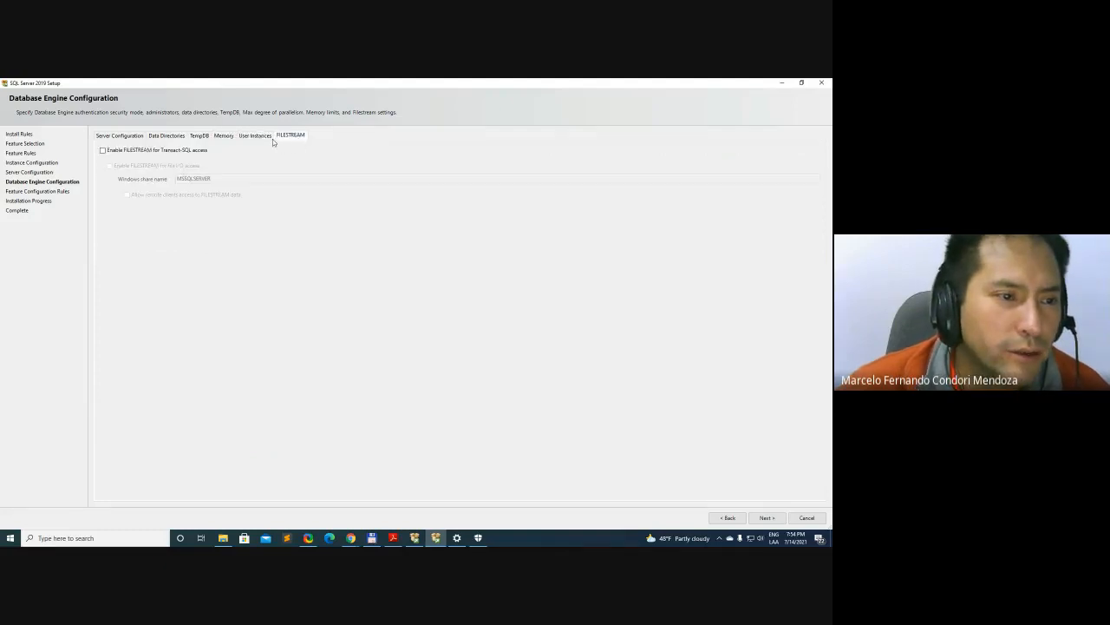
left_click(257, 137)
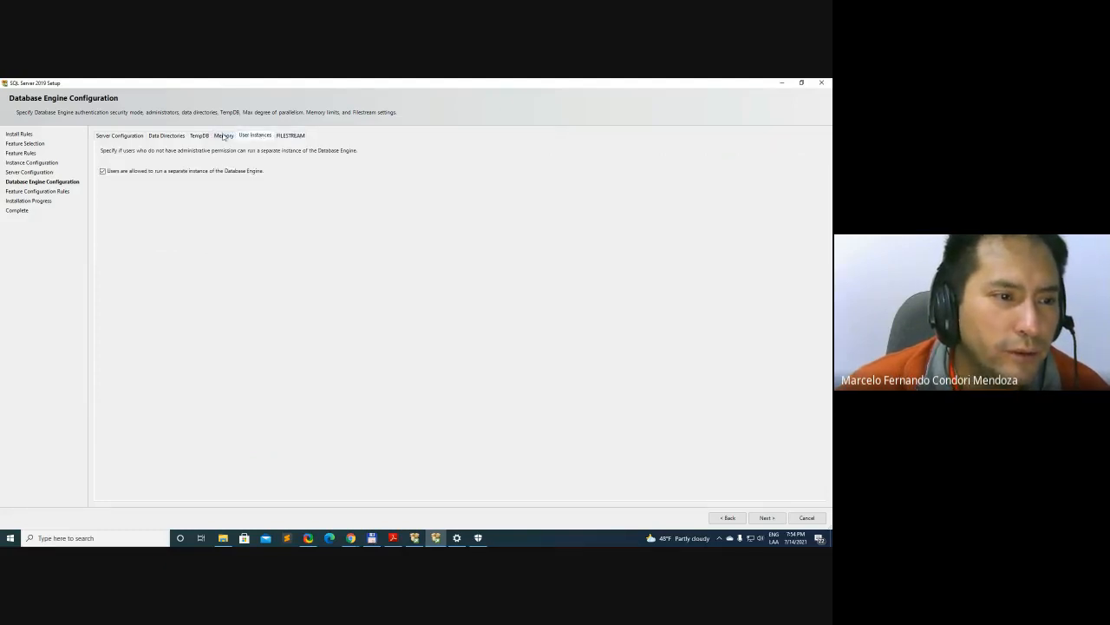
left_click(223, 136)
left_click(198, 137)
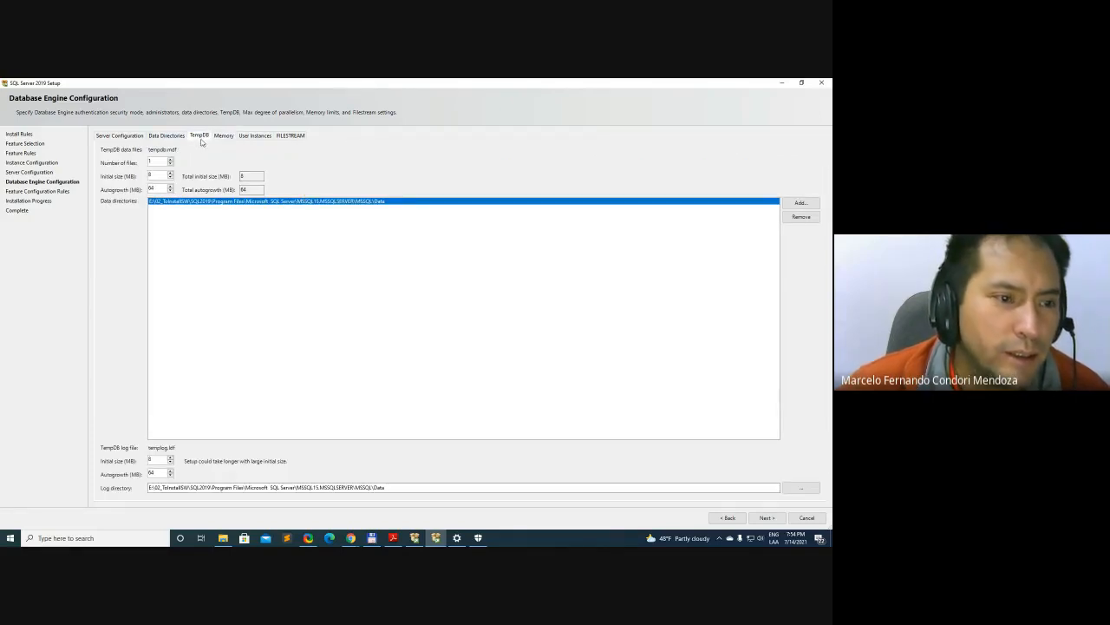
left_click(165, 136)
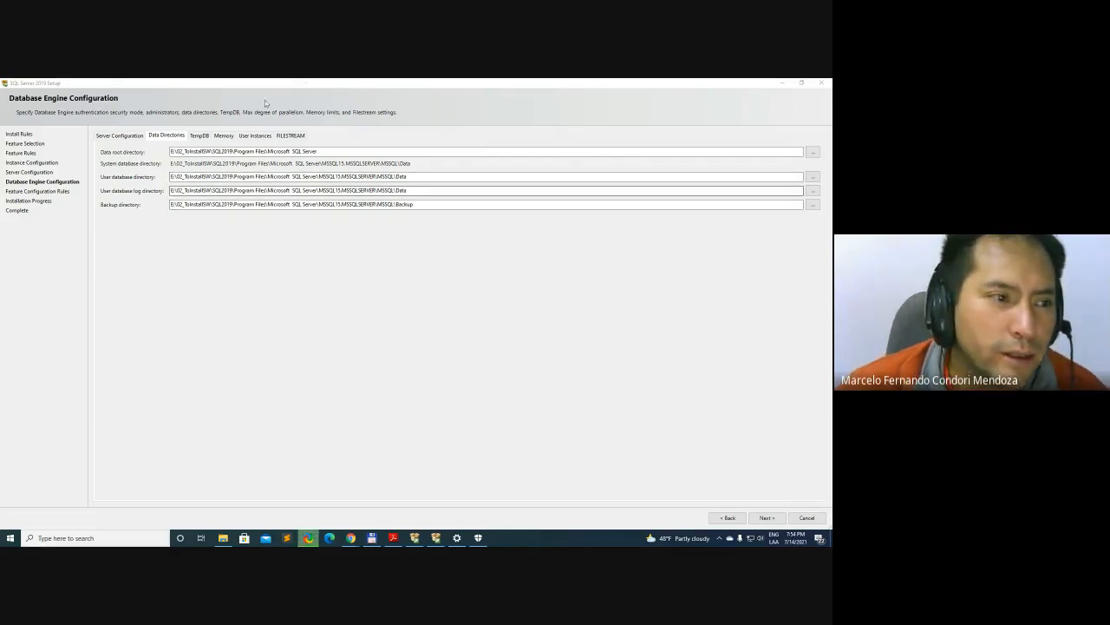
left_click(111, 136)
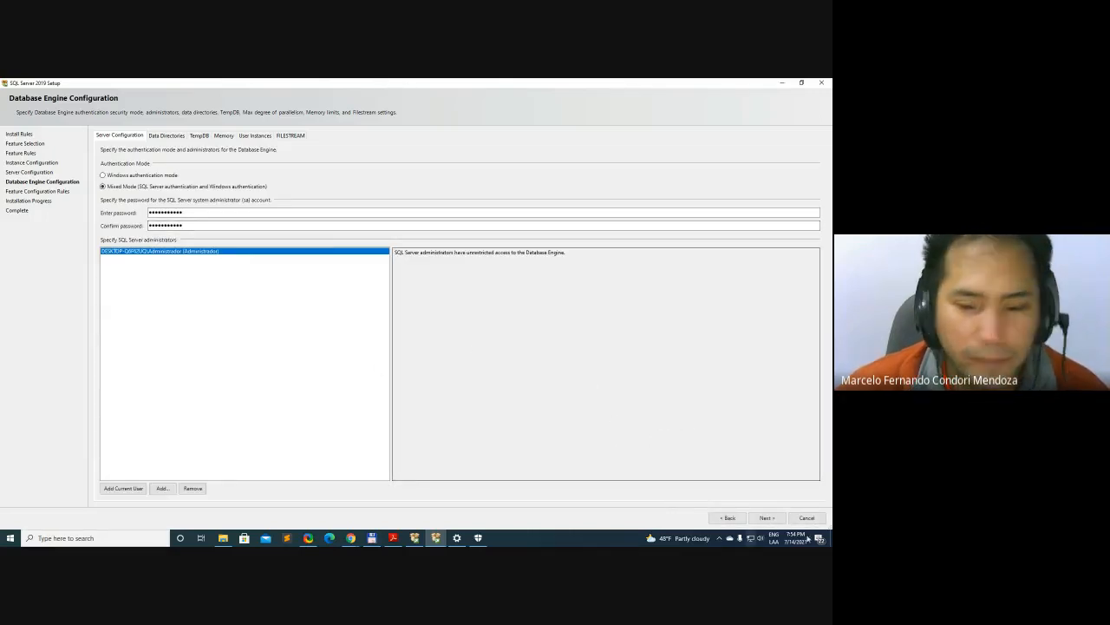
Accept the Database Engine configuration and run the SQL Server installation through to completion
left_click(765, 518)
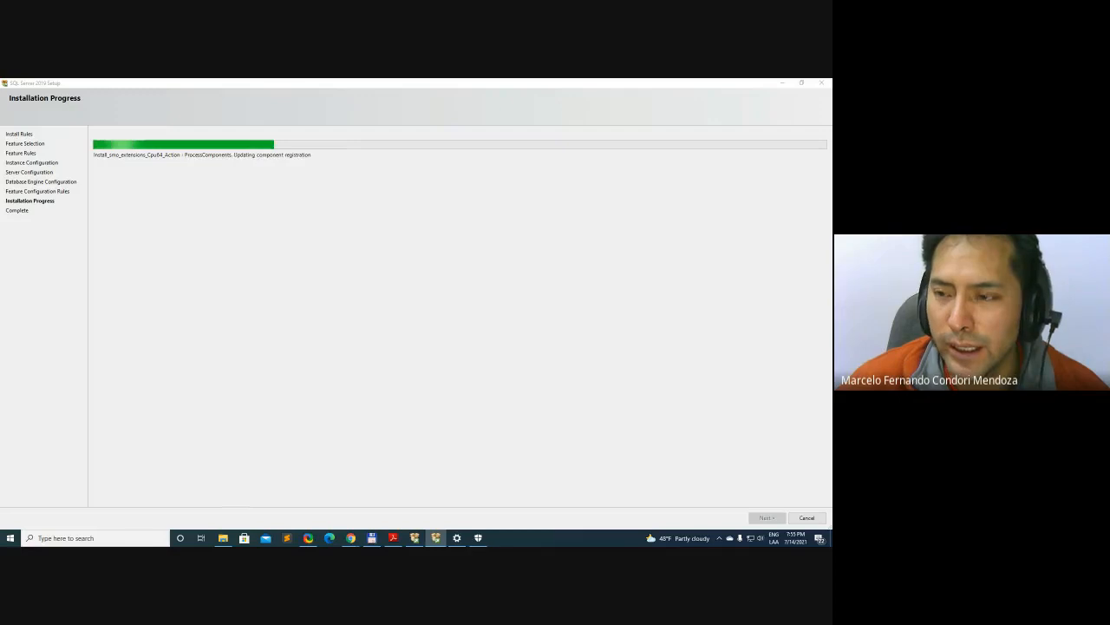
key("alt+Tab")
key("alt+Tab")
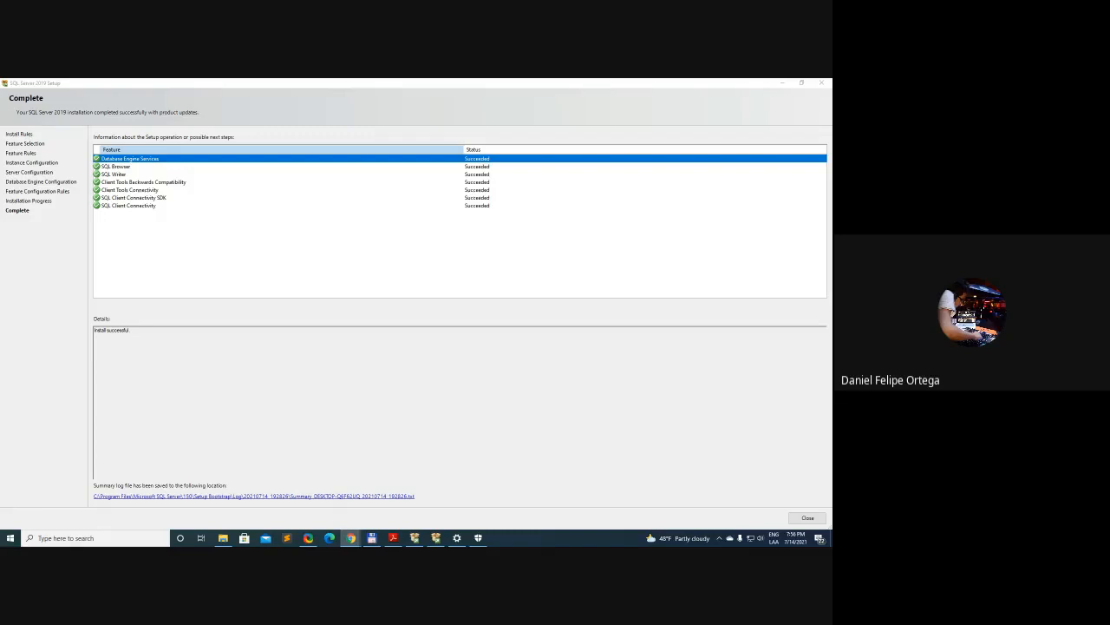
key("alt+Tab")
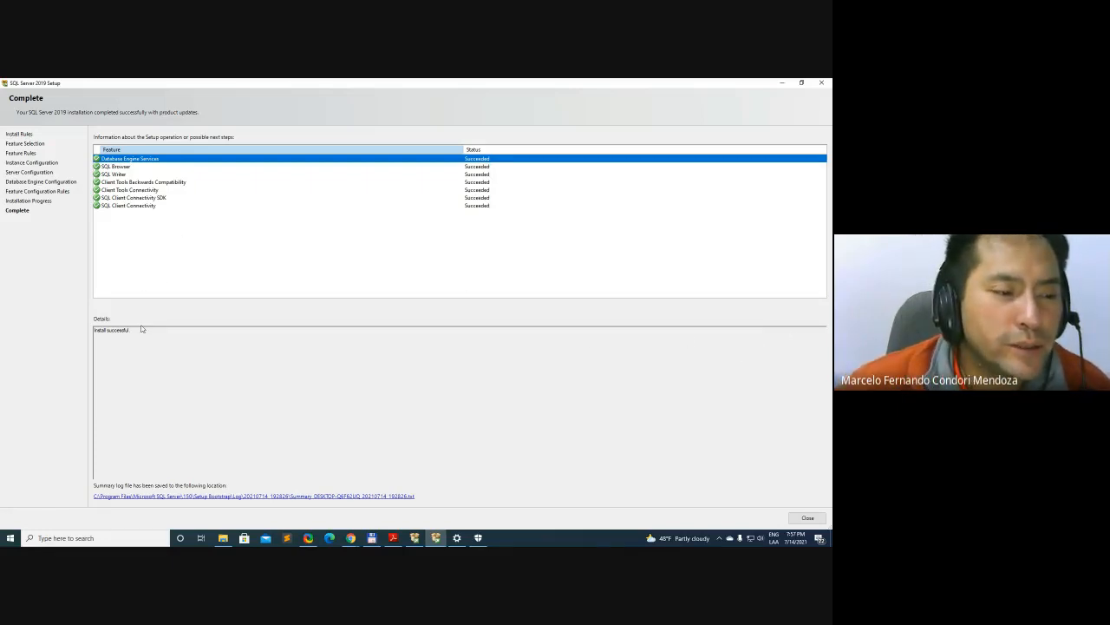
Check the installation status of each feature from SQL Browser to SQL Client Connectivity
left_click(165, 166)
left_click(151, 174)
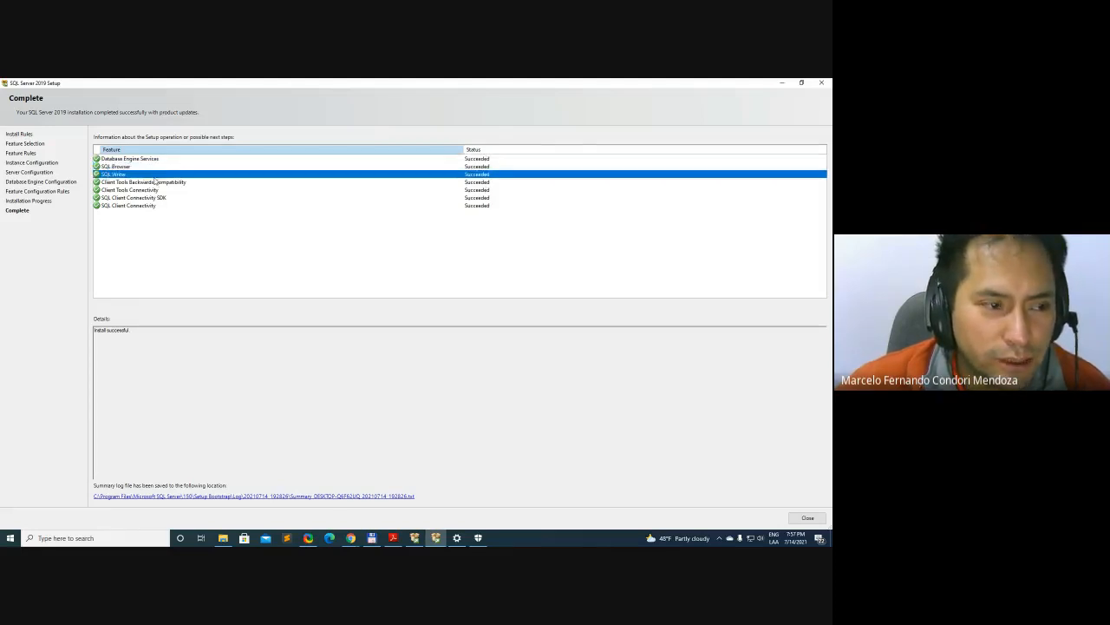
left_click(160, 183)
left_click(149, 190)
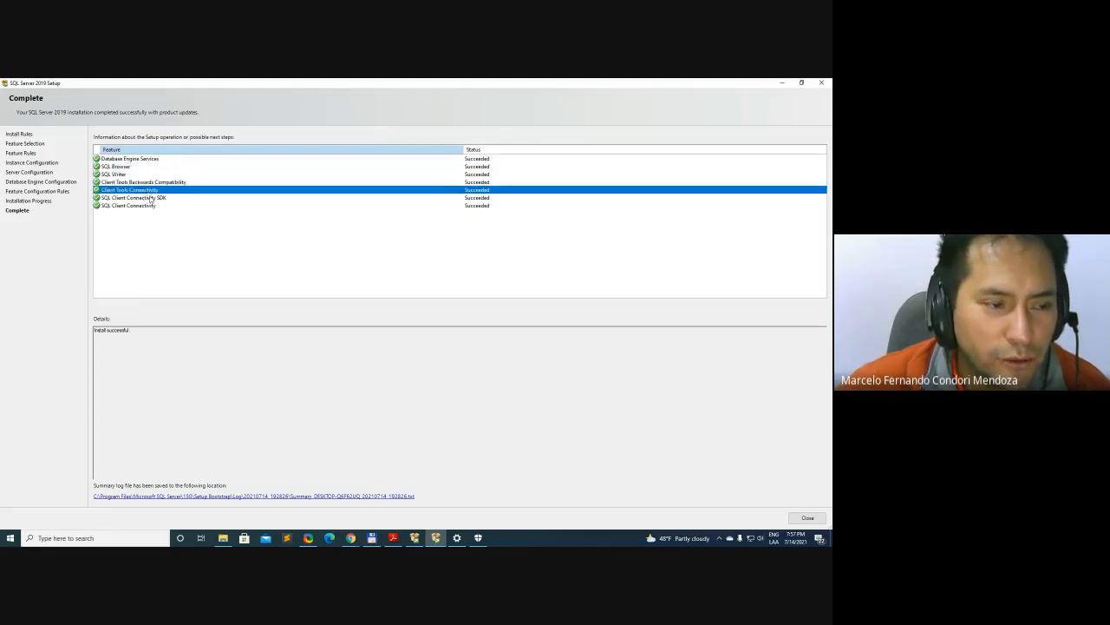
left_click(151, 198)
left_click(141, 205)
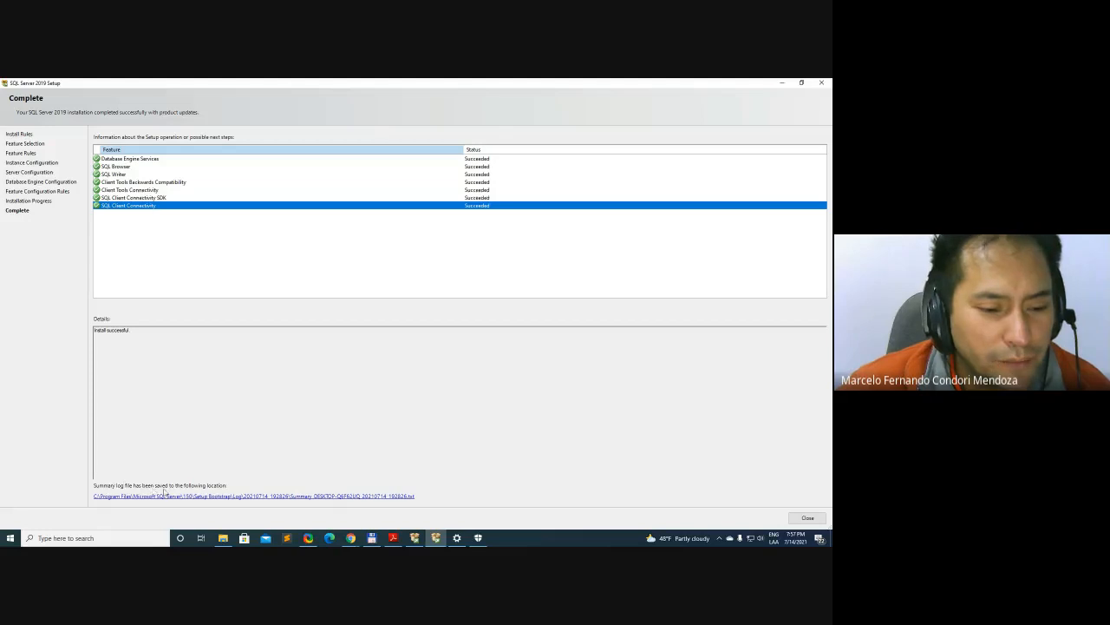
Open the setup summary log, read through its machine properties, input settings and detailed results, and minimize it
left_click(380, 500)
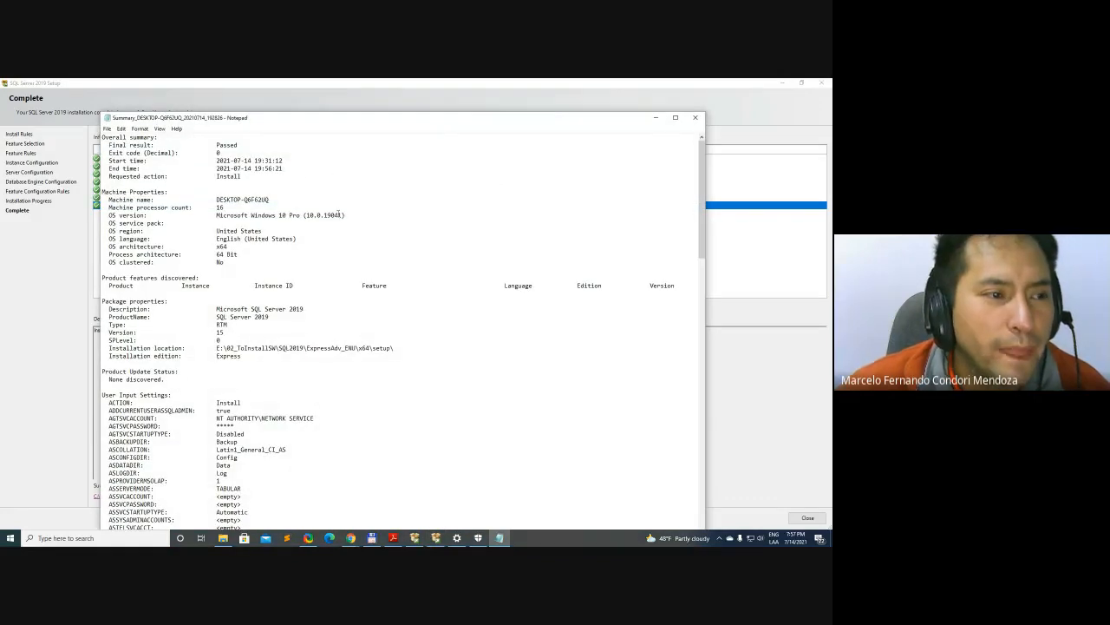
scroll(373, 258, "down", 20)
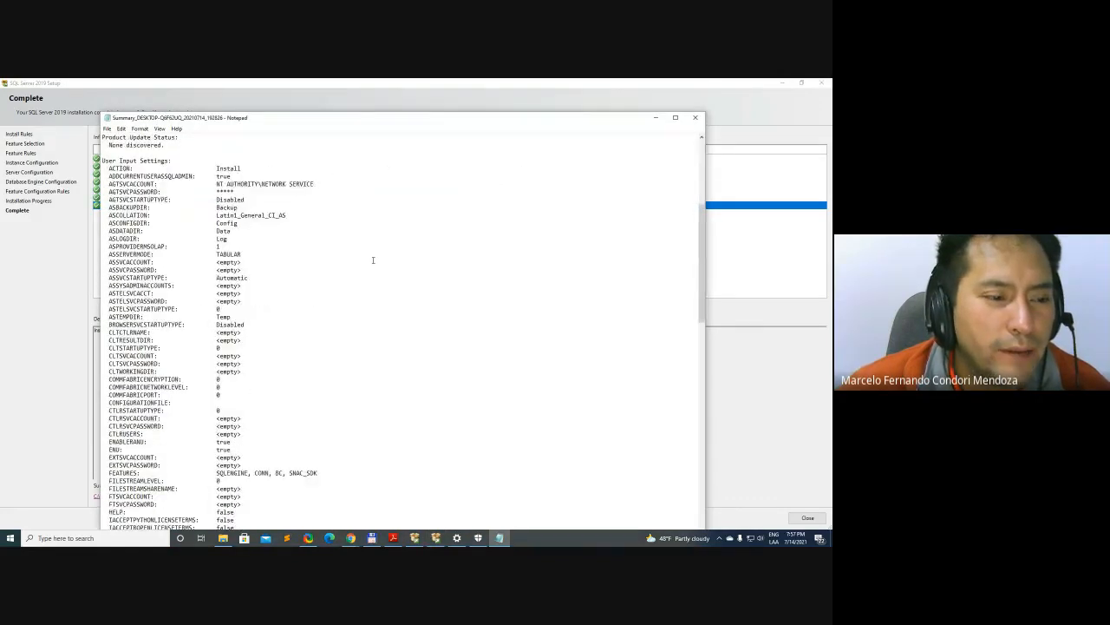
scroll(373, 260, "down", 14)
scroll(398, 344, "up", 20)
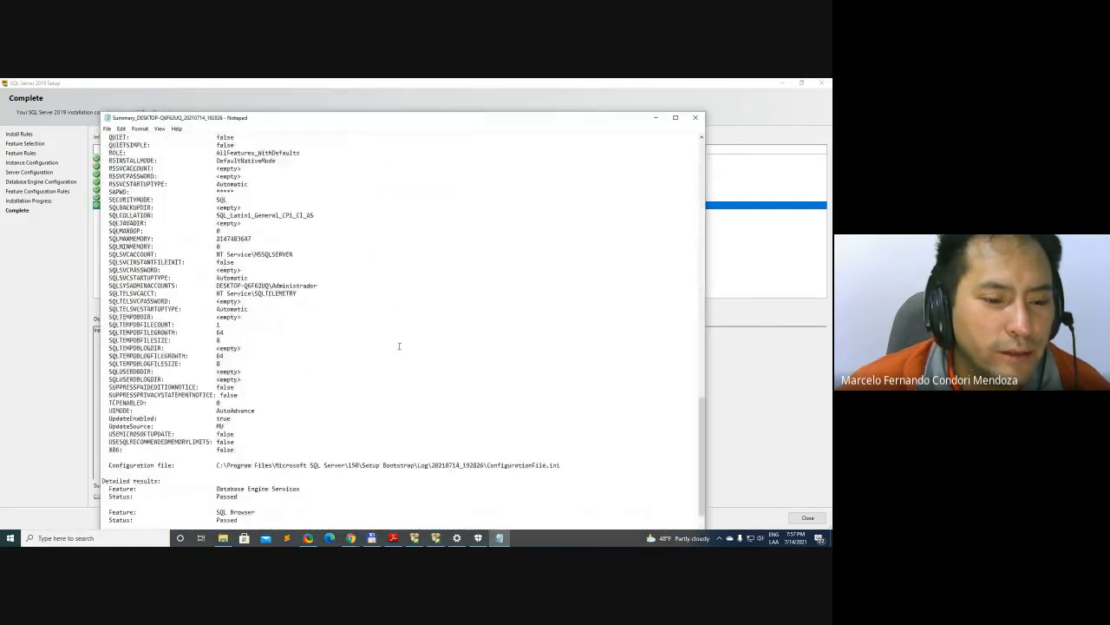
scroll(399, 346, "up", 1)
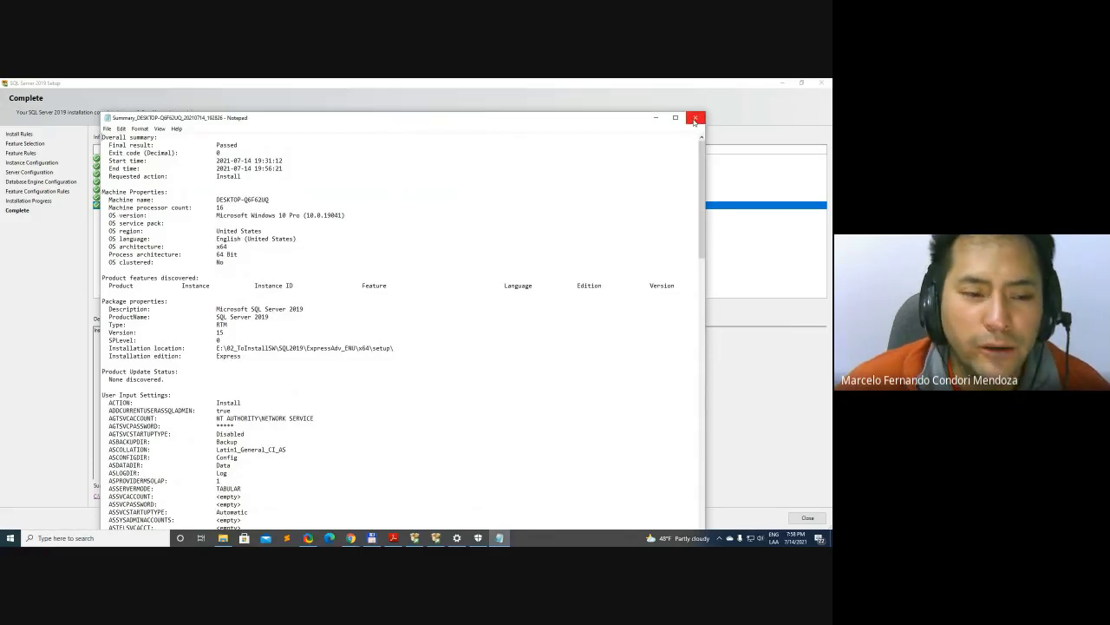
left_click(654, 120)
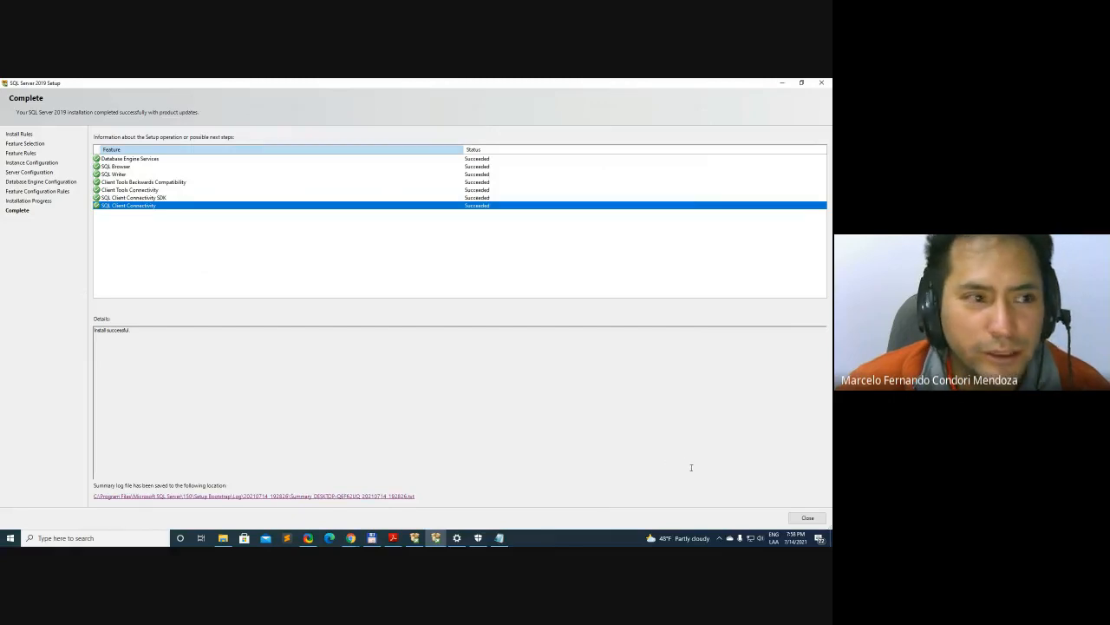
Close the completed setup wizard and reposition the SQL Server Installation Center window on the desktop
left_click(808, 518)
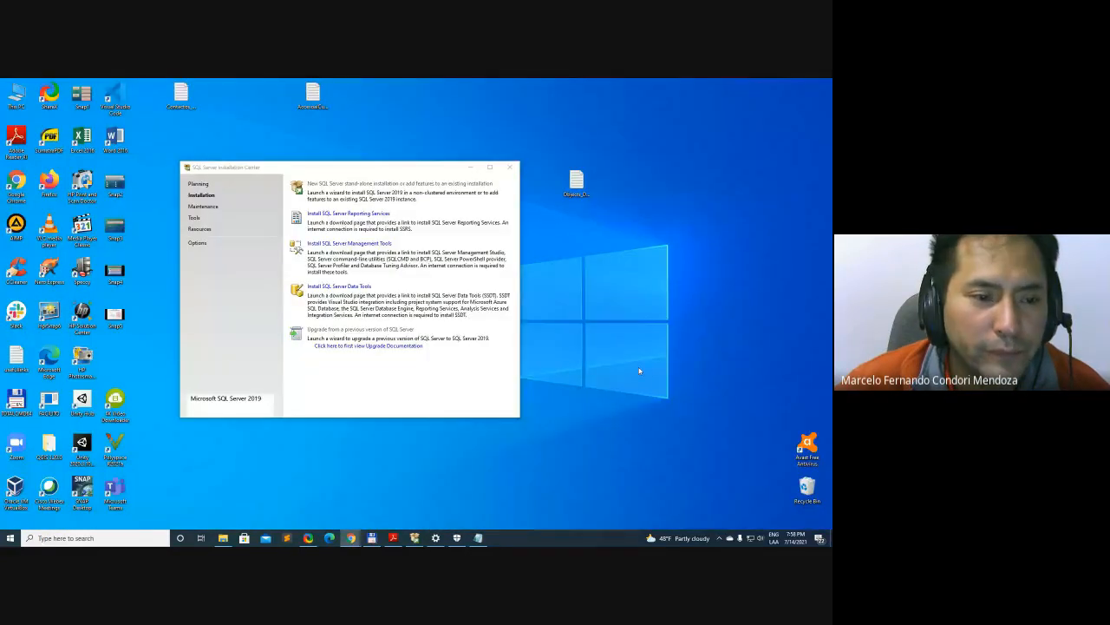
left_click_drag(343, 172, 367, 171)
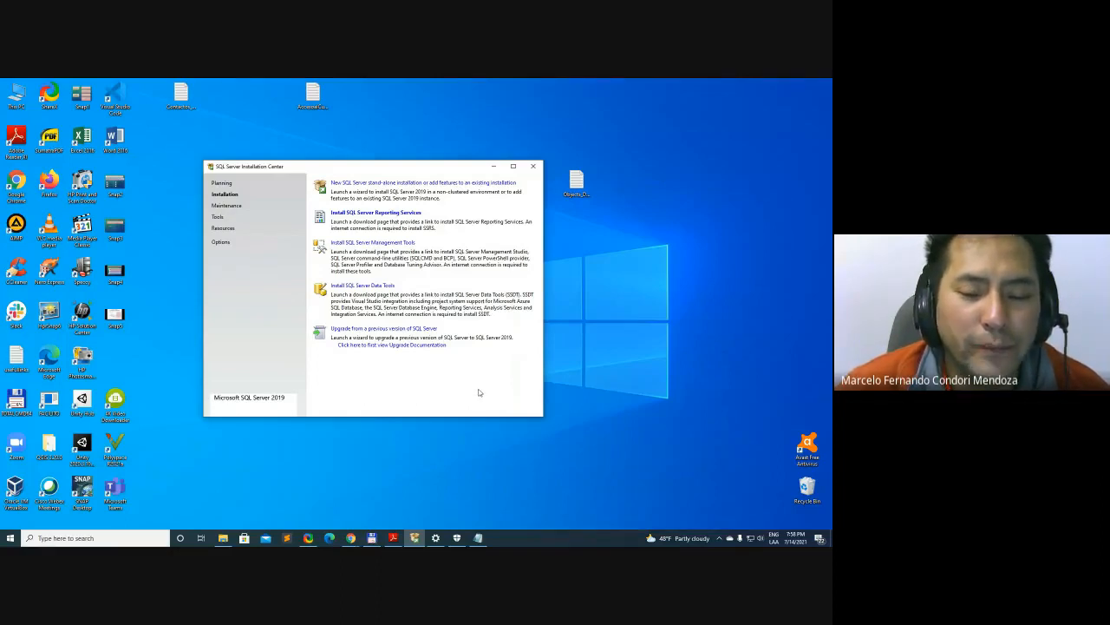
Empty the Recycle Bin and confirm the permanent deletion
right_click(807, 488)
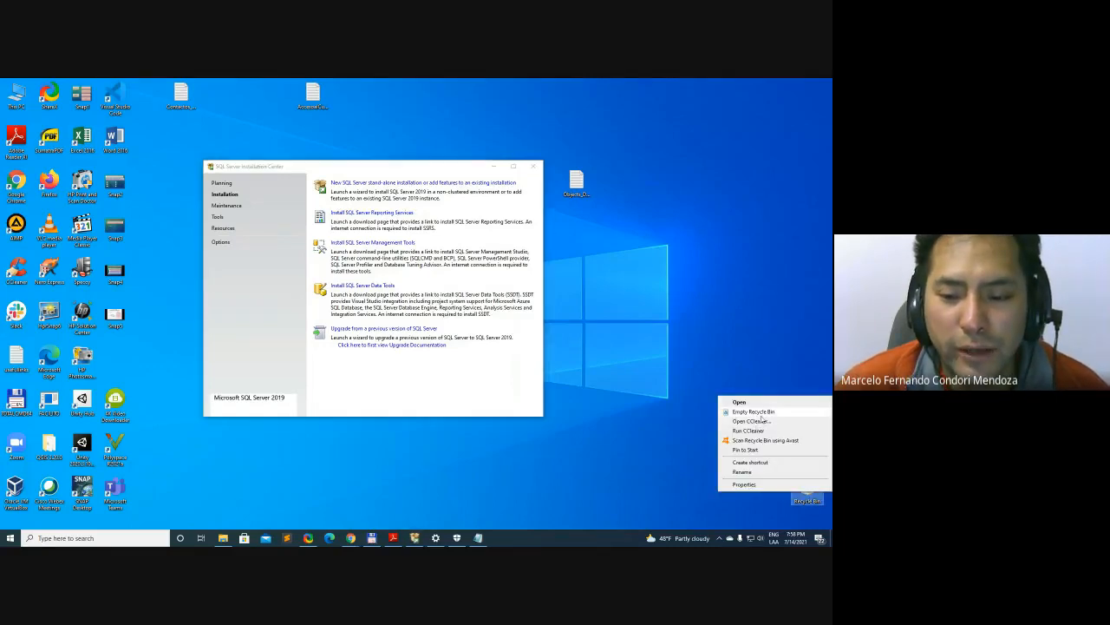
left_click(753, 412)
left_click(451, 314)
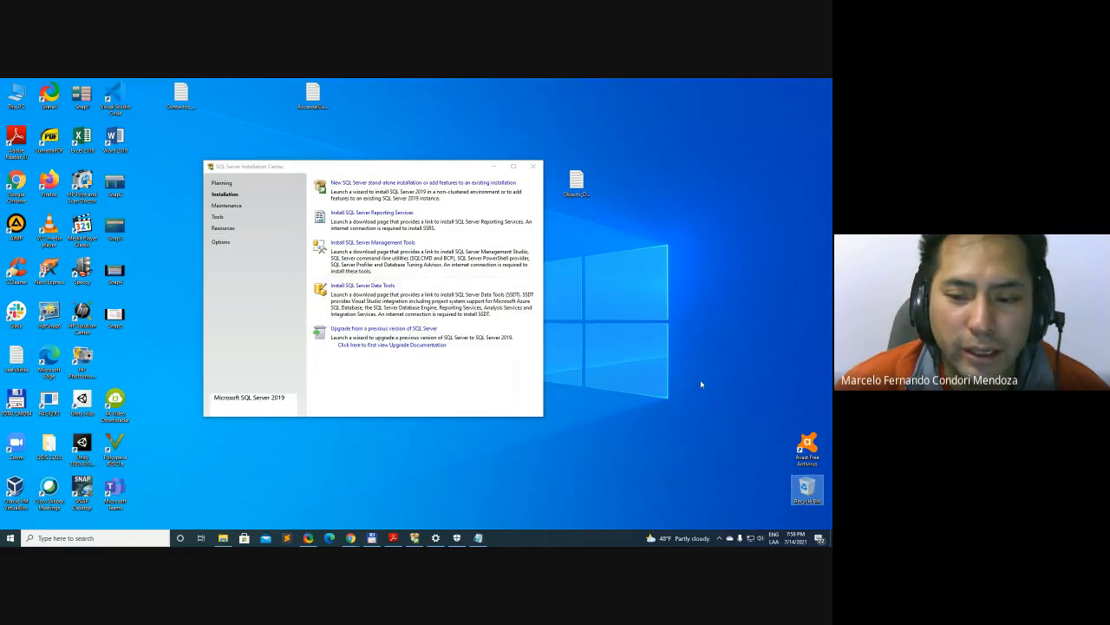
Switch to Windows Security and turn the firewall back on for the domain, private and public networks
left_click(458, 538)
double_click(334, 100)
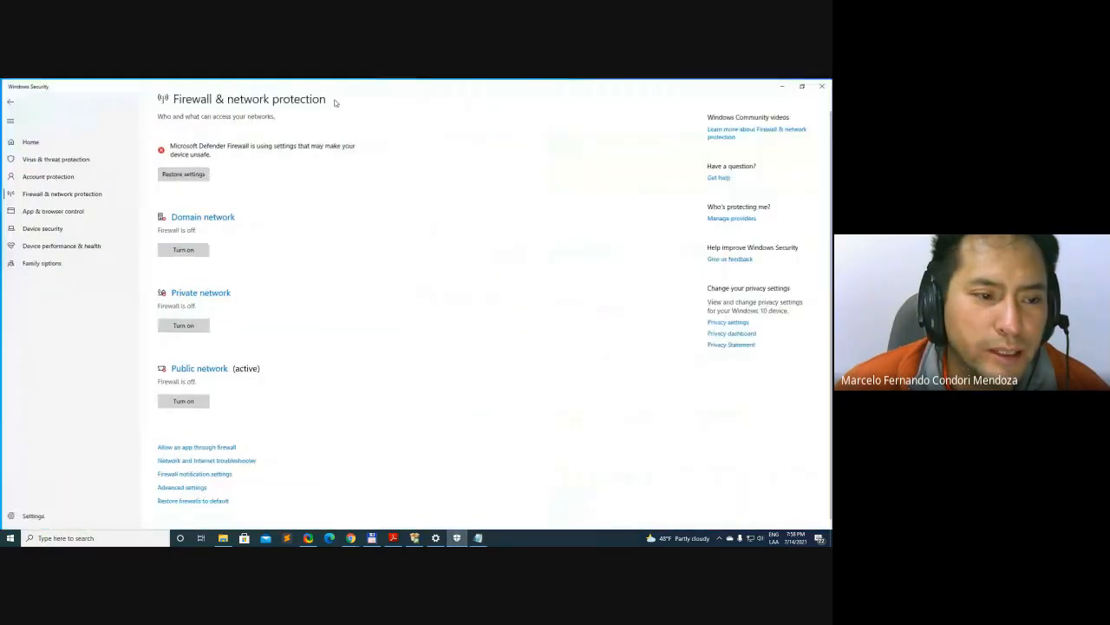
left_click(187, 250)
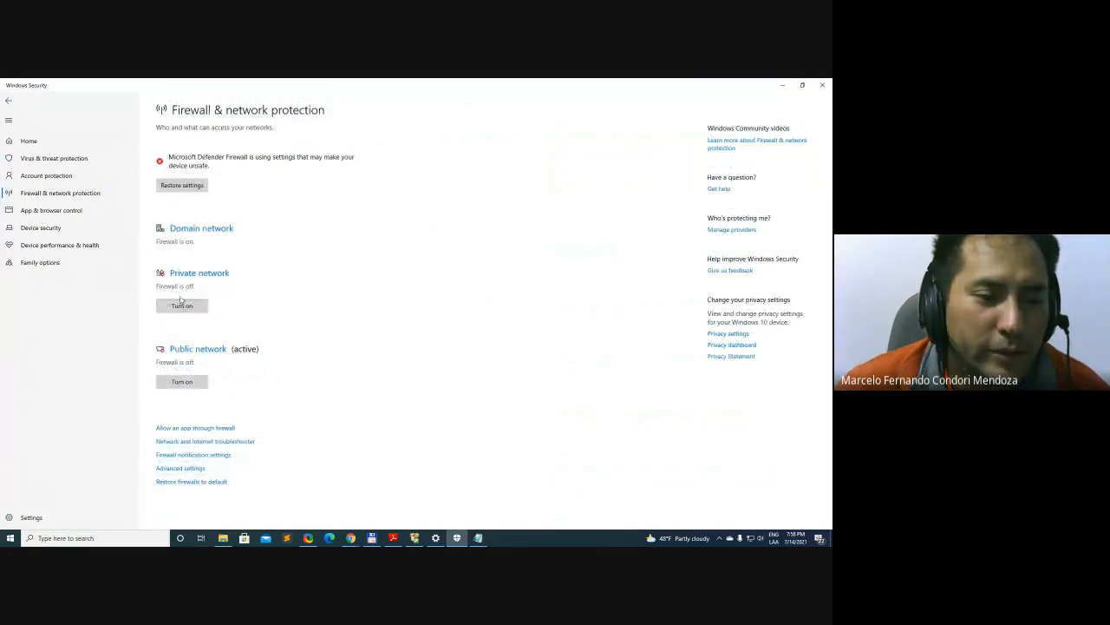
left_click(180, 301)
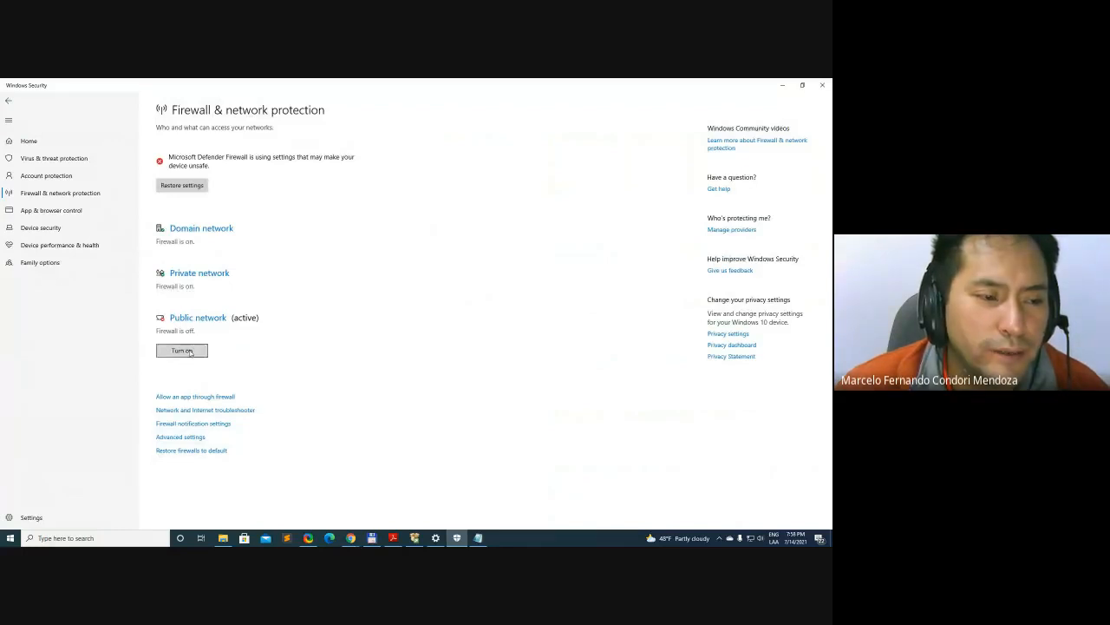
left_click(190, 352)
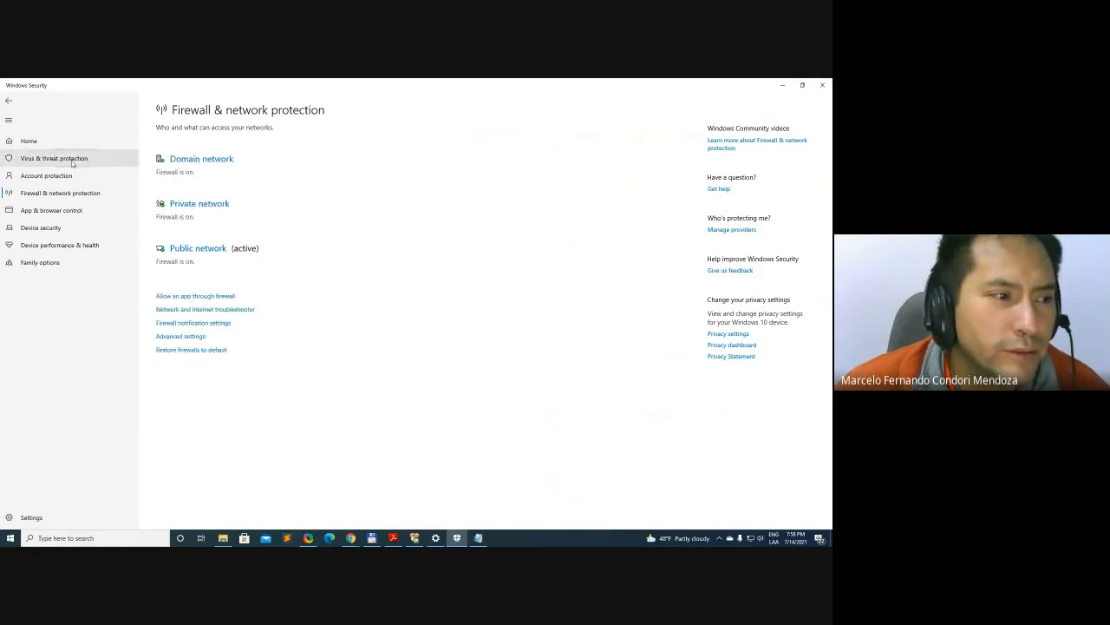
Check the overall security overview, close Windows Security, and reposition the SQL Server Installation Center window on the desktop
left_click(34, 142)
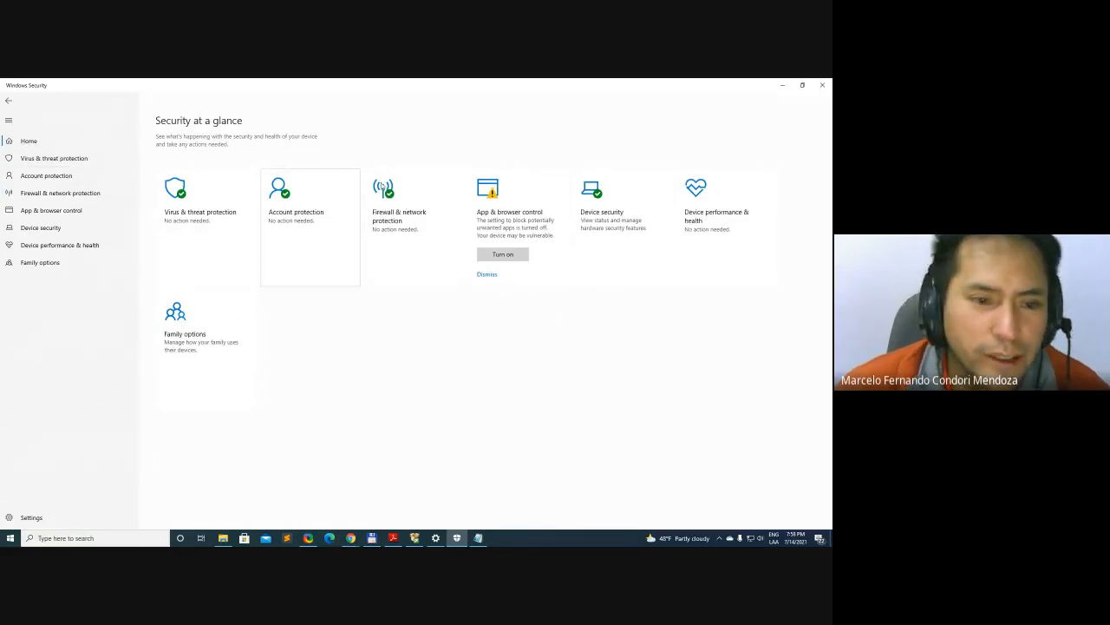
left_click(829, 84)
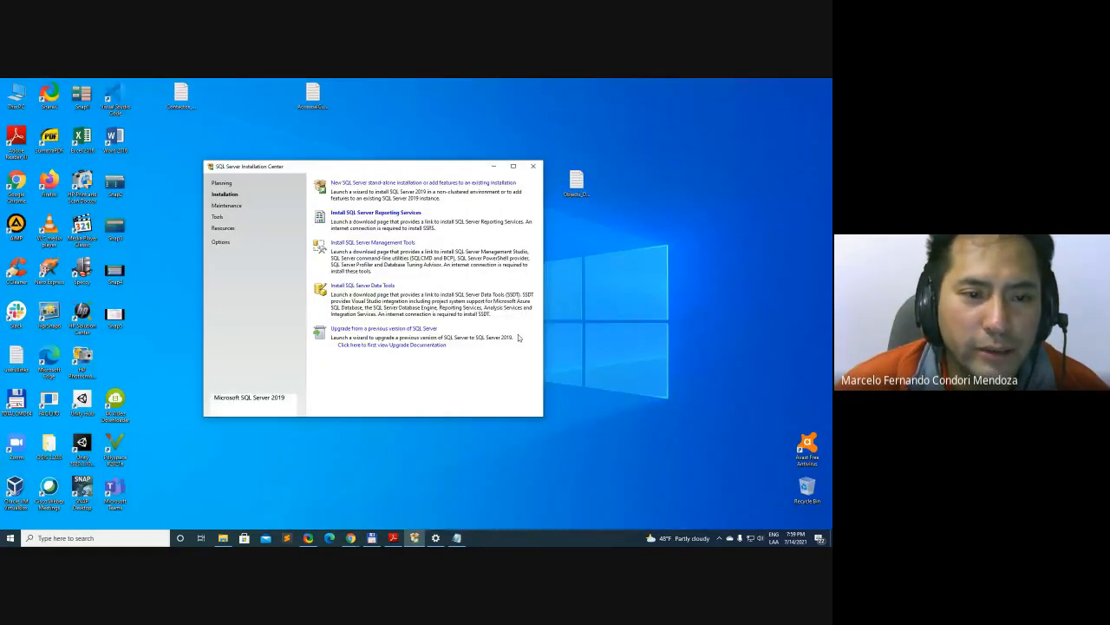
left_click_drag(414, 170, 433, 165)
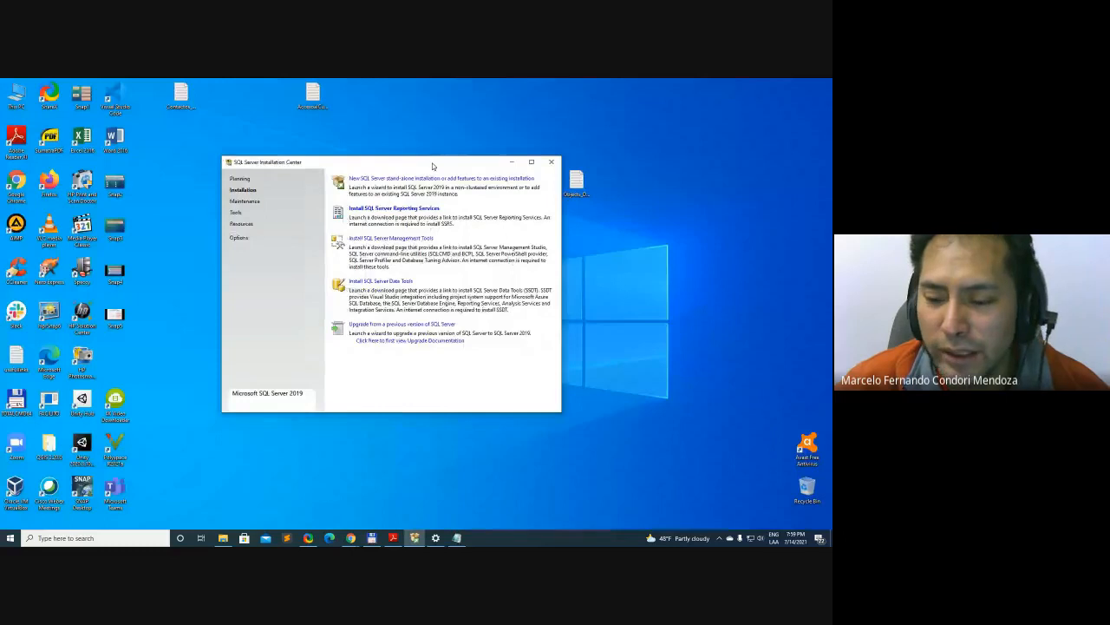